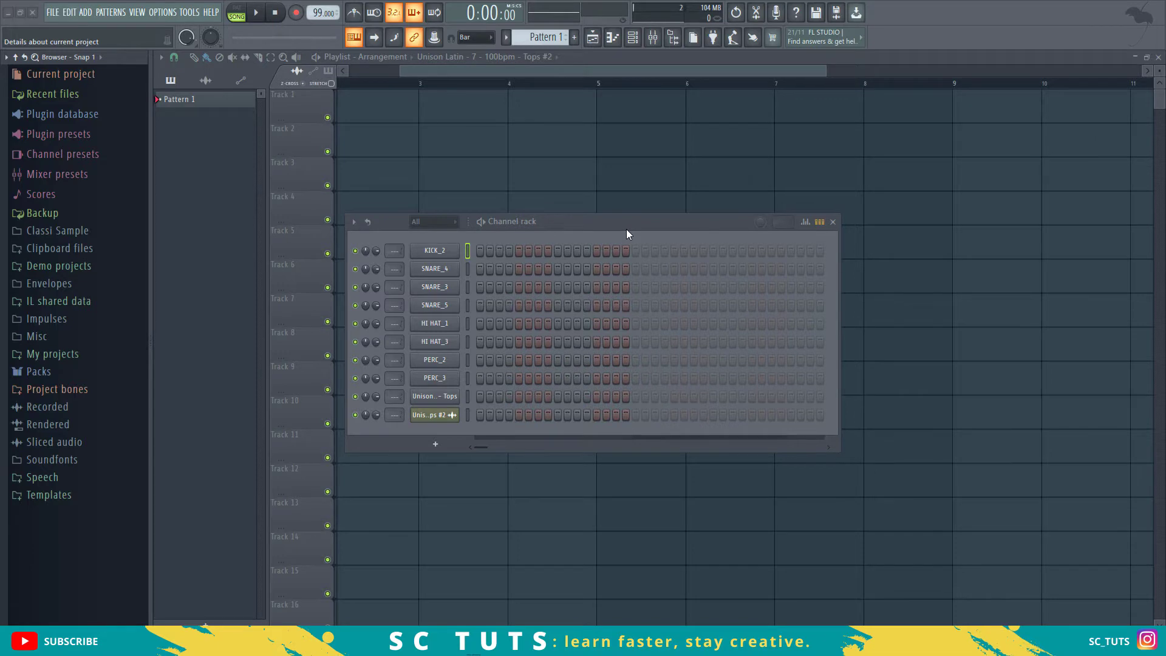
Step: Reset the project tempo with the 100 BPM preset and bring it to 99 BPM, restretching all channels each time
left_click_drag(307, 12, 307, 13)
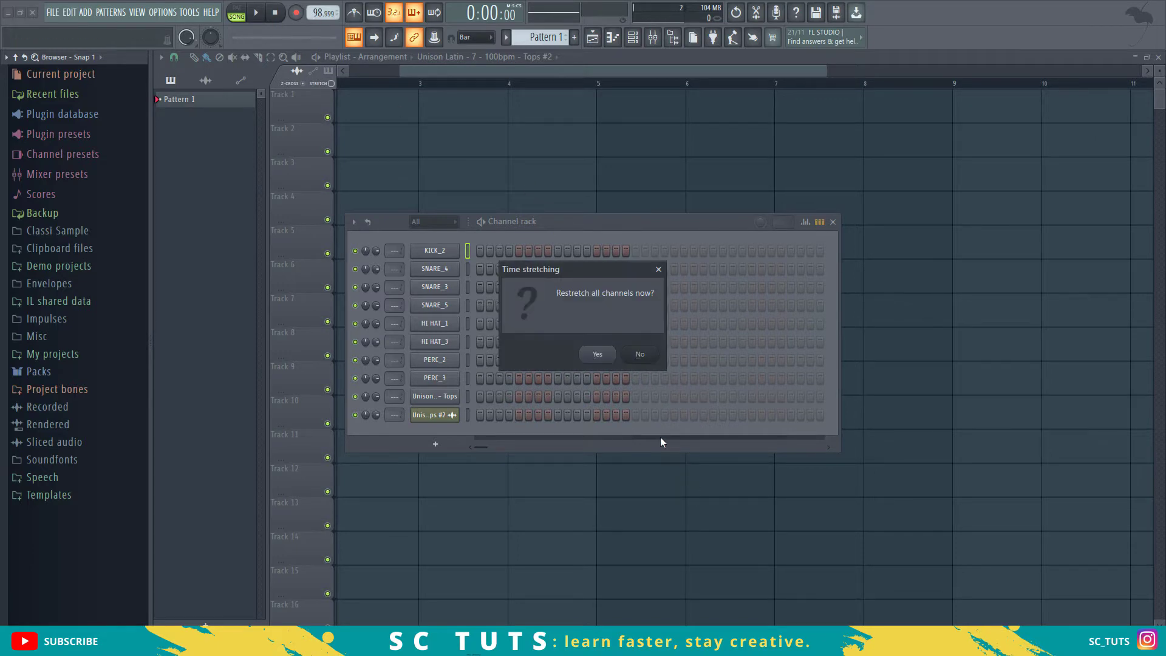
left_click(609, 355)
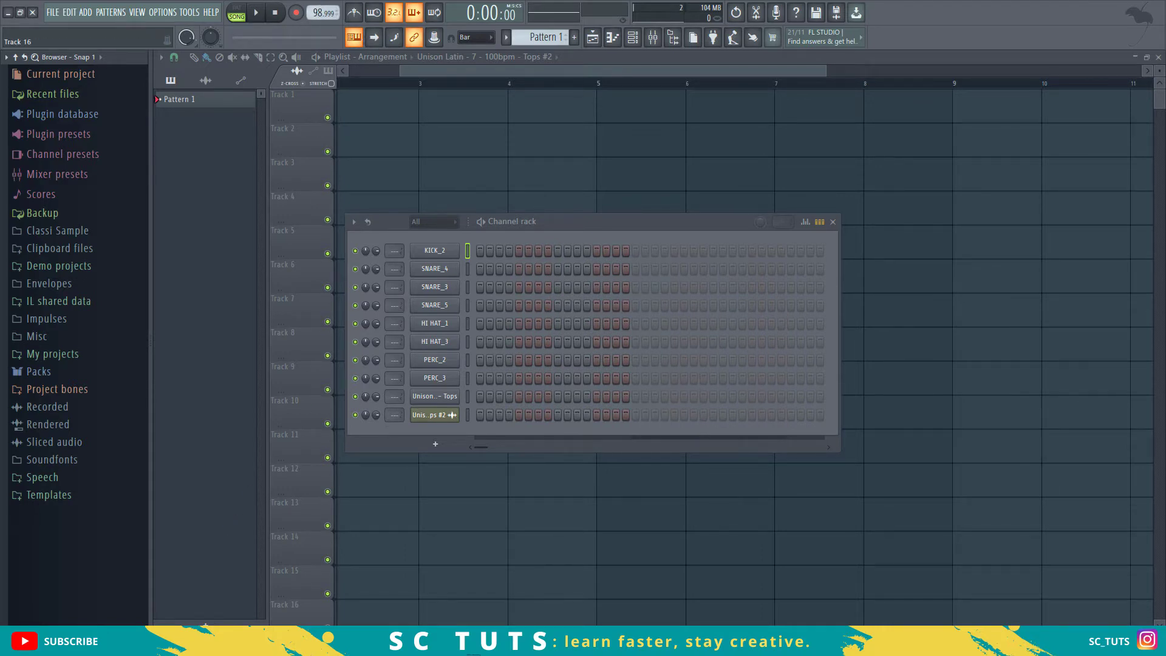
right_click(313, 12)
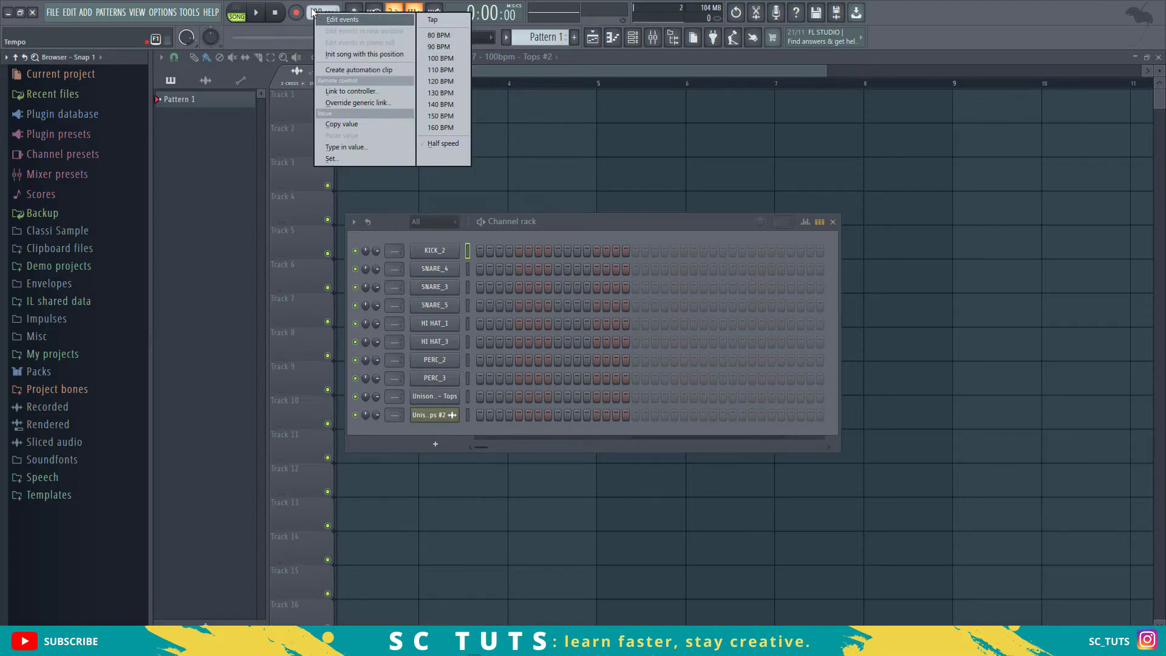
left_click(441, 59)
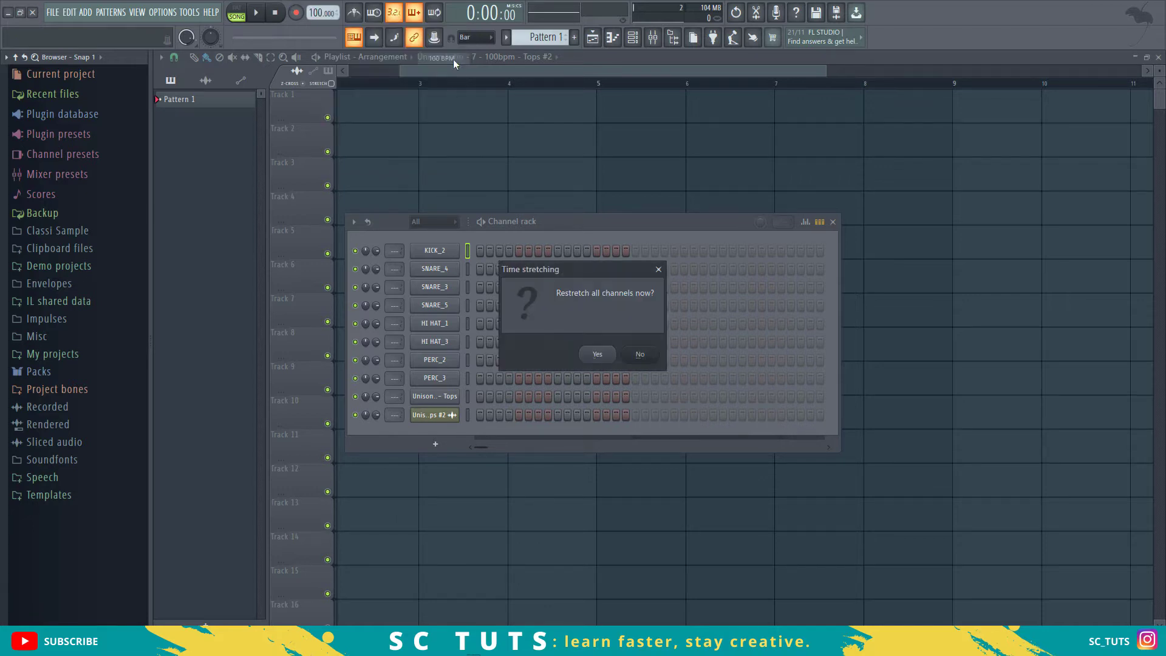
left_click(607, 357)
left_click_drag(312, 7, 313, 12)
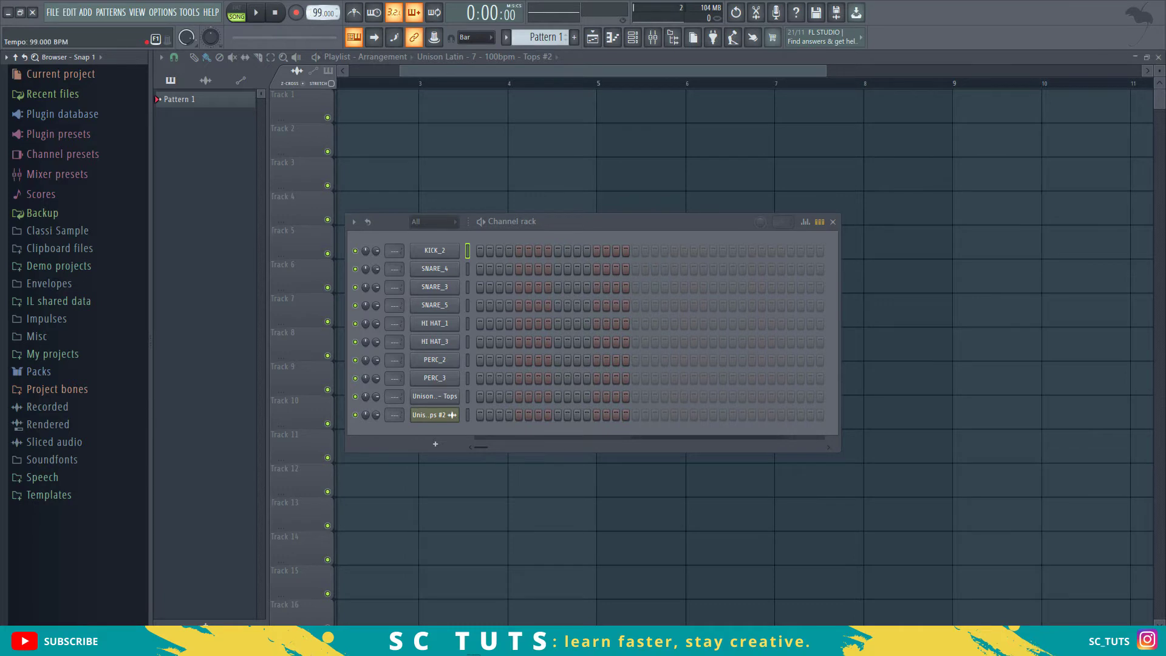
left_click(598, 355)
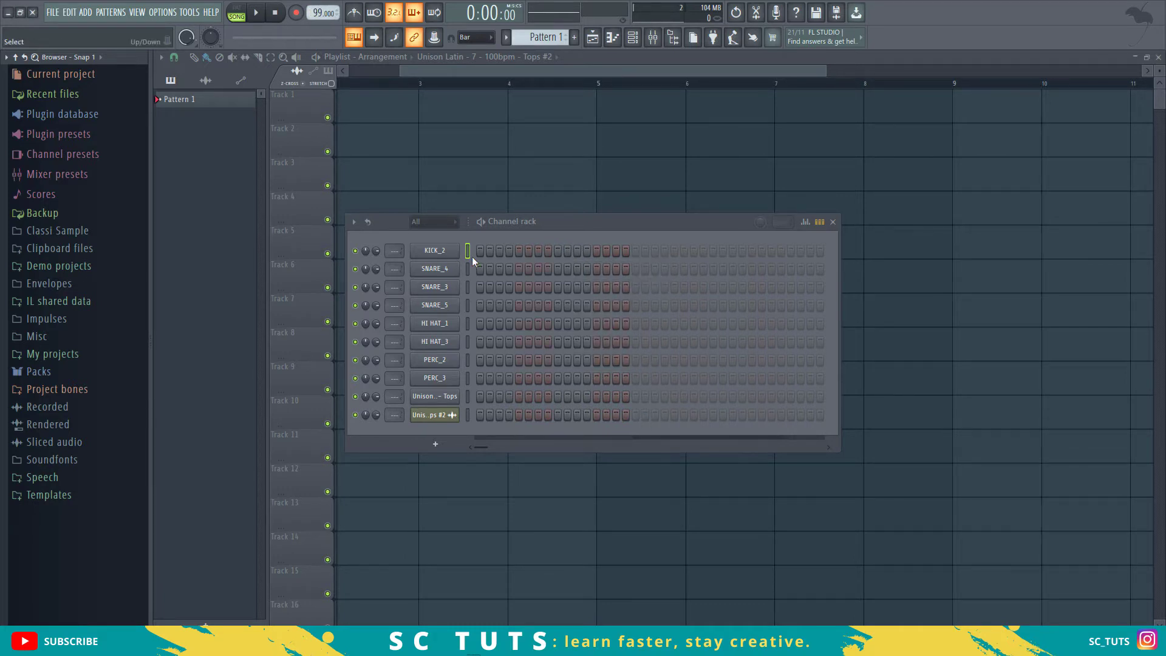
Step: Audition the kick, snare, hi-hat, percussion and Unison tops samples loaded in the channel rack
key("z")
left_click(467, 269)
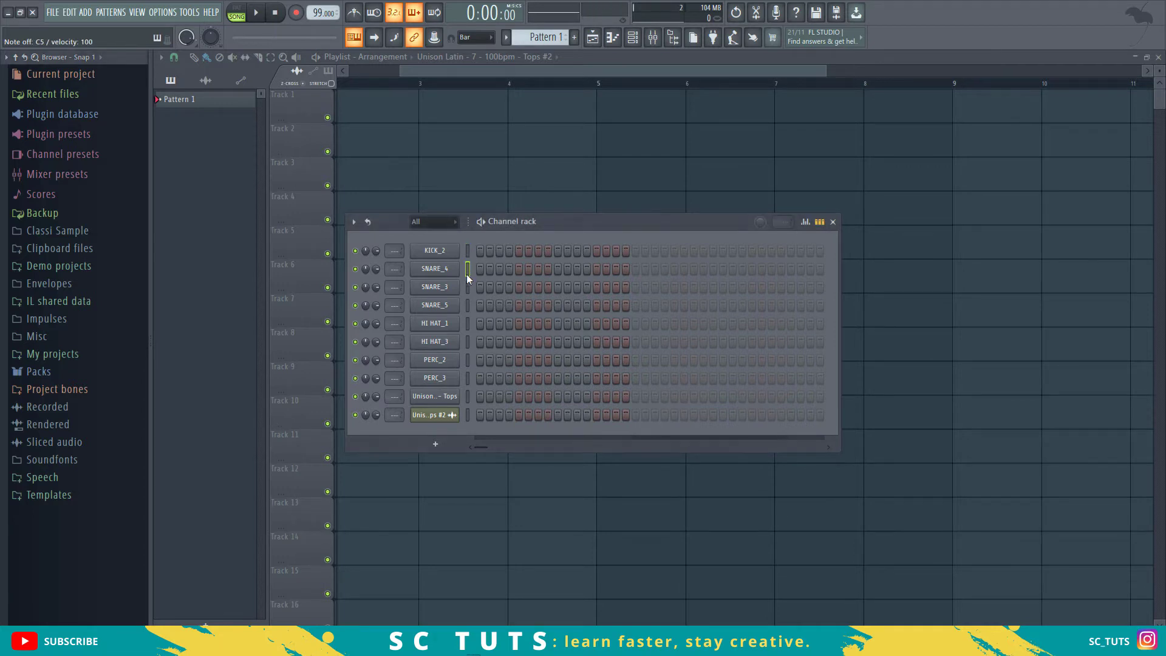
left_click(468, 306)
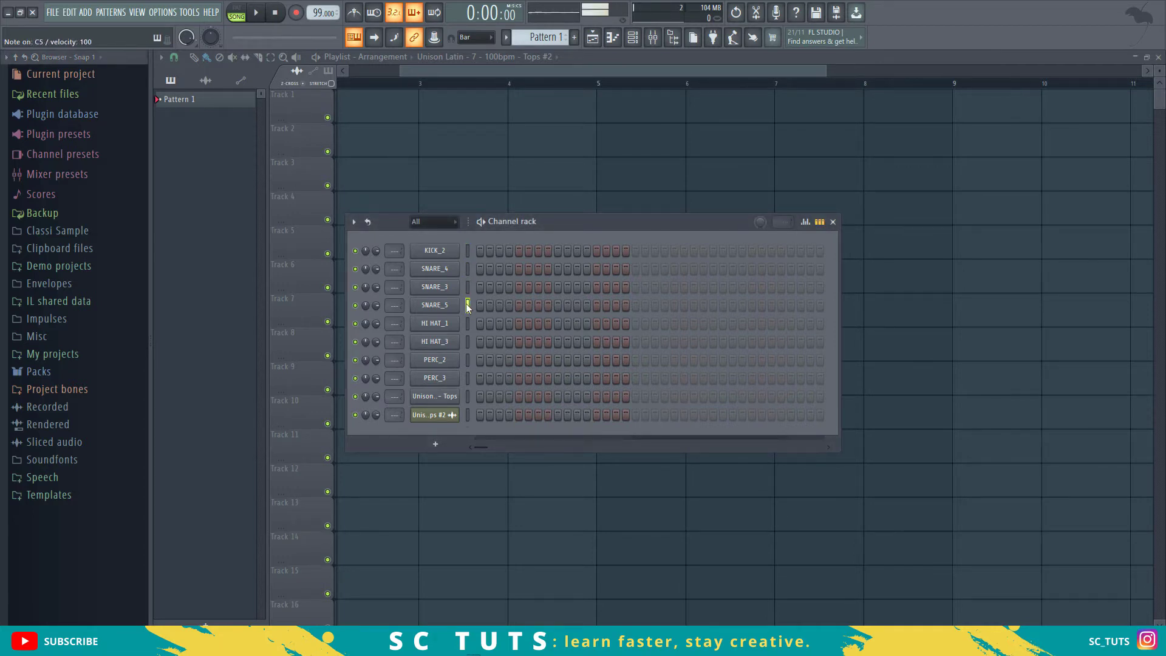
left_click(469, 336)
left_click(468, 360)
left_click(469, 378)
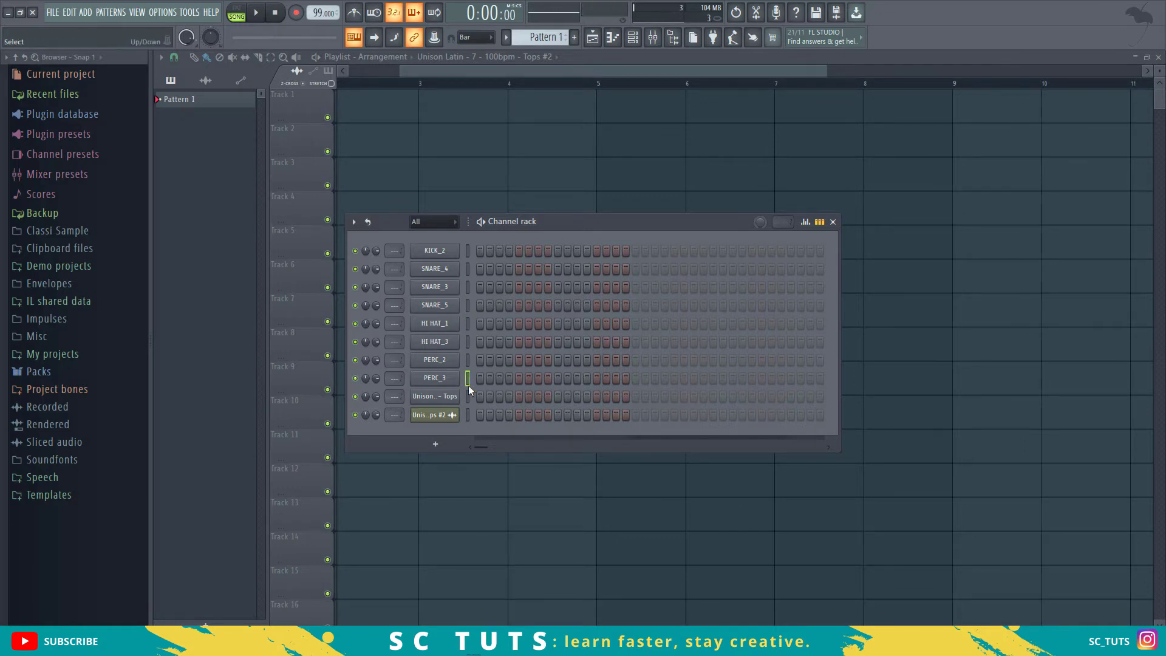
left_click(468, 397)
left_click(468, 415)
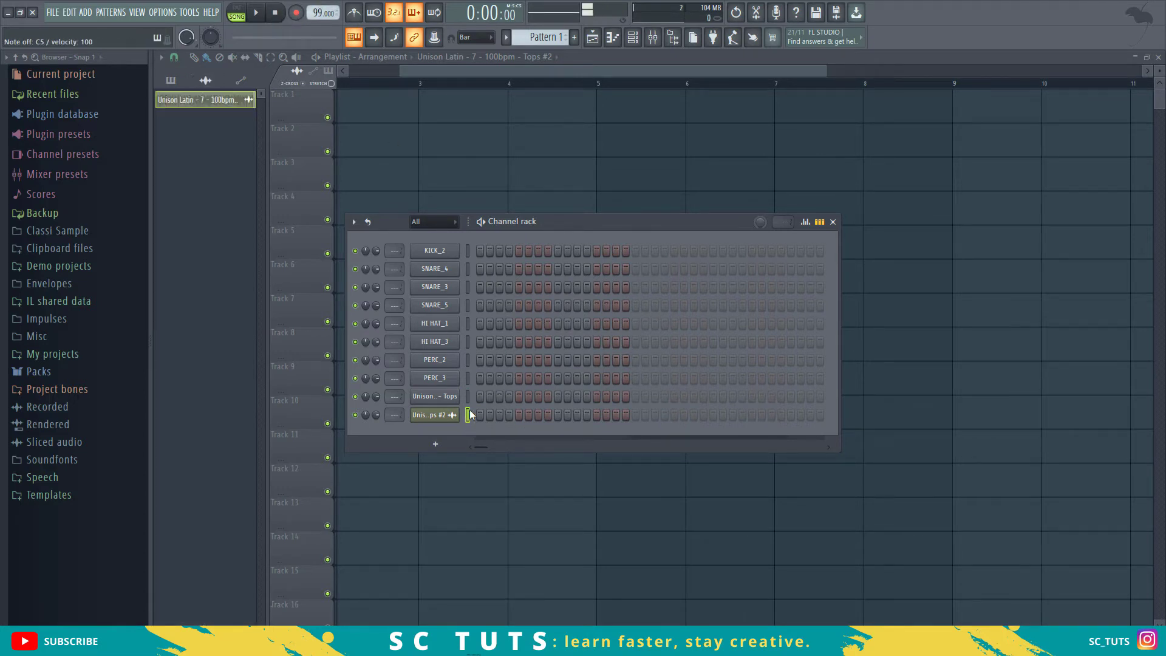
left_click(276, 13)
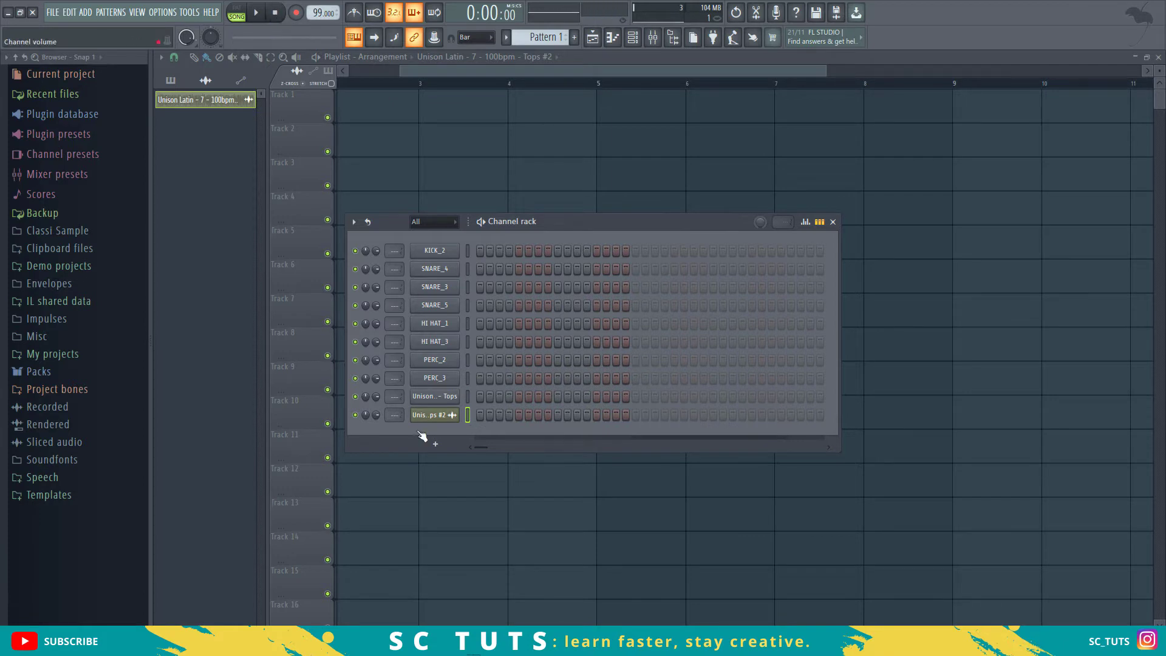
Step: Open the settings of the Unison Latin Tops #2 loop, preview its waveform and stop the sound
left_click(442, 415)
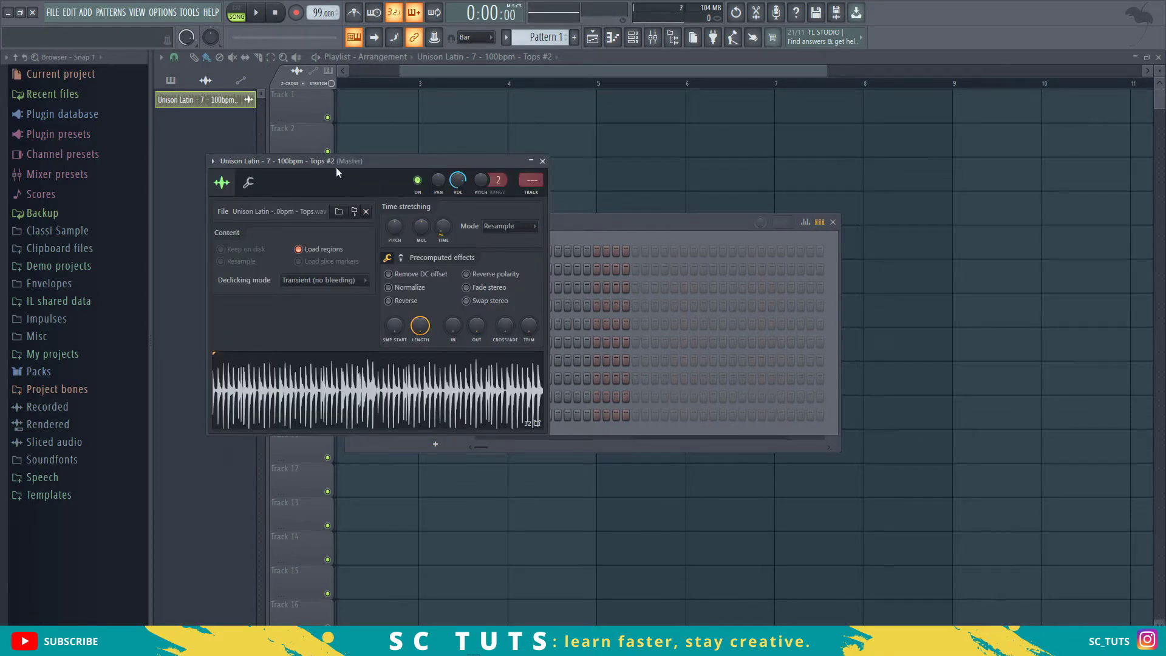
left_click(374, 407)
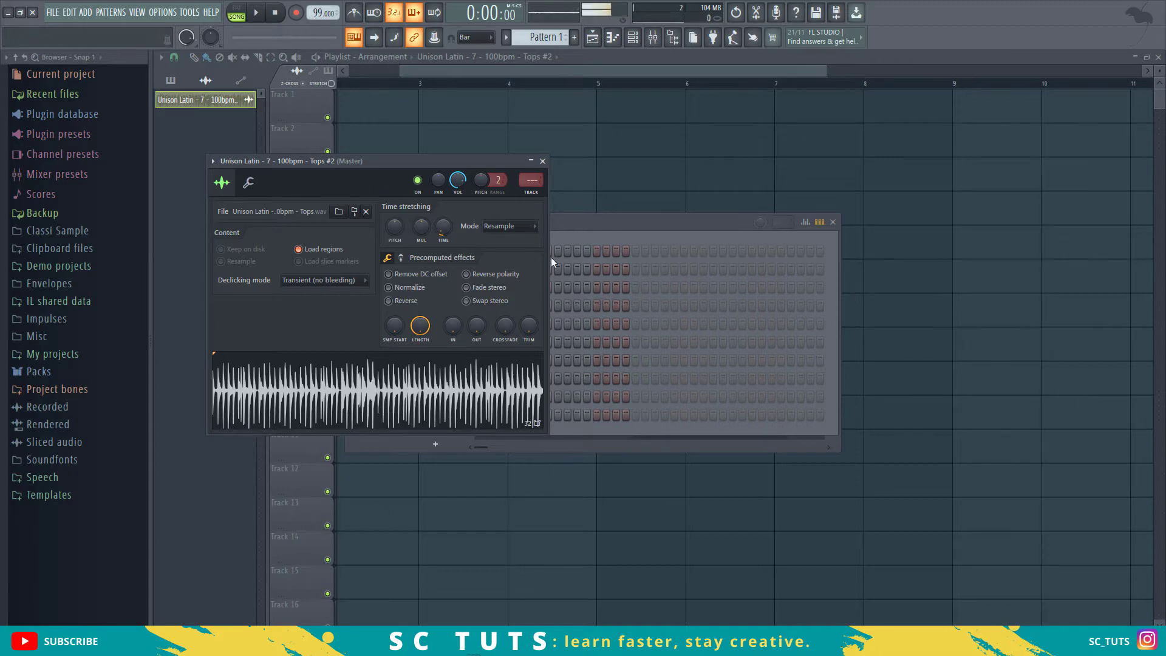
left_click(543, 161)
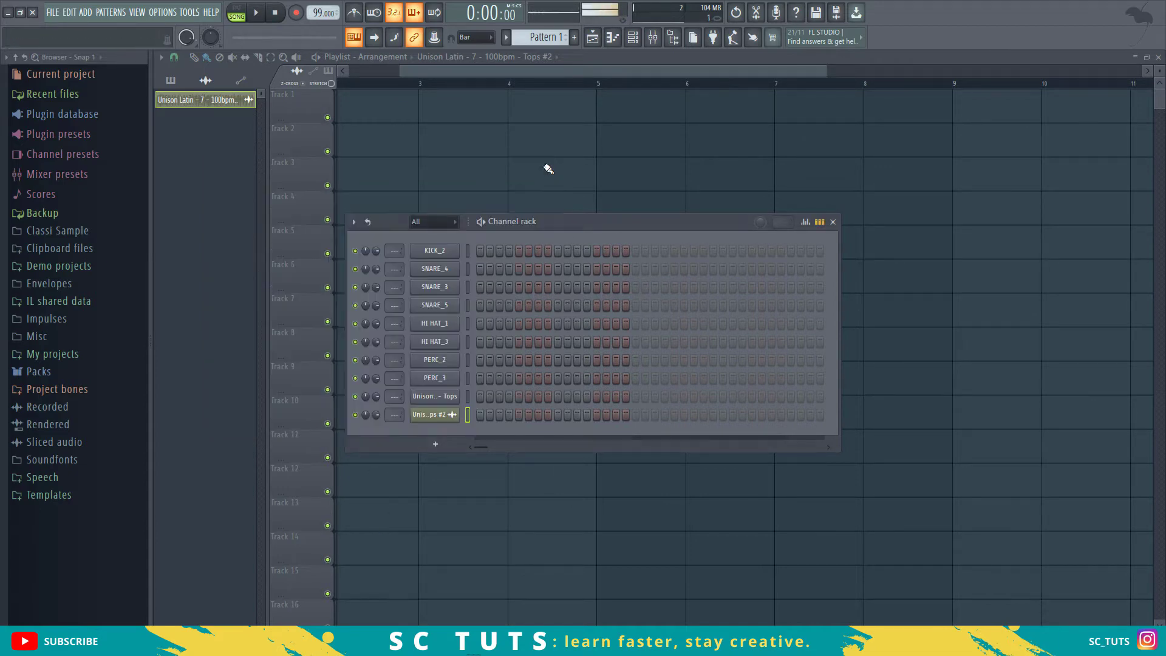
left_click(277, 15)
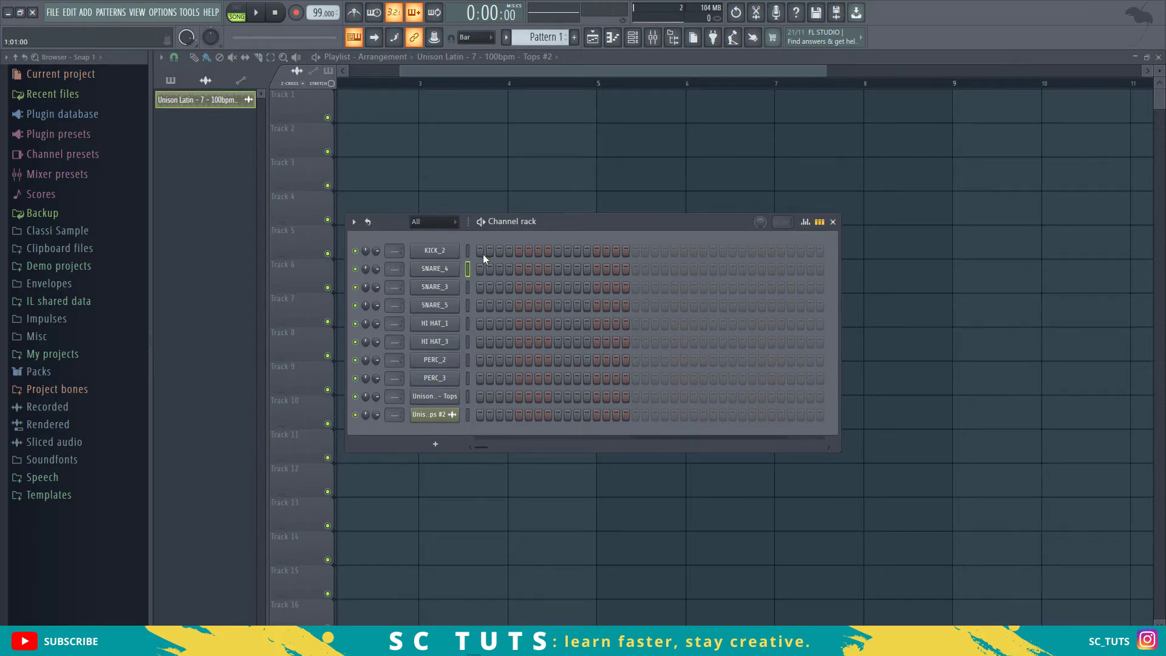
Step: In pattern mode with playback running, place KICK_2 on steps 1, 5 and 9 and SNARE_4 on steps 4, 7 and 12
left_click(237, 12)
key("space")
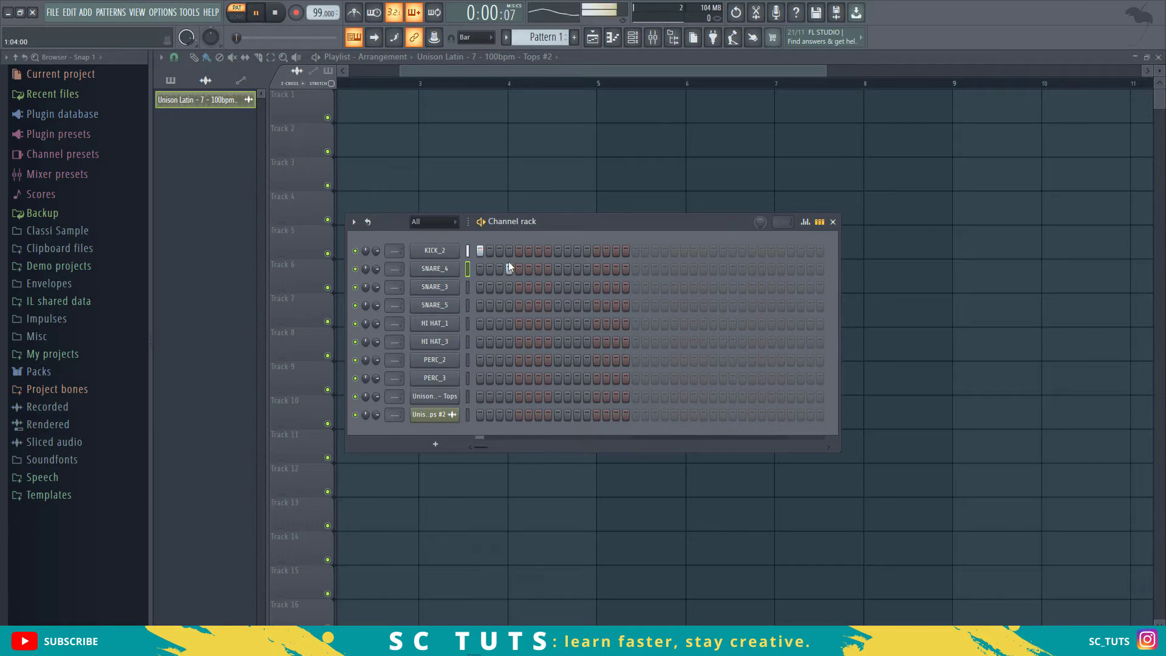
left_click(509, 265)
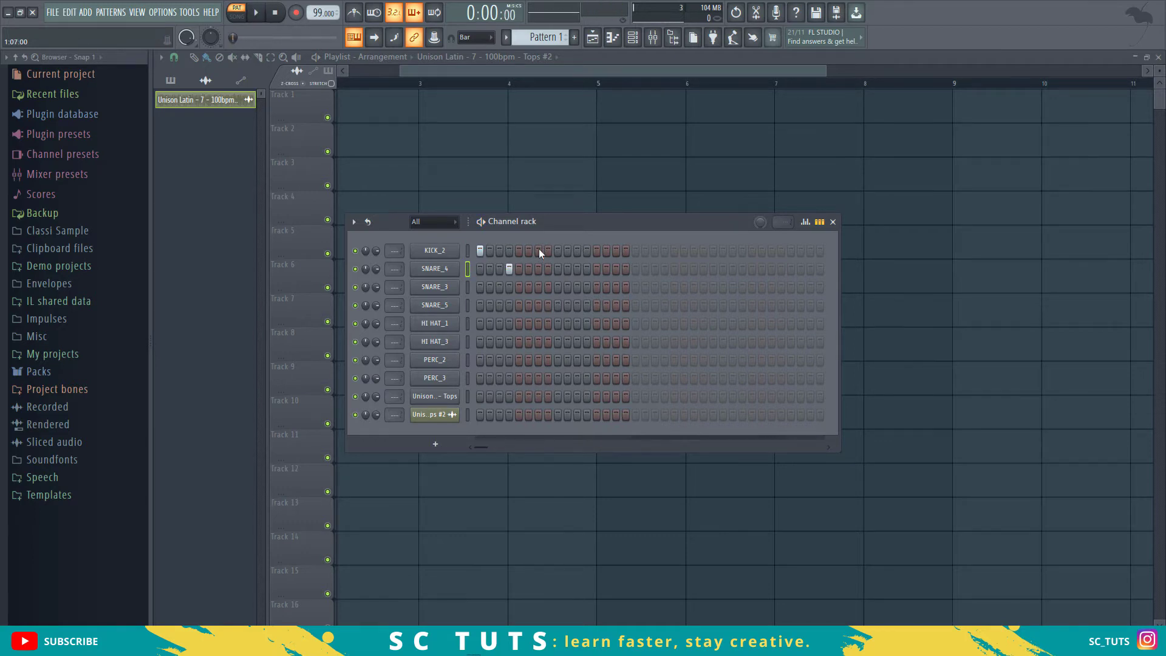
left_click(538, 250)
left_click(548, 269)
left_click(548, 268)
left_click(538, 269)
left_click(559, 250)
left_click(586, 271)
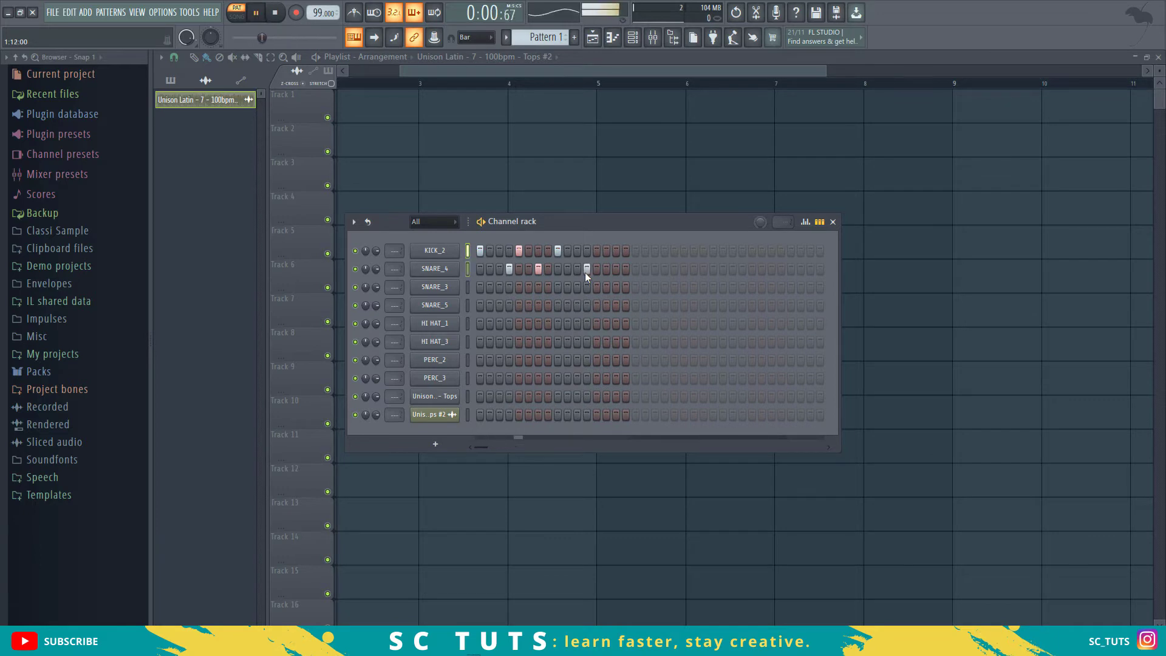
Step: Try a KICK_2 hit on step 15 while listening to the pattern
left_click(617, 256)
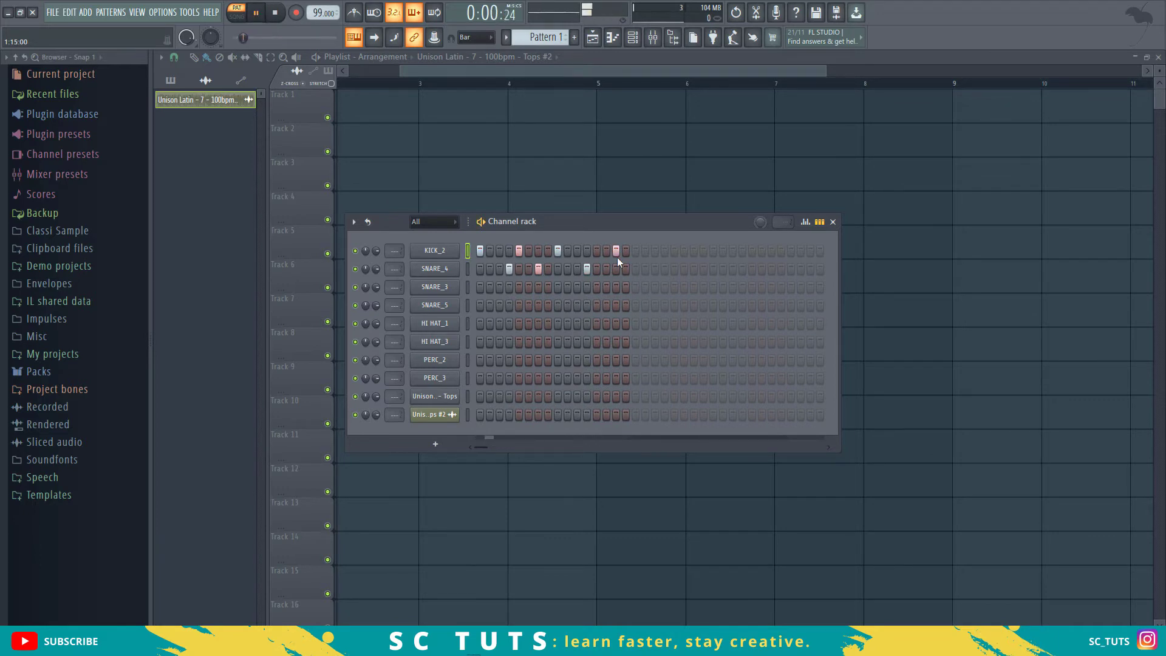
left_click(617, 257)
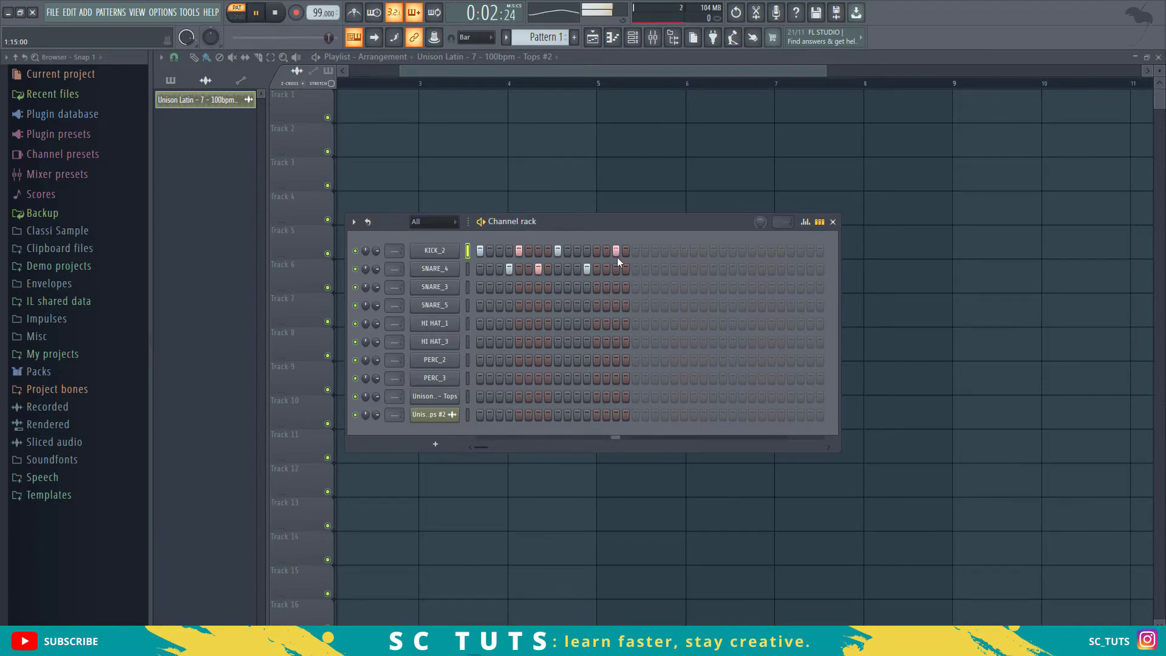
key("space")
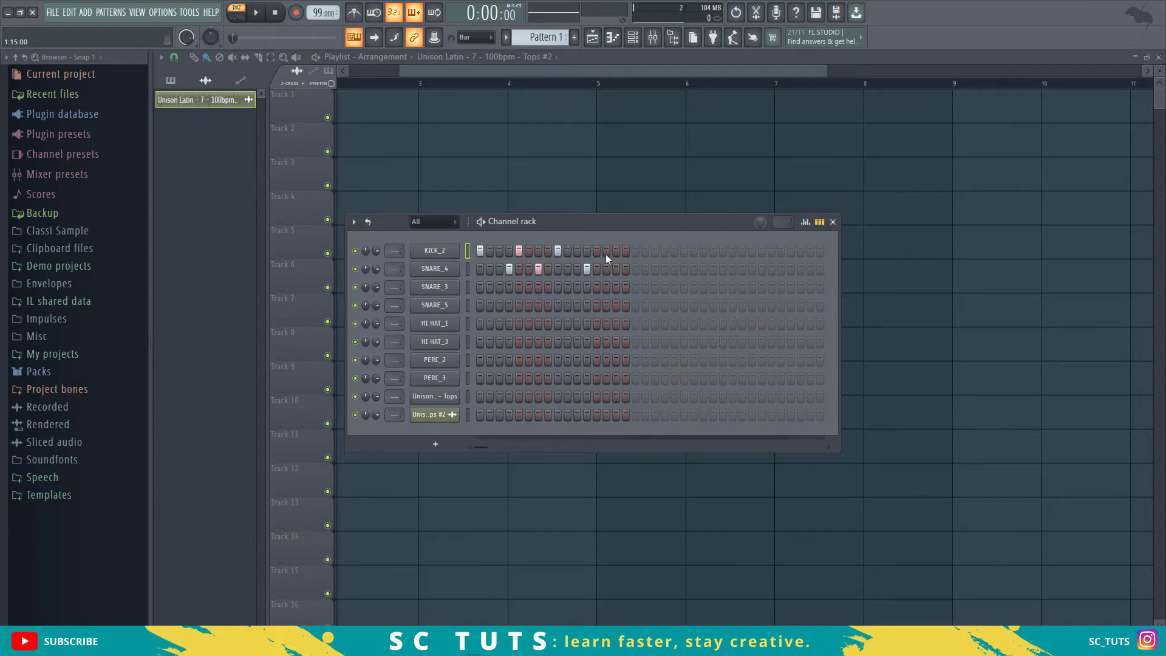
Step: Complete the rhythm with KICK_2 on step 13 and SNARE_4 on step 15 during playback
key("space")
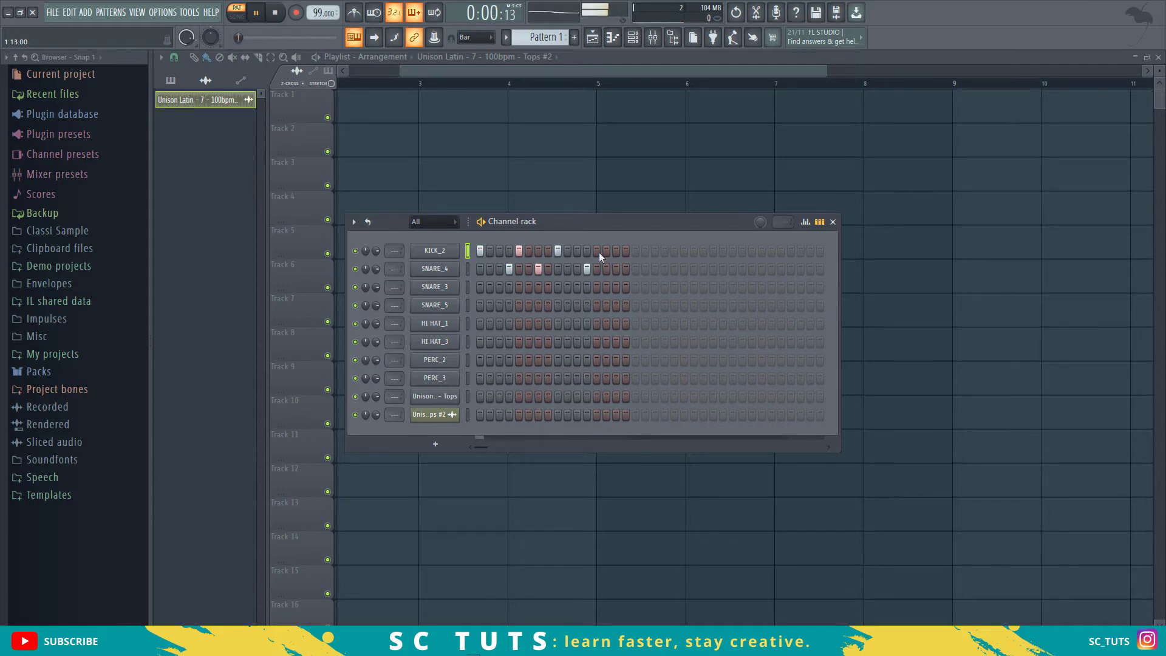
left_click(599, 252)
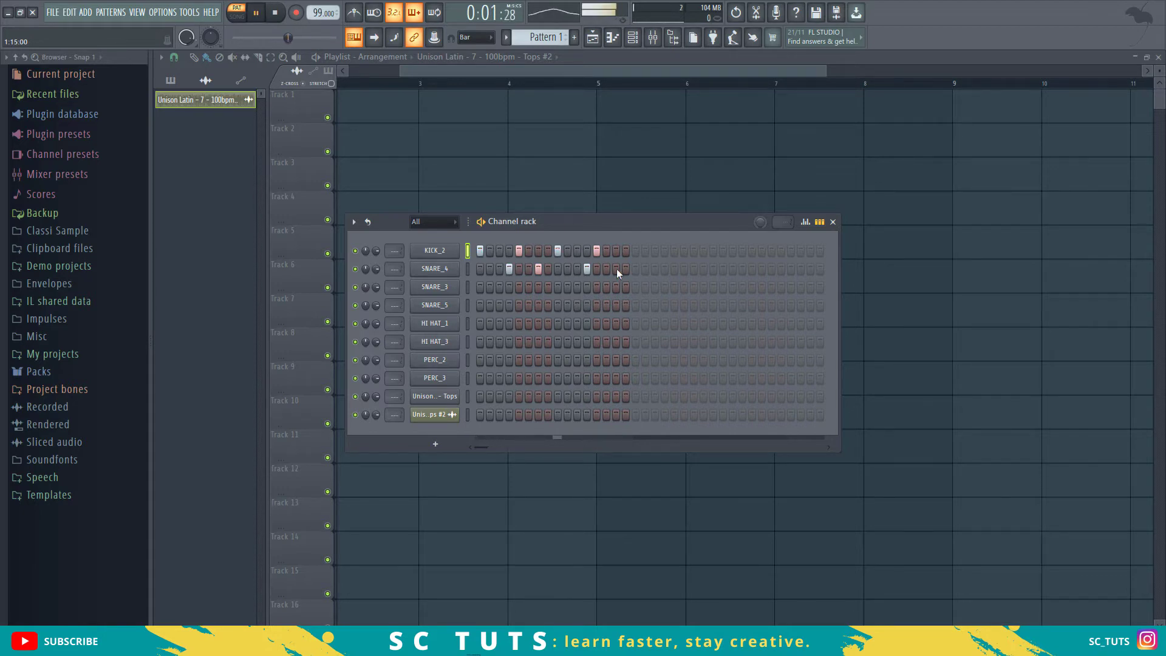
left_click(617, 269)
key("space")
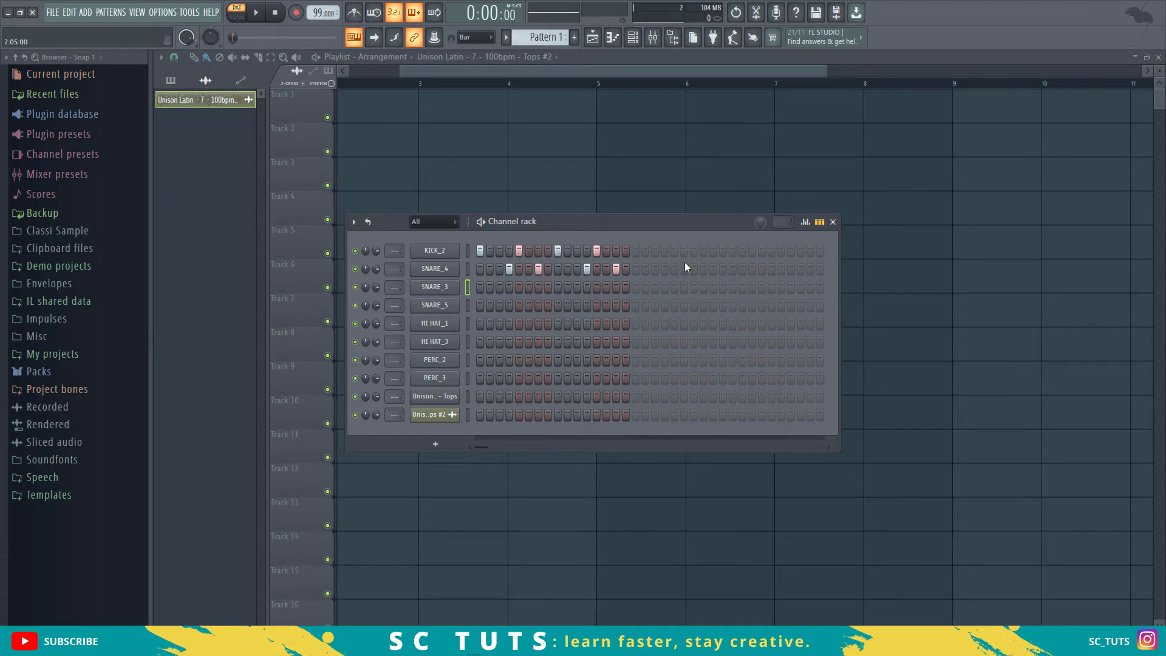
Step: Extend Pattern 1 to 32 steps by repeating the 16-step kick and snare rhythm, and listen to it
left_click(635, 250)
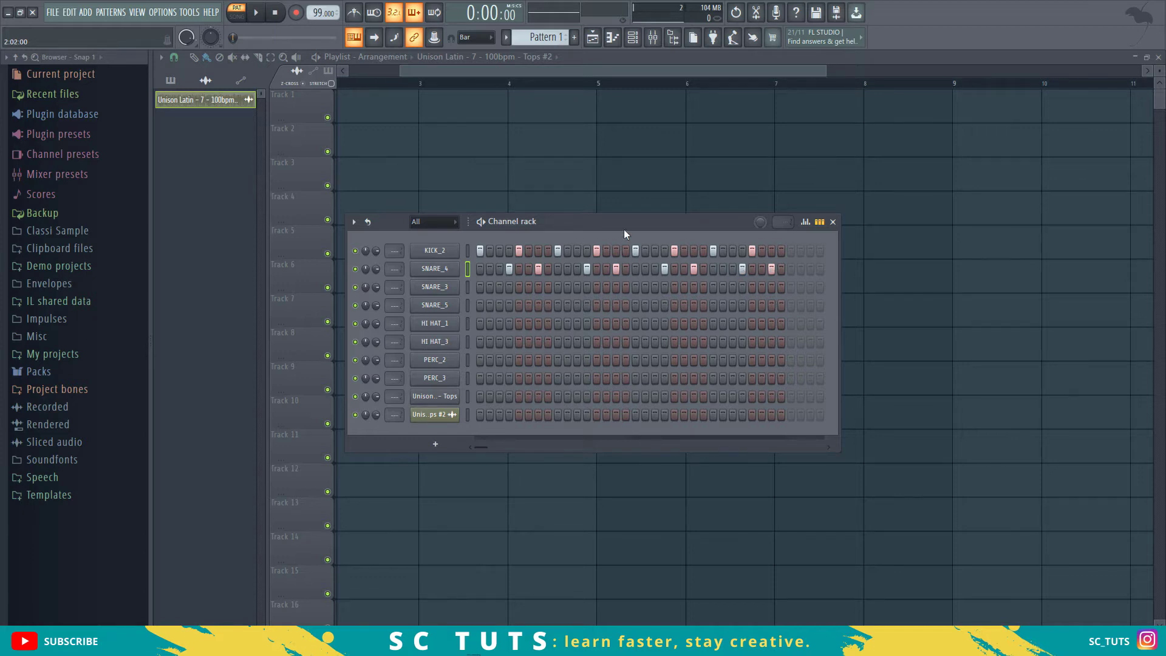
key("space")
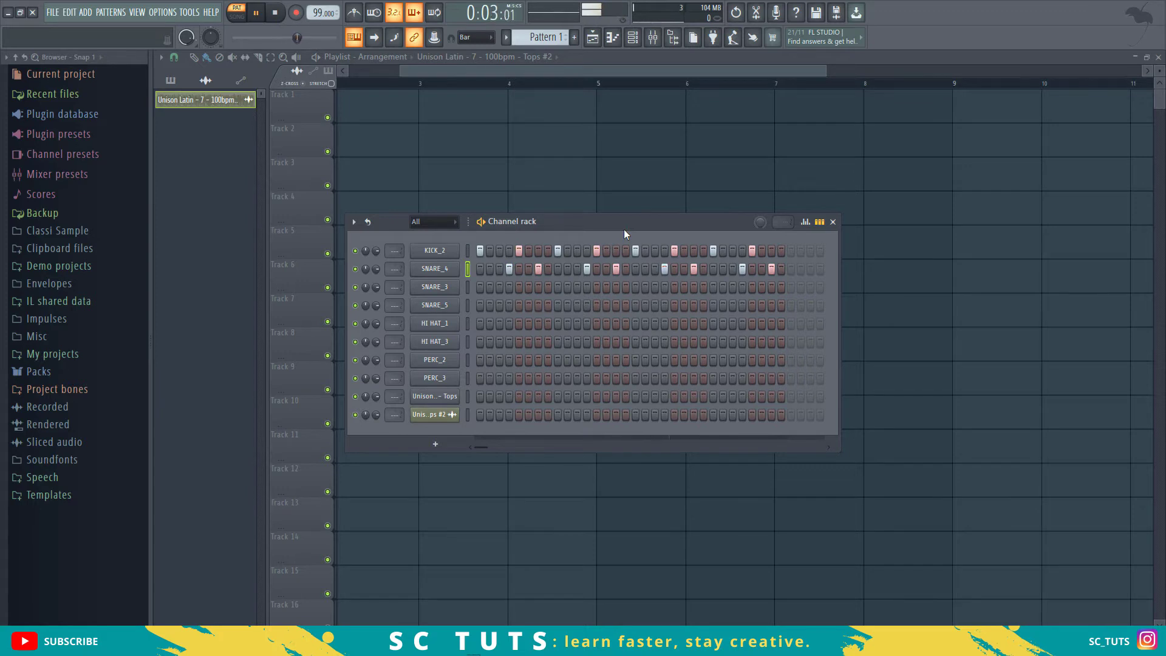
key("space")
Step: Open SNARE_3 in the piano roll and draw a C5 note spanning the fourth beat of bar 1
left_click(466, 289)
right_click(450, 290)
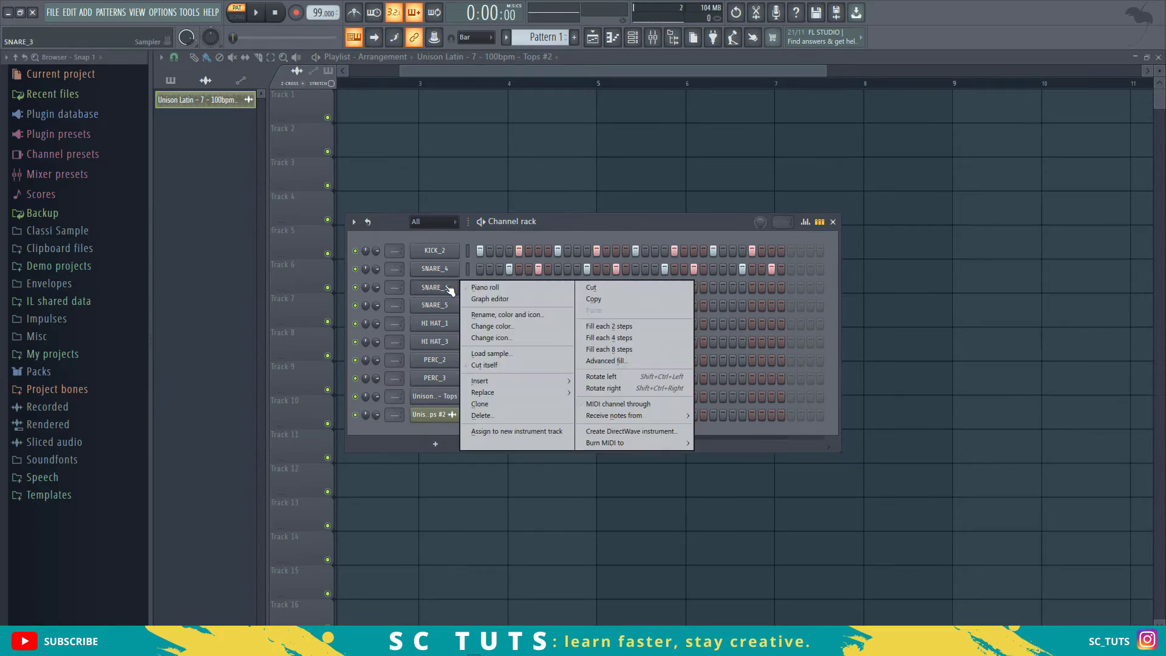
left_click(473, 287)
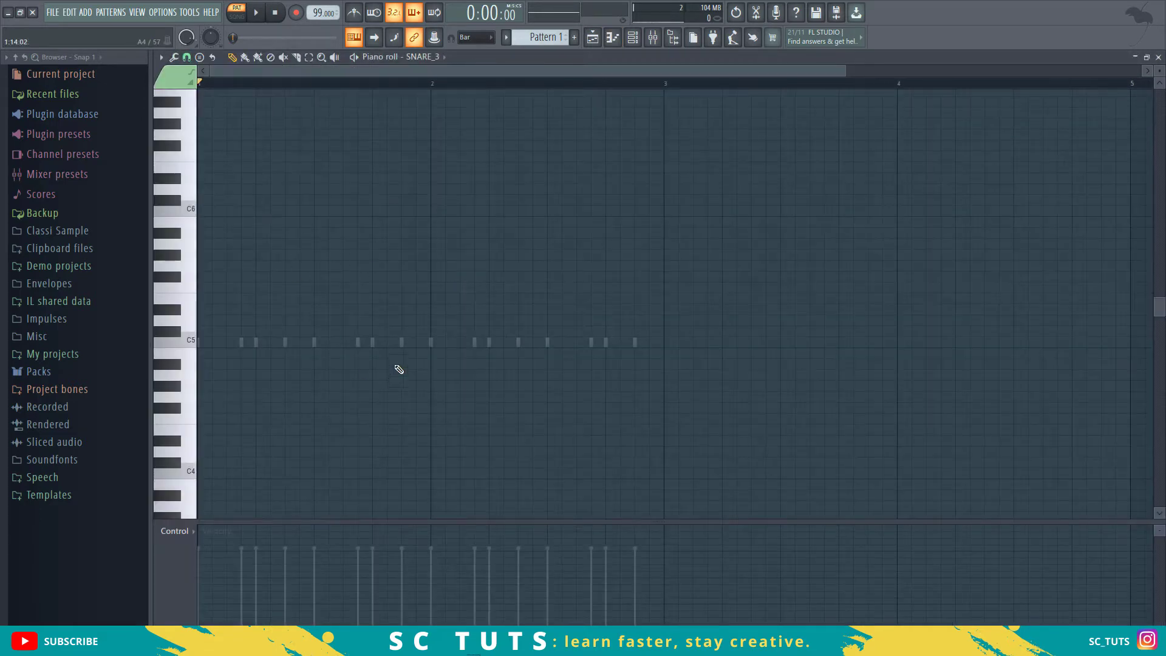
key("space")
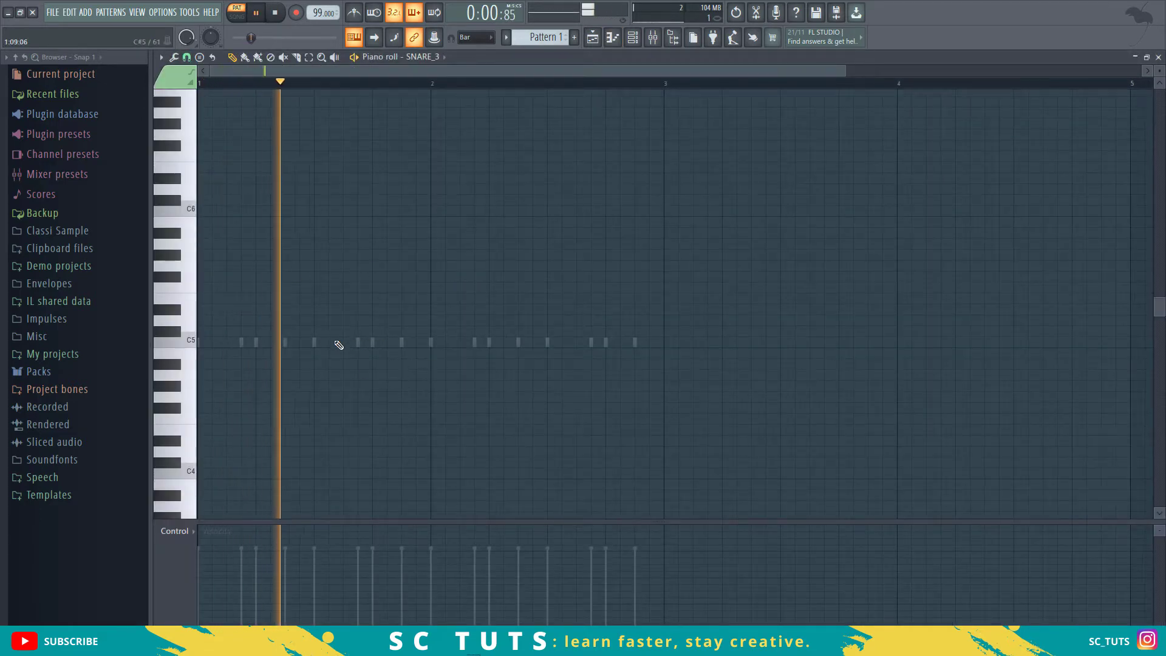
left_click(375, 343)
key("space")
left_click_drag(400, 343, 357, 416)
Step: Chop the SNARE_3 note with the Chop tool, adjusting Time mul until the slices are half as long, and accept
left_click(163, 57)
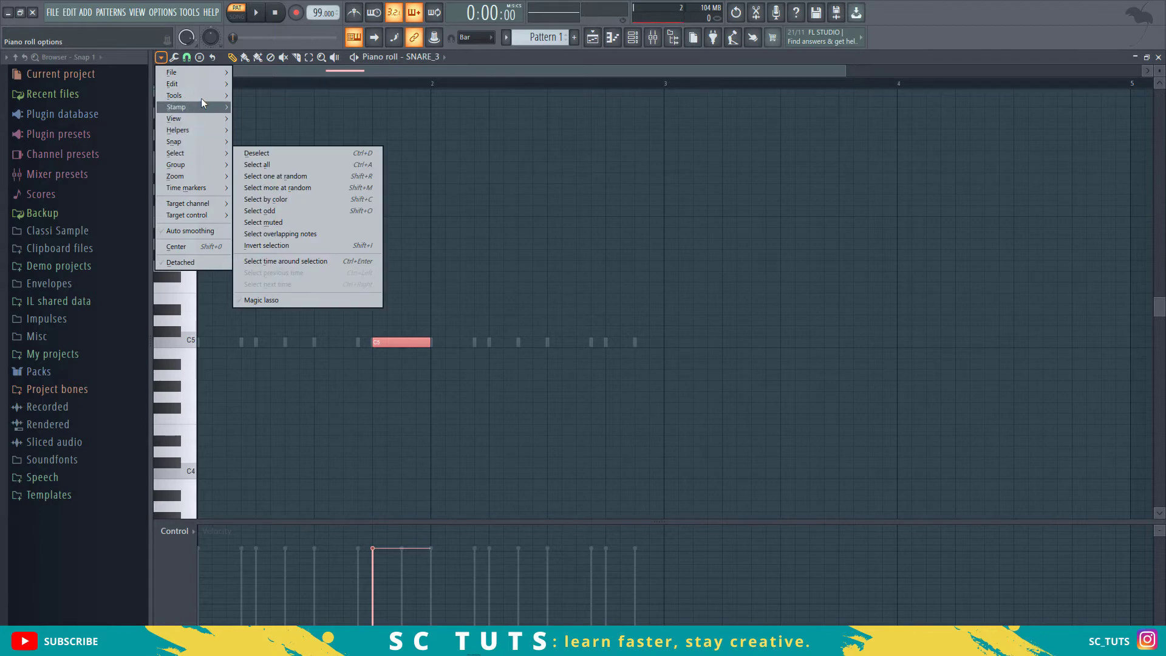
mouse_move(202, 96)
left_click(264, 189)
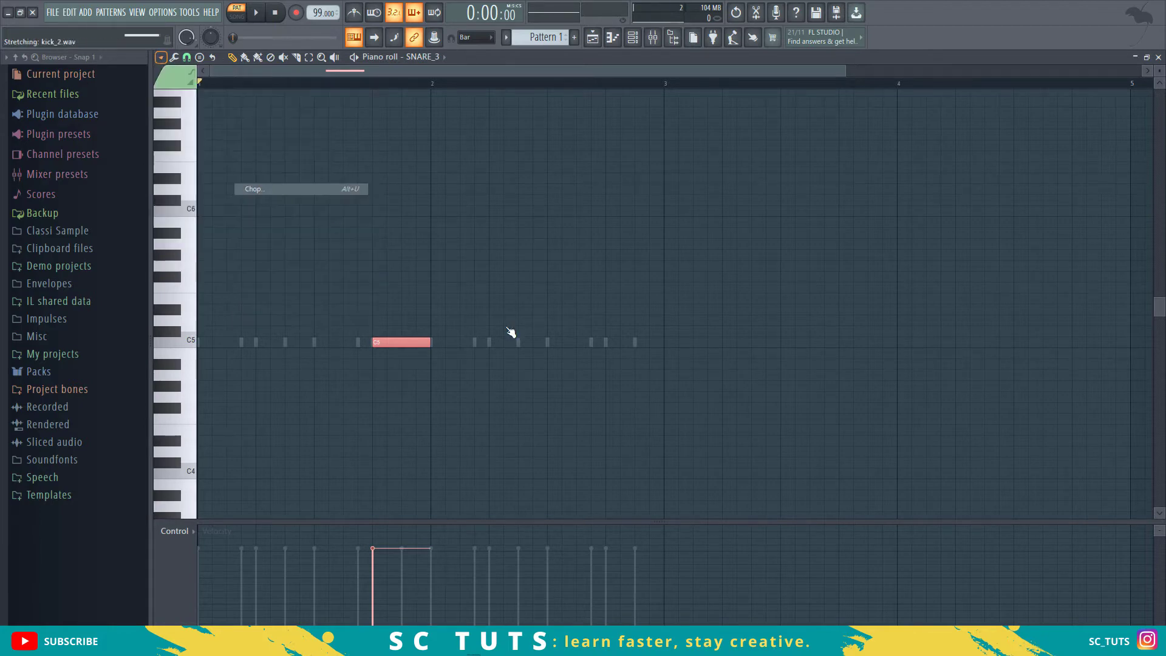
key("space")
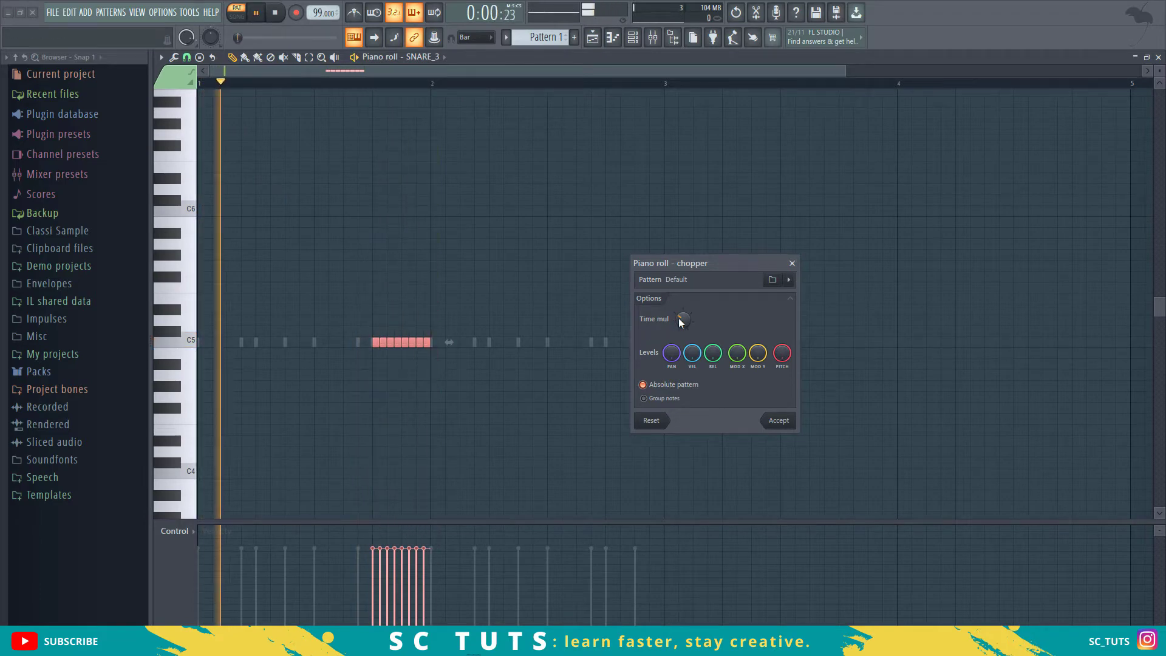
left_click_drag(681, 322, 681, 313)
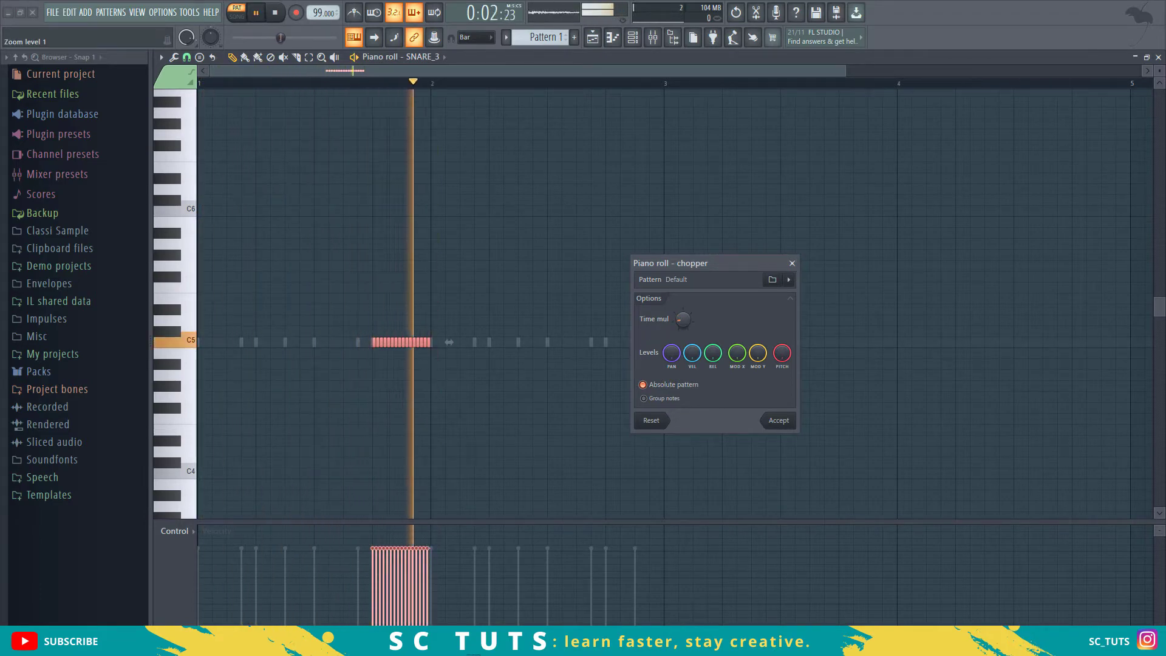
key("space")
left_click(778, 424)
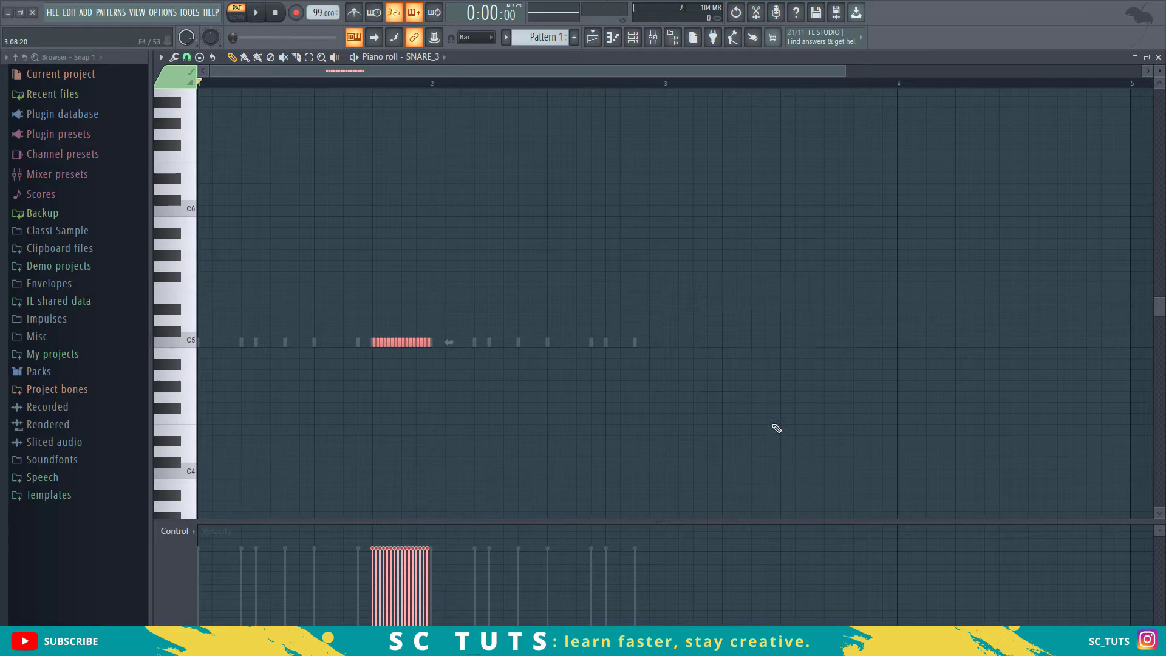
Step: Delete the chopped snare slices in the second half of the beat, keeping only the first half as a short roll
right_click(425, 342)
right_click(407, 342)
right_click(399, 342)
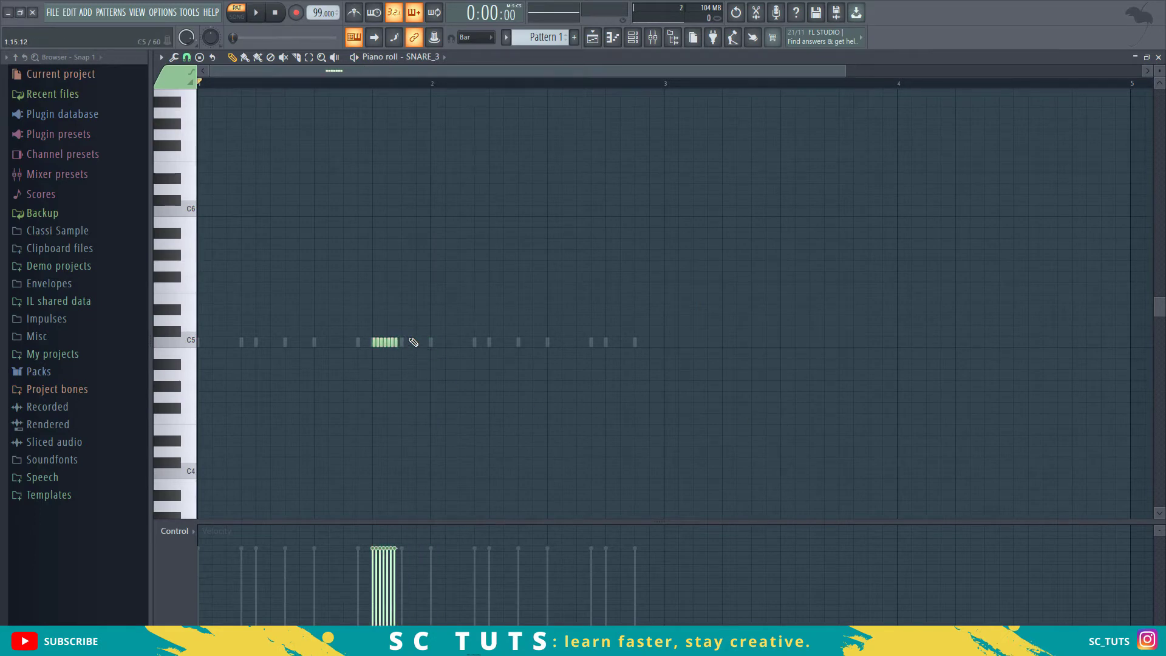
Step: Restore the last deleted SNARE_3 slice and move the whole roll to the final two steps of bar 1
key("ctrl+z")
right_click(412, 343)
key("ctrl+a")
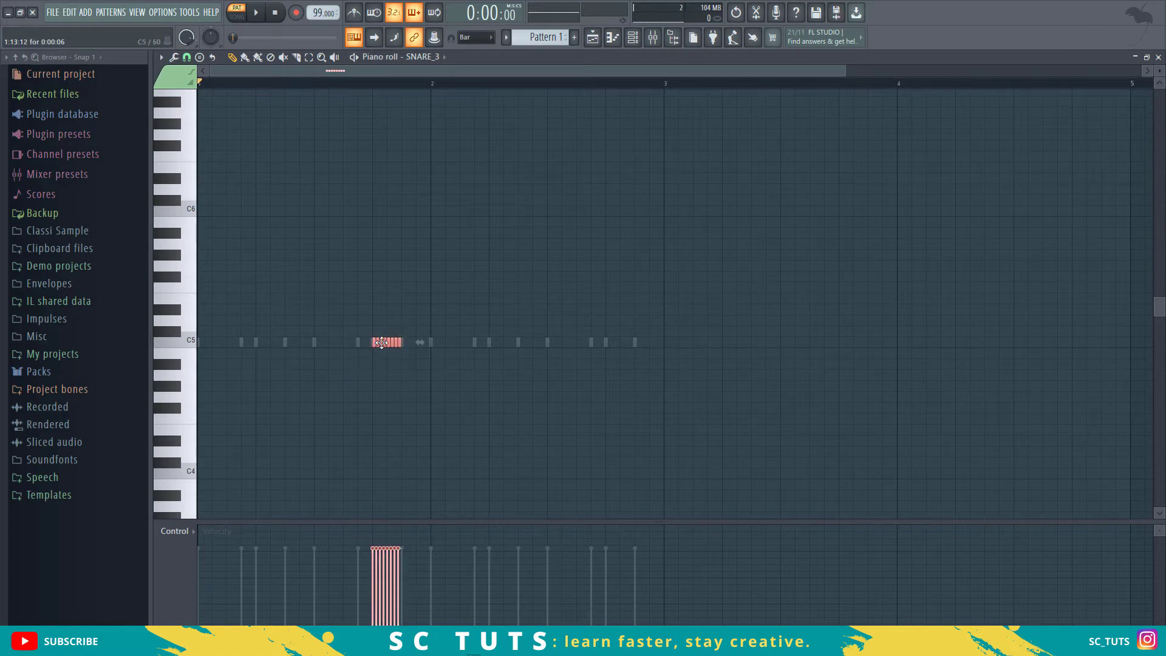
left_click_drag(385, 342, 410, 343)
key("space")
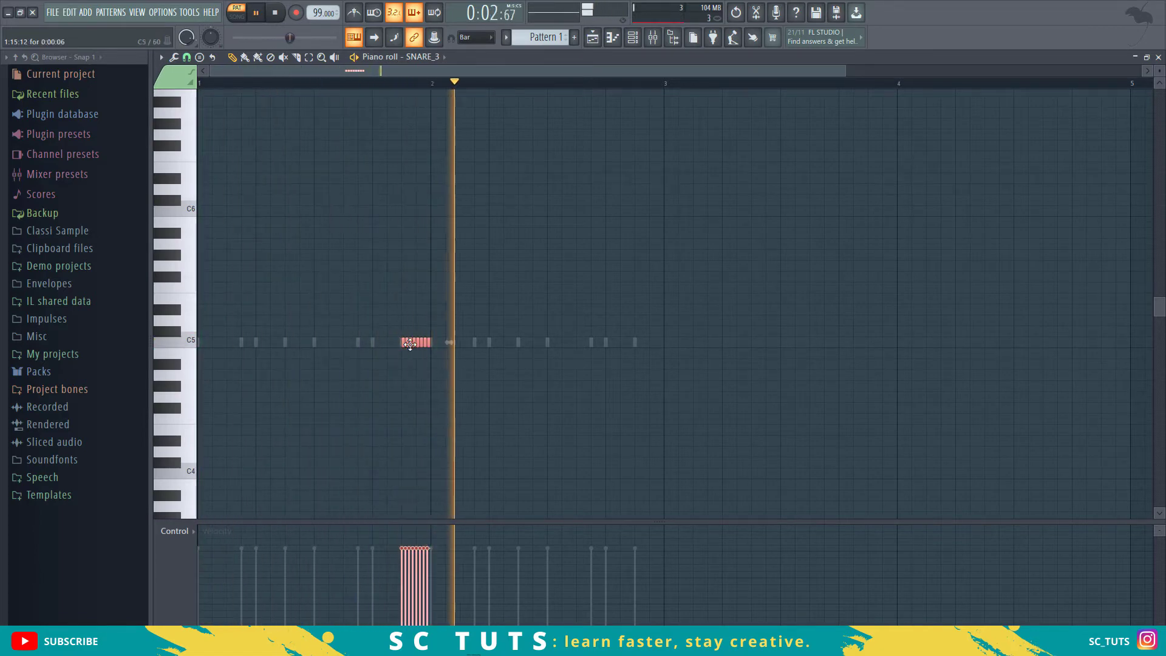
key("space")
key("space")
Step: Shape the SNARE_3 roll's velocities into a rising ramp and play the pattern to check it
mouse_move(401, 566)
left_mouse_down()
mouse_move(427, 553)
mouse_move(423, 568)
left_mouse_up()
key("space")
key("space")
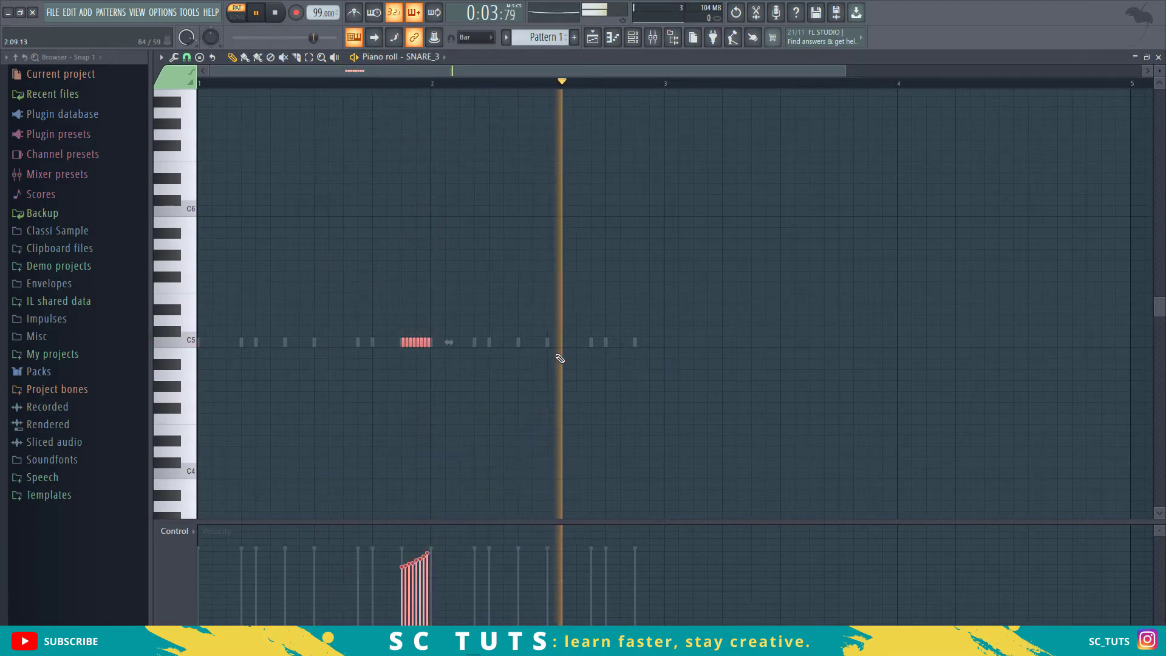
key("space")
Step: Draw a two-step C5 note for SNARE_3 in bar 2, starting on its eleventh step, and select it
left_click(578, 342)
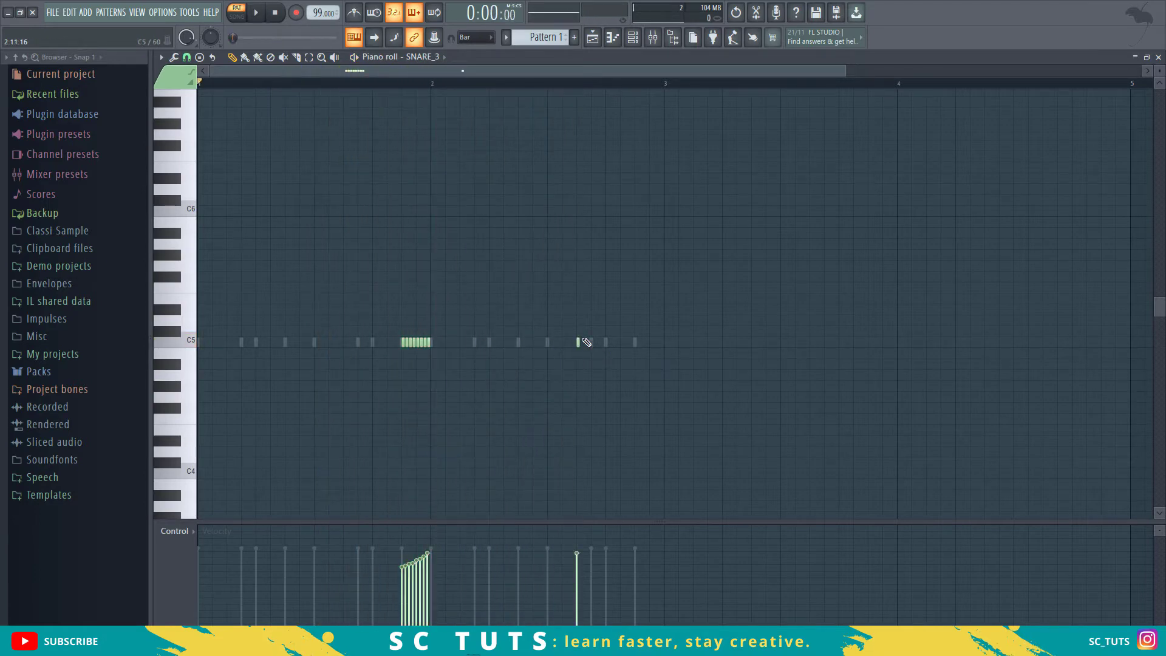
right_click(578, 343)
left_click(578, 343)
left_click_drag(595, 343, 613, 343)
left_click(587, 343, "ctrl")
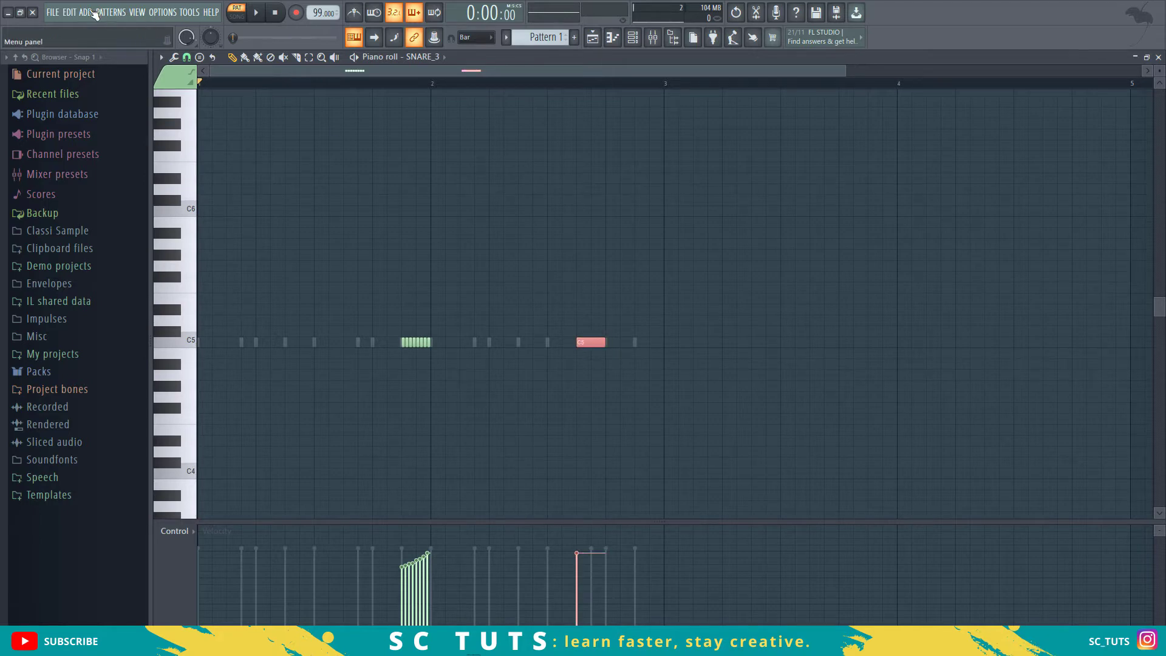
Step: Chop the new SNARE_3 note into four slices with the Default pattern and move them to the final two steps of bar 2
left_click(161, 57)
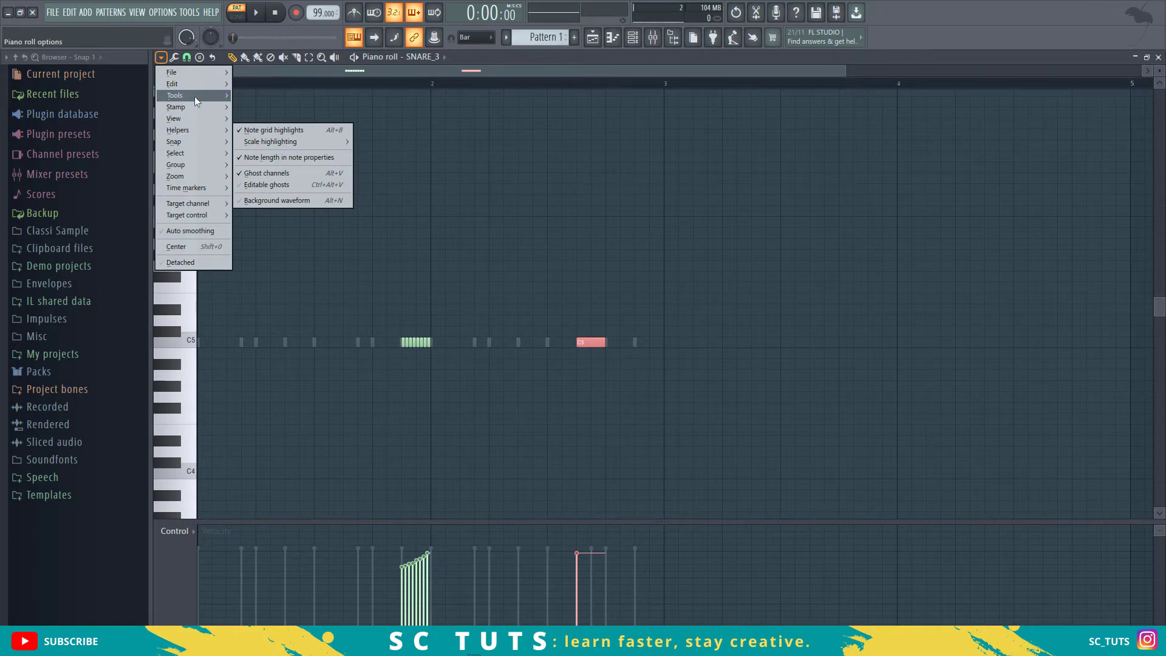
mouse_move(176, 96)
left_click(280, 190)
key("space")
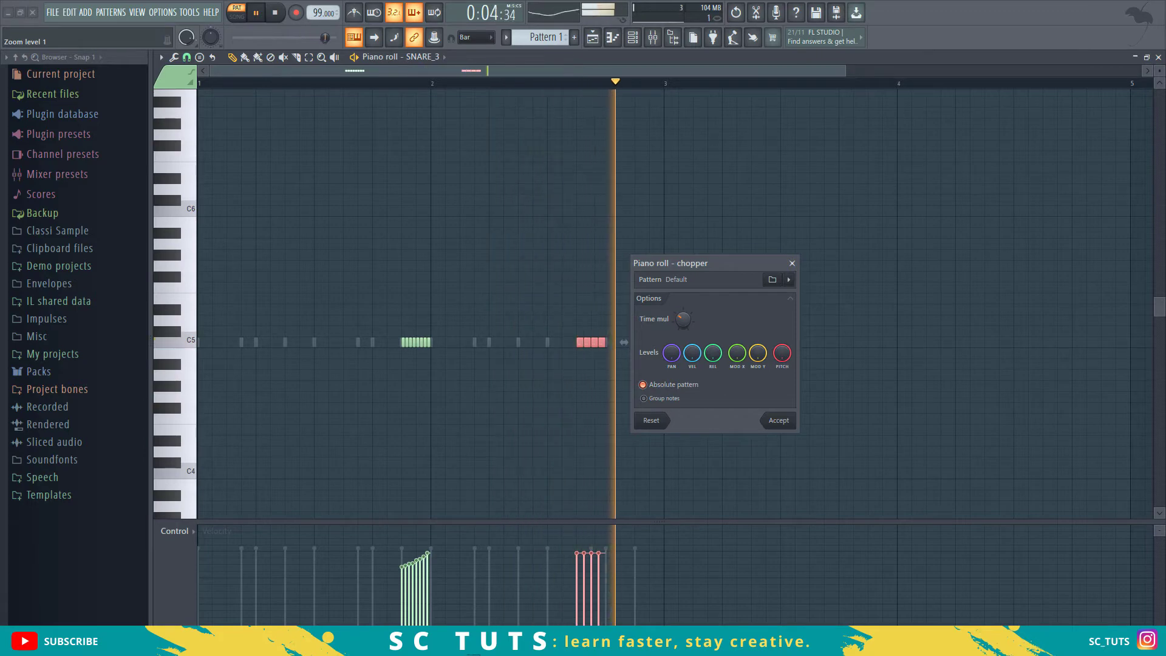
left_click(776, 421)
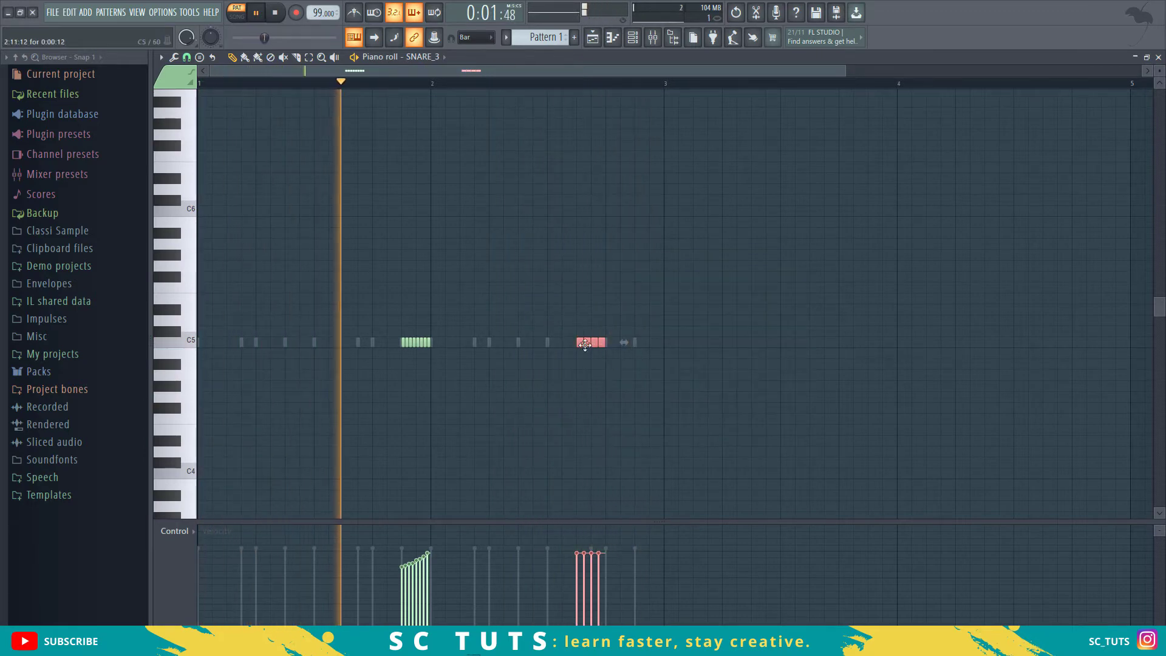
left_click_drag(585, 344, 598, 344)
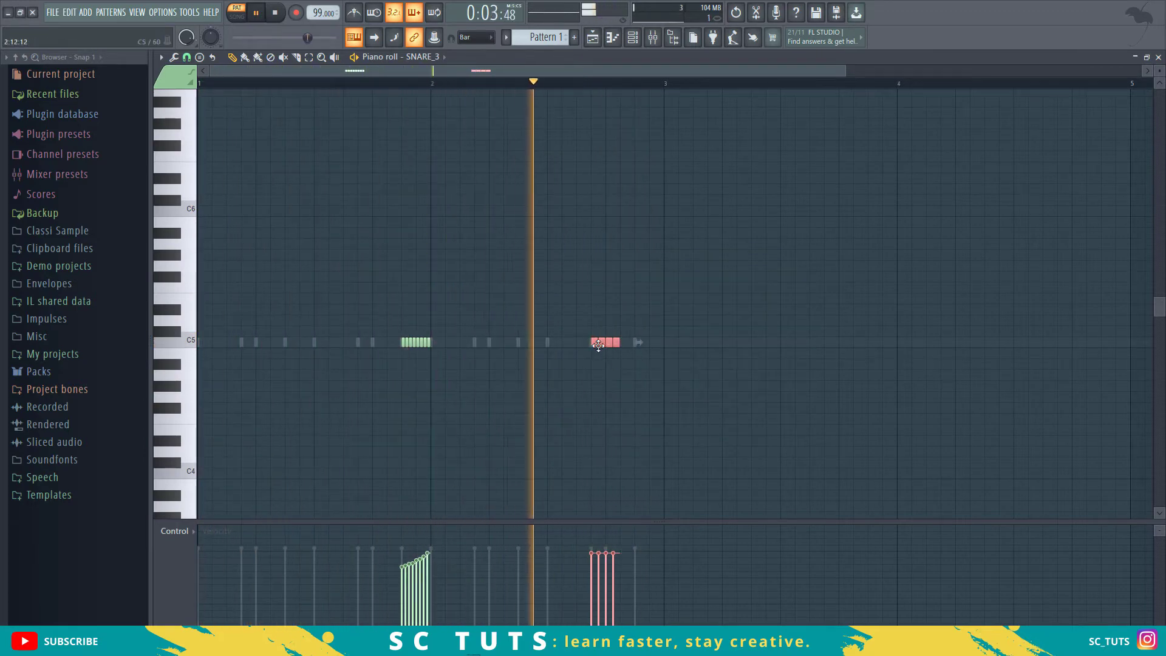
left_click_drag(598, 345, 644, 345)
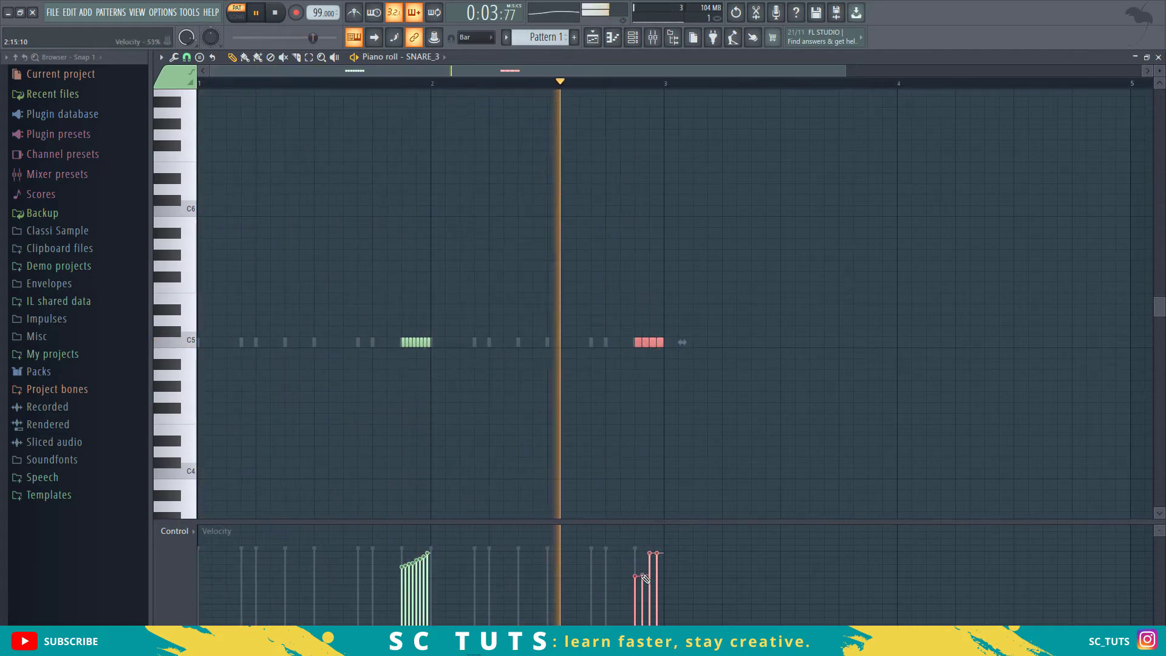
Step: Ramp the bar 2 roll's velocities upward from a softer start and lower the bar 1 roll's rising velocities
left_click_drag(634, 577, 665, 572)
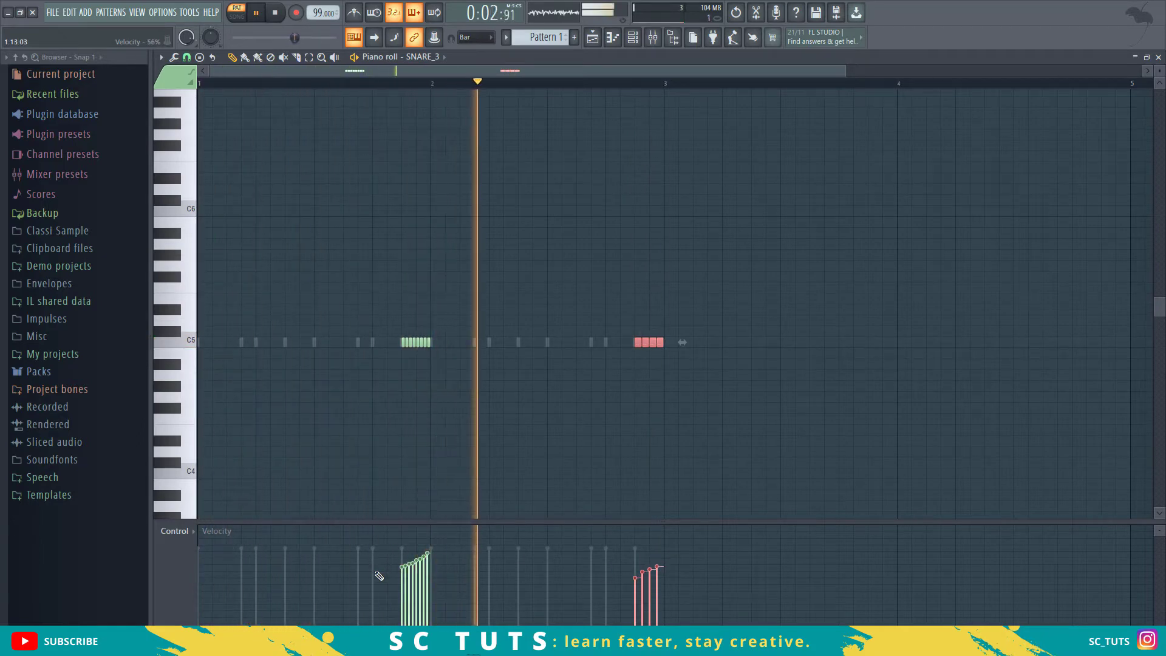
key("space")
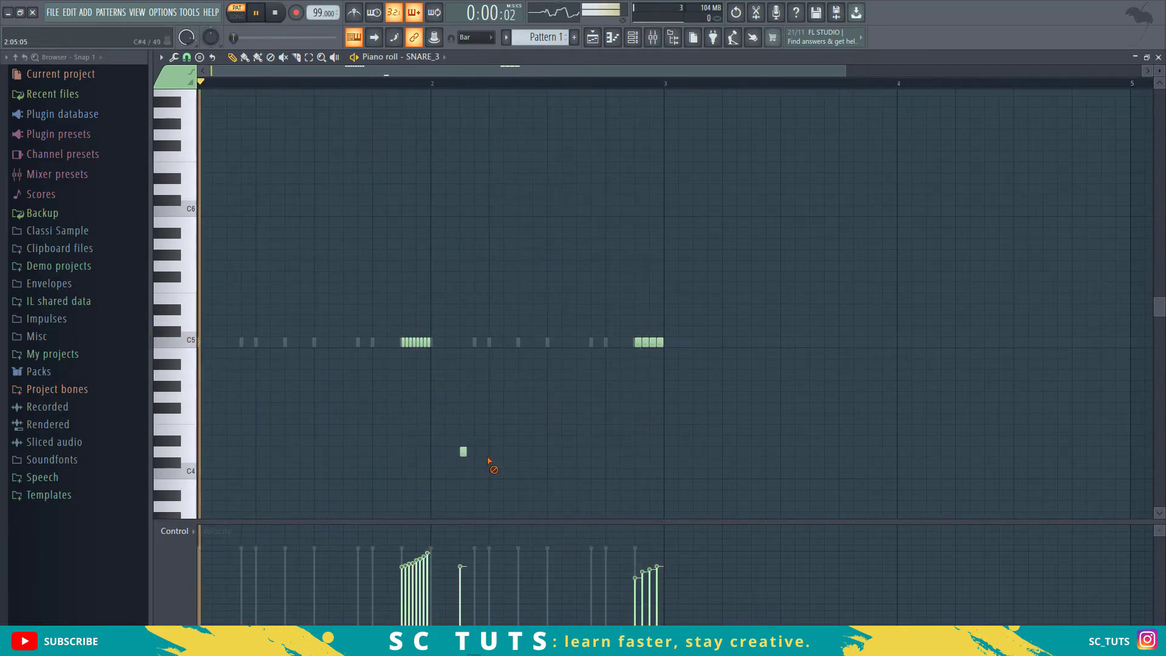
left_click_drag(403, 595, 430, 567)
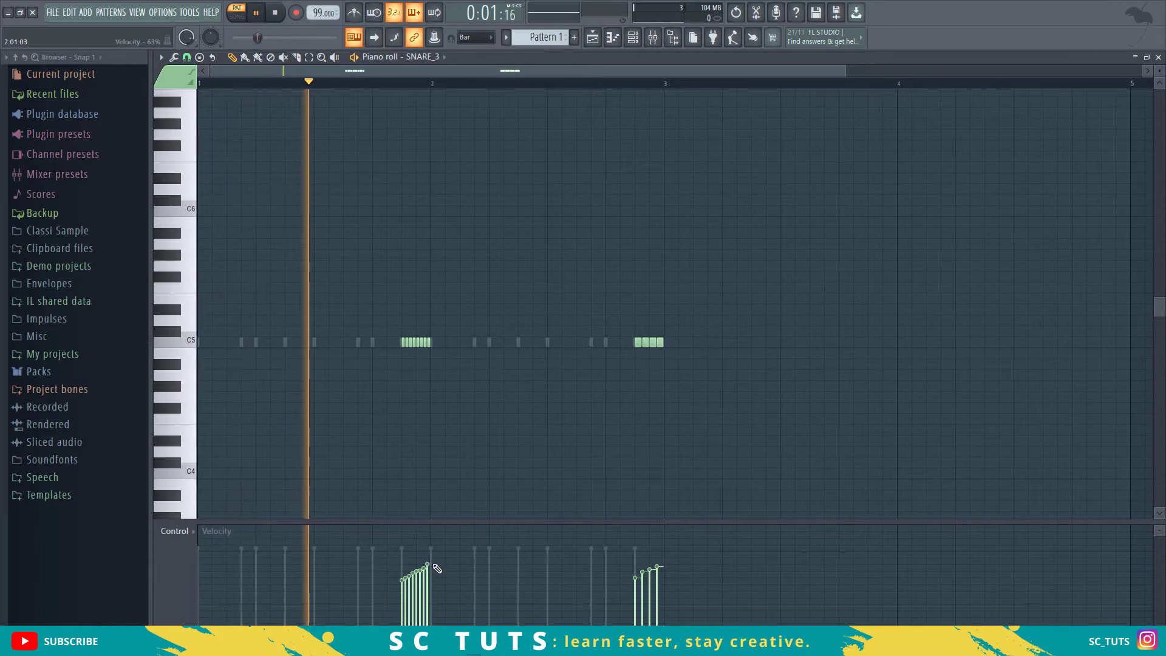
Step: Show the Channel rack and add SNARE_5 hits on steps 7 and 23 while playing the pattern
left_click(632, 37)
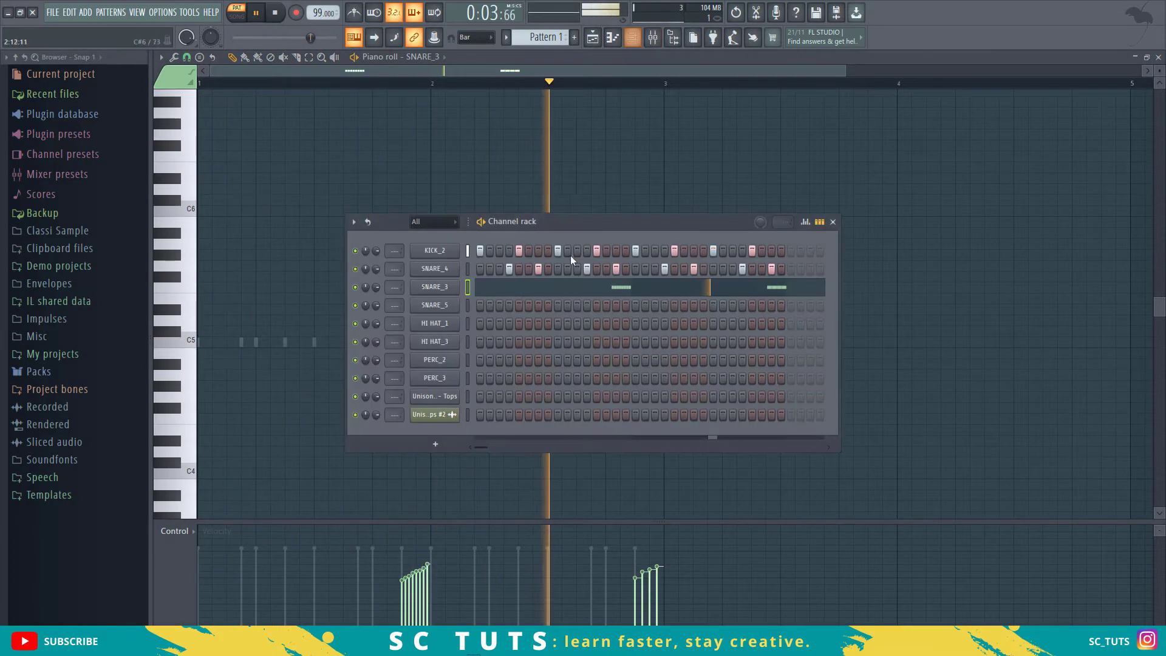
left_click(468, 305)
key("space")
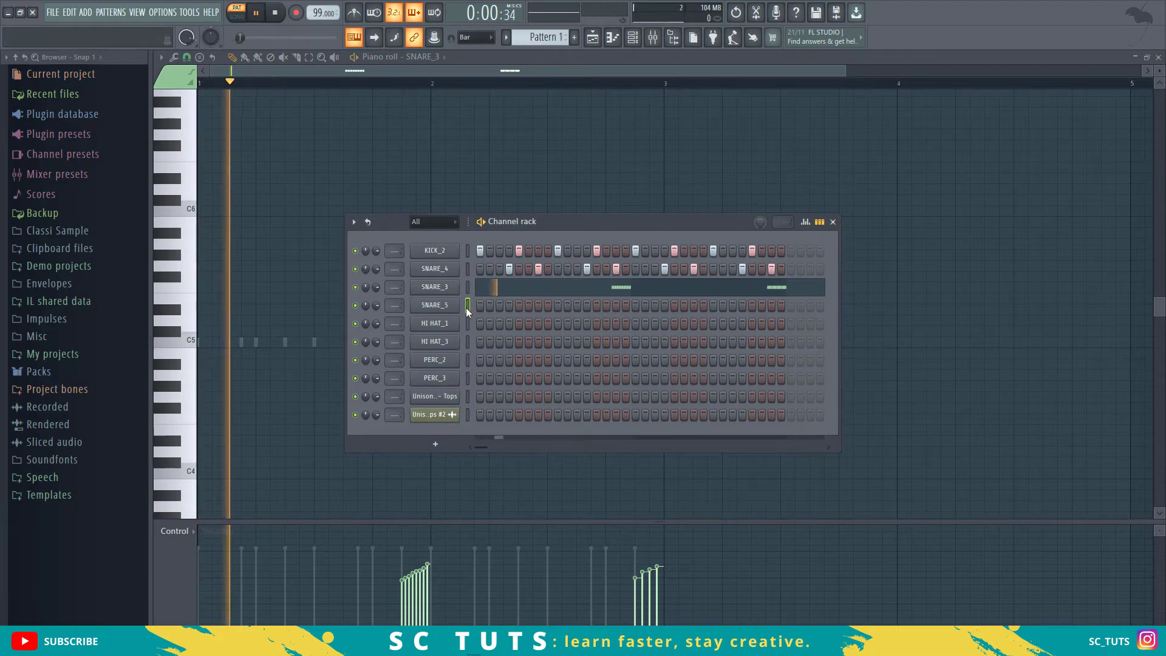
left_click(538, 305)
key("space")
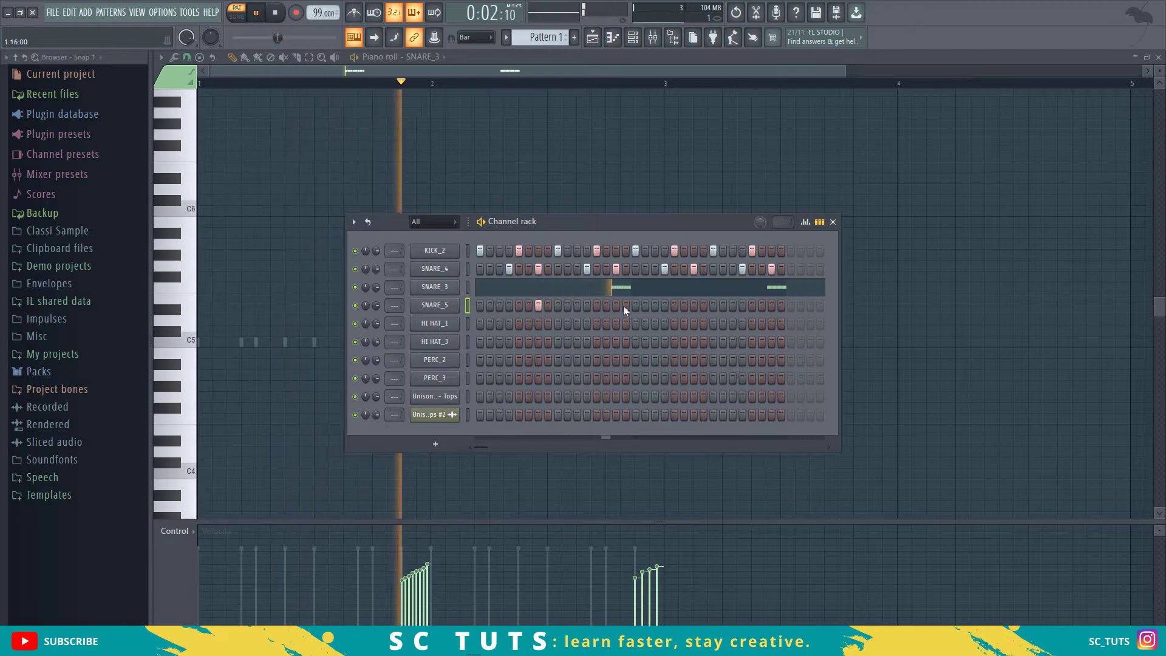
key("space")
key("space")
left_click(694, 305)
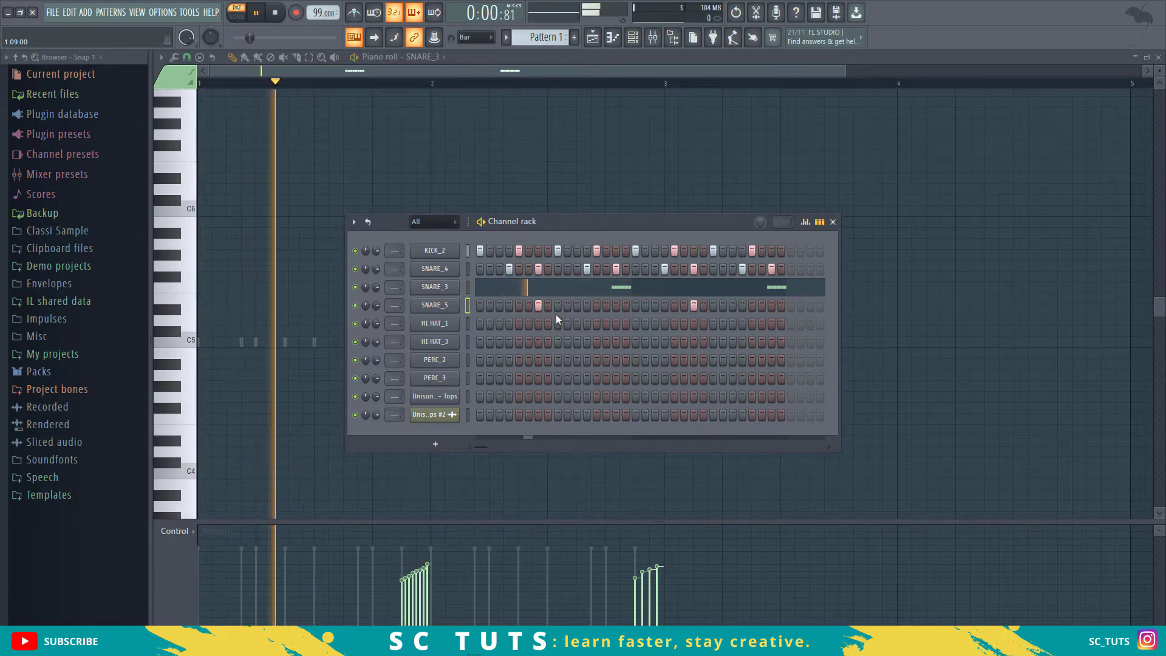
Step: Add further SNARE_5 hits on steps 11 and 27 while playing the pattern
key("space")
left_click(577, 306)
key("space")
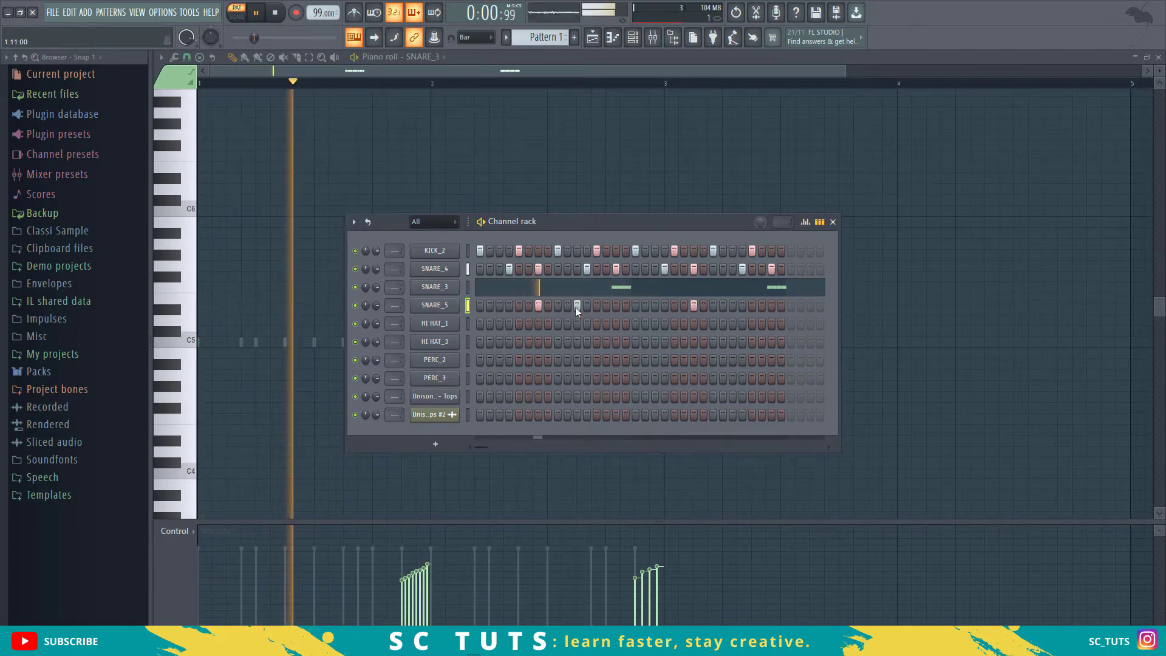
left_click(733, 306)
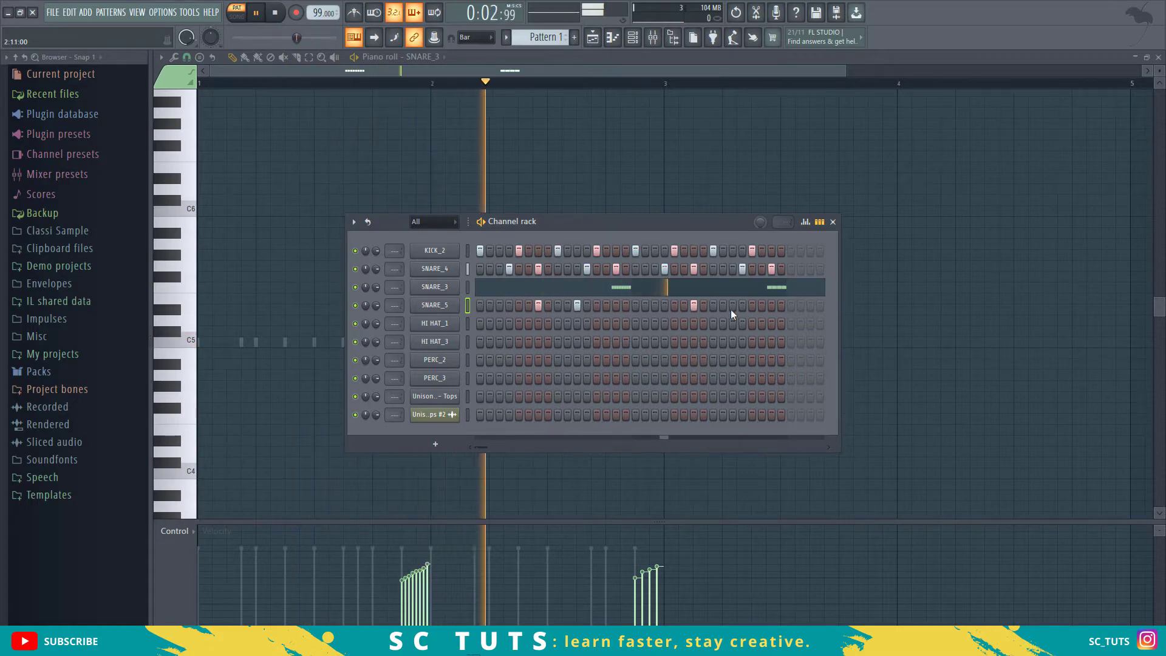
Step: Fill the HI HAT_1 channel on each 2 steps and listen to the pattern
left_click(468, 326)
key("space")
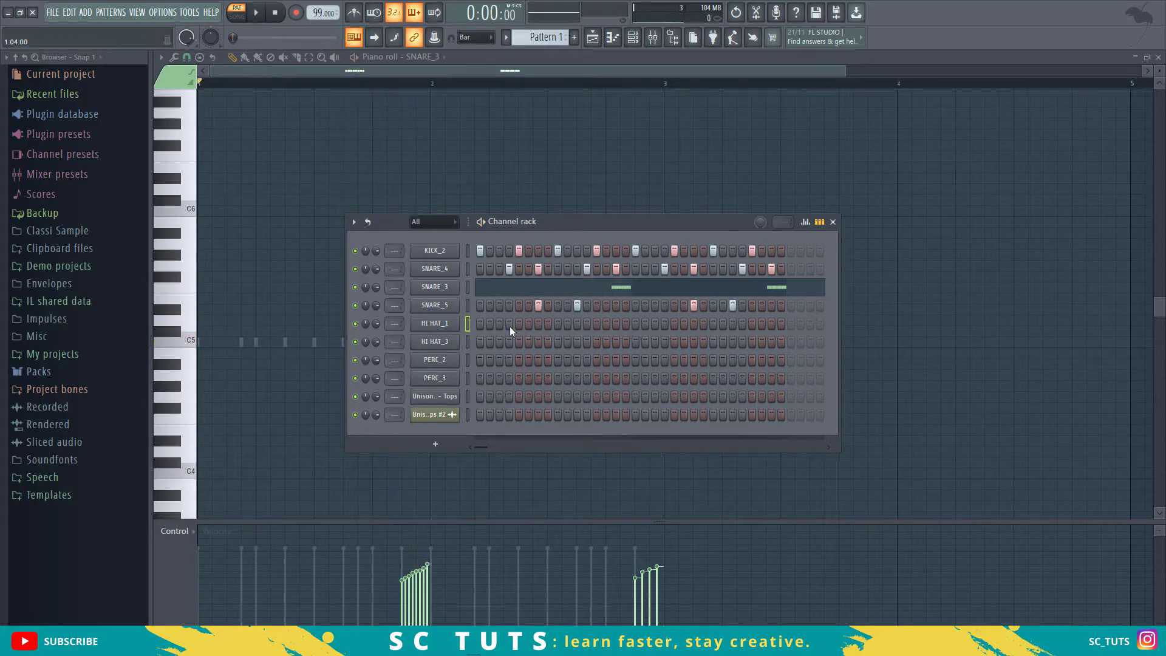
right_click(444, 329)
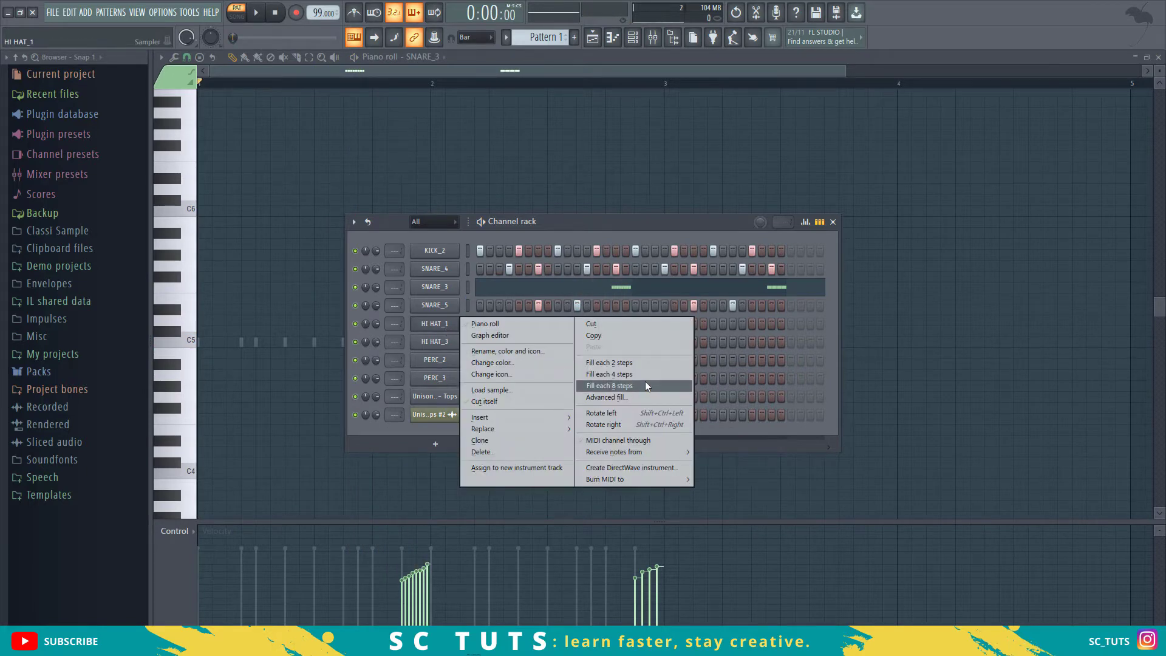
left_click(609, 363)
key("space")
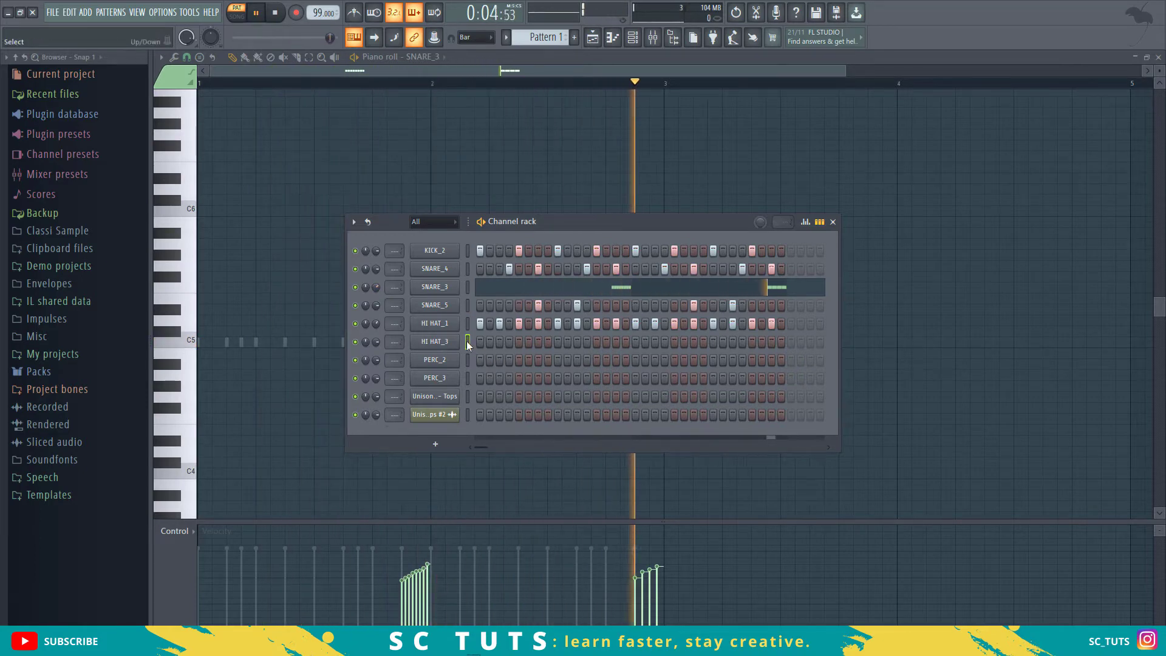
key("space")
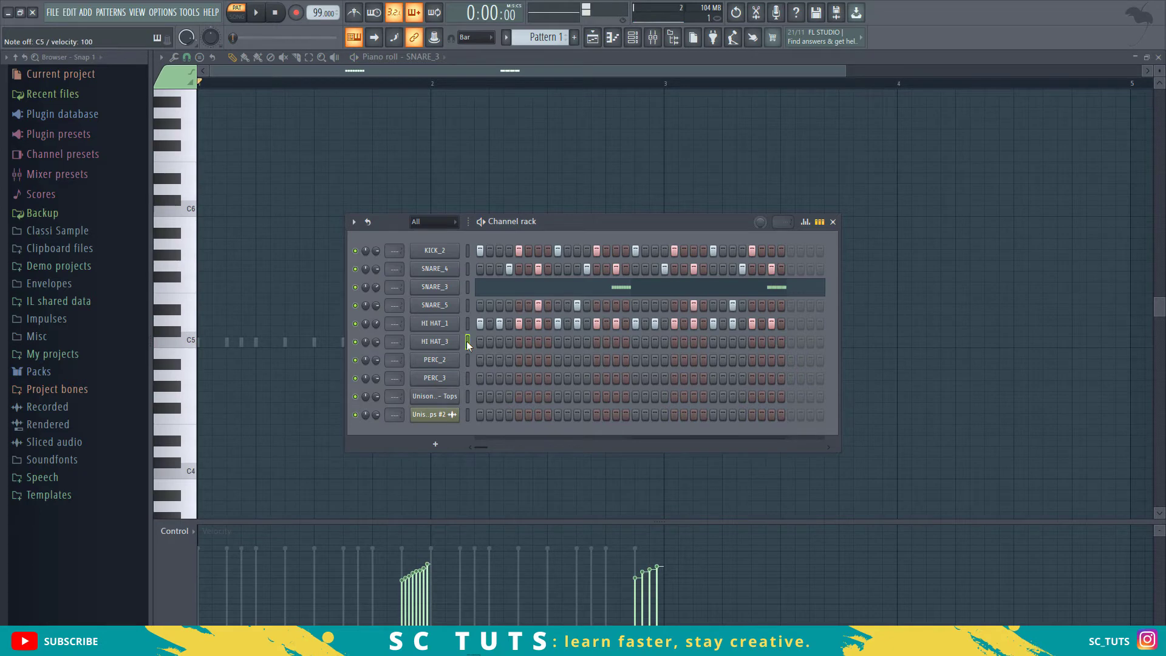
Step: Add HI HAT_3 hits on steps 4 and 5 and play the pattern
left_click(509, 341)
left_click(519, 341)
key("space")
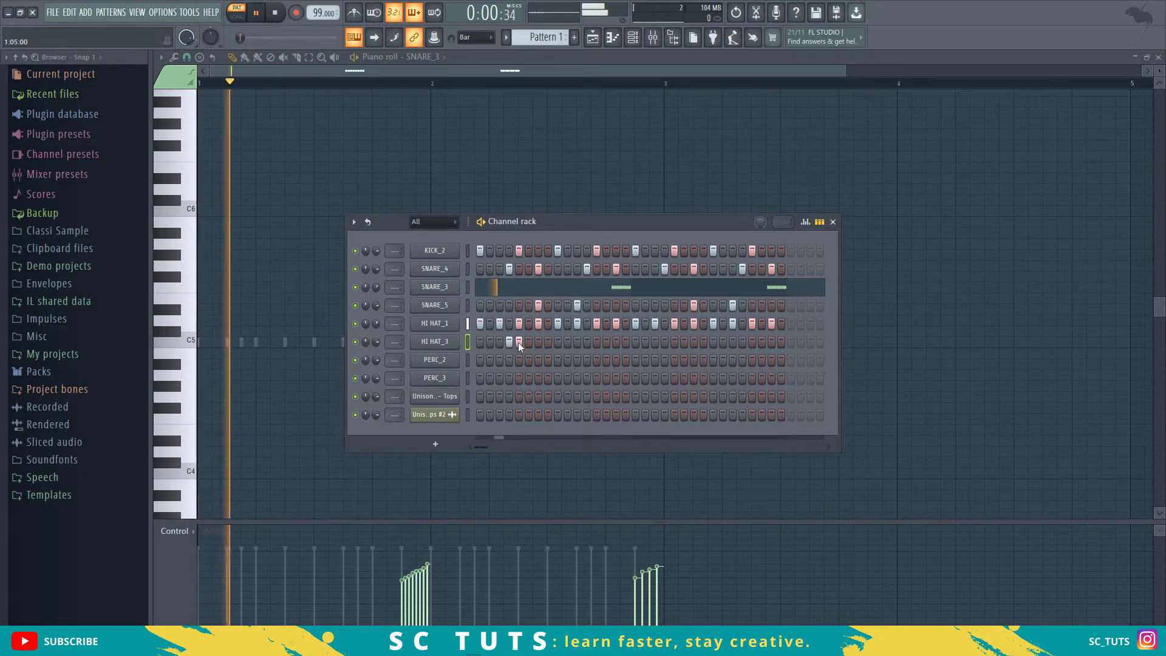
left_click(635, 342)
left_click(626, 341)
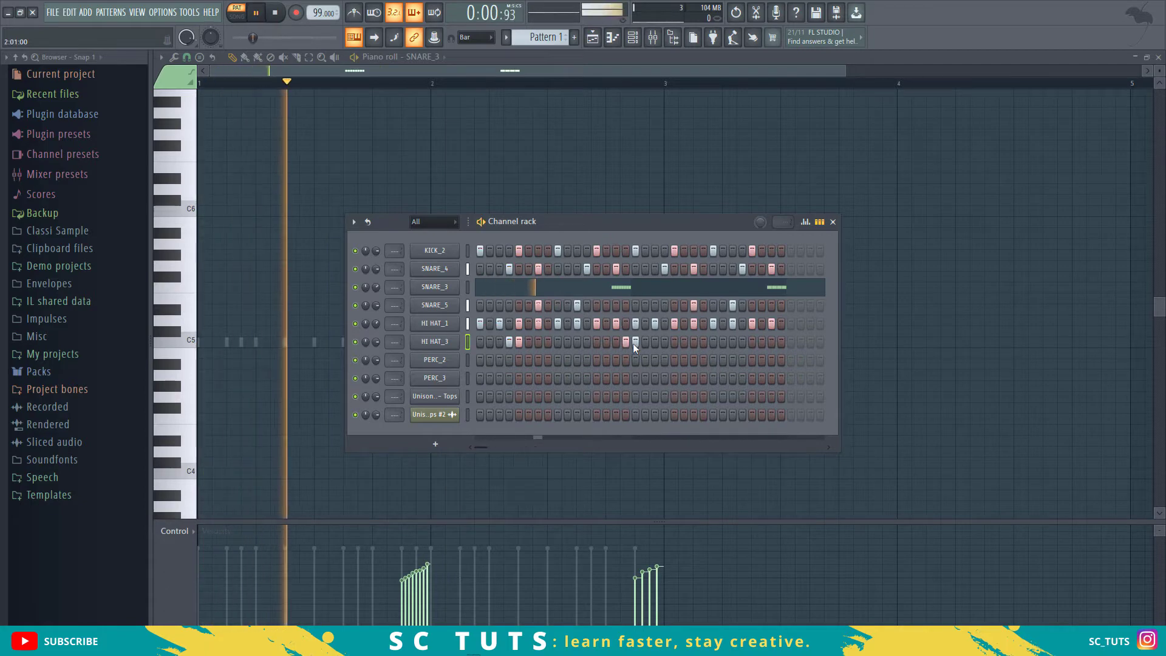
right_click(633, 344)
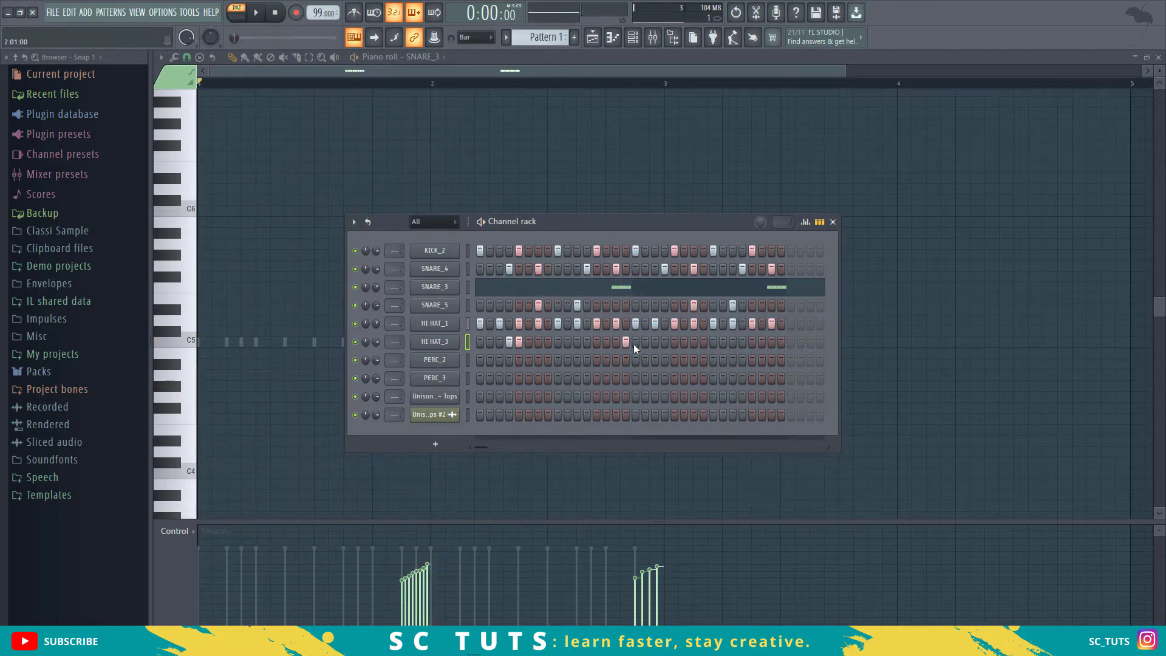
right_click(625, 344)
Step: Repeat the paired HI HAT_3 hits on steps 12 and 13, 20 and 21, and 28 and 29 during playback
key("space")
key("space")
left_click_drag(596, 341, 591, 344)
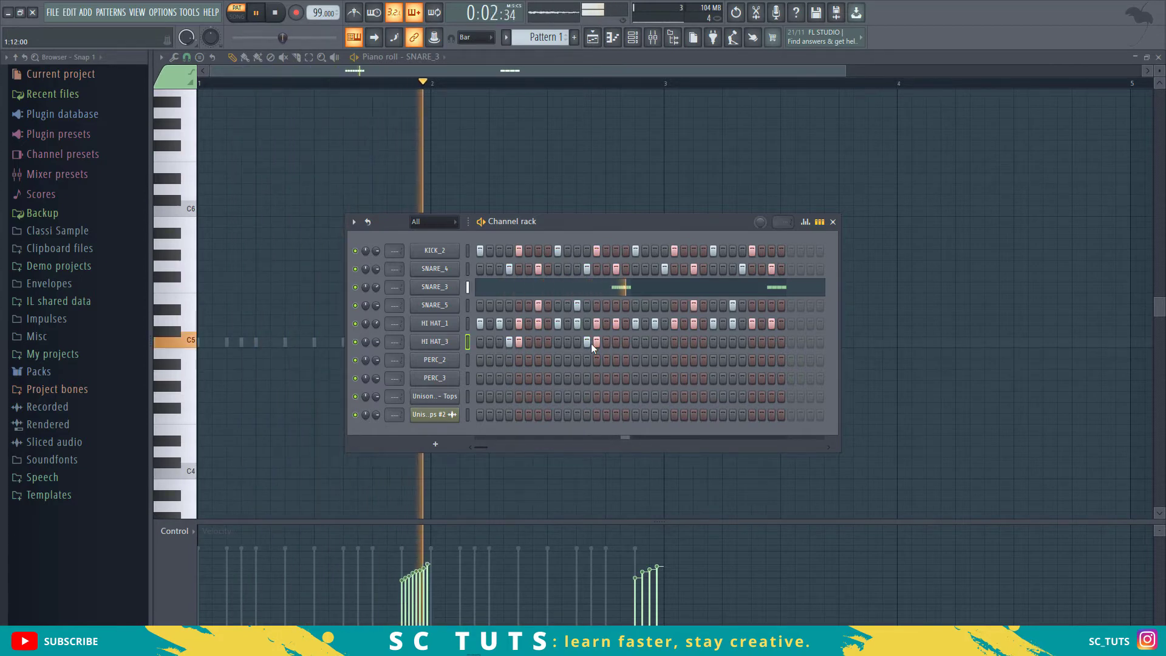
left_click_drag(674, 342, 657, 344)
left_click(658, 345)
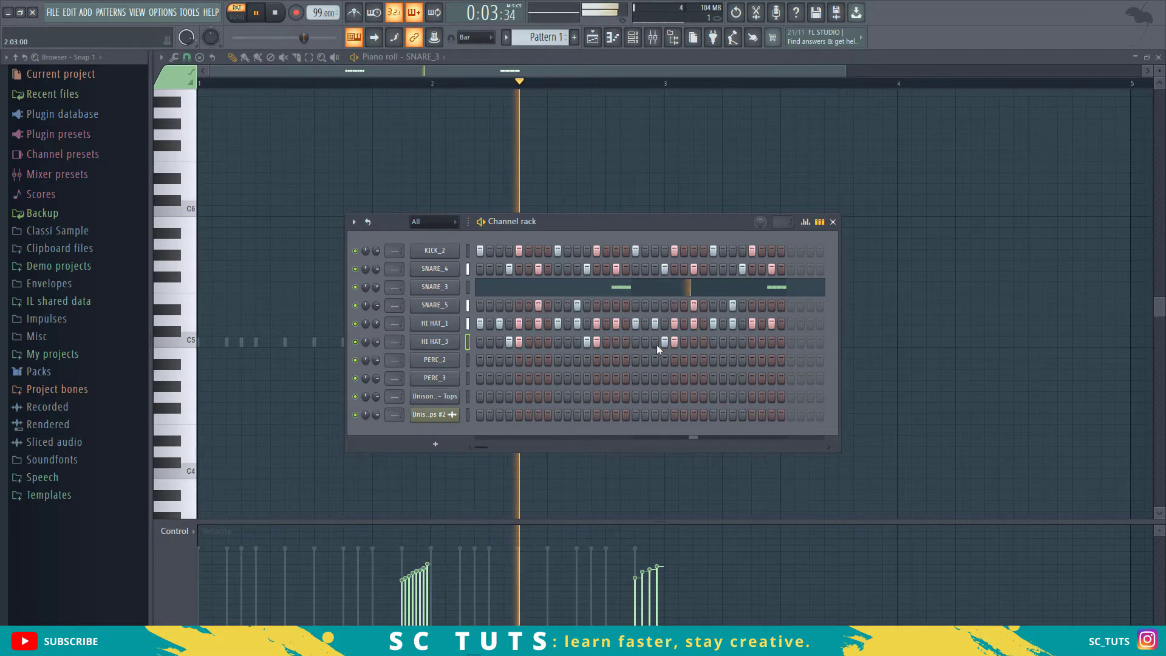
left_click_drag(745, 341, 752, 341)
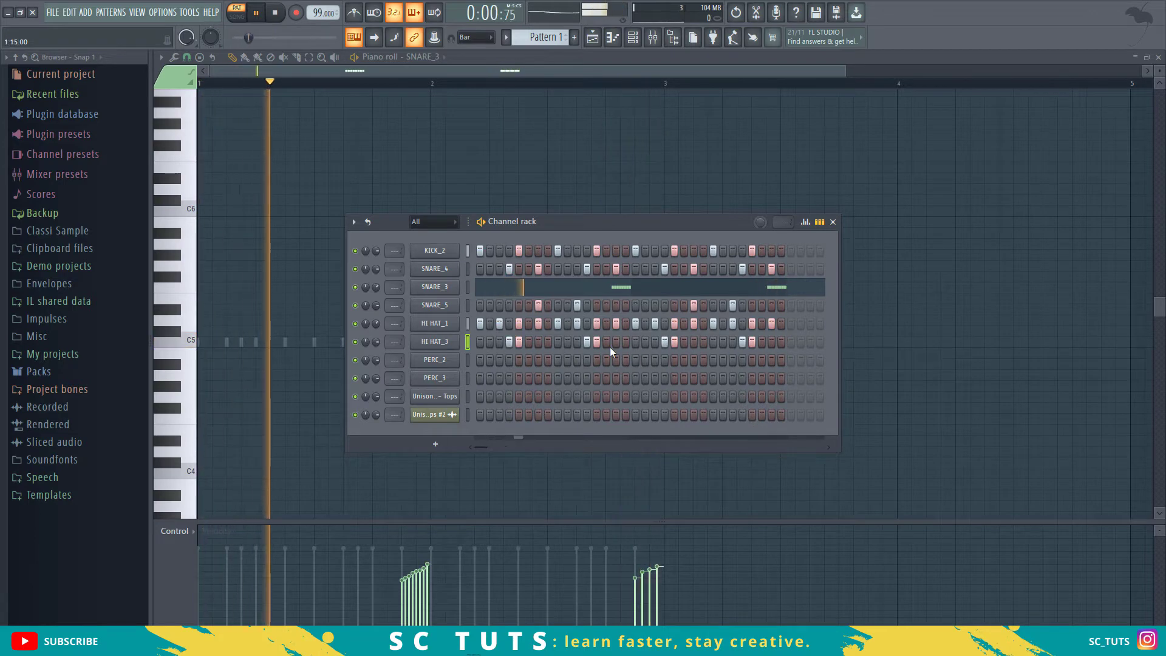
Step: Audition the SNARE_5, HI HAT_3 and PERC_2 channels and listen to the pattern
key("space")
left_click(469, 307)
left_click(468, 343)
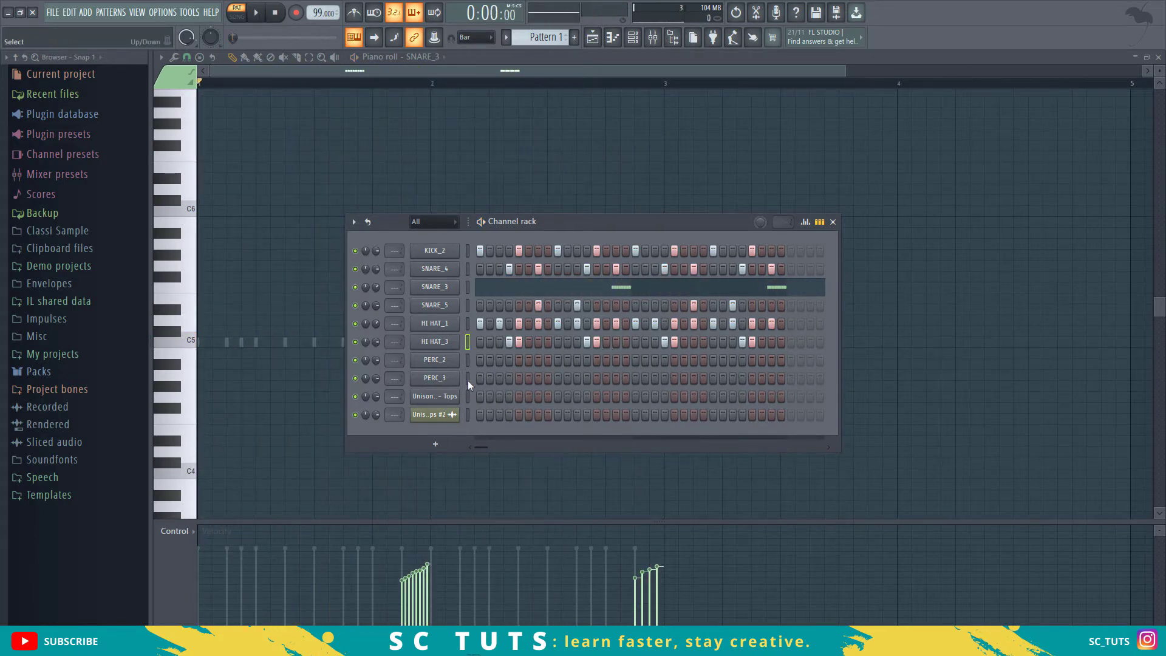
key("space")
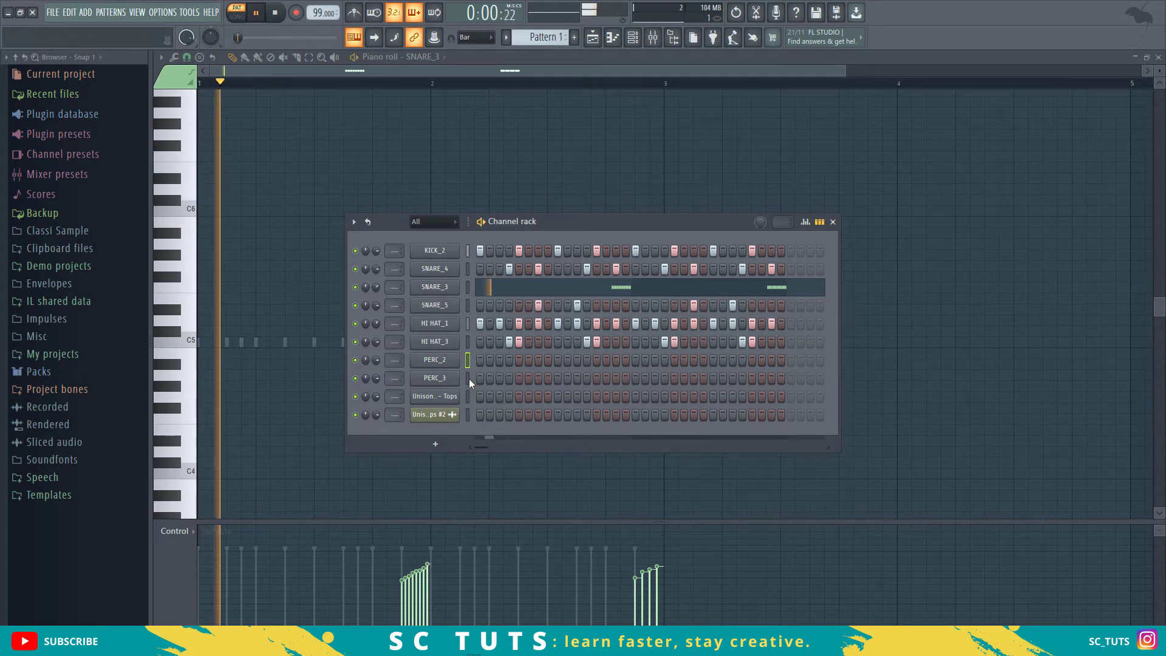
key("space")
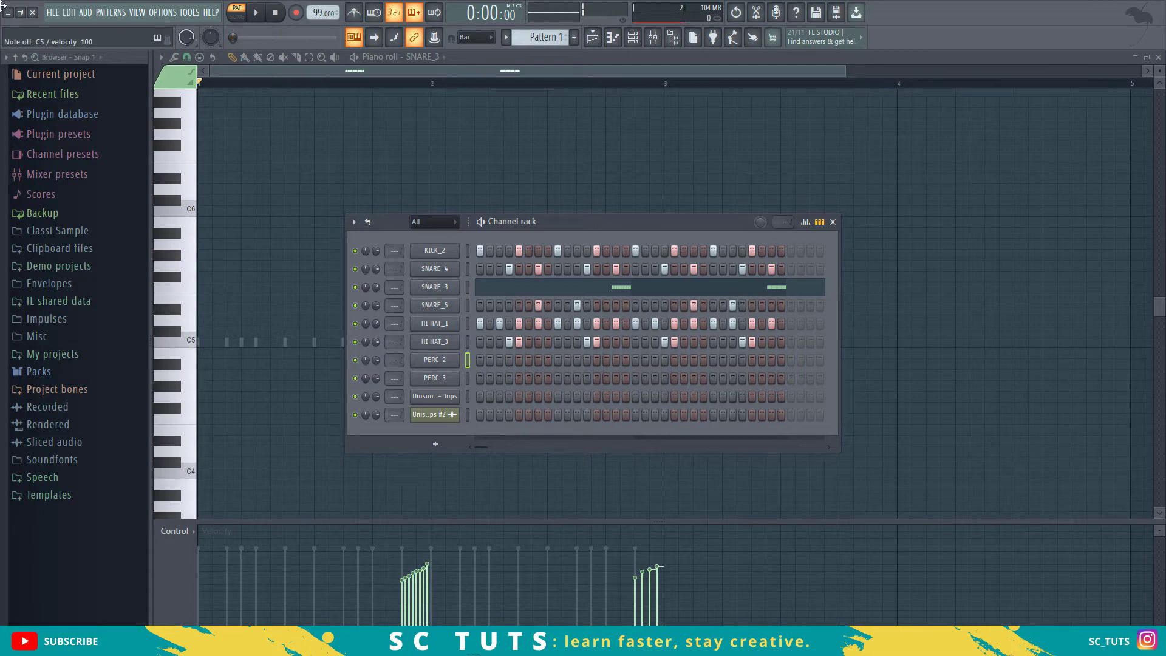
Step: Add PERC_3 hits on steps 4 and 20 while listening to the pattern
key("space")
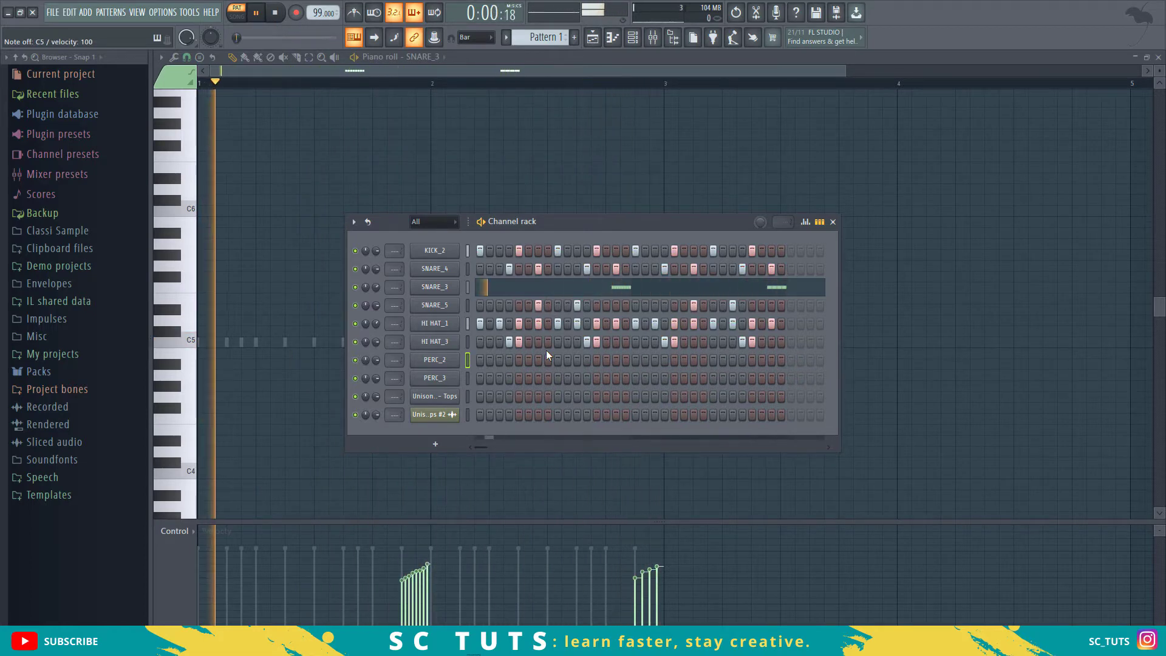
key("space")
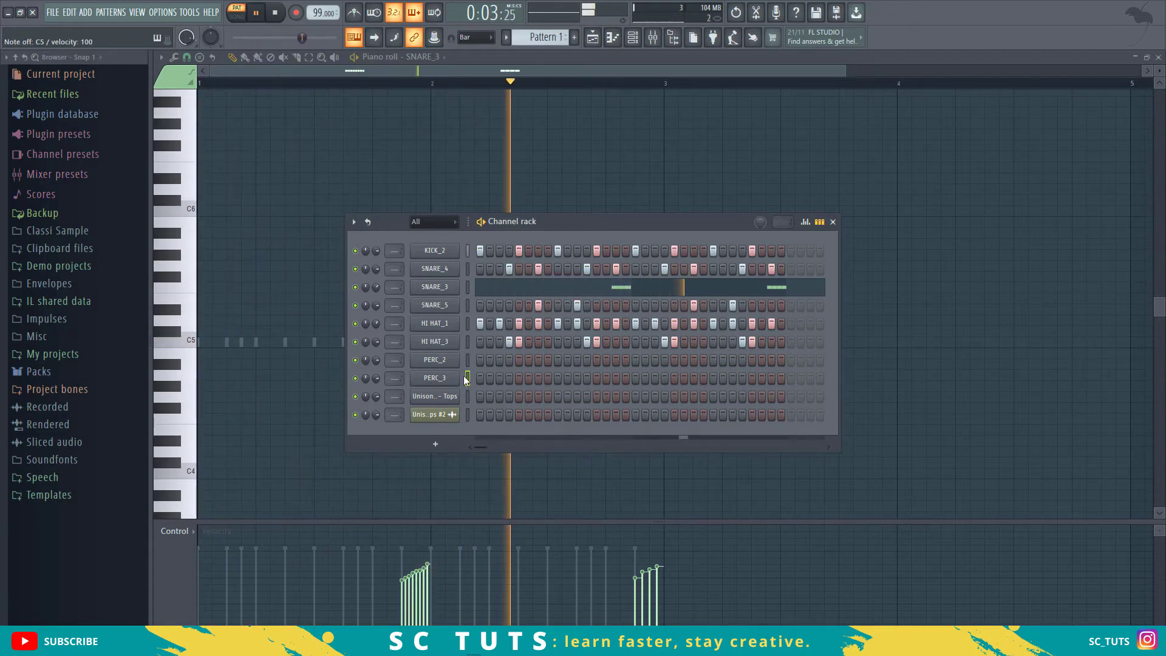
left_click(519, 378)
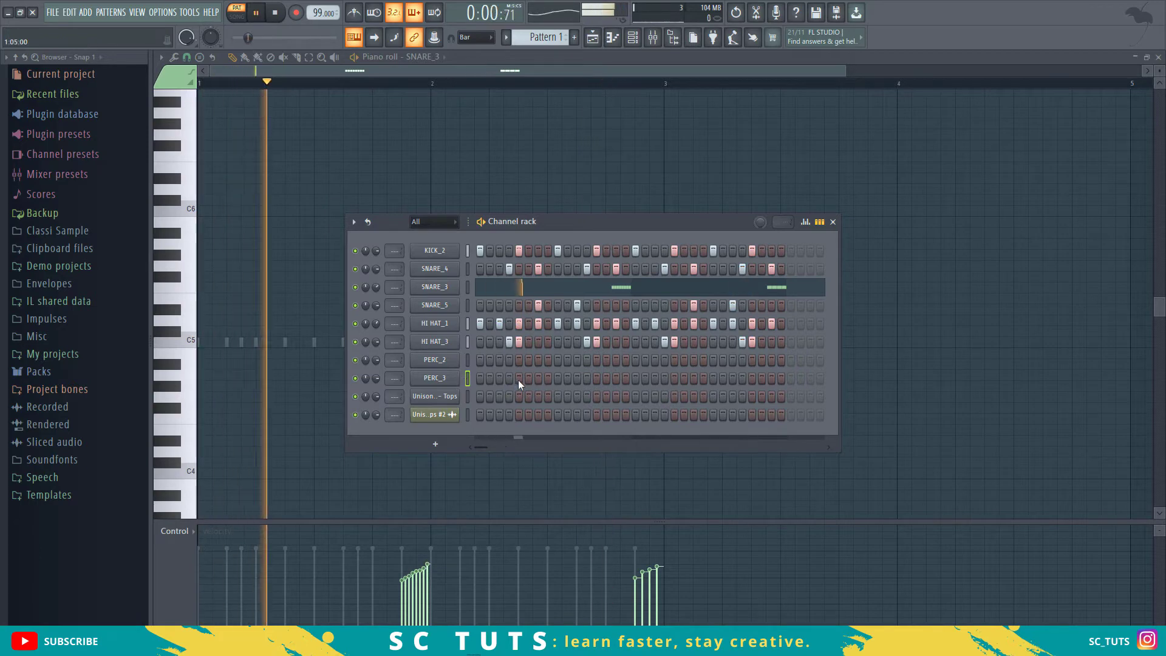
left_click(519, 378)
left_click(509, 378)
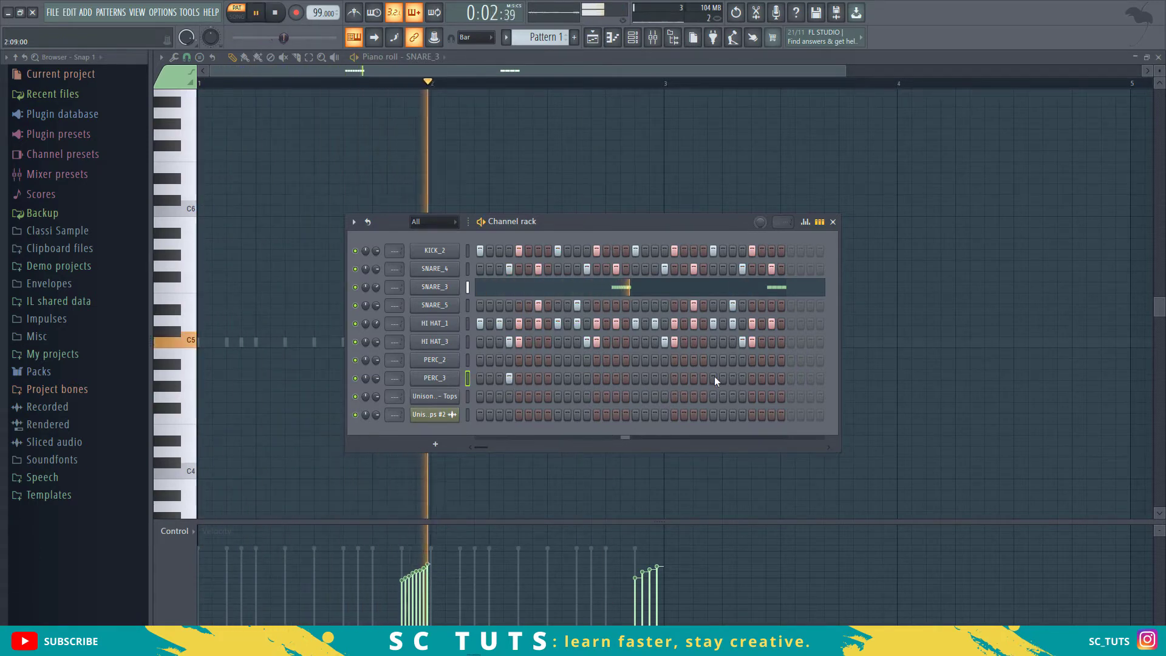
left_click(664, 378)
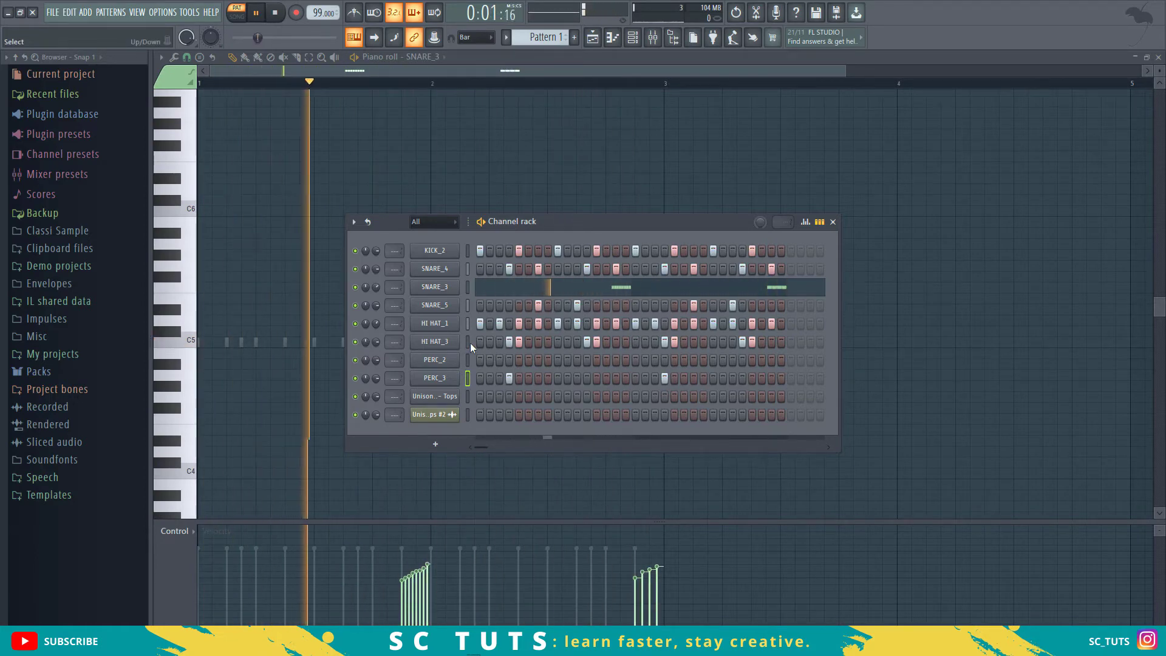
key("space")
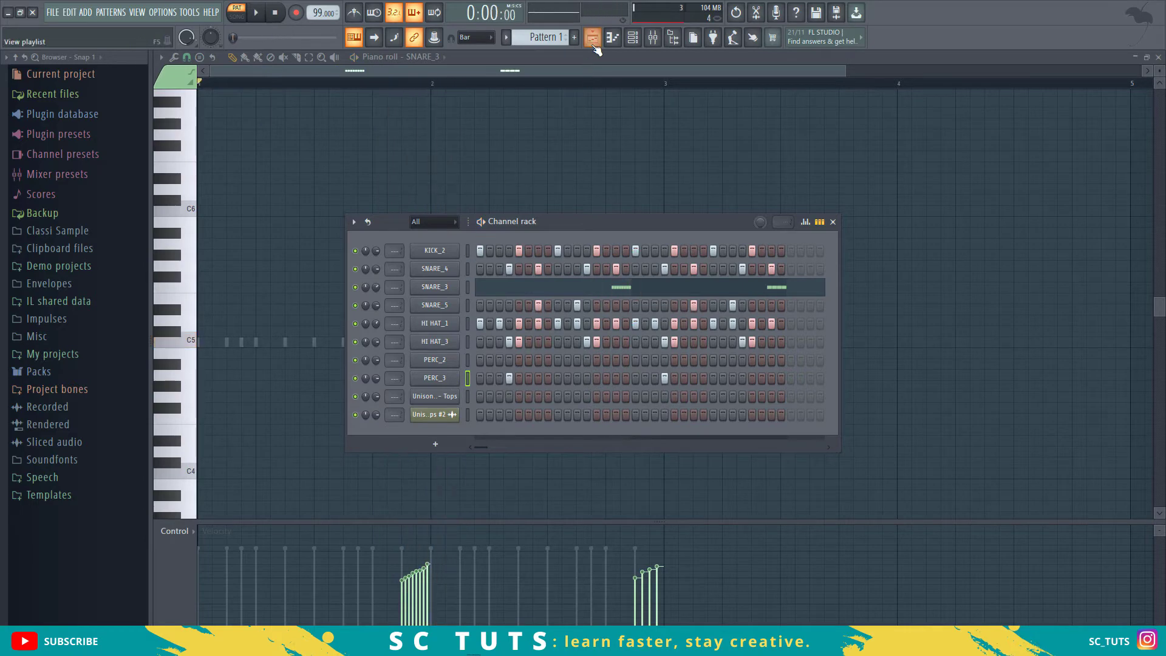
Step: Place the Unison Latin Tops #2 loop in the playlist on Track 3, starting at bar 1
left_click(1159, 57)
left_click(435, 415)
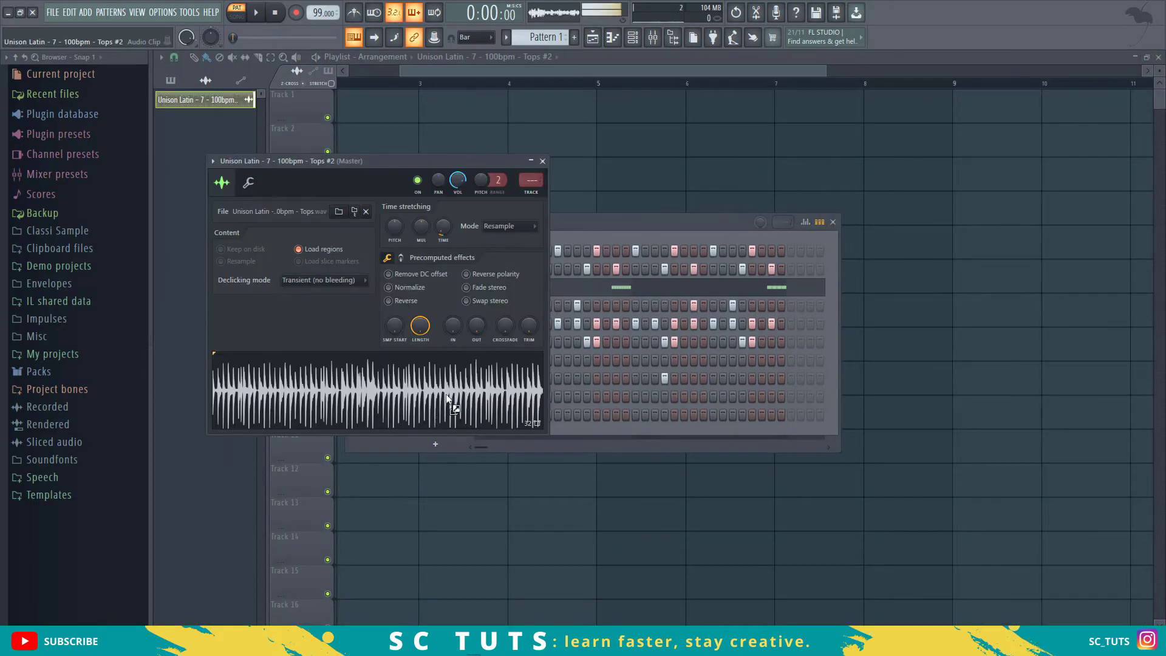
left_click_drag(435, 419, 366, 114)
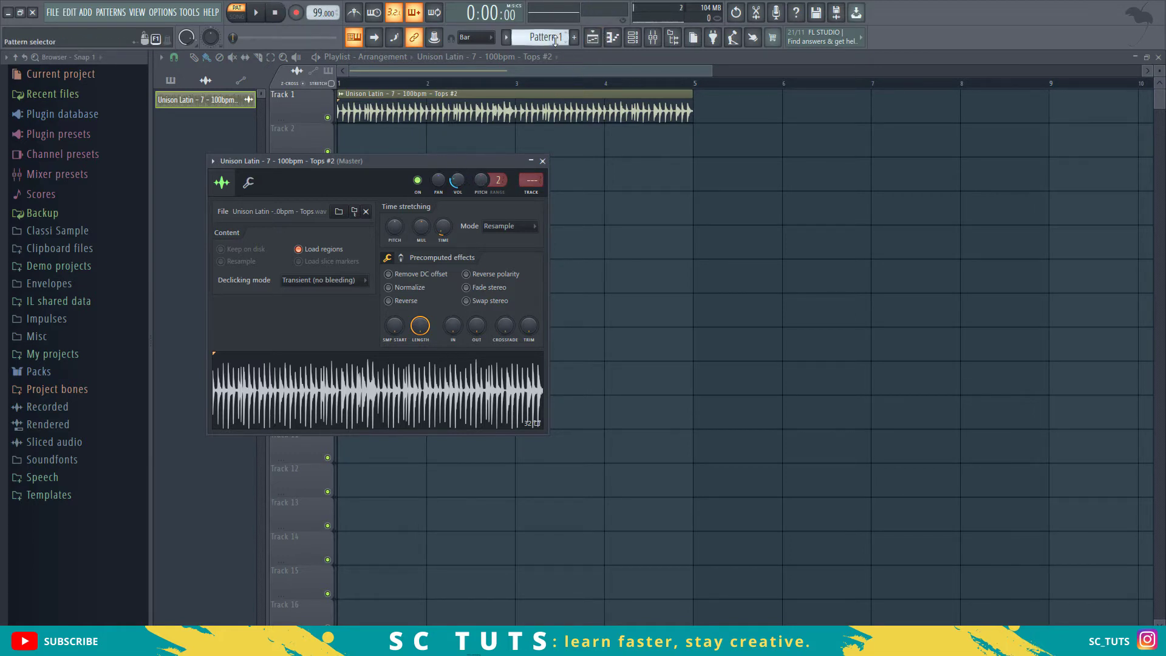
left_click_drag(442, 112, 425, 172)
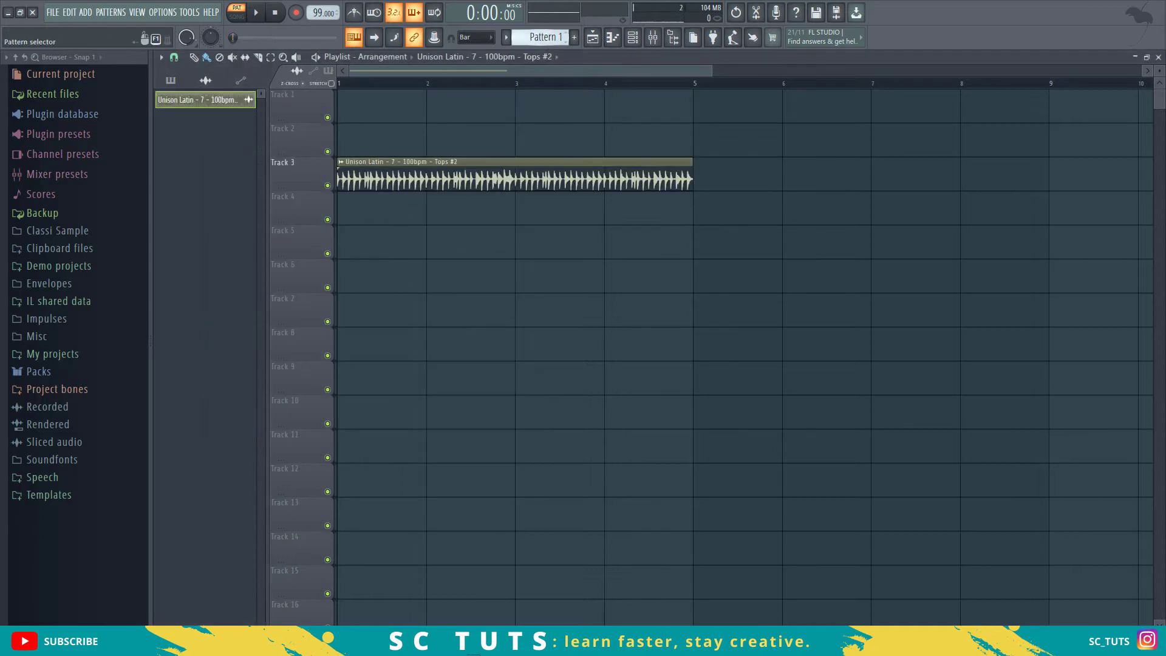
Step: Place Pattern 1 on Track 1 at bar 1, duplicate it to fill four bars and play the song
left_click(344, 113)
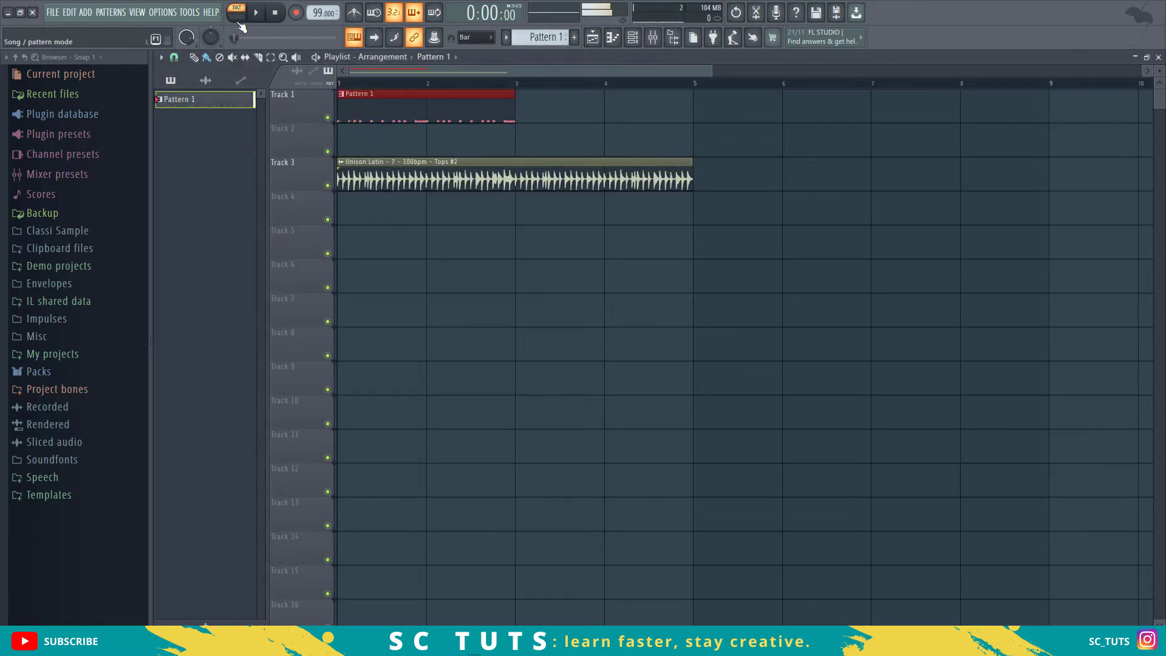
key("space")
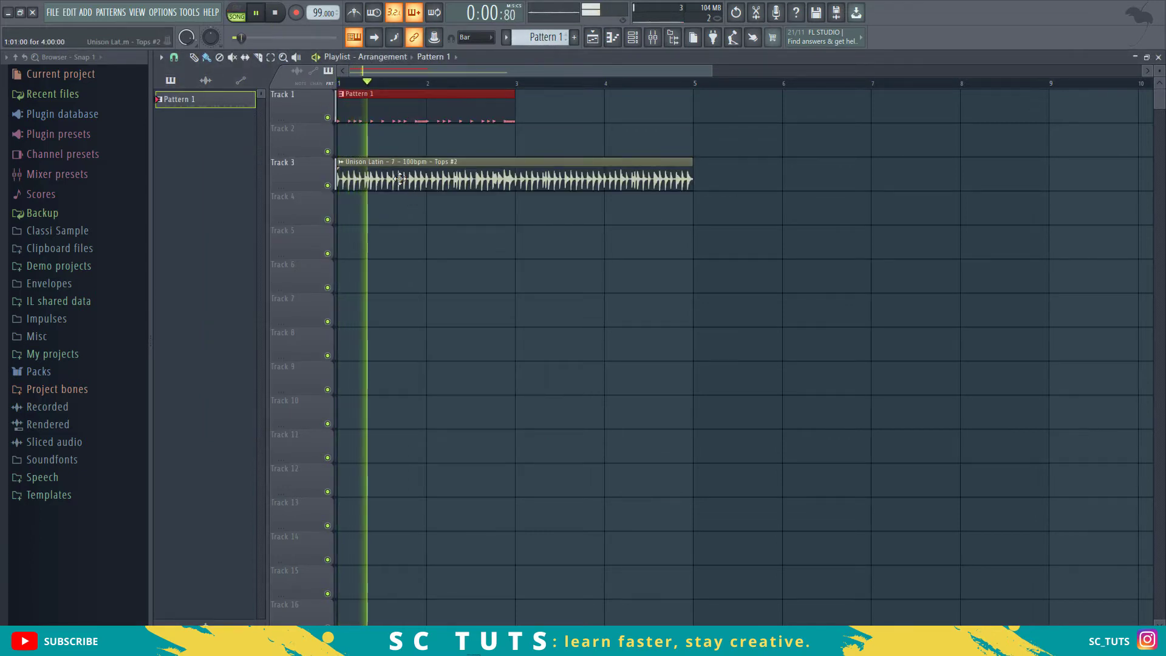
key("ctrl+b")
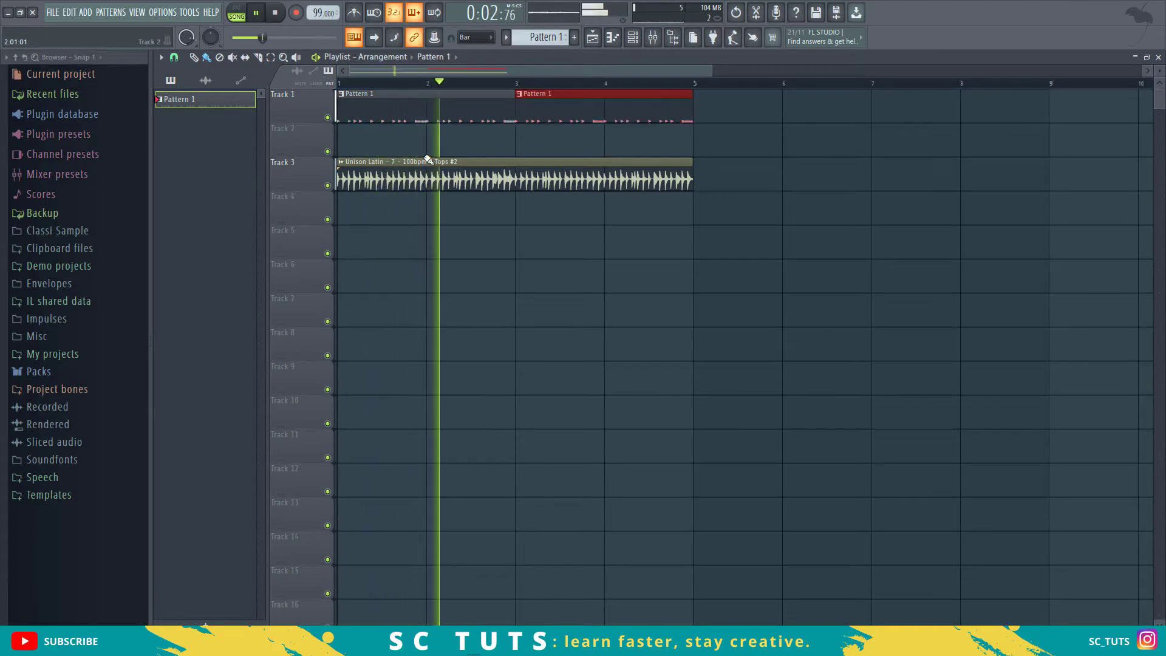
Step: Lower the Tops #2 loop's volume, listen to the arrangement and move the loop to Track 2
double_click(439, 184)
left_click_drag(458, 180, 457, 200)
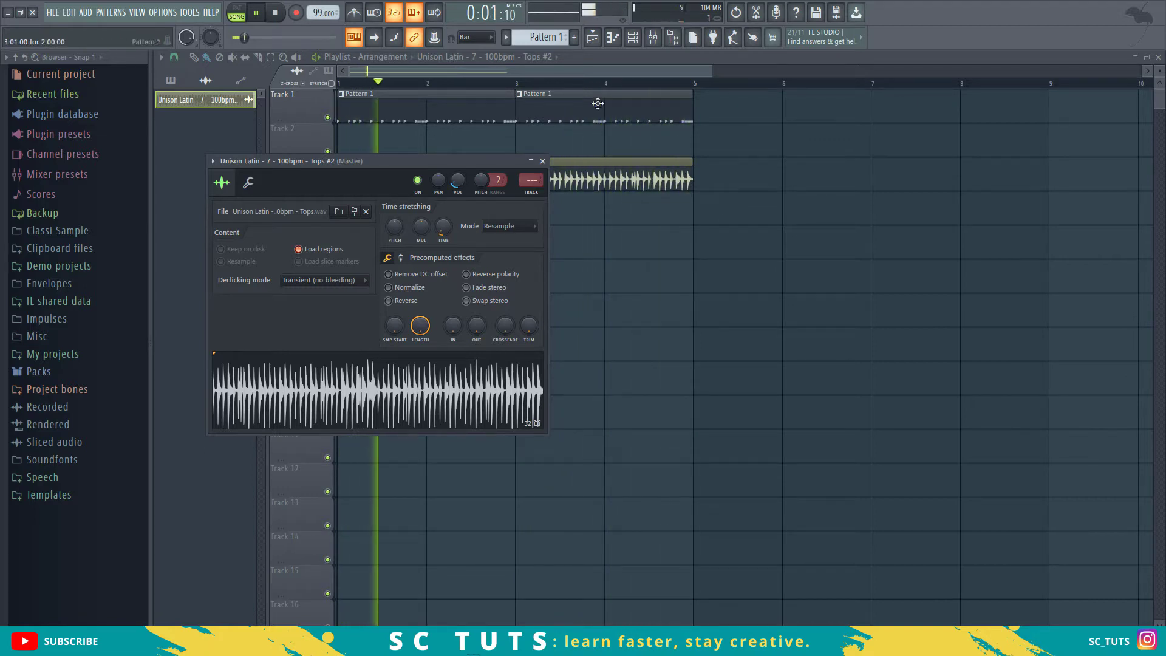
key("Escape")
scroll(548, 70, "down", 2)
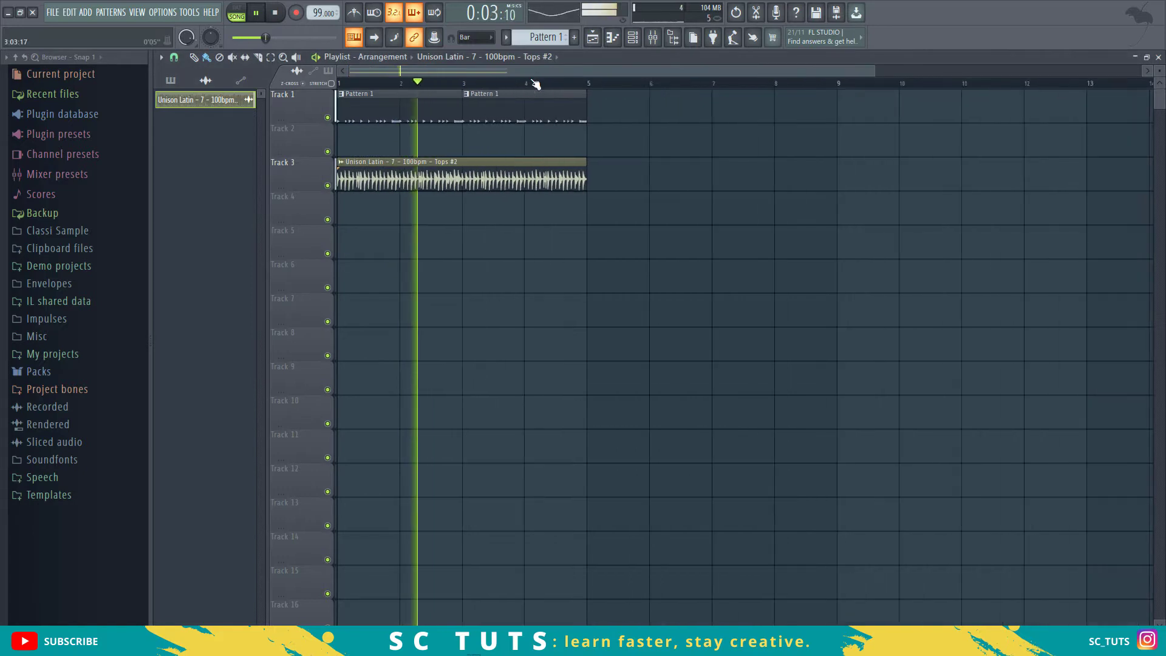
scroll(536, 84, "down", 1)
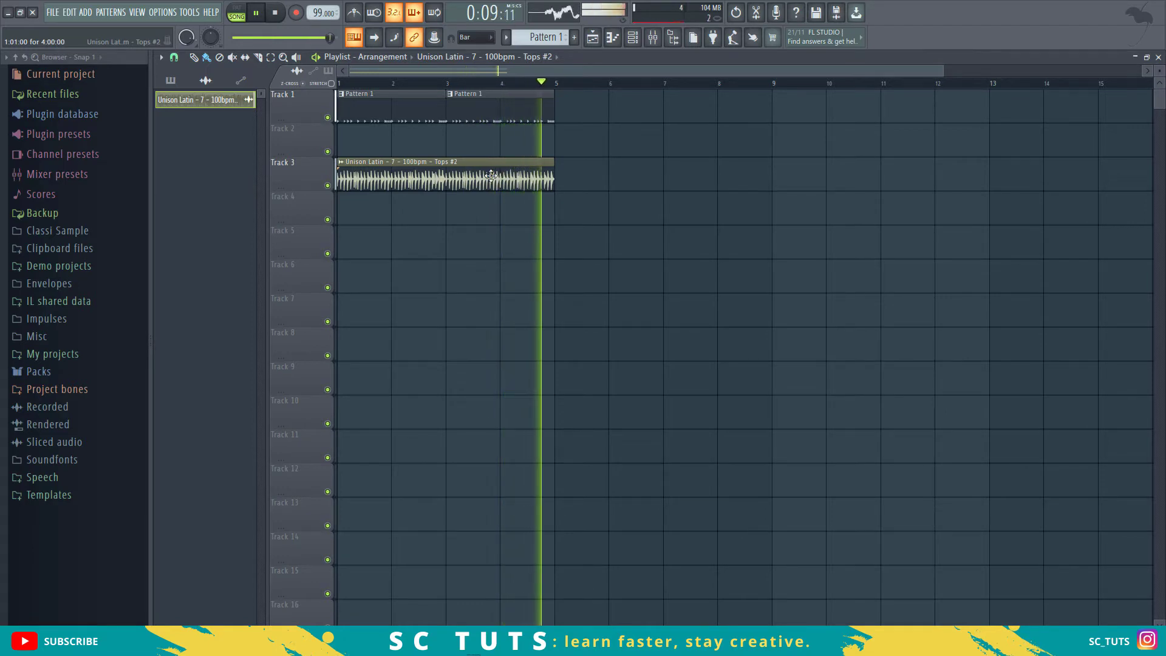
key("space")
left_click_drag(492, 176, 479, 138)
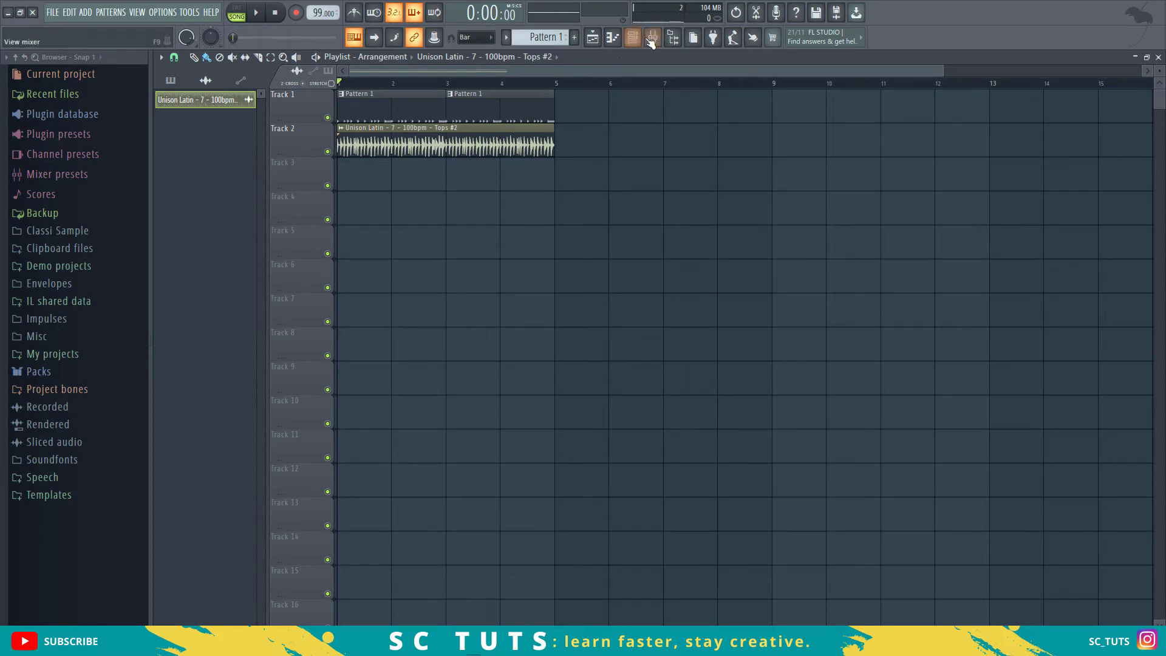
Step: Add a TRITON instrument with the Xylophone program and close its window
left_click(632, 38)
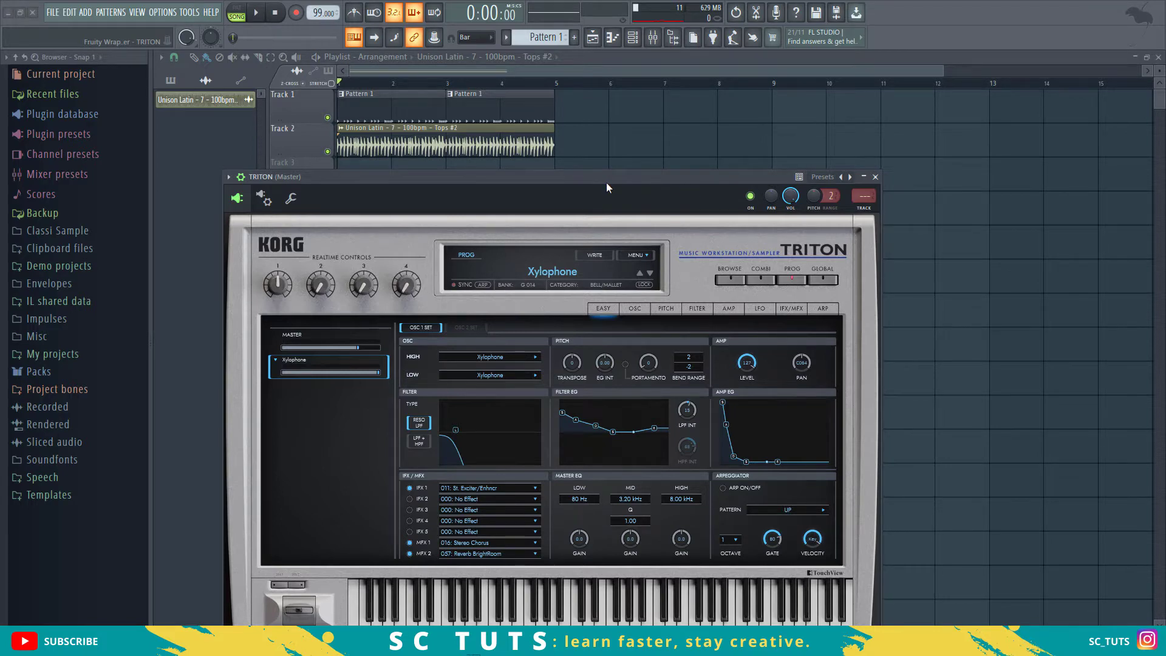
left_click_drag(605, 181, 629, 151)
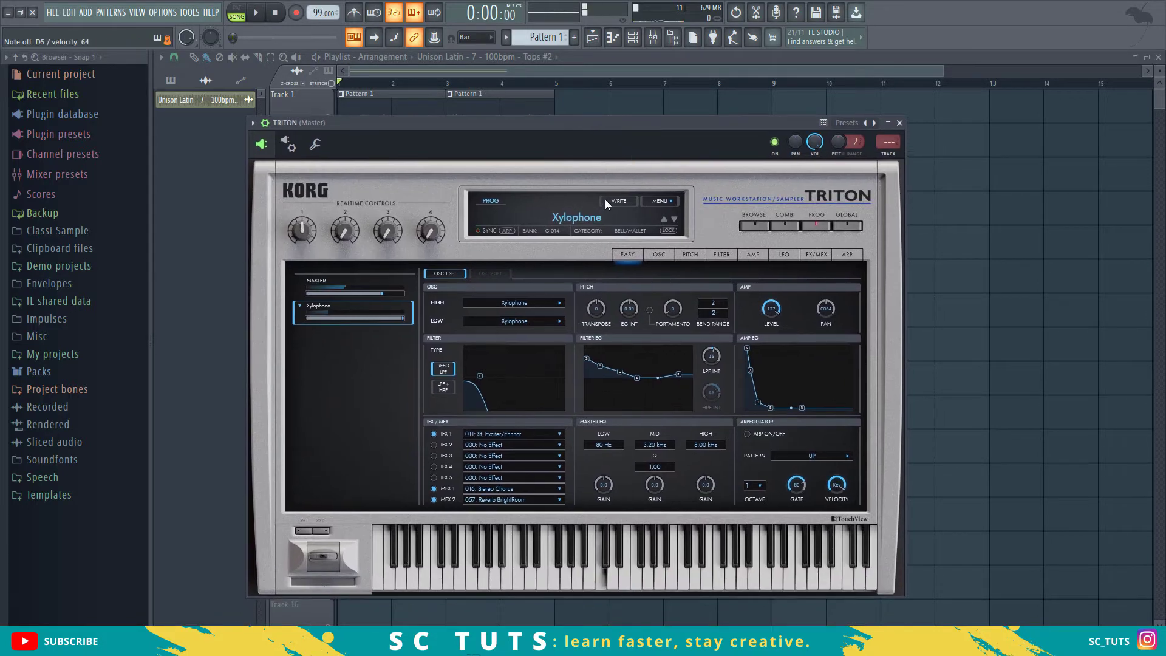
left_click(514, 66)
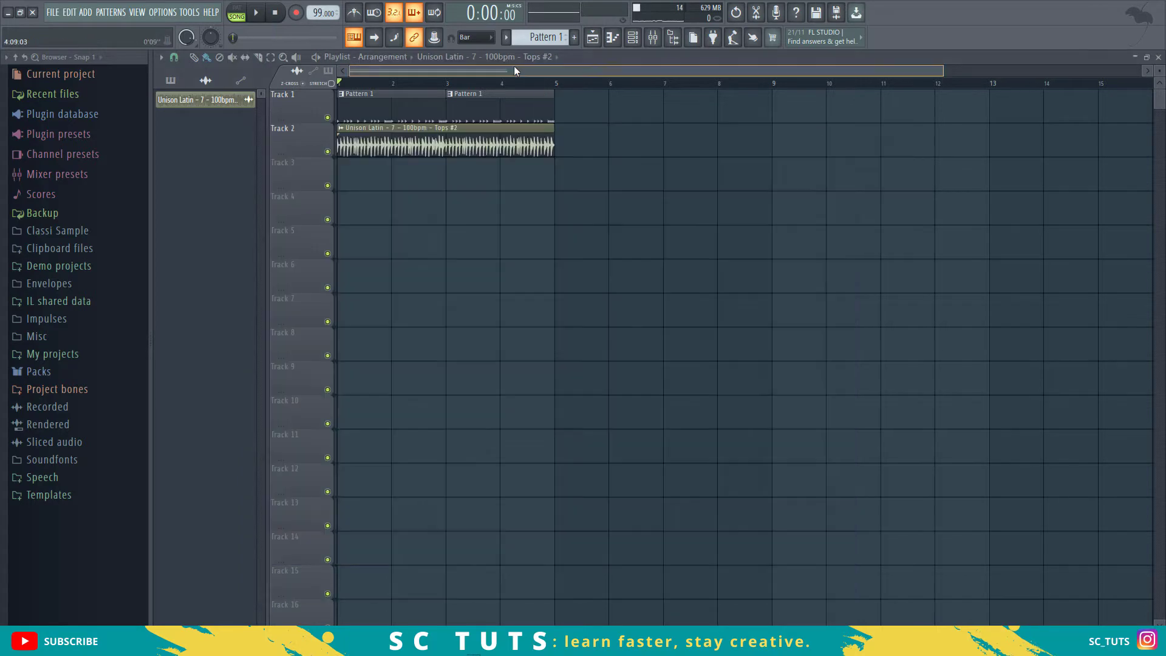
Step: Create Pattern 2 and record a two-bar Xylophone chord and melody part onto Track 3
left_click(551, 38)
left_click(611, 47)
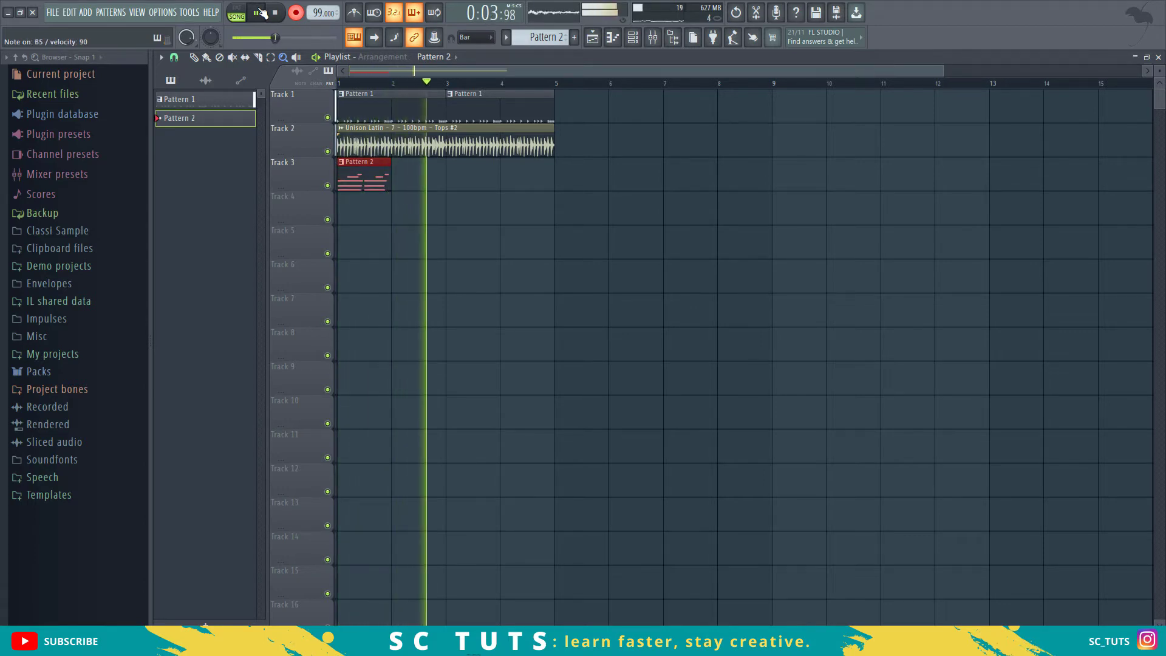
left_click(261, 13)
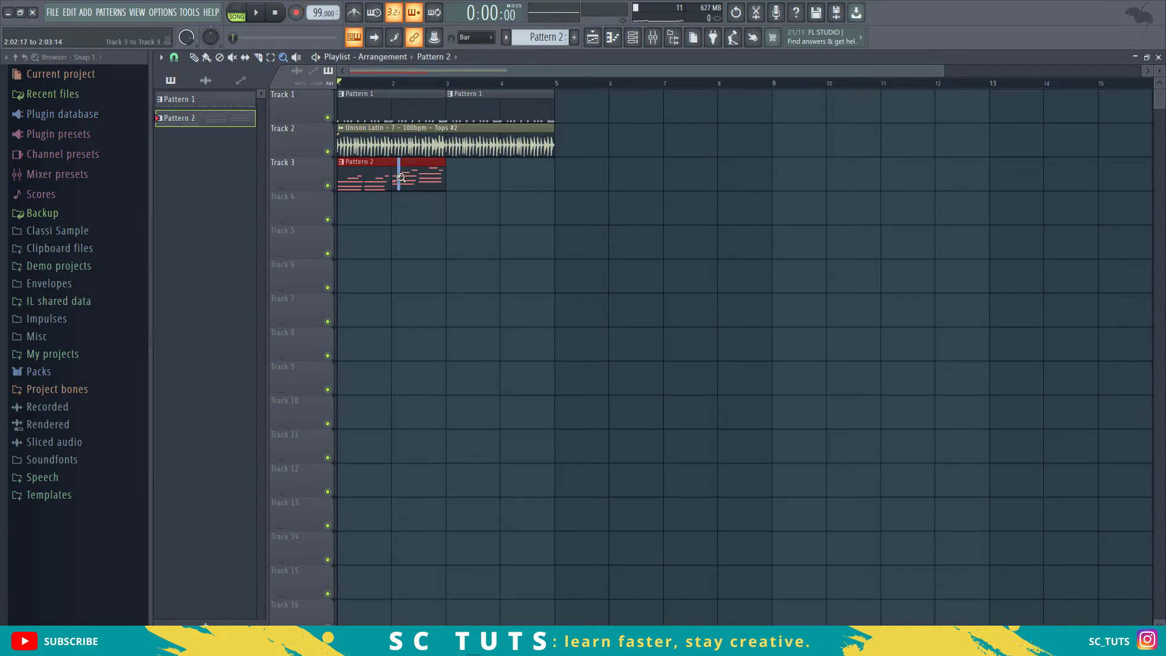
Step: Open Pattern 2's TRITON notes in the piano roll, quantize them all to the grid and play them
left_click_drag(397, 207, 396, 207)
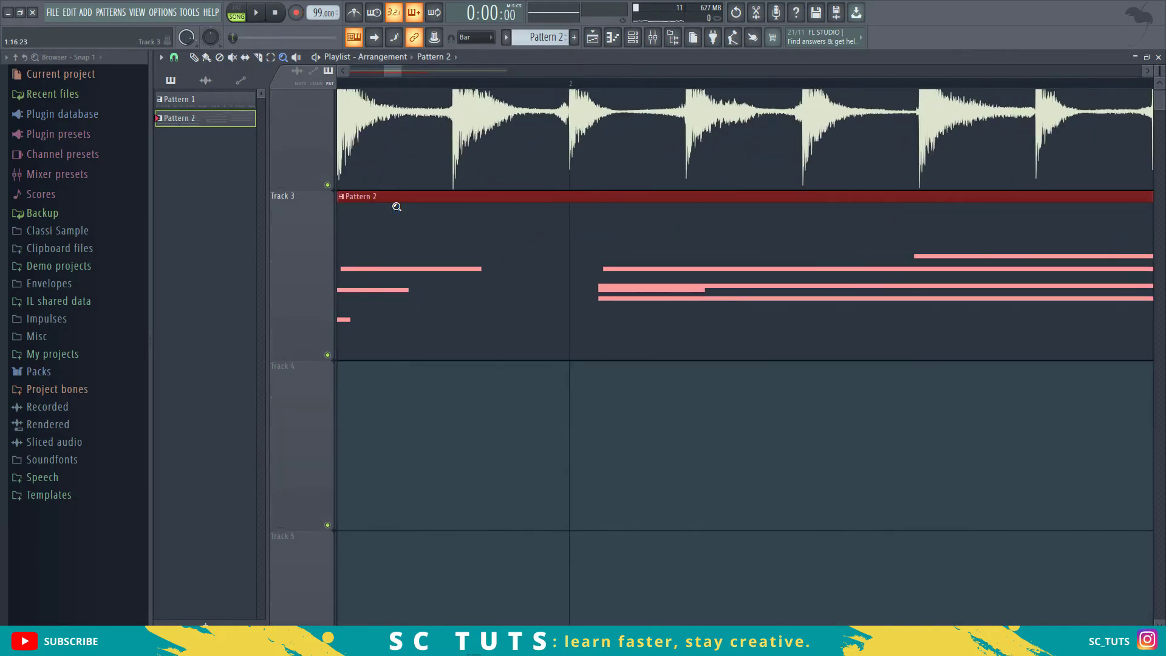
right_click(456, 89)
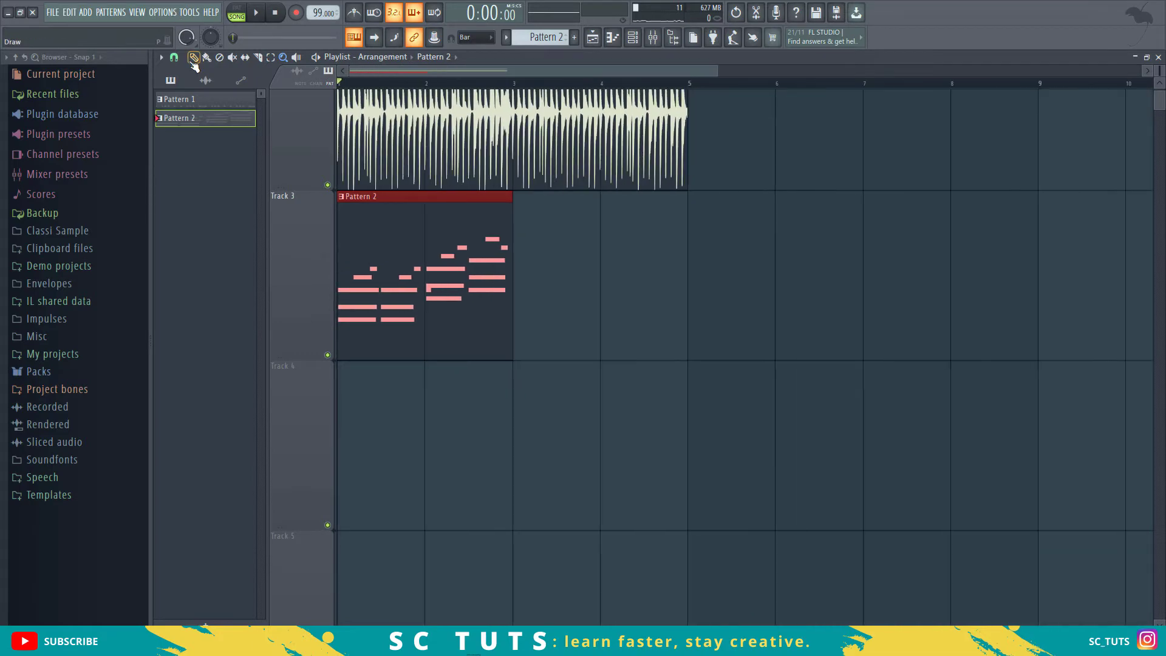
left_click_drag(1161, 73, 1160, 48)
scroll(431, 258, "up", 2)
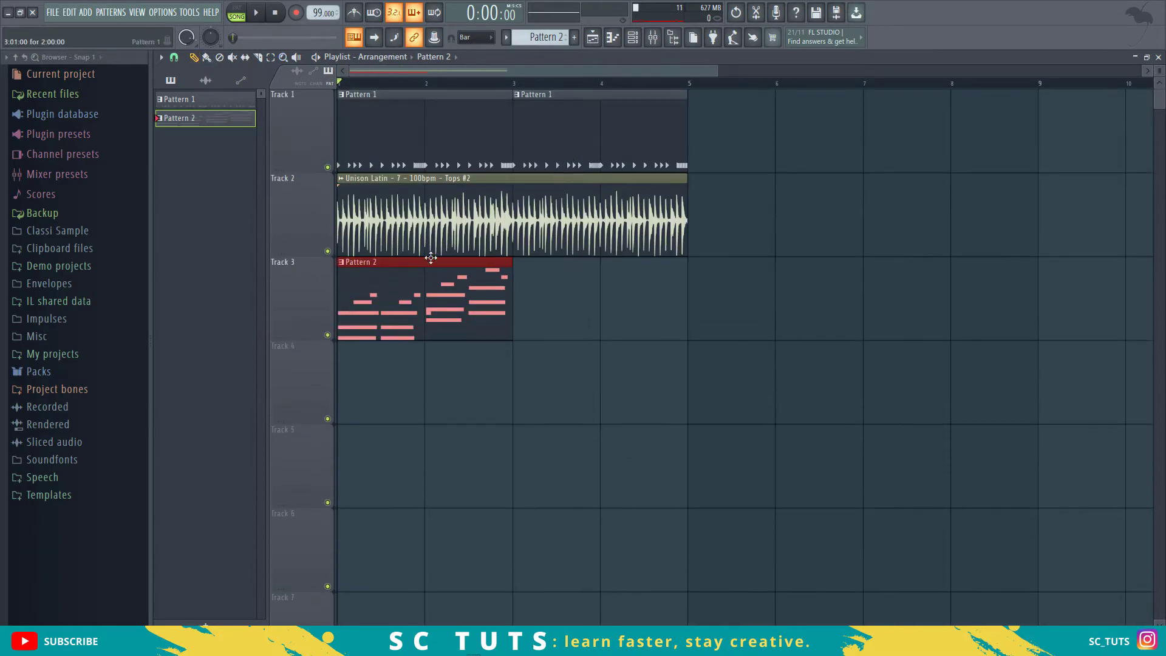
double_click(360, 294)
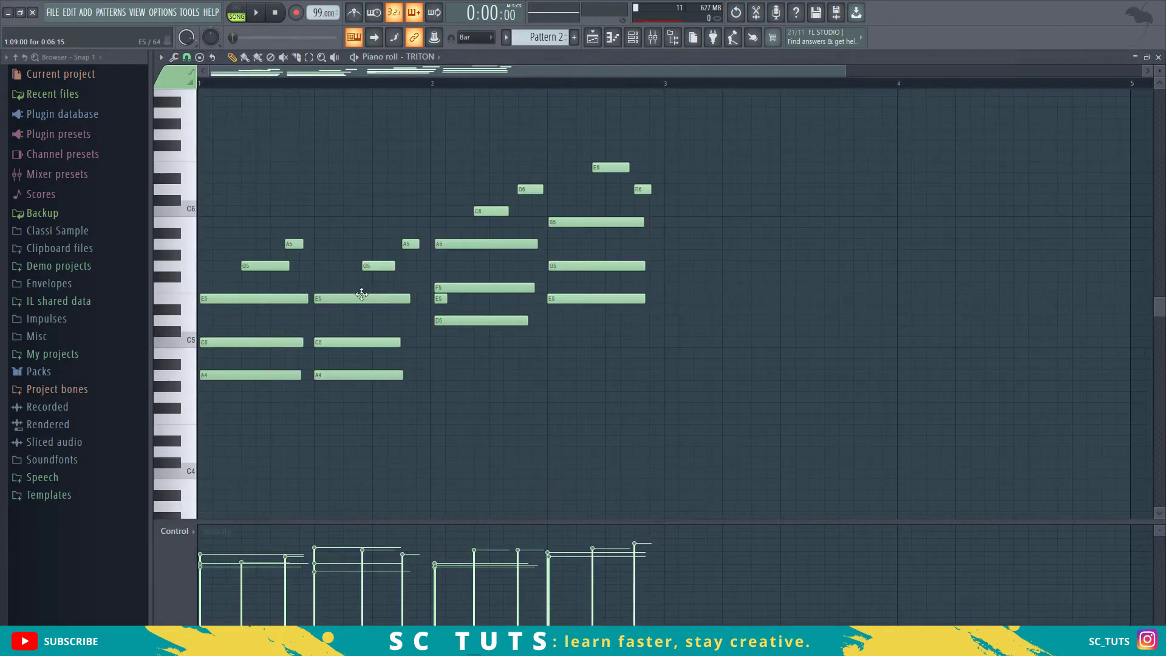
key("ctrl+a")
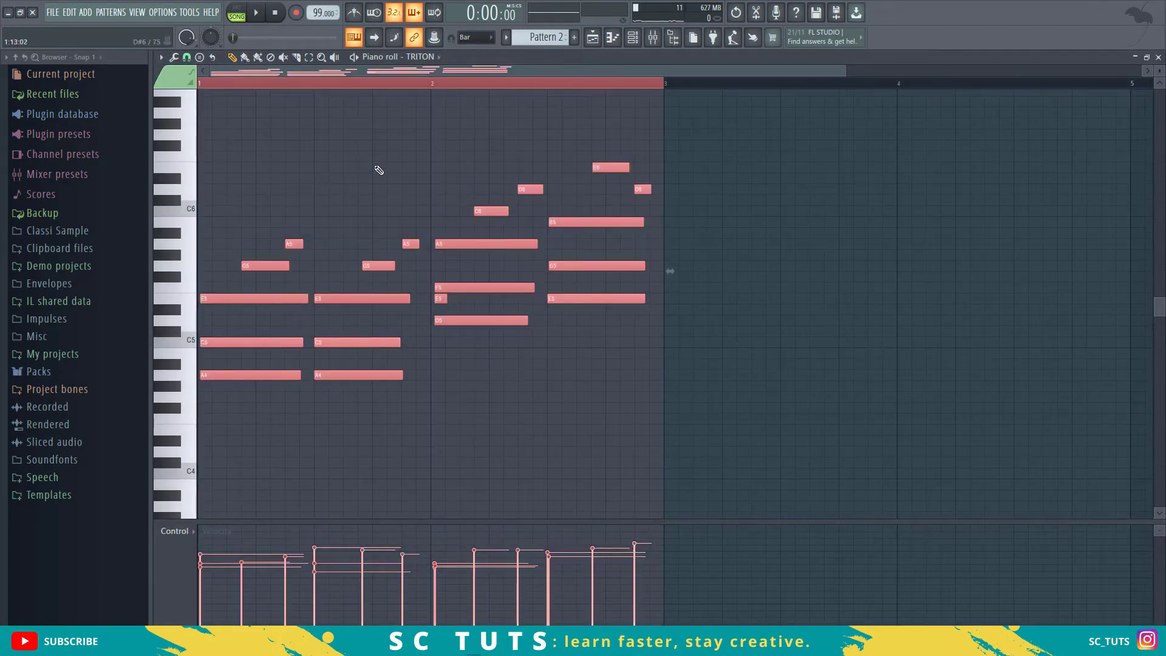
left_click(337, 87)
key("space")
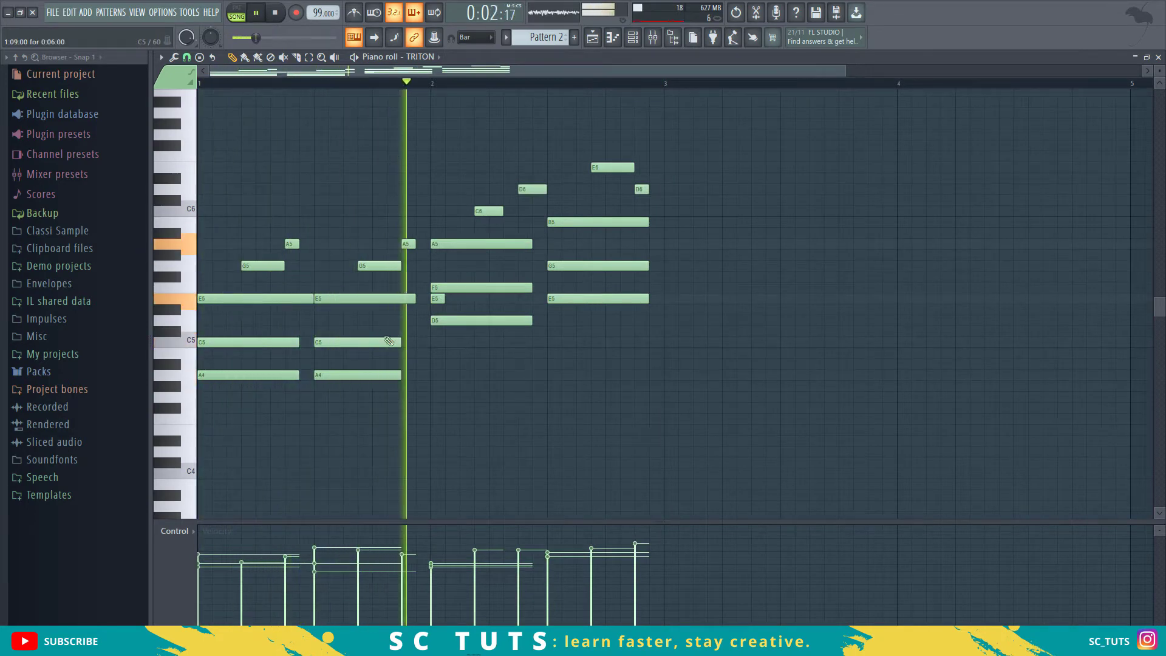
Step: Delete the short stray E5 note at the start of bar 2 and listen to the part
right_click(438, 299)
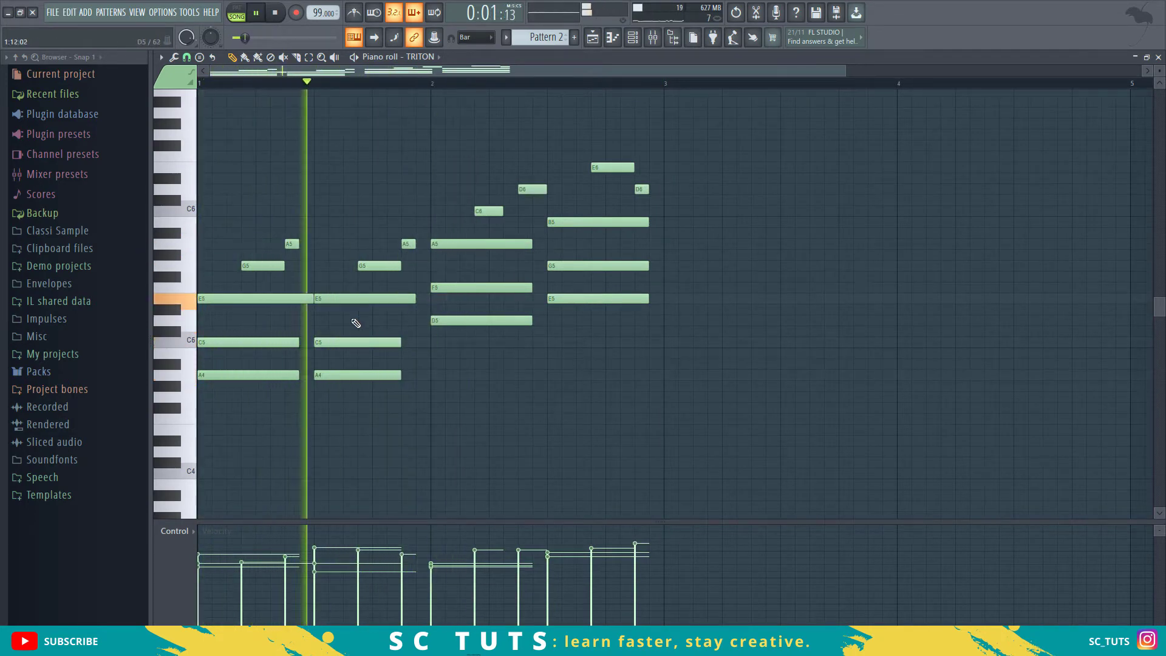
key("space")
key("space")
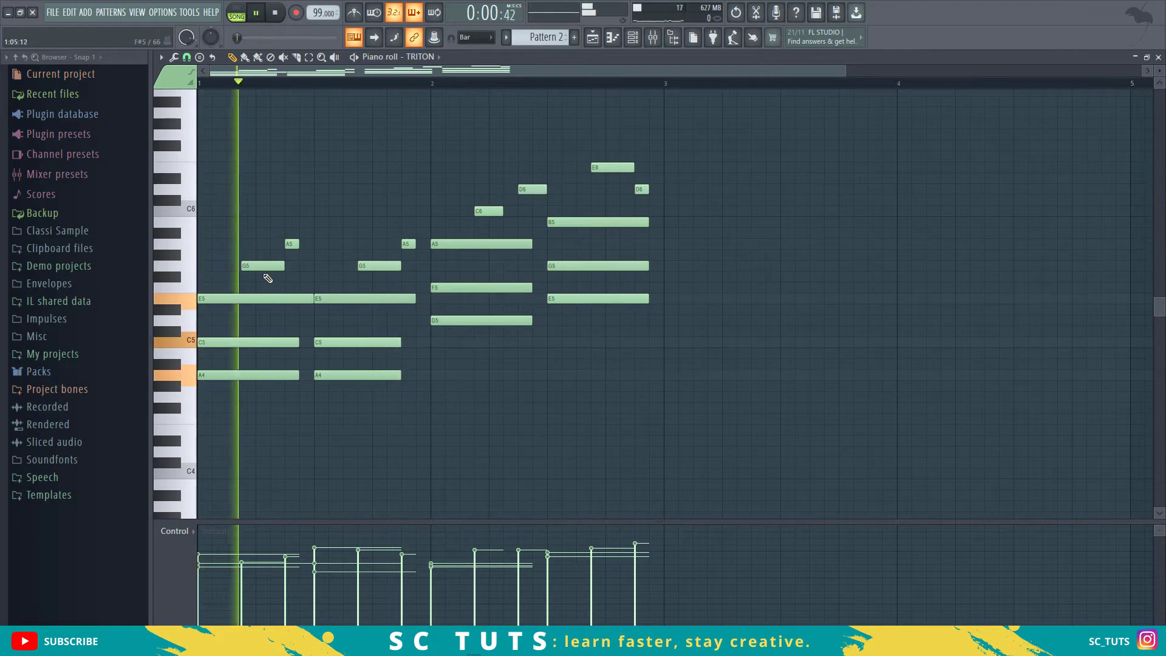
scroll(328, 297, "up", 1)
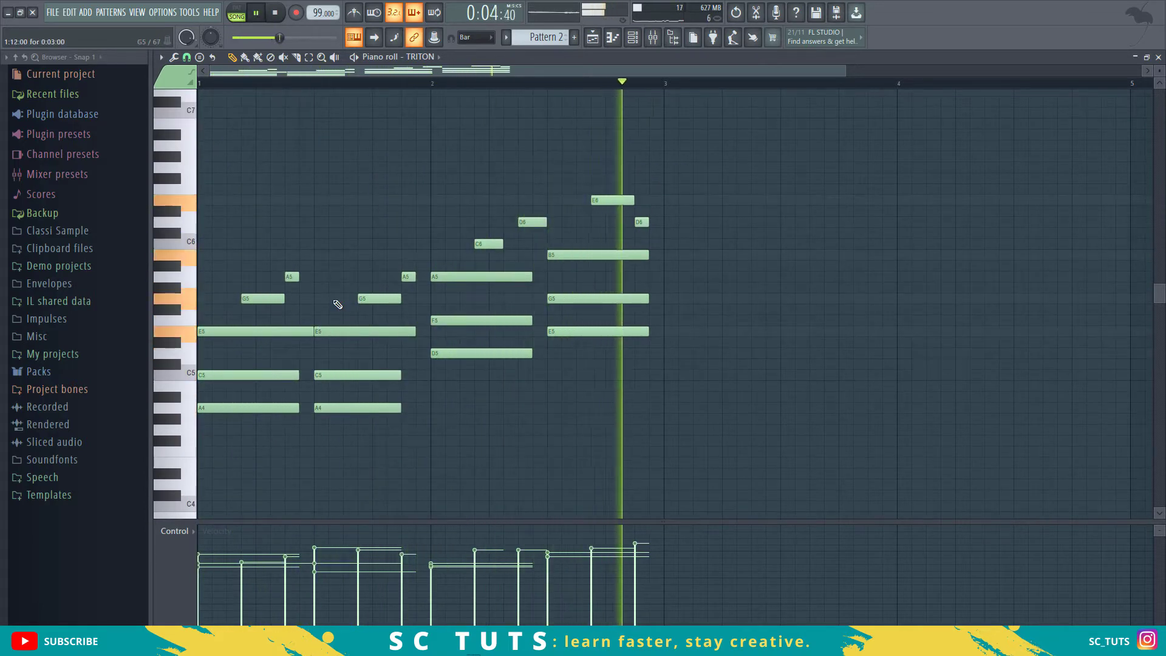
key("space")
Step: Raise the two melody notes in the first half of bar 1 to A5 and B5 and play them back
left_click_drag(257, 290, 289, 257)
key("space")
key("space")
key("space")
key("space")
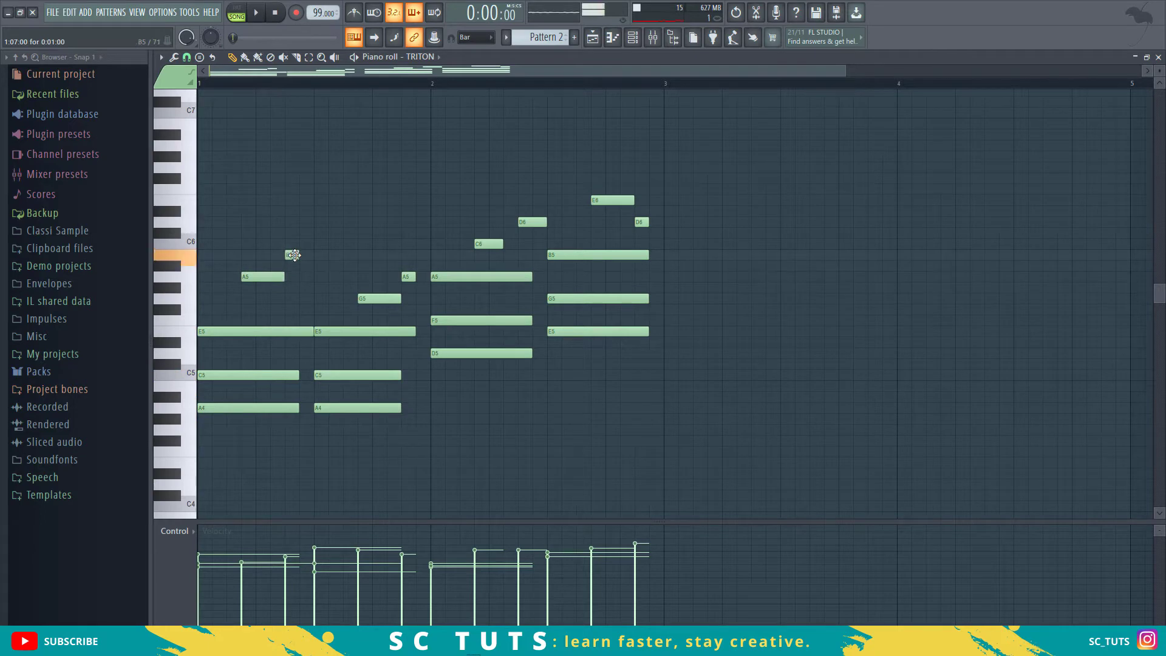
key("space")
key("space")
key("space")
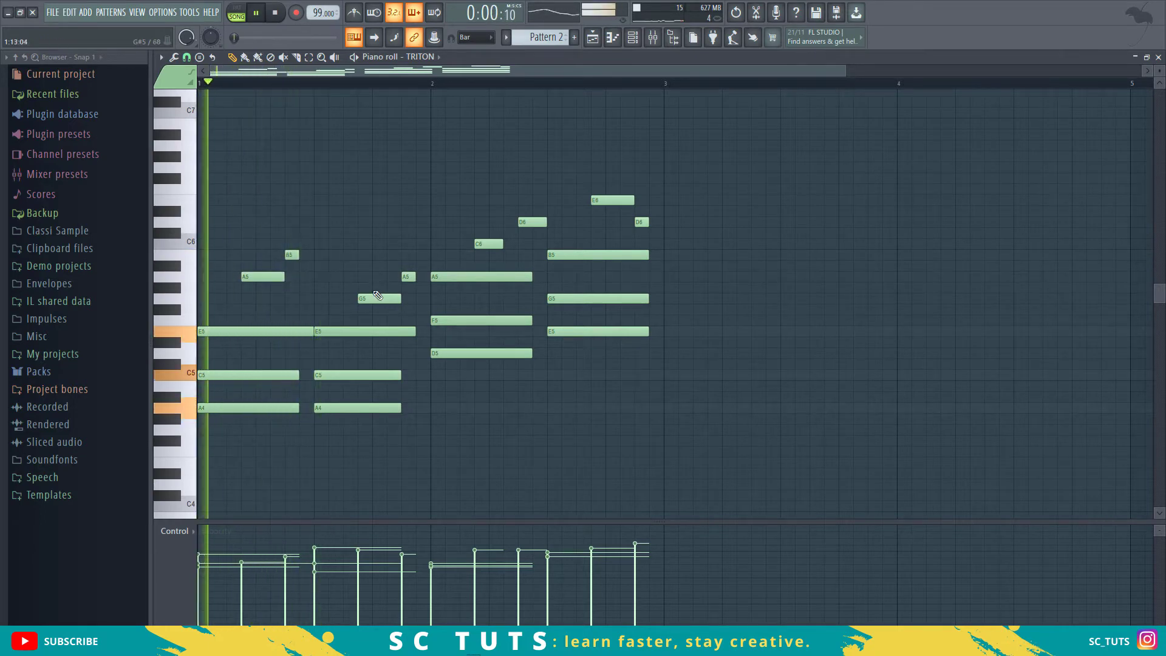
key("space")
Step: Raise the two melody notes in the second half of bar 1 to A5 and B5 and listen
left_click_drag(371, 296, 405, 255)
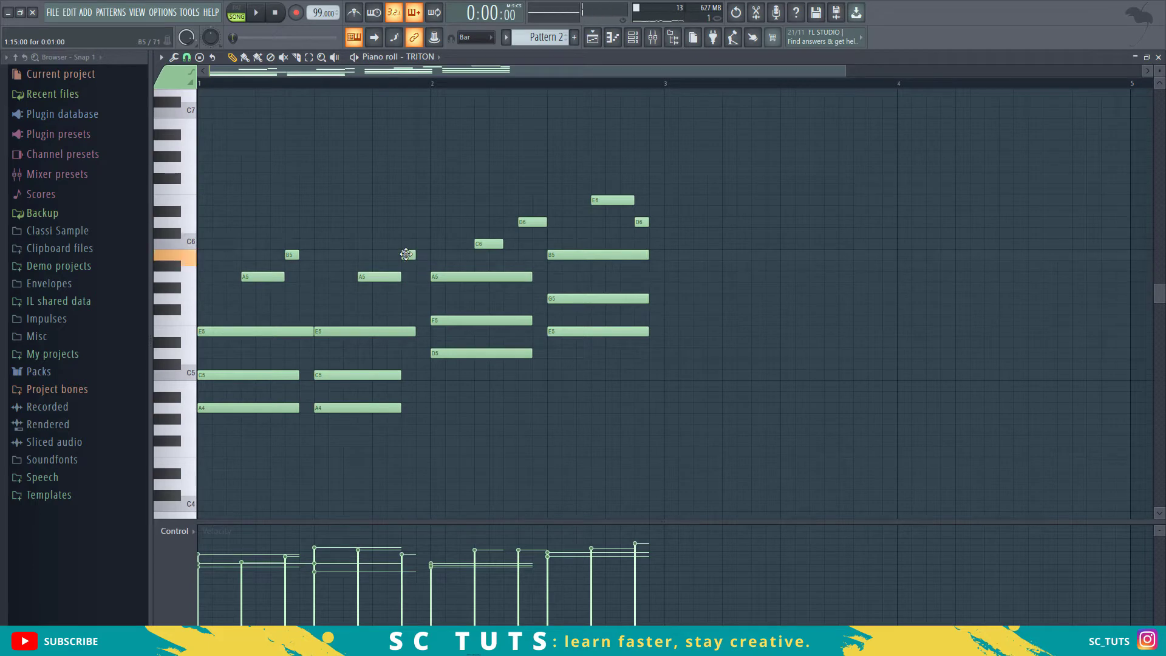
key("space")
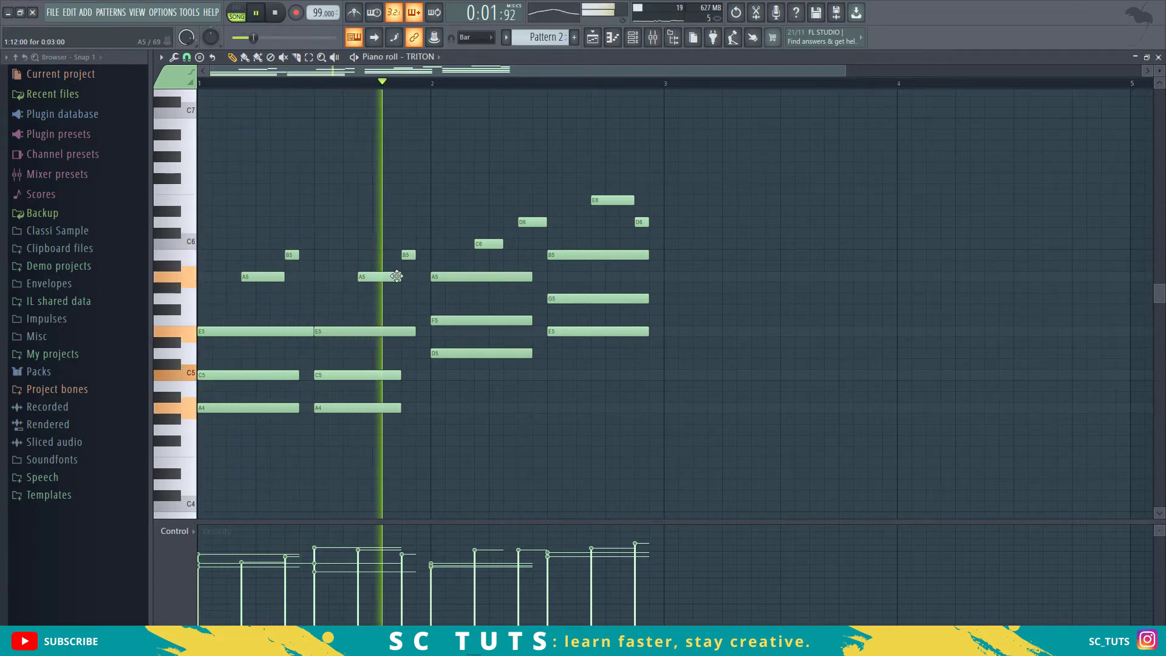
scroll(469, 294, "up", 2)
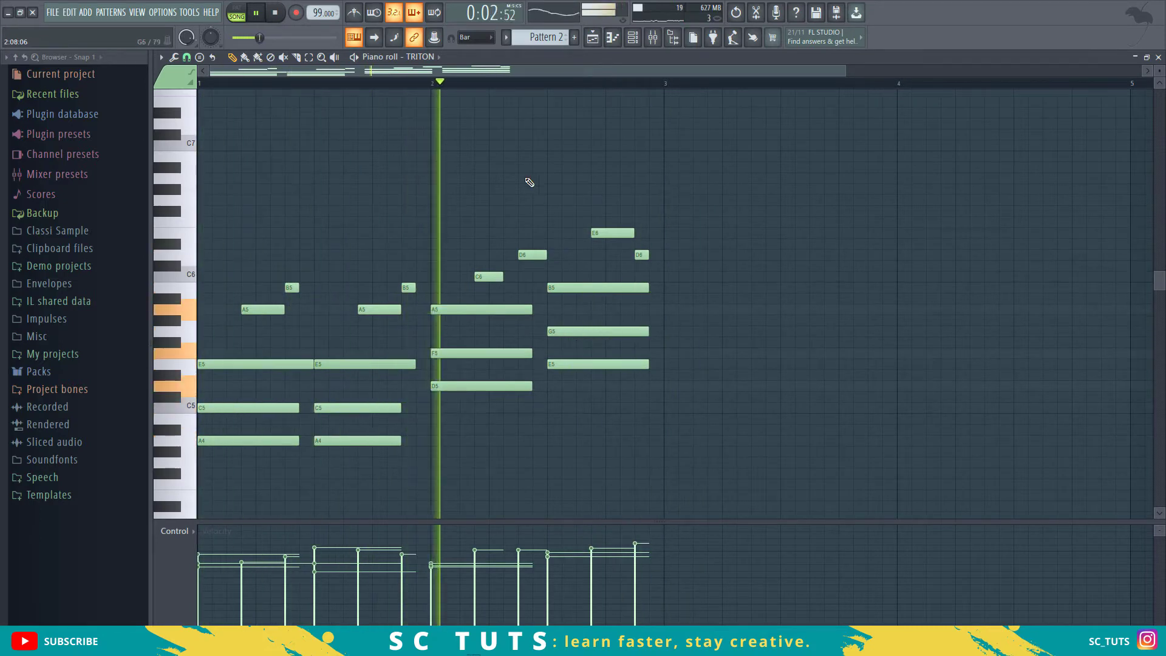
Step: Stop listening and duplicate the Pattern 2 clip on Track 3 in the playlist so it also fills bars 3 and 4
scroll(511, 90, "down", 2)
scroll(510, 90, "down", 1)
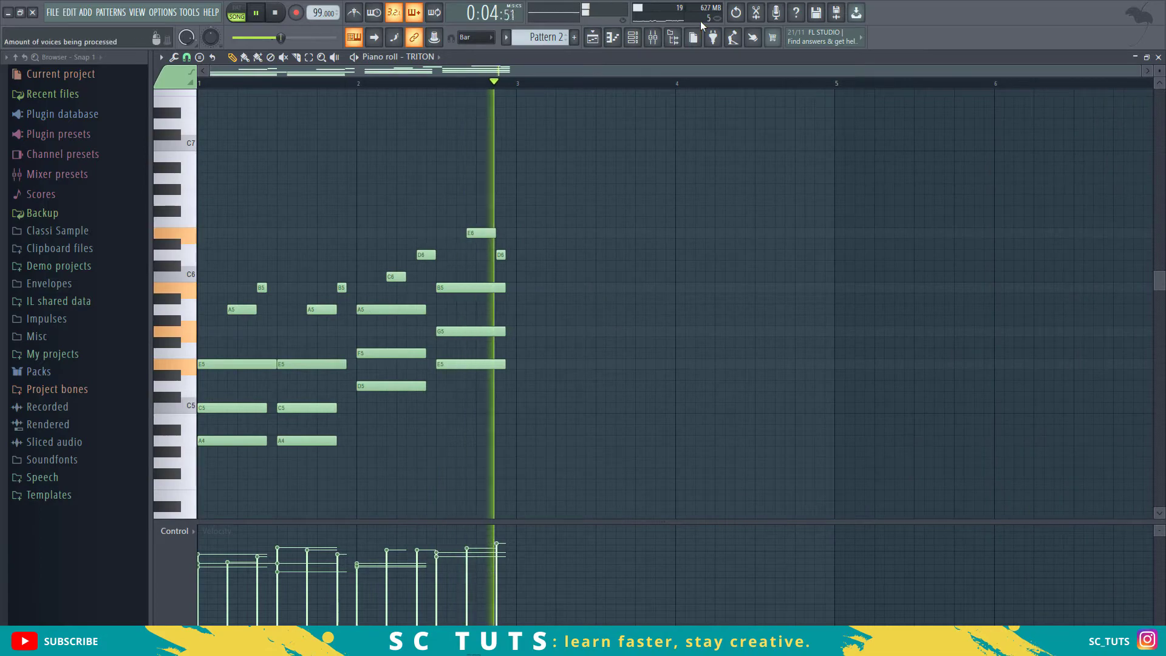
key("space")
left_click(593, 38)
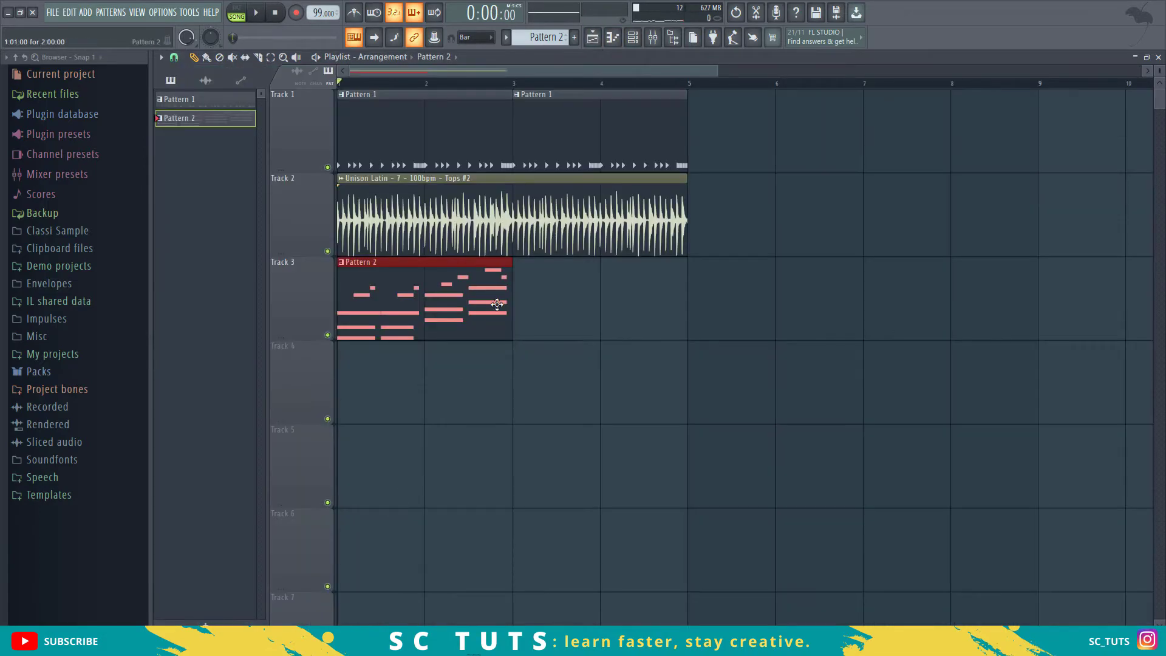
key("ctrl+b")
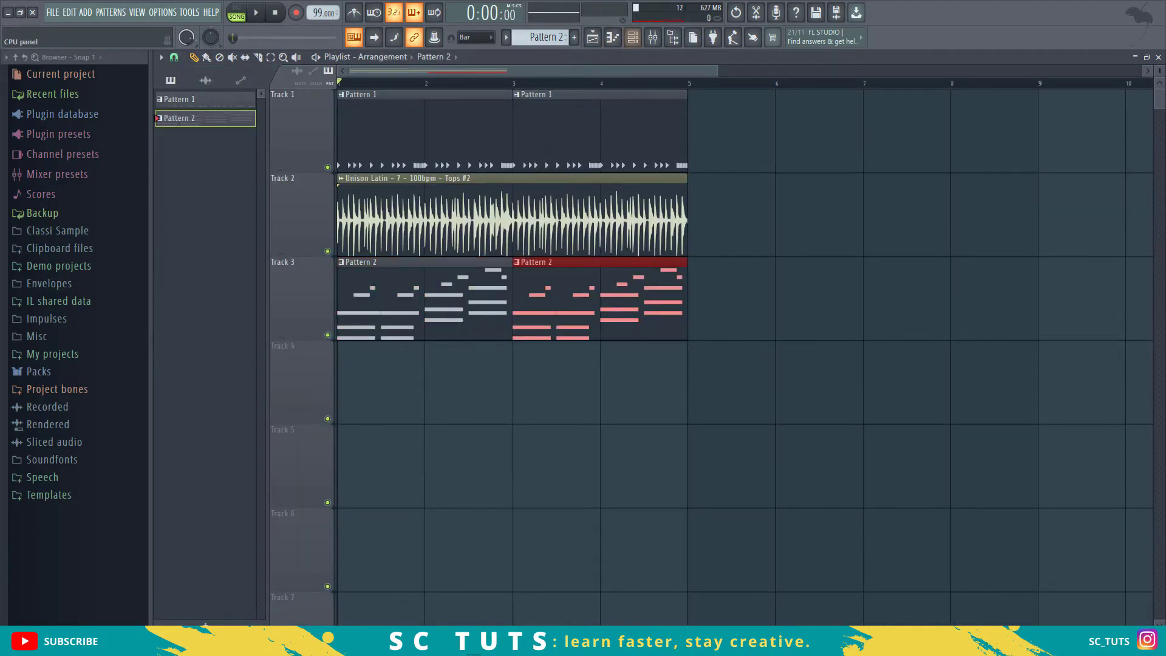
key("Escape")
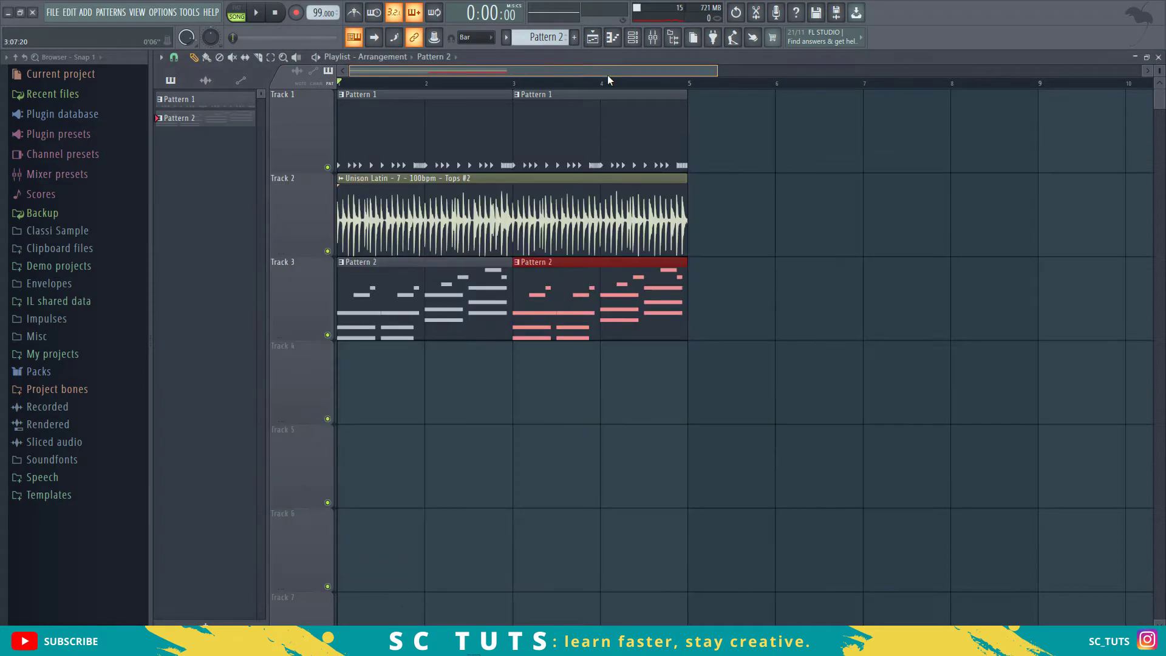
Step: Open the TRITON #2 channel's instrument, try out its Acoustic Piano program and close its window
left_click(641, 39)
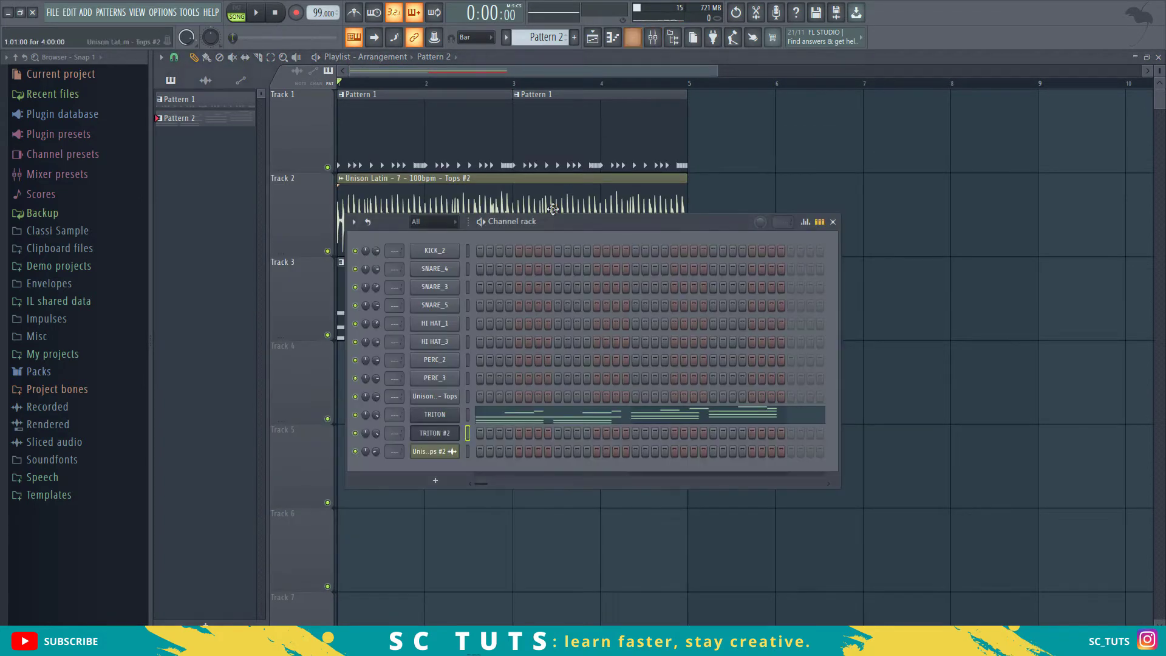
left_click(441, 431)
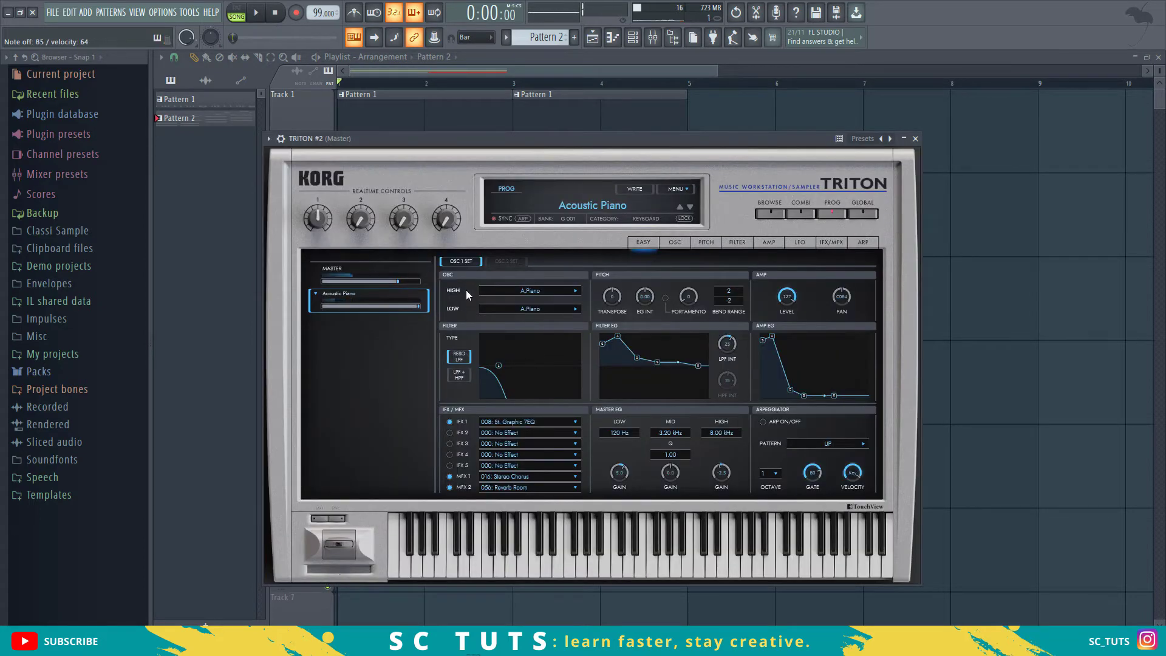
left_click(596, 68)
Step: Create an empty Pattern 3 and keep its default name
left_click(550, 37)
left_click(666, 45)
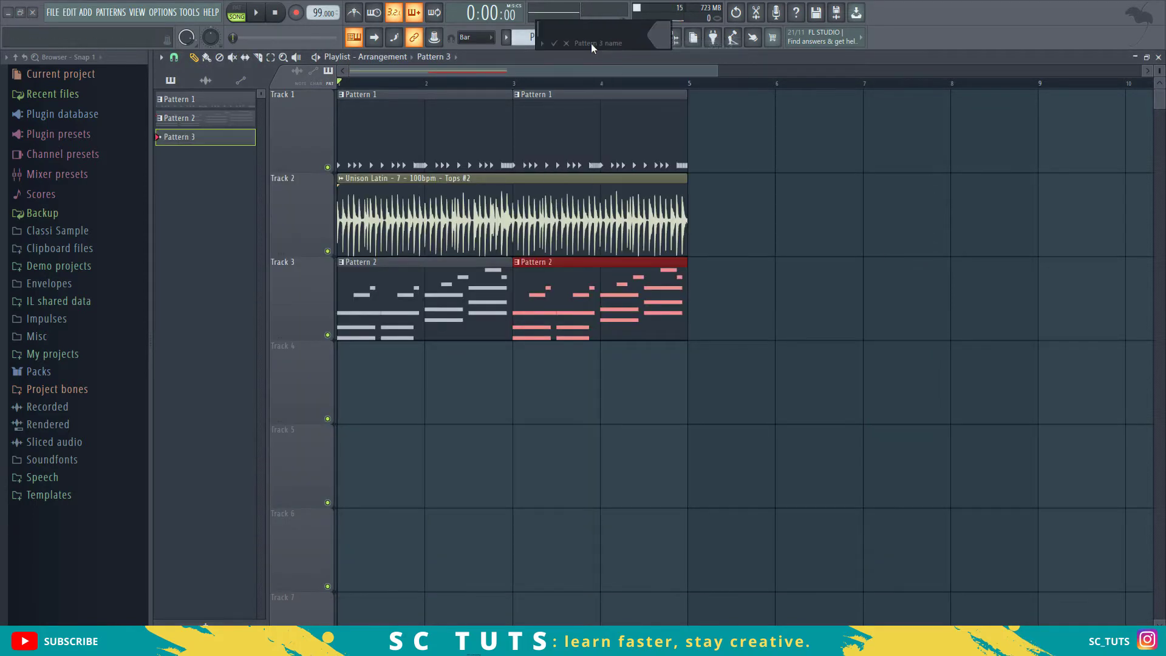
left_click(562, 45)
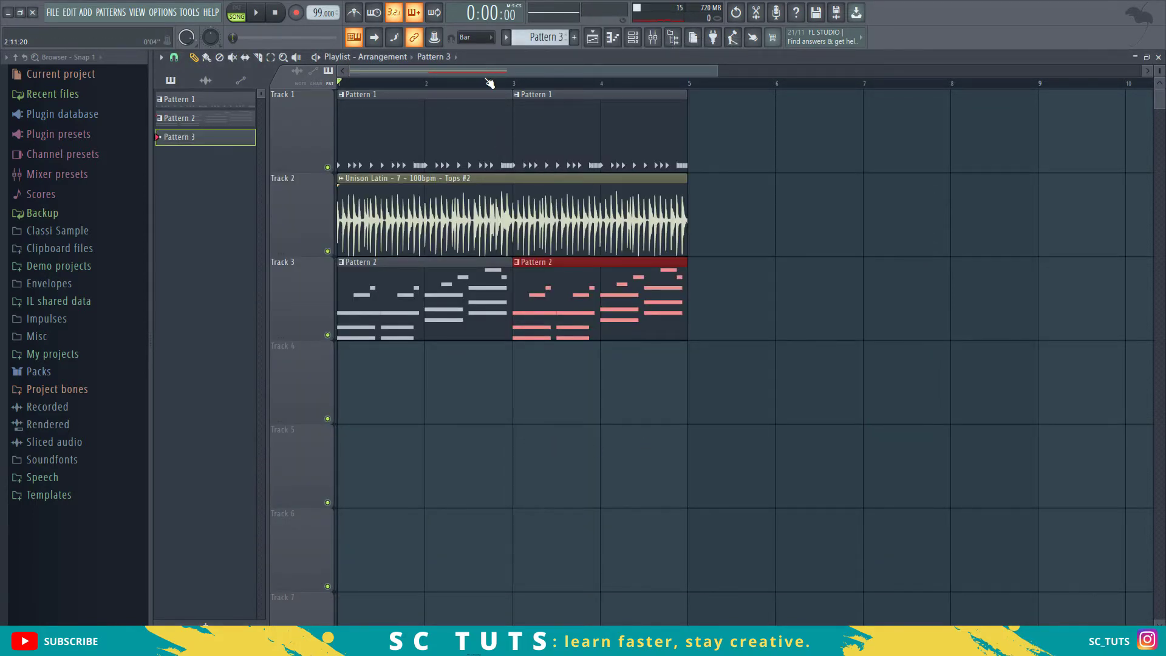
Step: Duplicate all clips on Tracks 1 to 3 from bars 1–4 into bars 5–8 of the playlist
scroll(489, 82, "down", 2)
left_click_drag(512, 421, 341, 141)
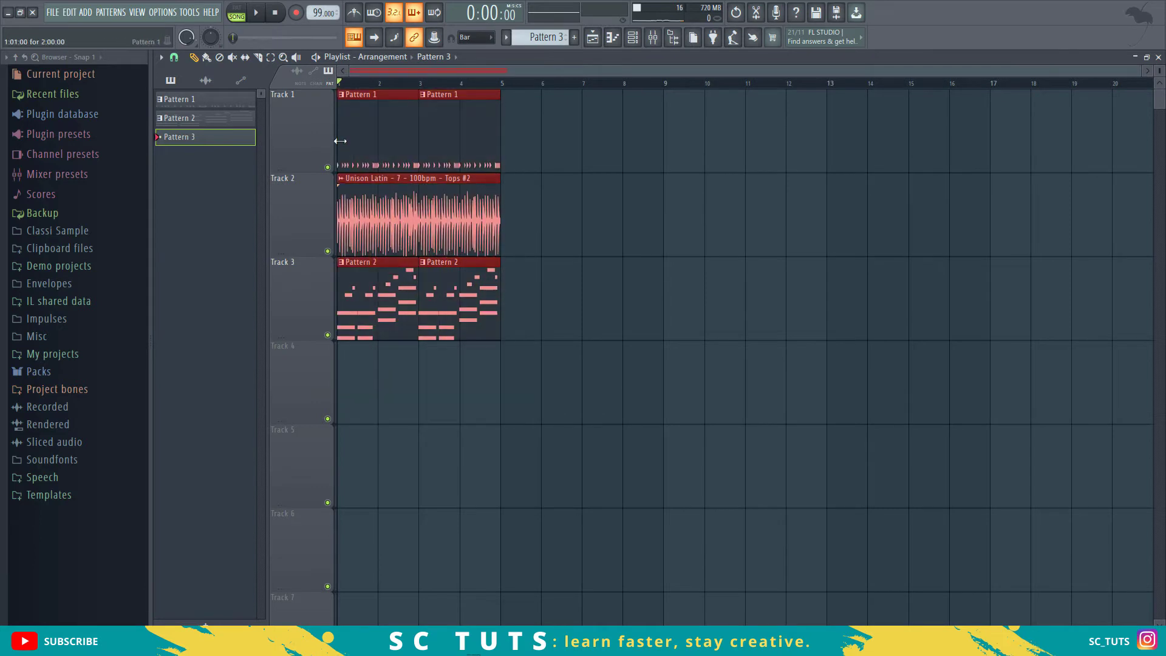
key("ctrl+b")
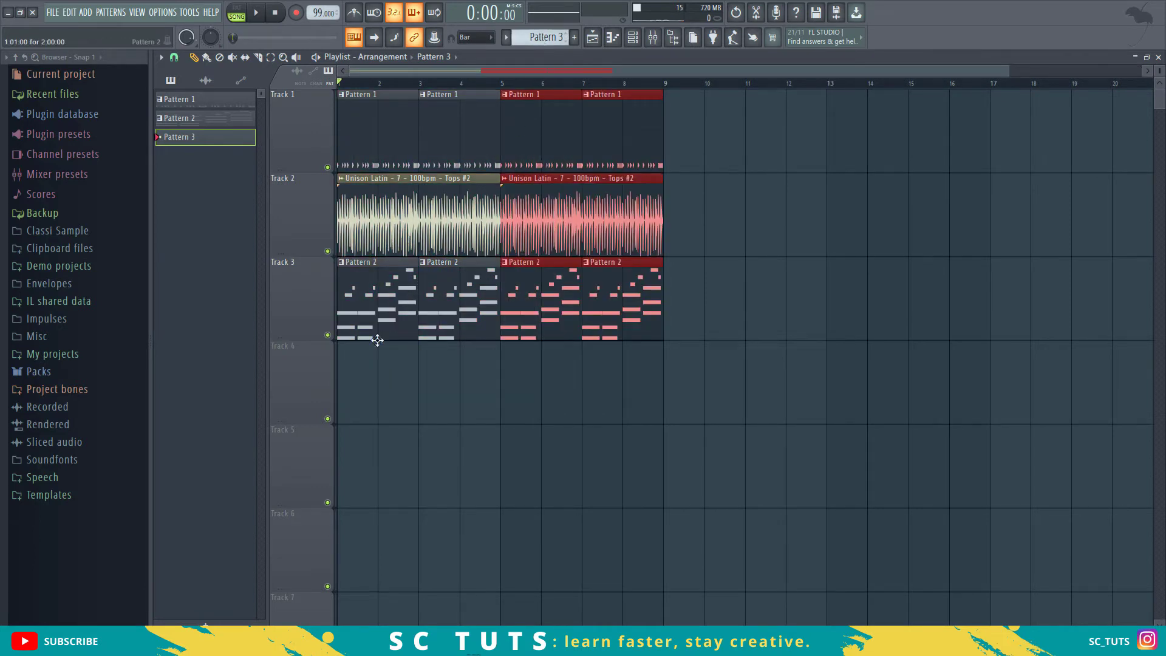
Step: Place Pattern 3 at bar 1 of Track 4 and record four bars of piano chords, playing A4-C5-E5, D5-F5-A5 and E5-G5-B5 twice
left_click(356, 369)
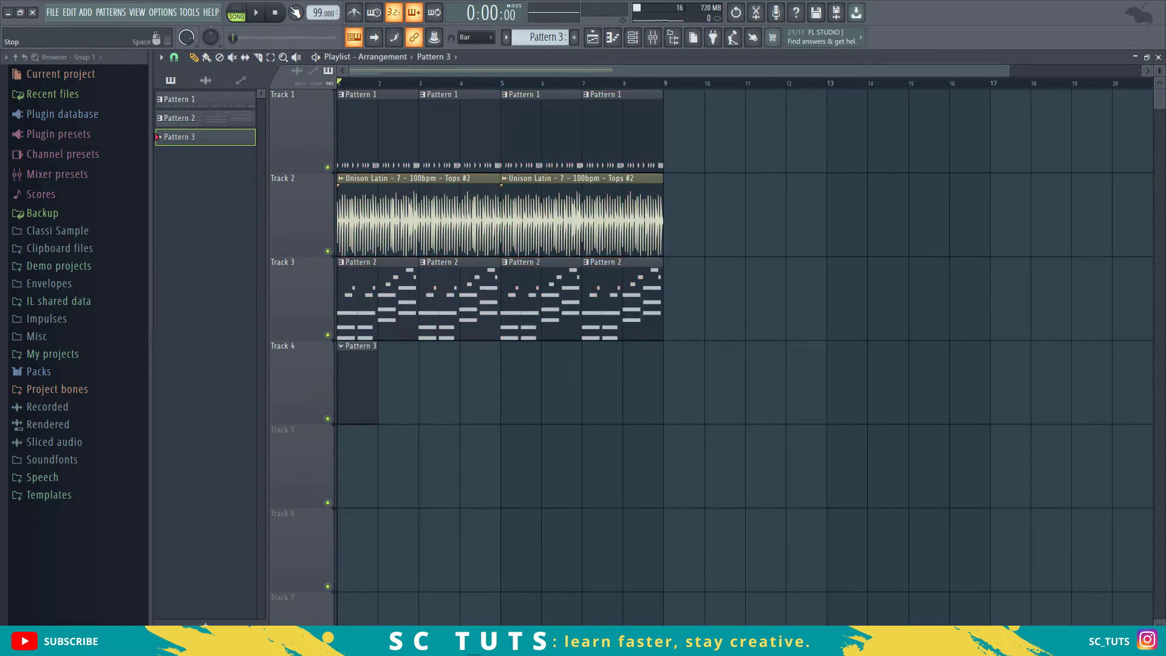
left_click(259, 16)
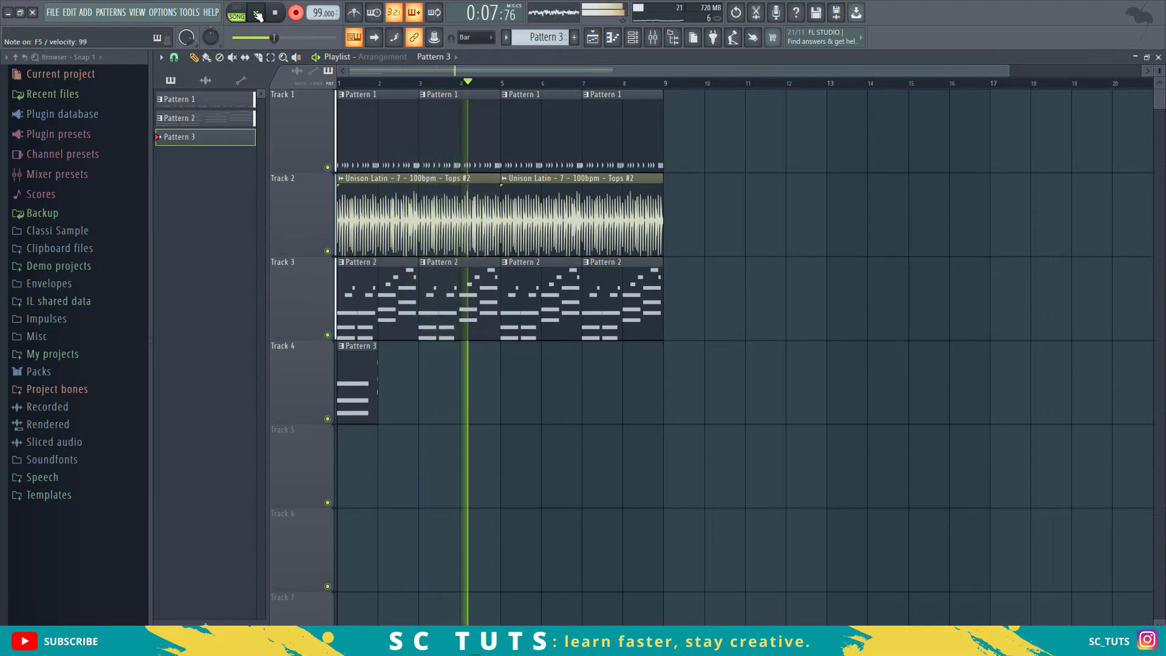
key("space")
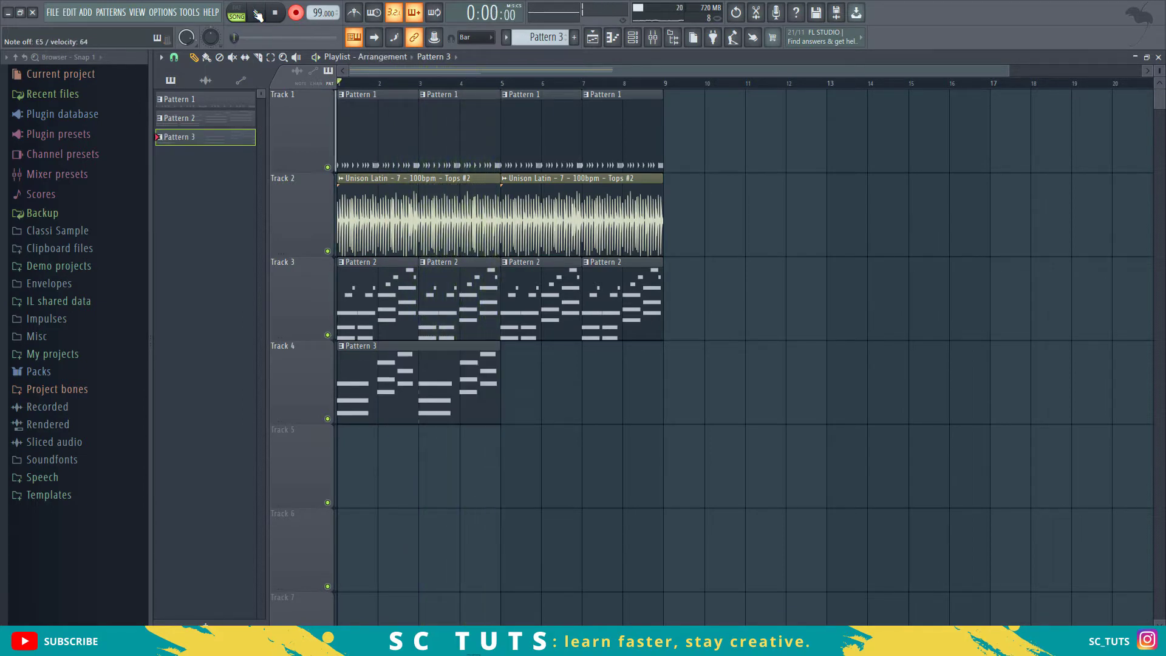
Step: Open Pattern 3's piano notes, quantize them and delete the short stray D5 and G4 notes at the start of bar 3
left_click_drag(487, 372, 661, 373)
double_click(656, 377)
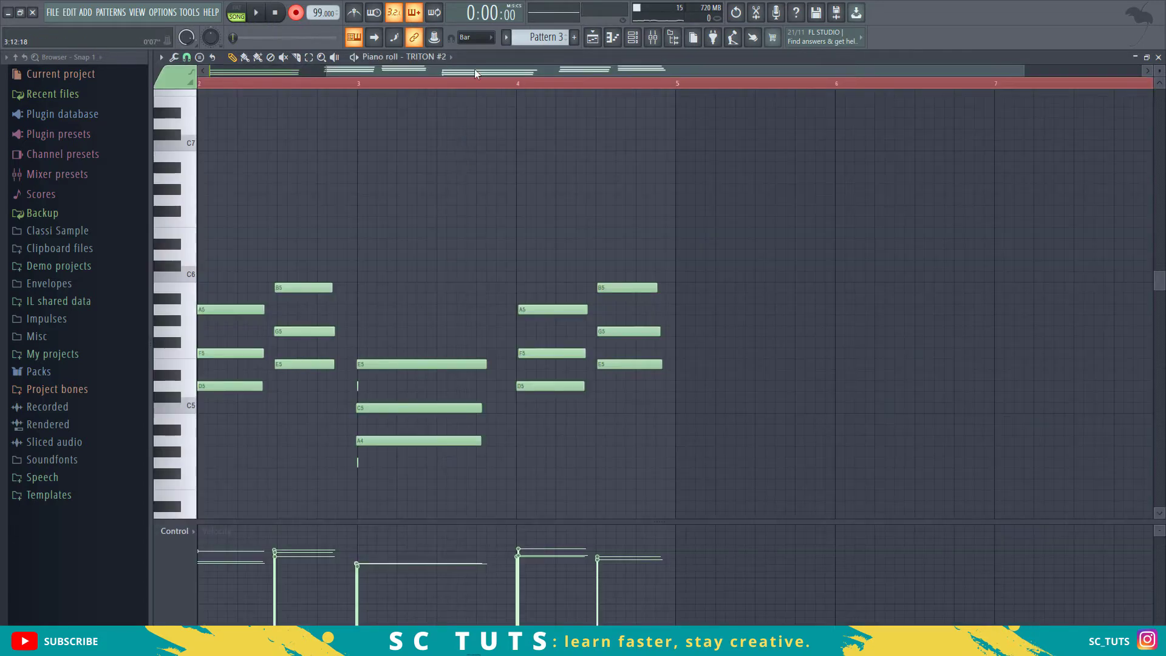
left_click_drag(476, 73, 364, 73)
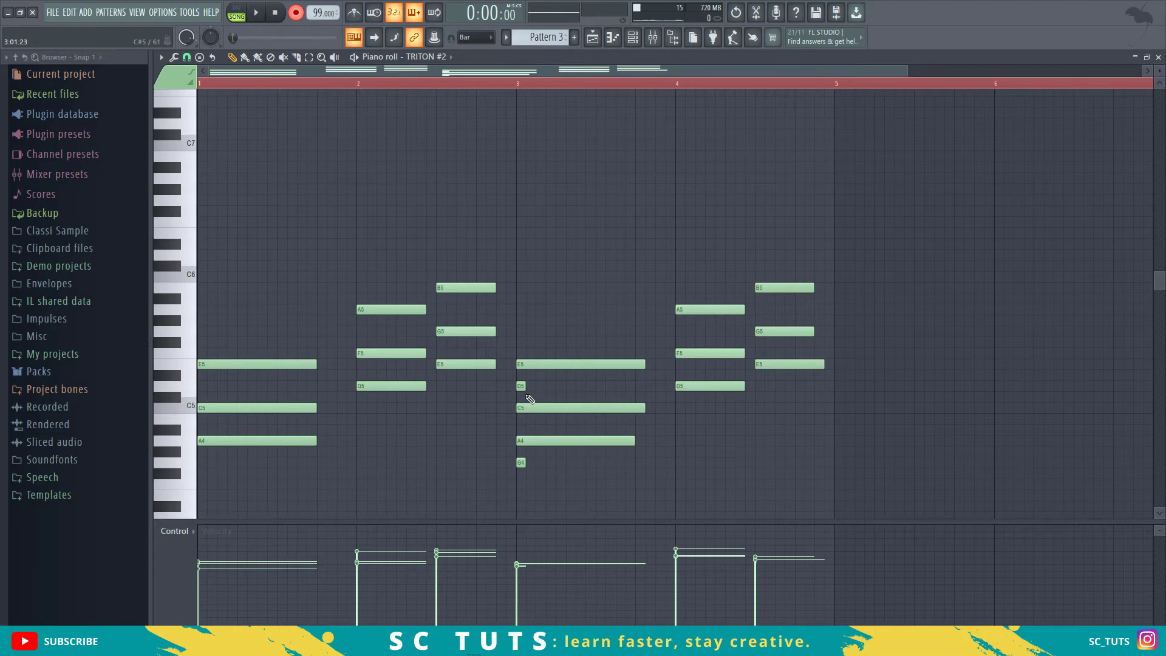
right_click(519, 462)
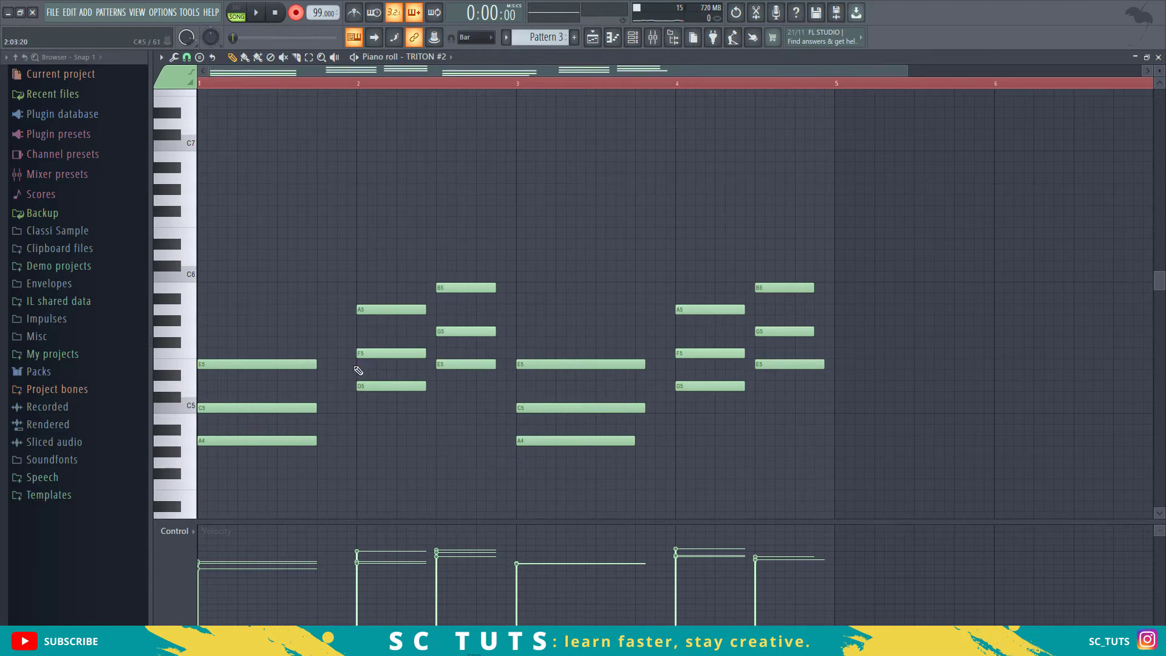
Step: Lengthen the piano chords in bars 1 and 2 so each one lasts until the next chord starts
key("space")
left_click_drag(291, 195, 268, 510)
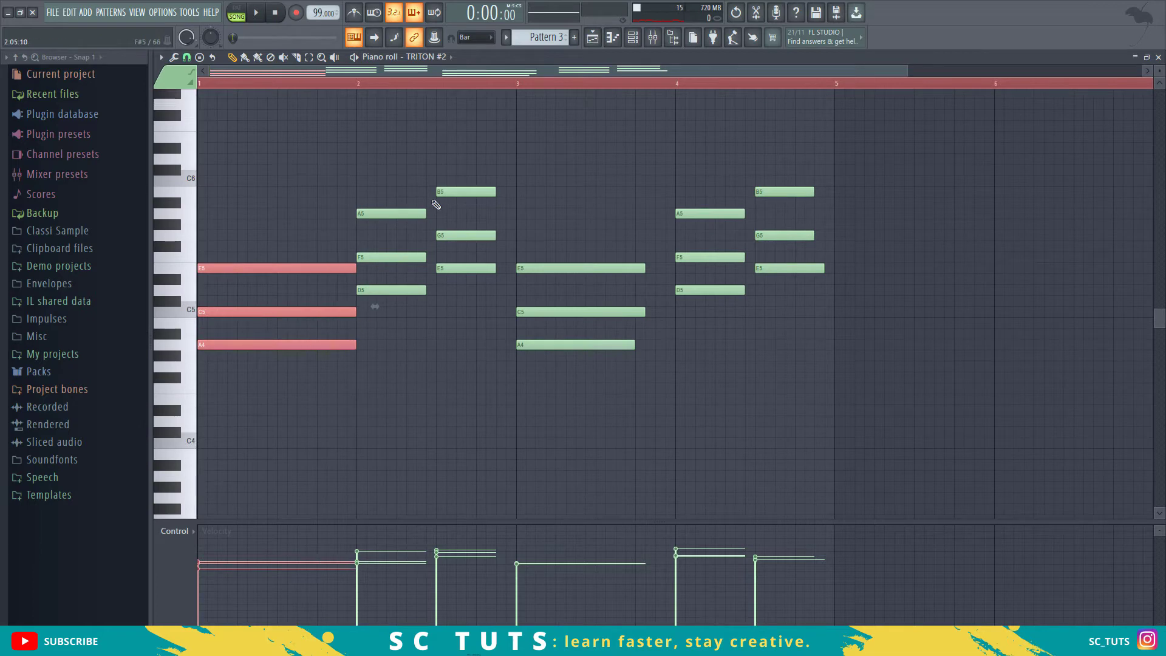
left_click_drag(424, 206, 431, 281)
left_click_drag(389, 157, 411, 286)
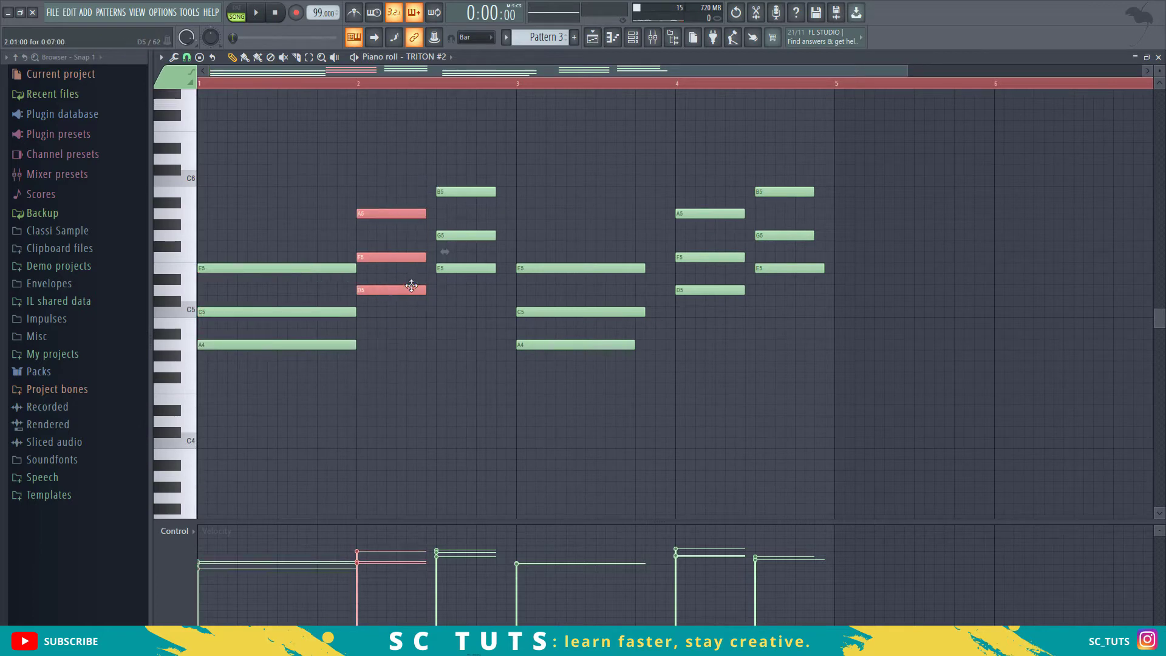
left_click_drag(483, 170, 485, 279)
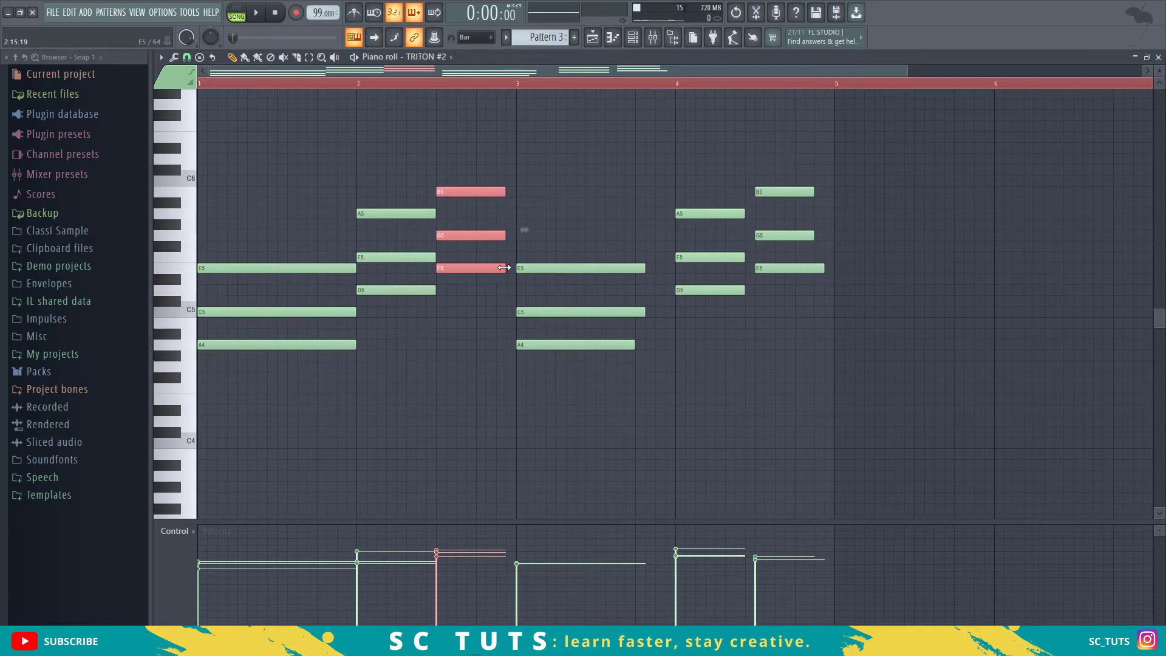
Step: Extend the chords in bars 3 and 4 to close the gaps, ending the last one at bar 5, and listen to the part
key("space")
left_click_drag(614, 234, 670, 341)
left_click(662, 342)
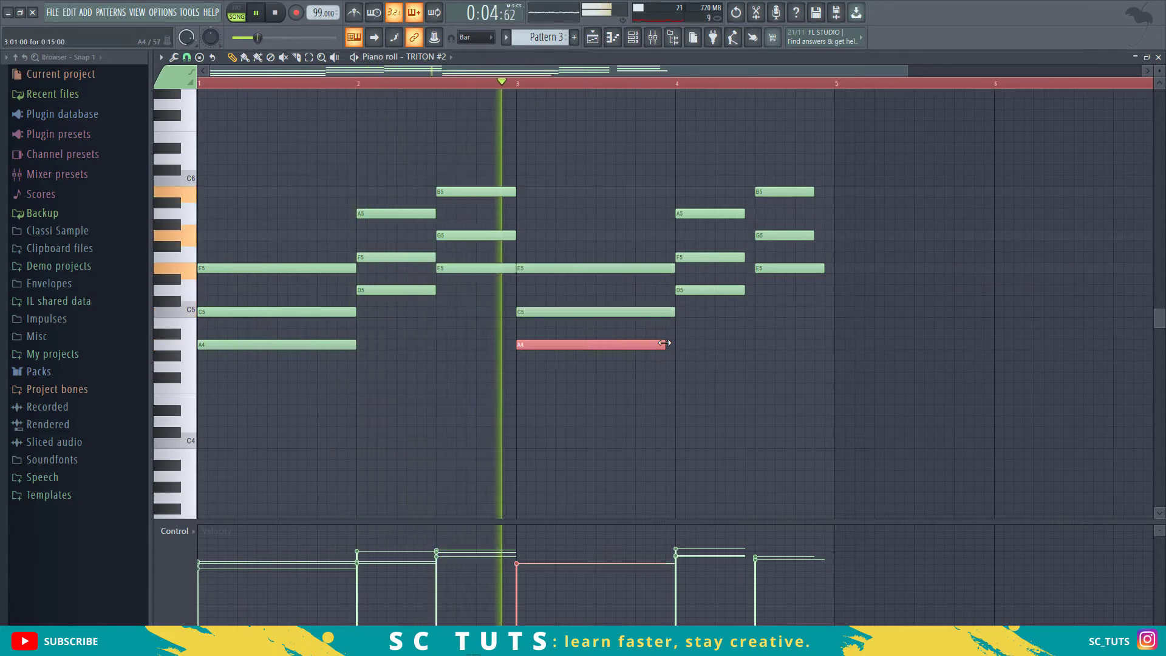
left_click_drag(691, 167, 799, 350)
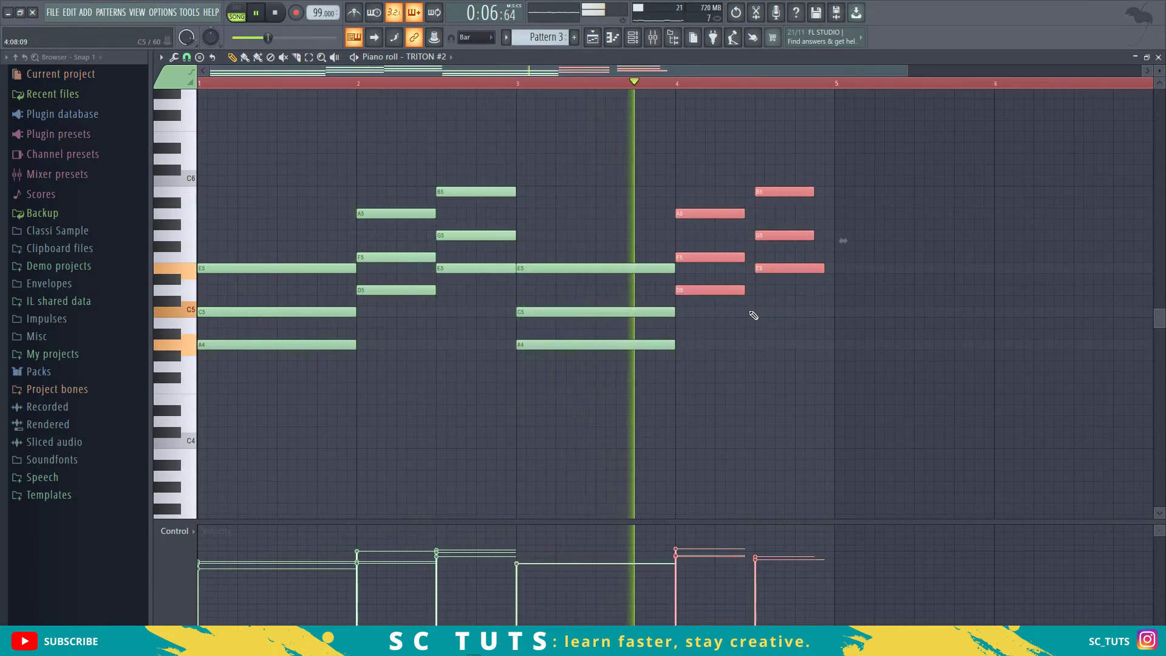
left_click_drag(746, 292, 756, 292)
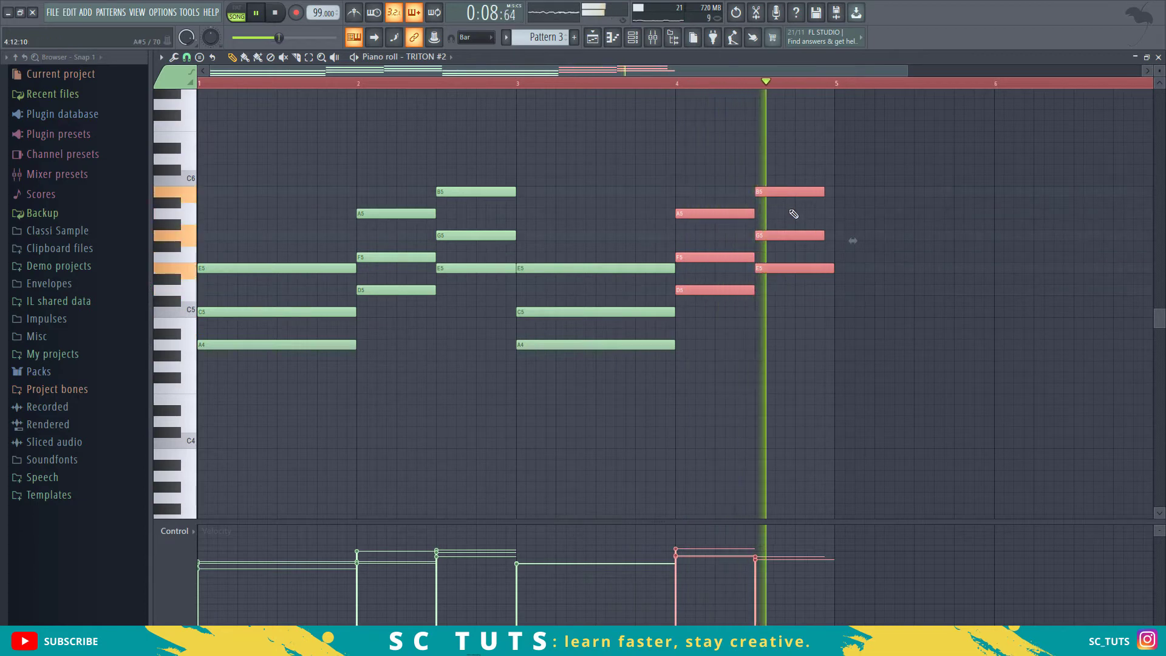
key("space")
left_click_drag(831, 178, 808, 258)
Step: Select all the piano chords in bars 1–4 and duplicate them into bars 5–8
left_click_drag(679, 143, 195, 448)
left_click_drag(911, 155, 144, 380)
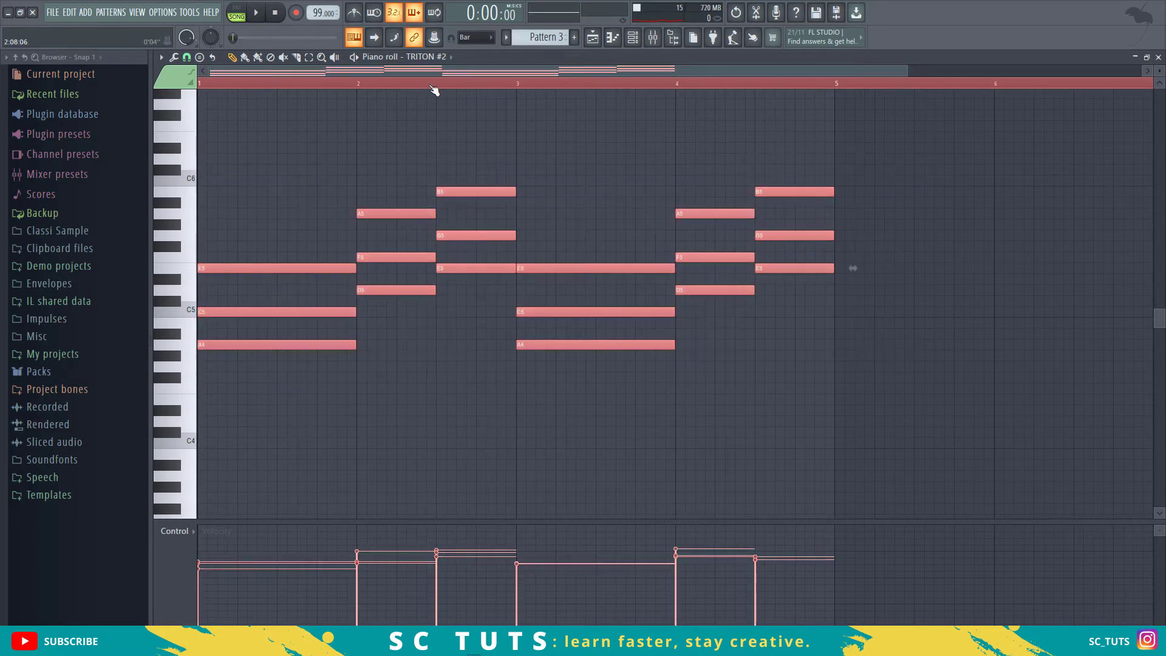
scroll(431, 91, "down", 2)
left_click(552, 97)
mouse_move(706, 146)
left_mouse_down()
mouse_move(261, 358)
mouse_move(198, 364)
mouse_move(712, 357)
left_mouse_up()
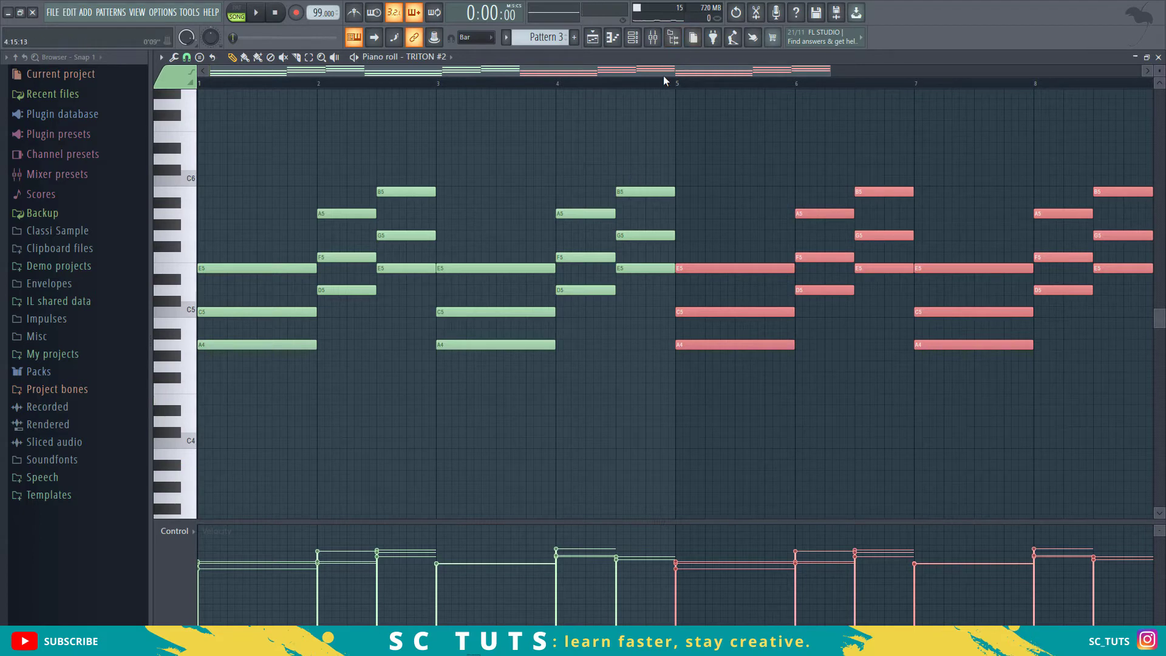
Step: Copy the lowest note of each chord in bars 5–8 one octave down as A3, D4 and E4, aligned with the chords
scroll(664, 80, "right", 3)
left_click_drag(627, 306, 576, 360)
left_click(640, 291, "ctrl")
left_click(705, 268, "ctrl")
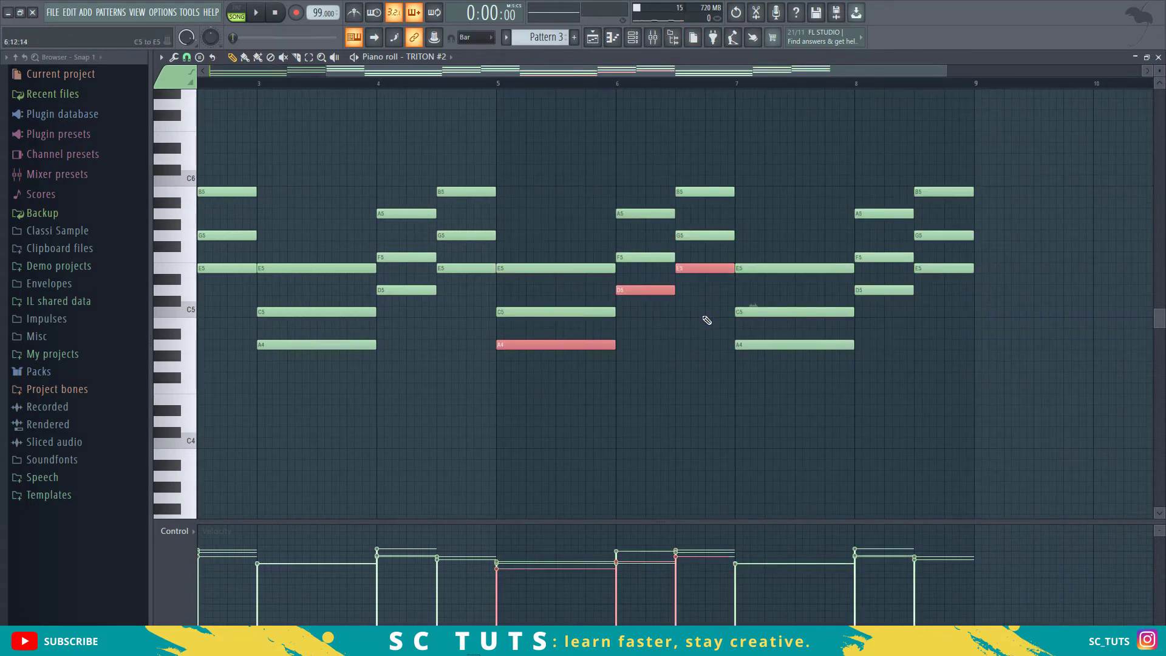
left_click(761, 345, "ctrl")
left_click(882, 287, "ctrl")
left_click(933, 267, "ctrl")
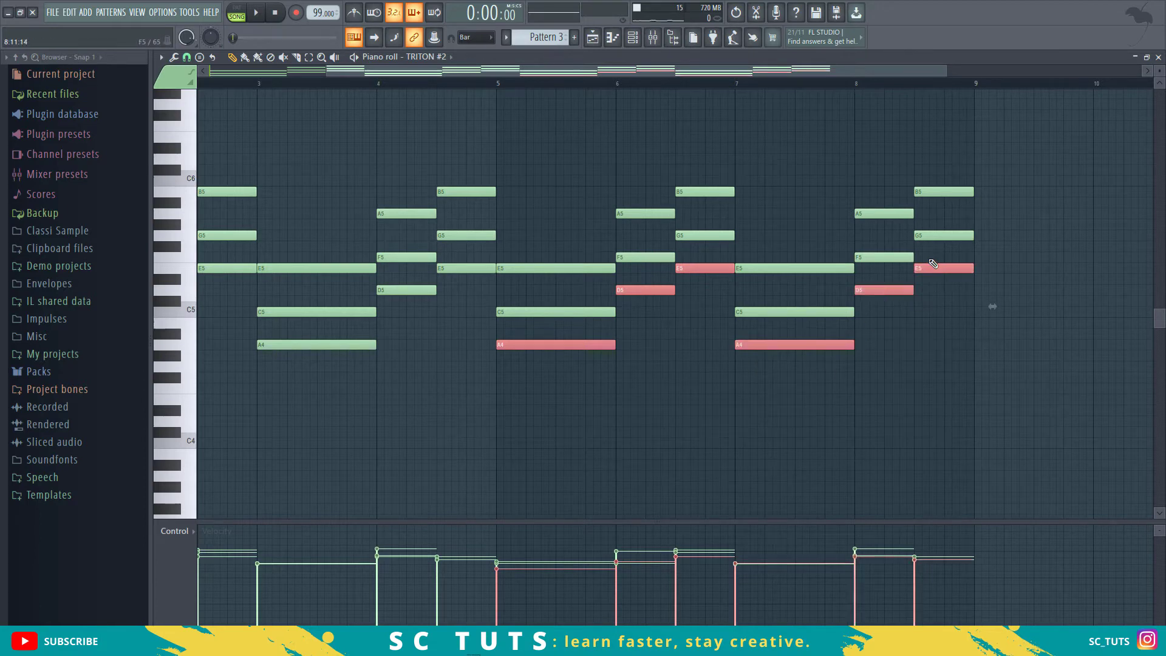
left_click_drag(534, 349, 577, 349)
key("ctrl+Down")
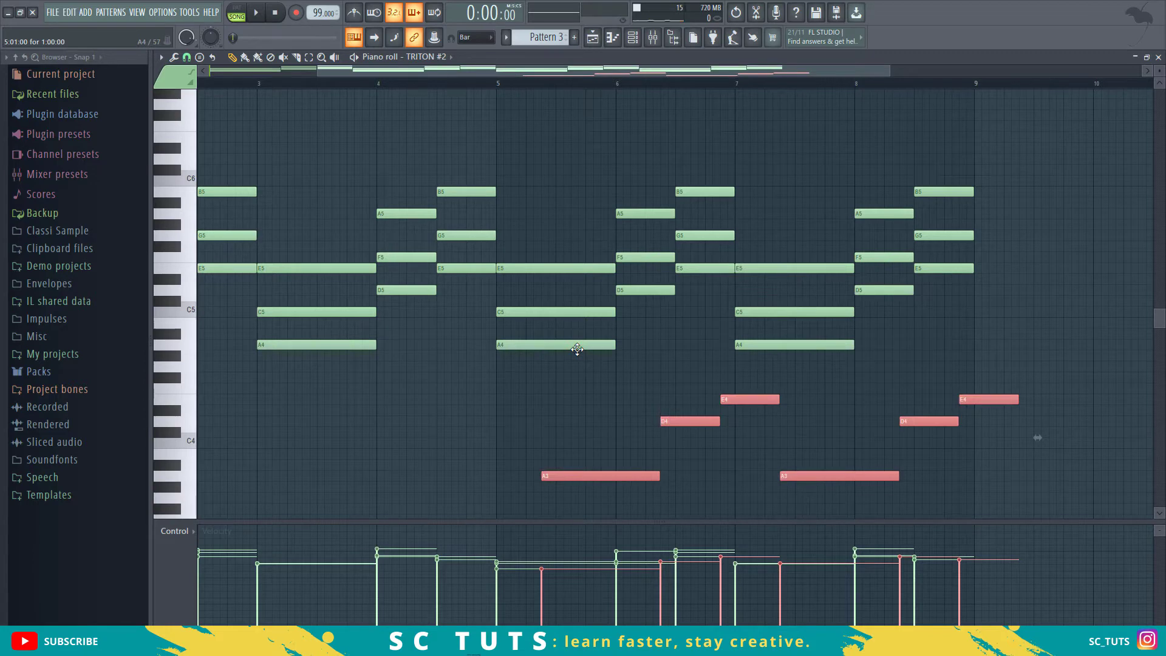
left_click_drag(562, 480, 519, 481)
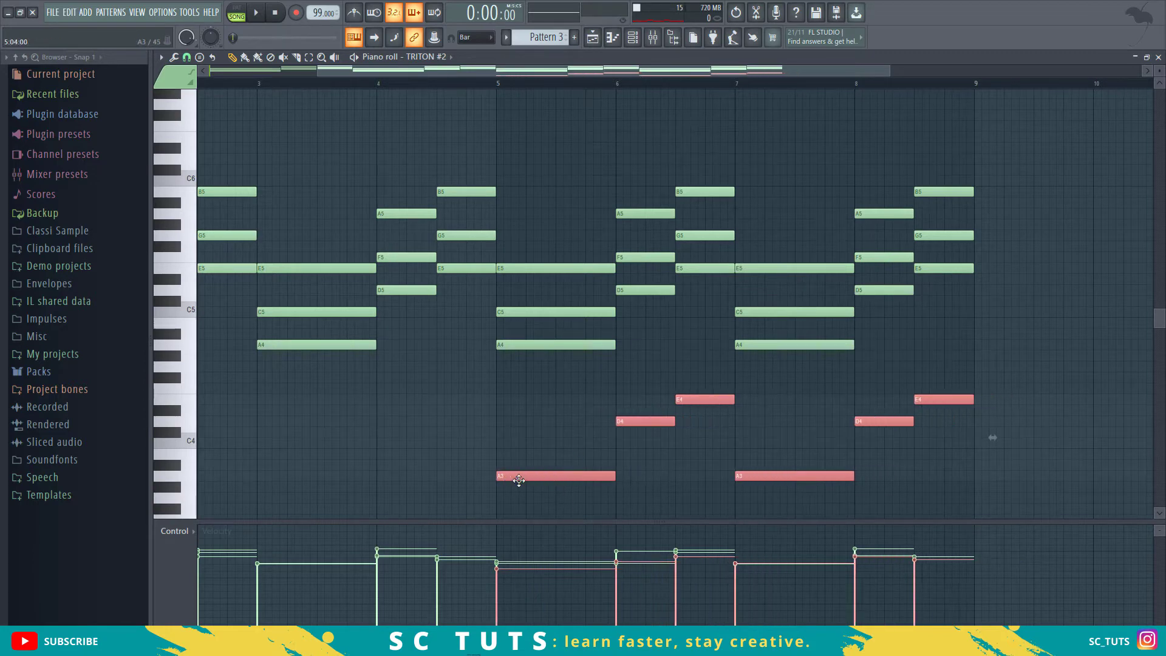
Step: Play the full eight bars to hear how the piano chords and their low octave notes fit the arrangement
key("space")
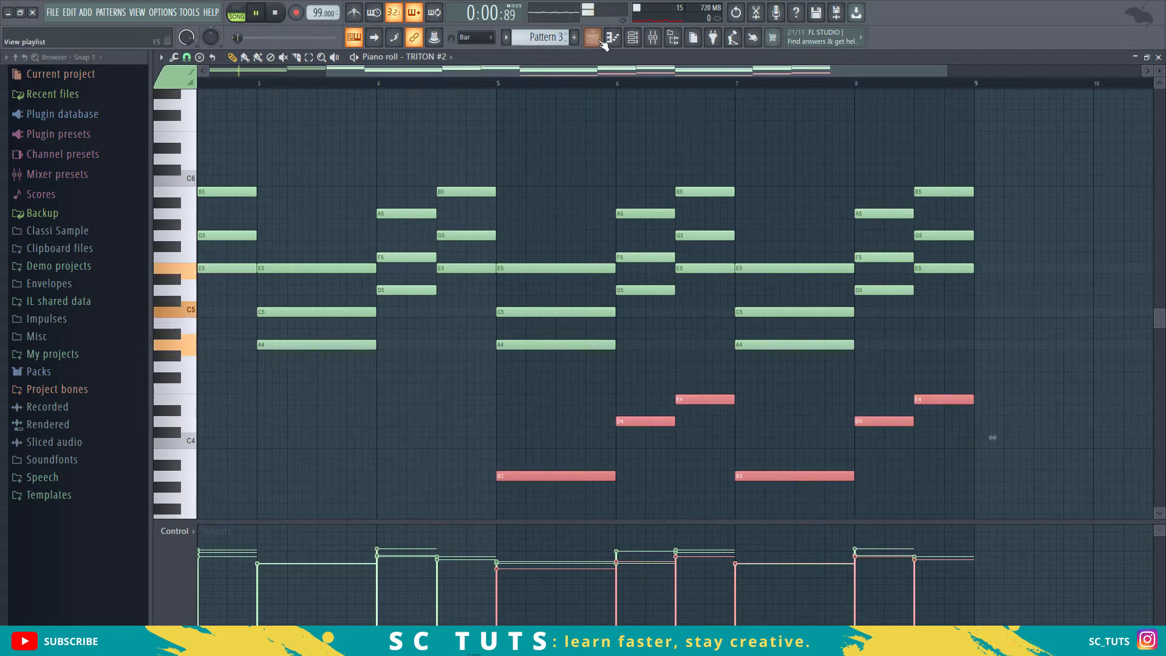
scroll(528, 80, "down", 3)
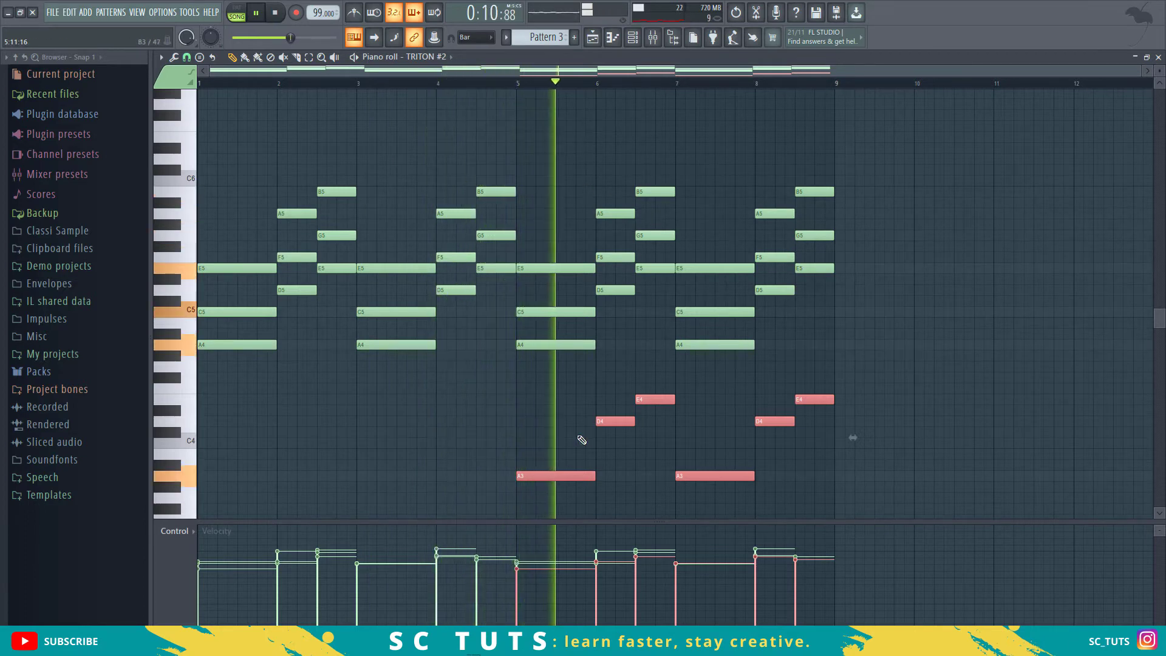
scroll(581, 437, "up", 1)
scroll(582, 437, "down", 1)
scroll(580, 440, "up", 1)
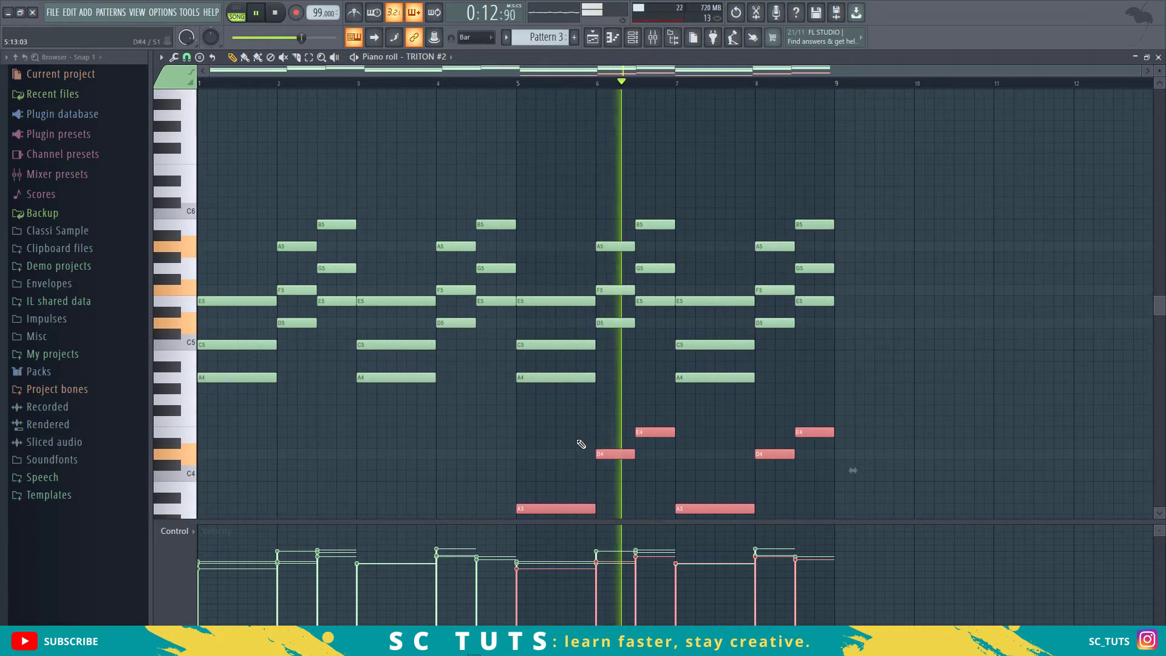
scroll(562, 437, "down", 3)
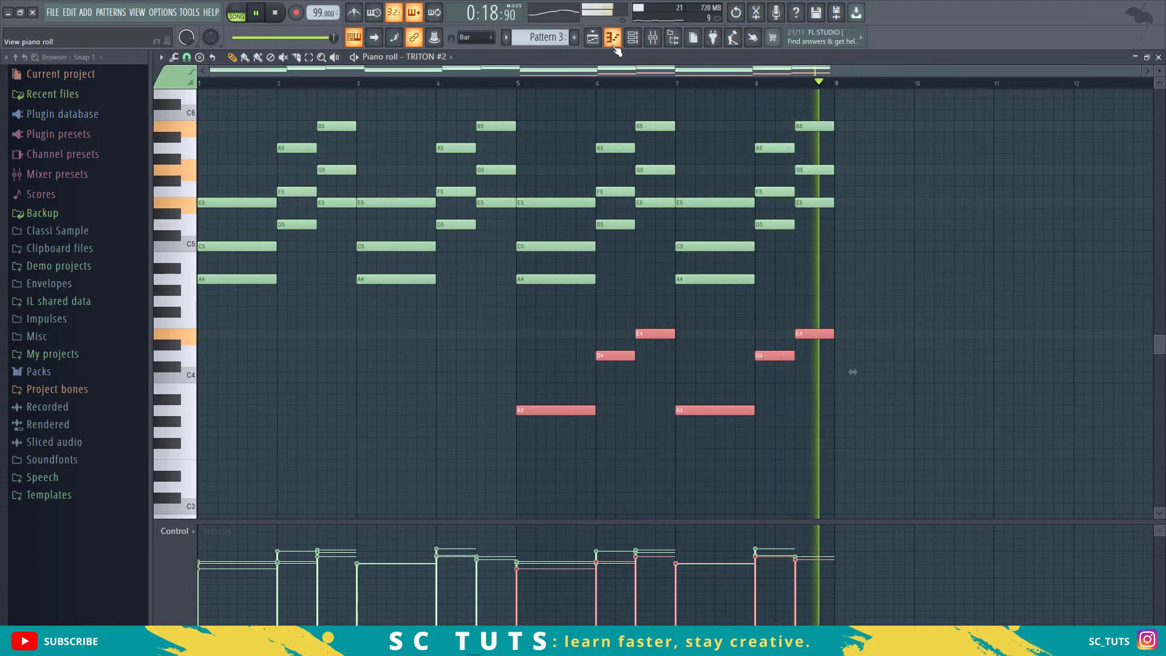
key("space")
Step: Return to the playlist, add a Hive synth channel with a new empty Pattern 4, and close the synth's window
key("F5")
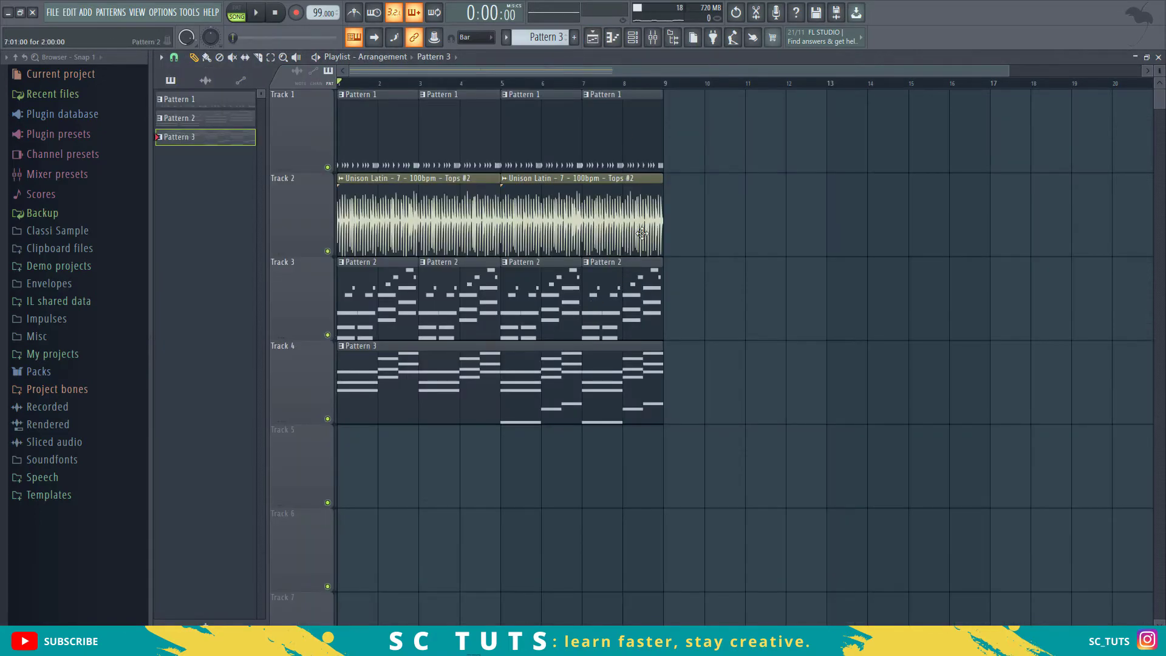
key("F6")
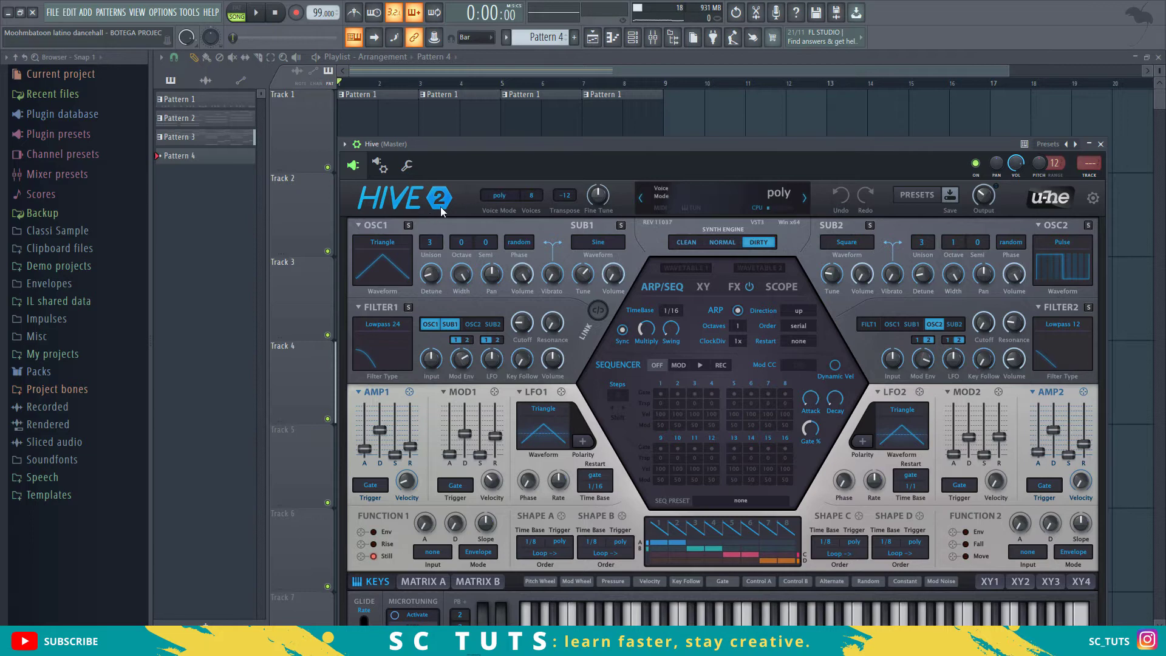
key("Escape")
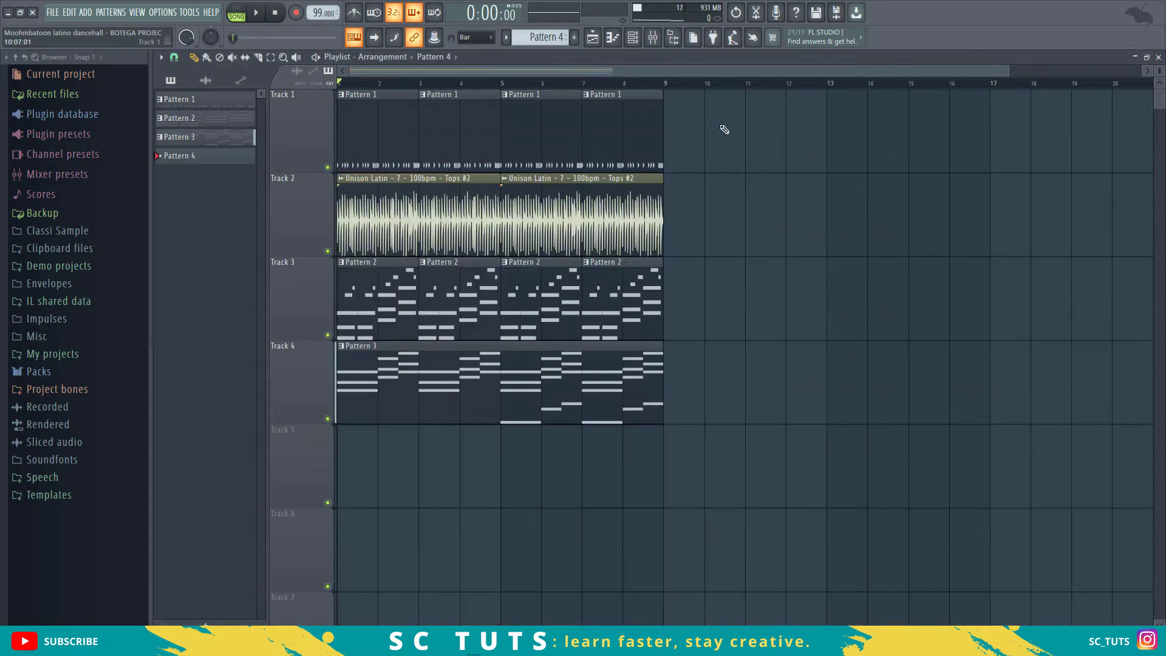
Step: Duplicate all clips of bars 1–8 into bars 9–16 and delete the copied Pattern 2 clips on Track 3
left_click_drag(717, 91, 317, 410)
key("ctrl+b")
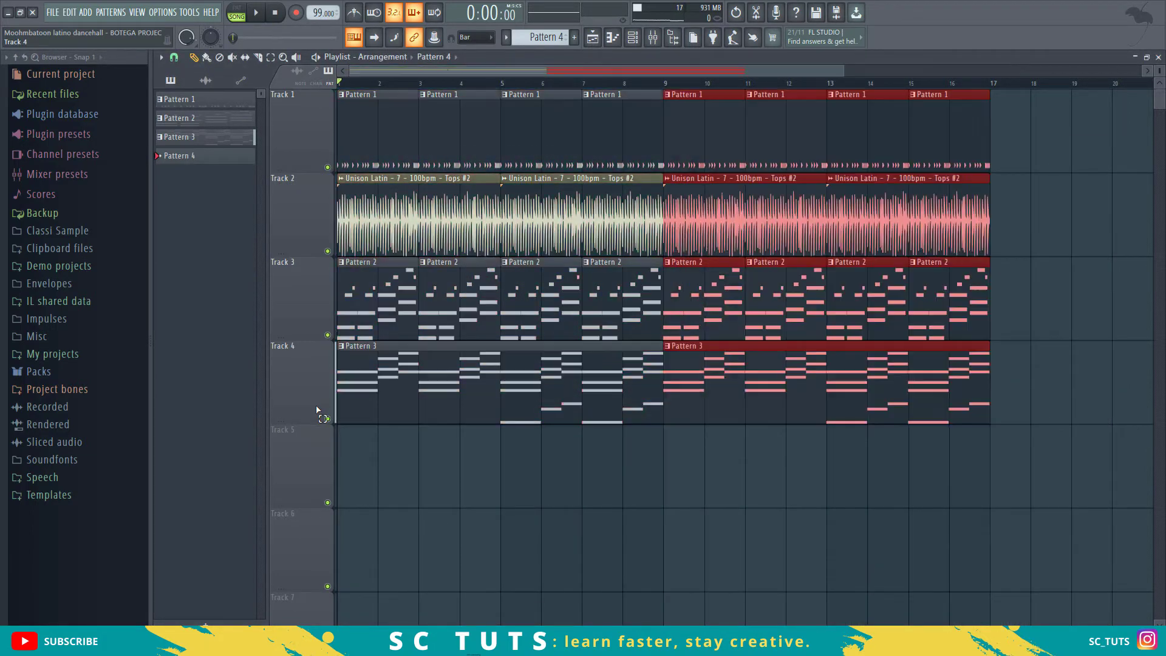
right_click(691, 296)
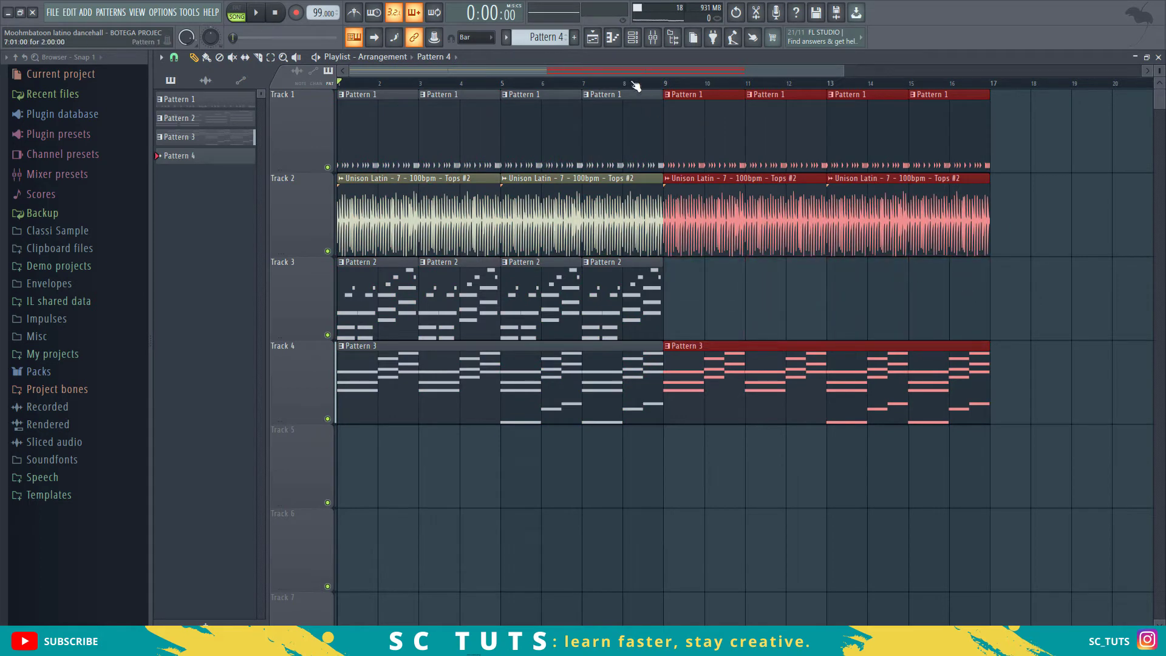
Step: Set the playback position to bar 9, select the empty Pattern 4, and place its clip on Track 5 at bar 9
left_click(661, 86)
left_click(537, 37)
left_click(602, 50)
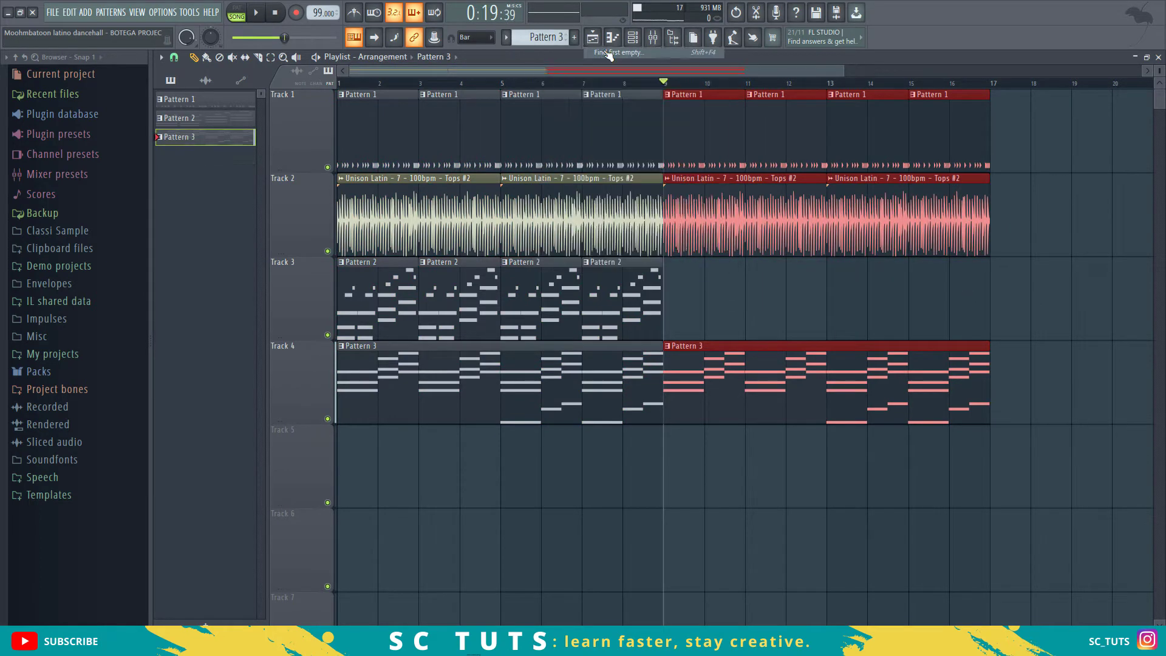
left_click(480, 49)
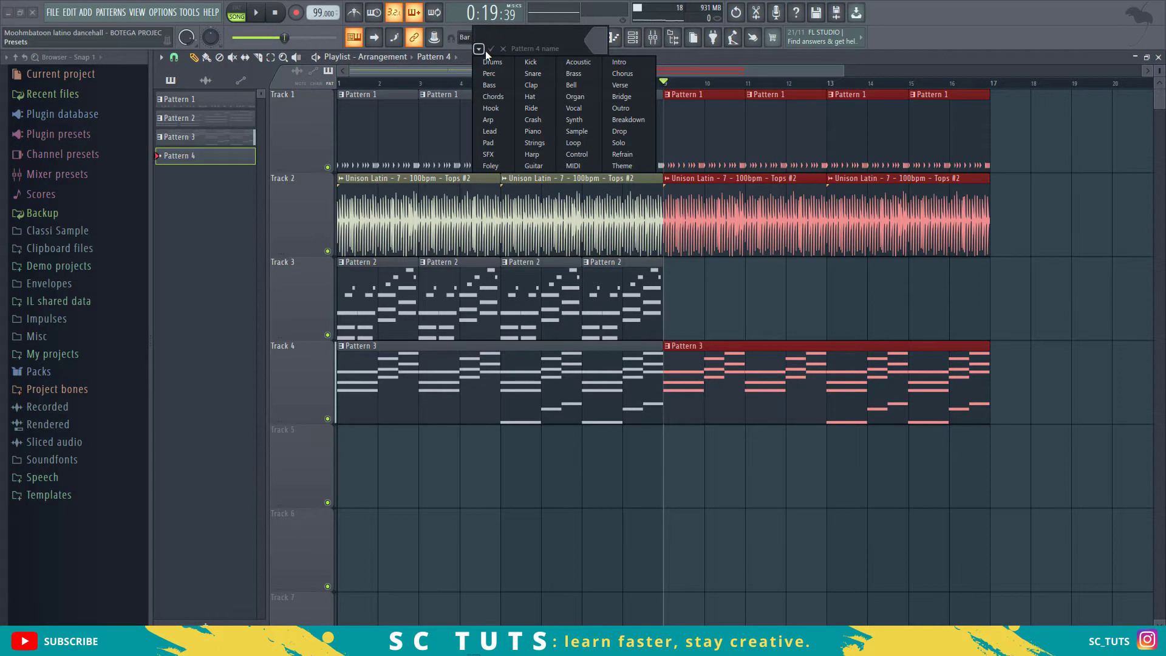
key("Escape")
key("Escape")
left_click(663, 465)
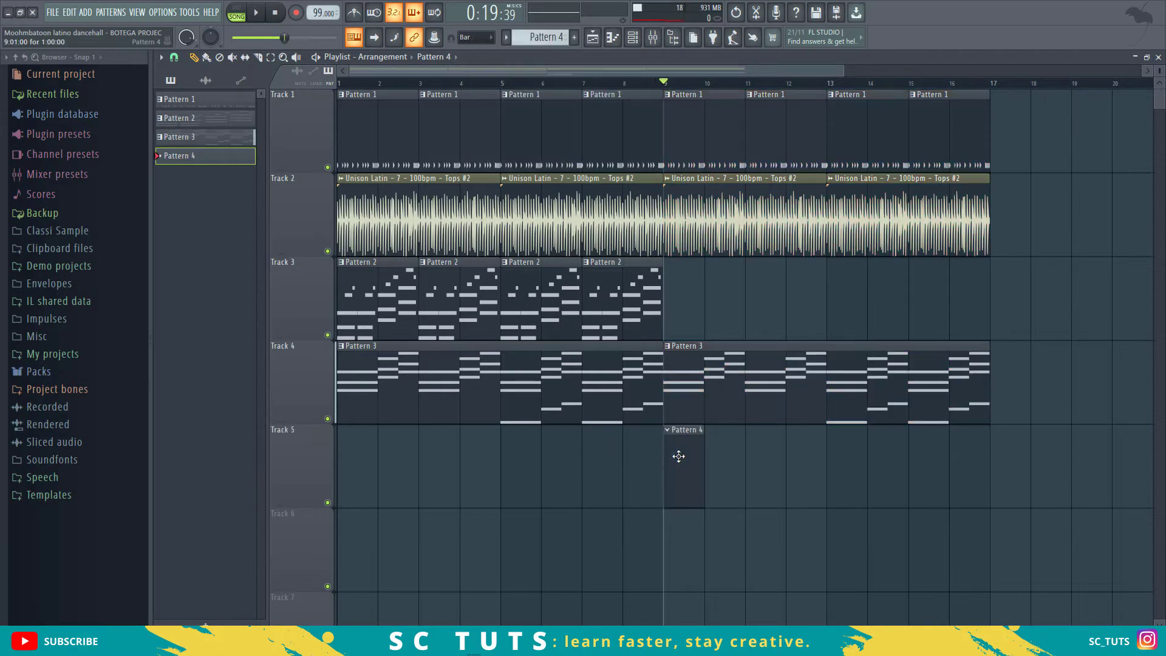
Step: Record the Hive melody A4, A4, D5, E5 into Pattern 4 over bars 9 and 10
double_click(679, 456)
left_click_drag(528, 225, 666, 239)
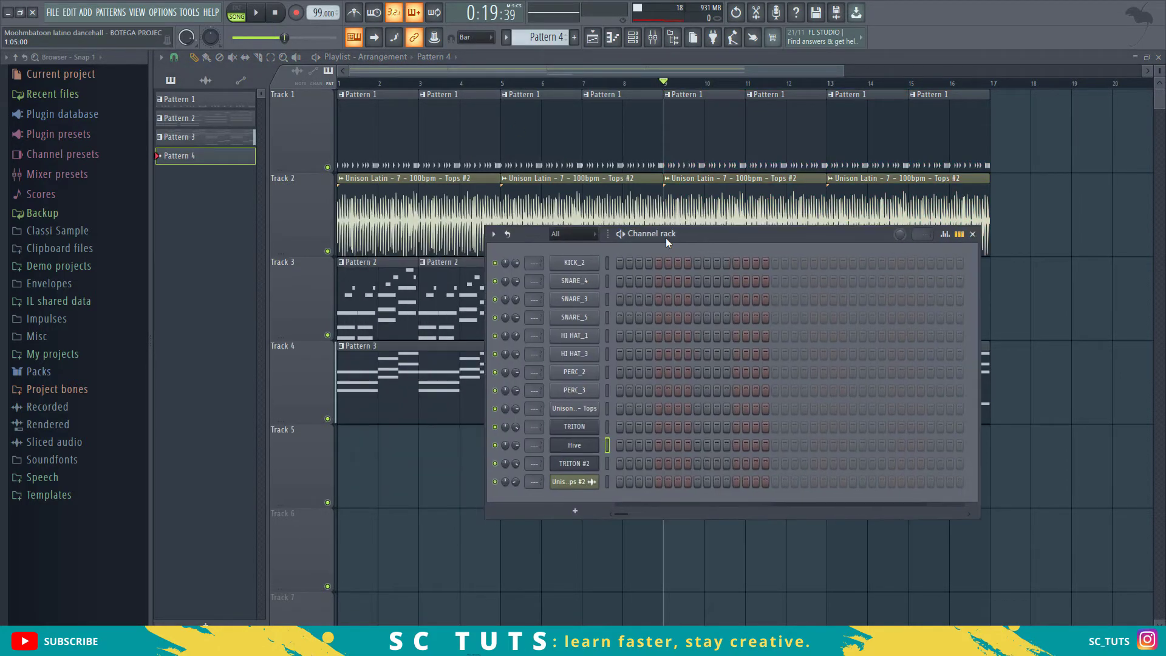
key("x")
key("F6")
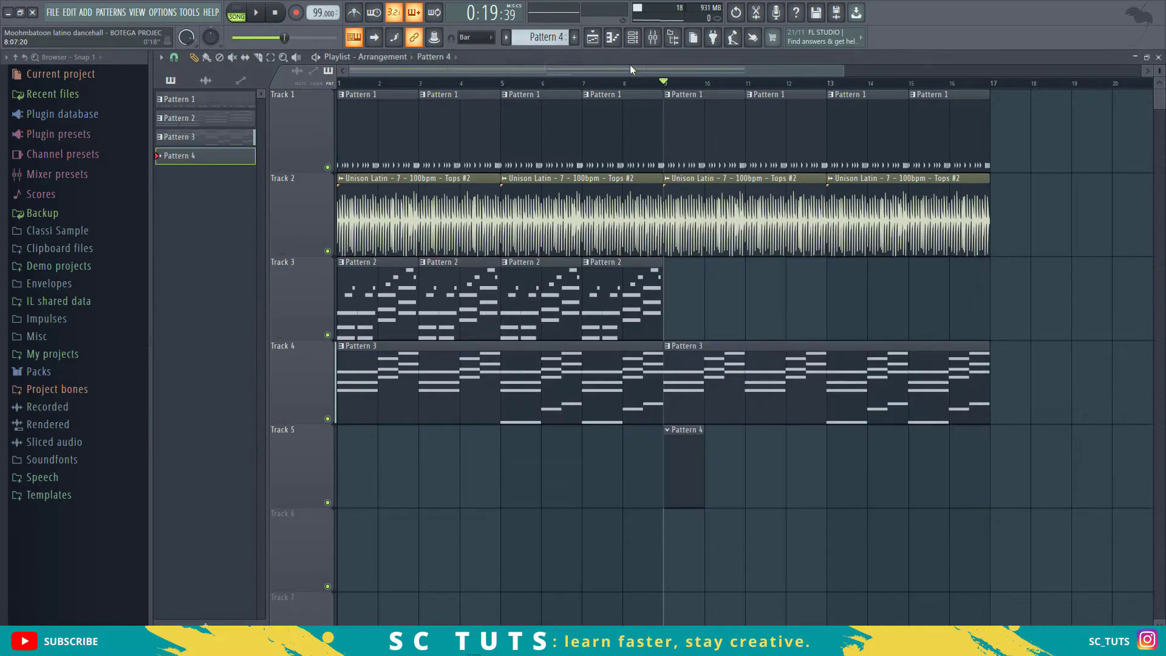
left_click(258, 13)
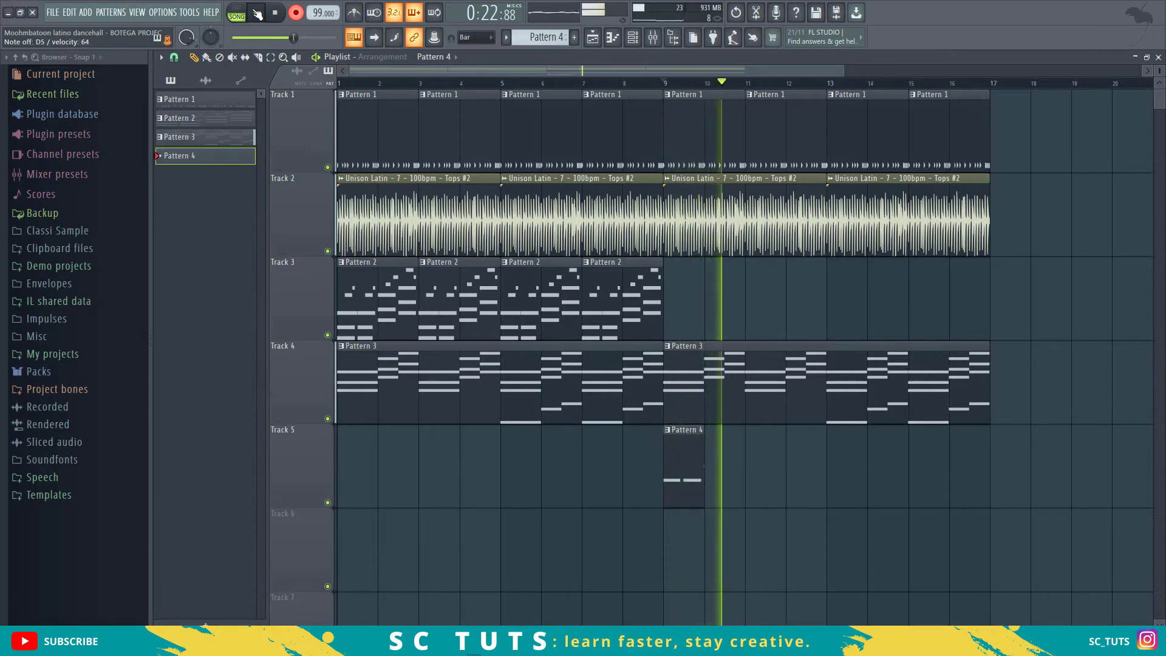
key("space")
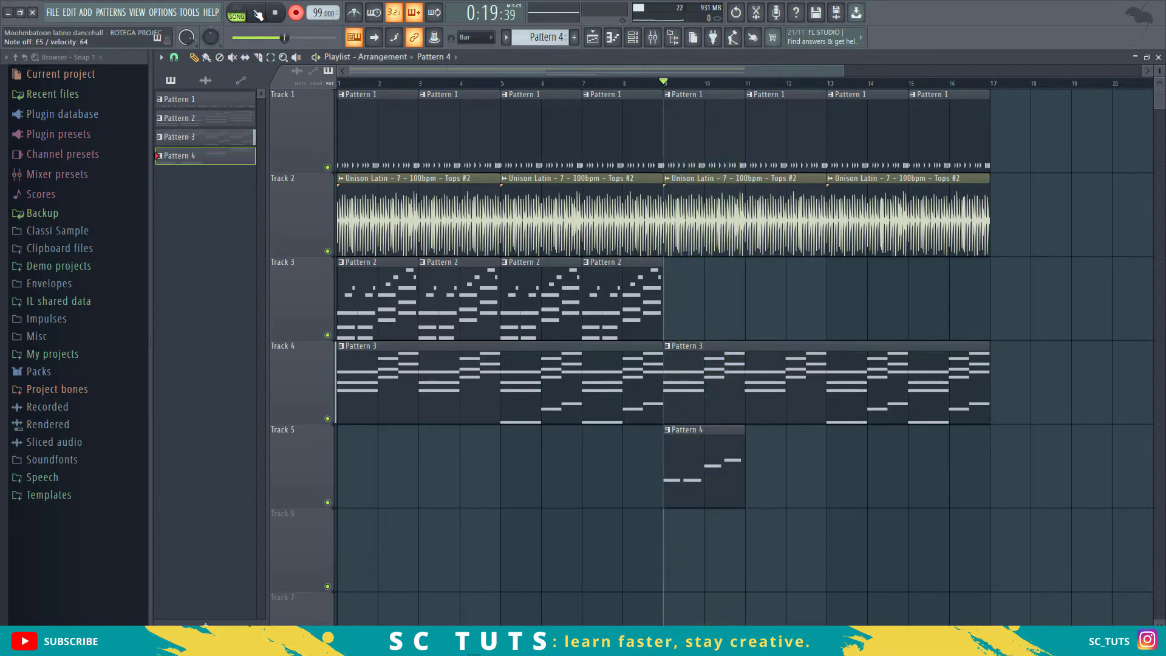
Step: Open the recorded Hive notes in the piano roll, play them back, and even out all four lengths to six steps
double_click(695, 434)
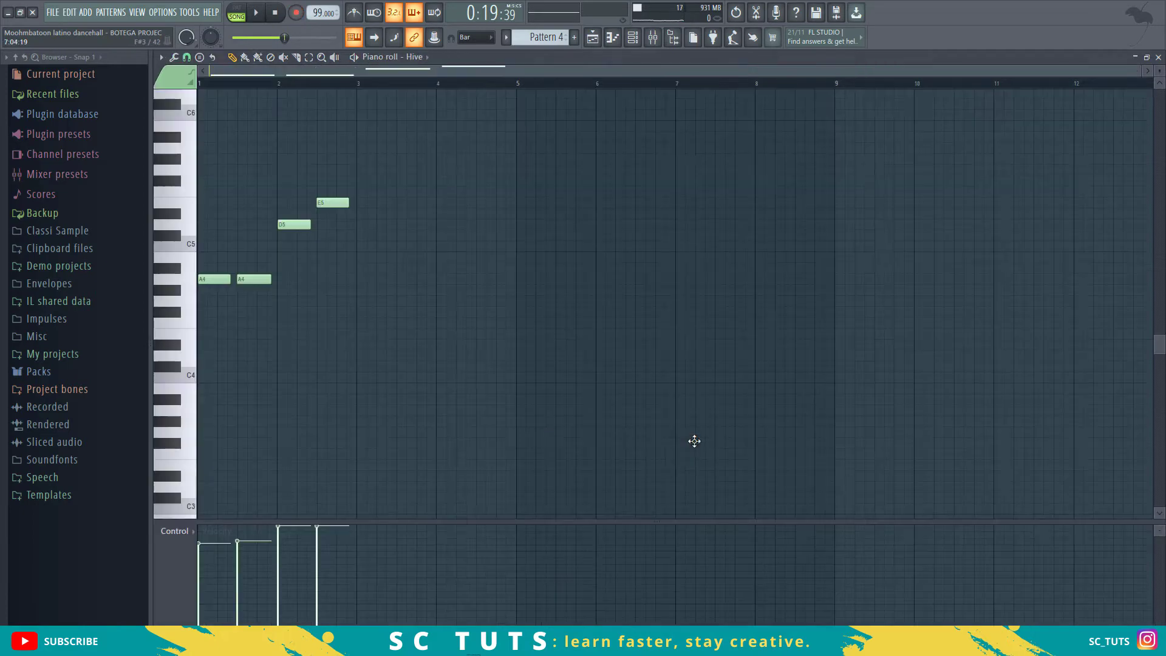
left_click(344, 81)
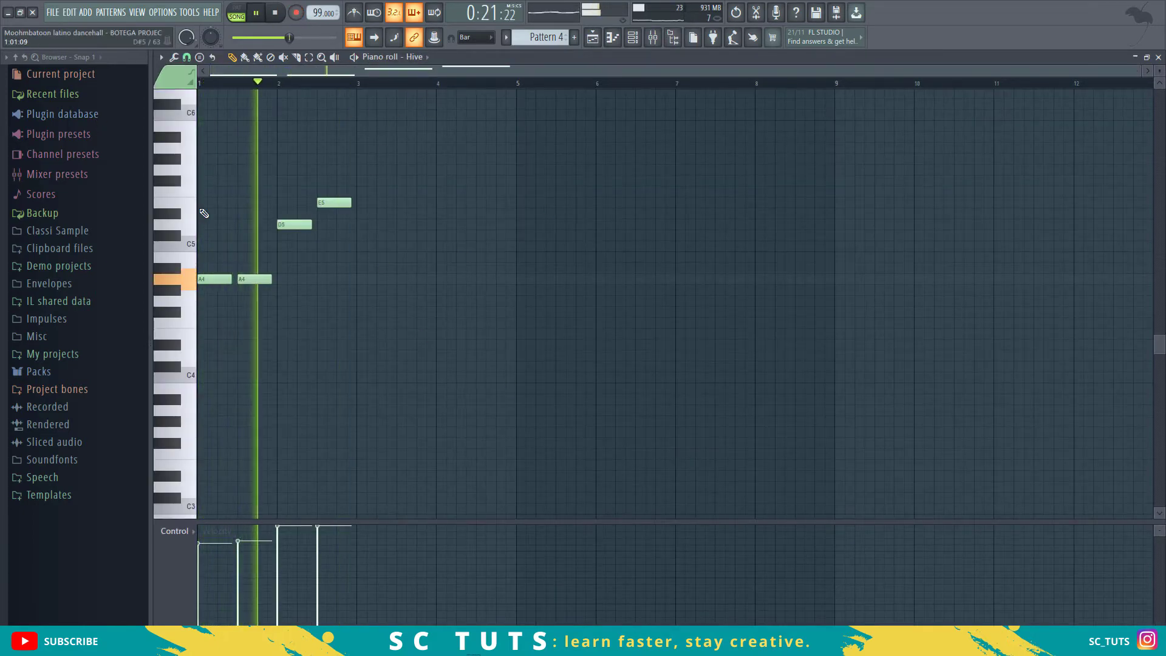
key("space")
scroll(214, 89, "up", 3)
scroll(214, 89, "up", 1)
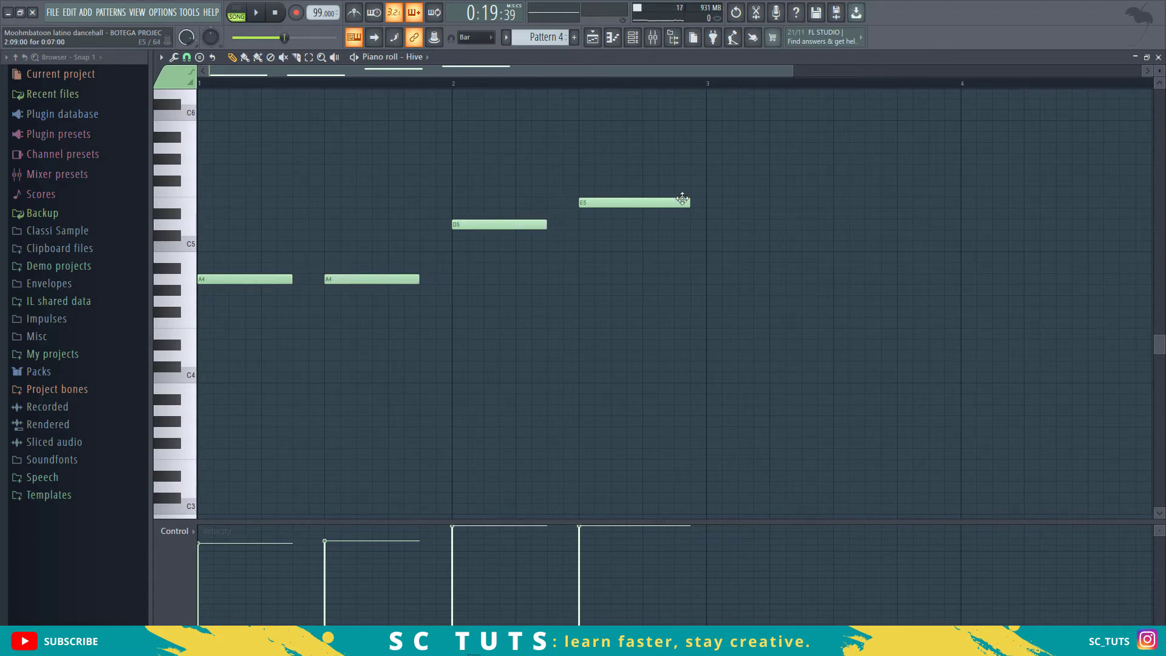
key("space")
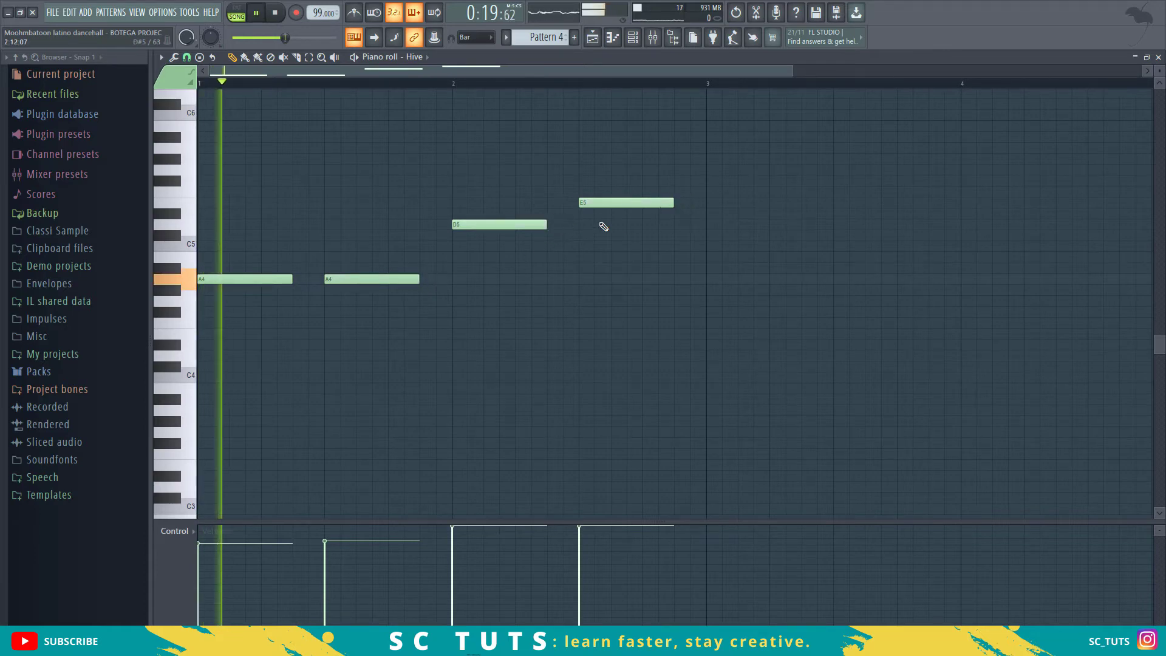
key("space")
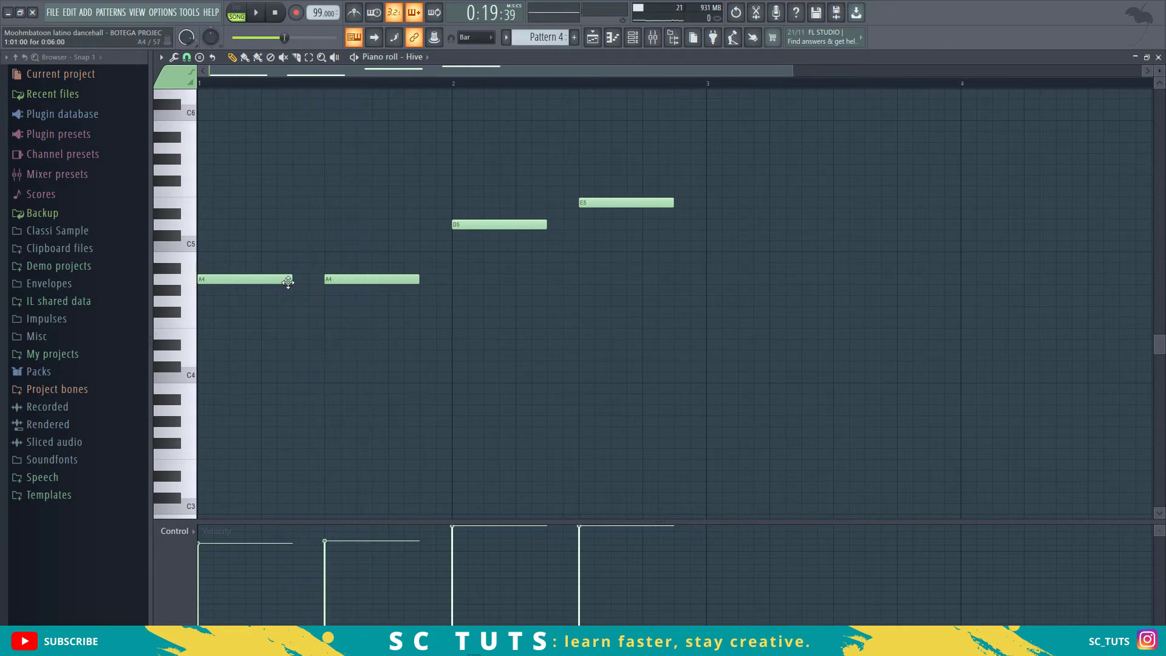
key("space")
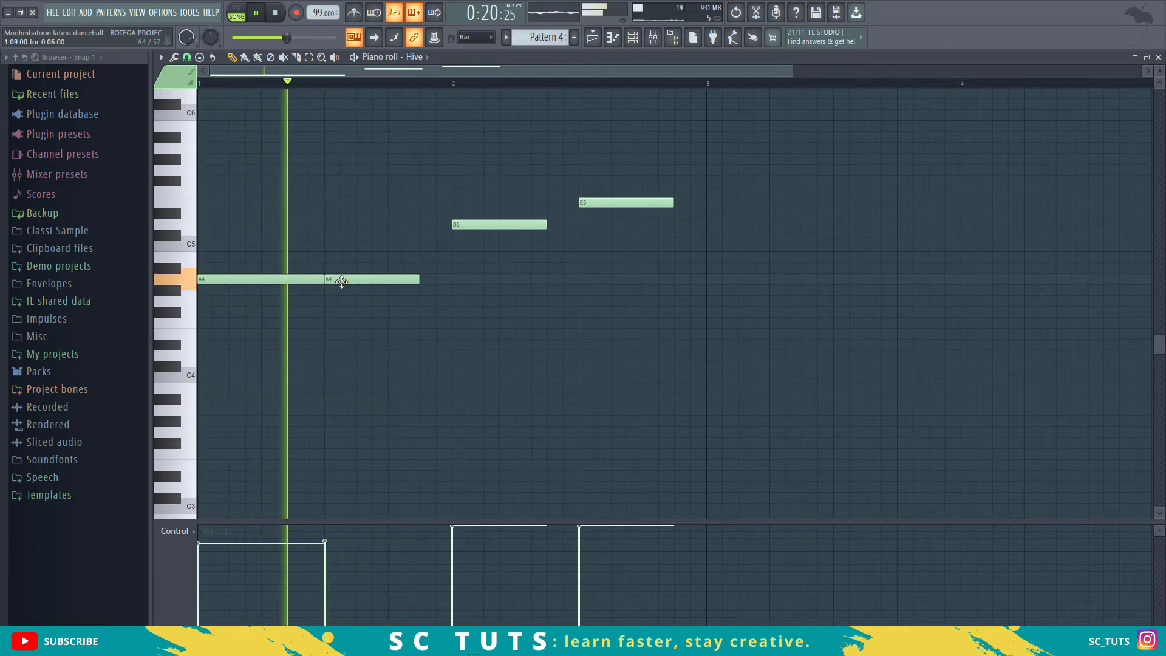
key("ctrl+z")
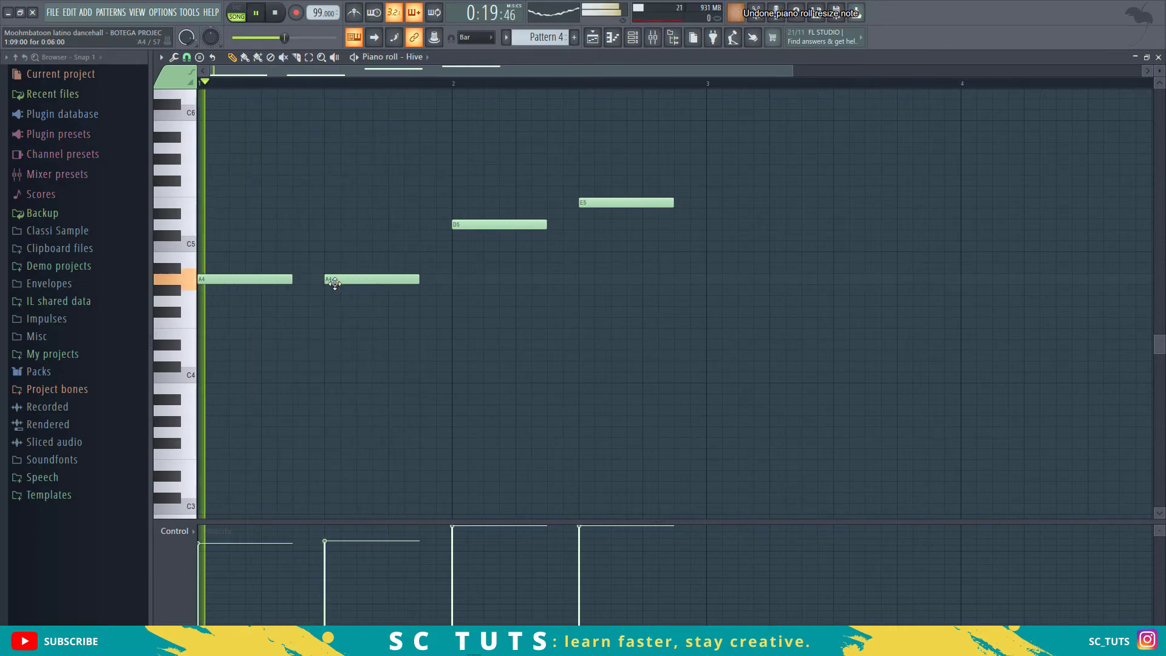
key("space")
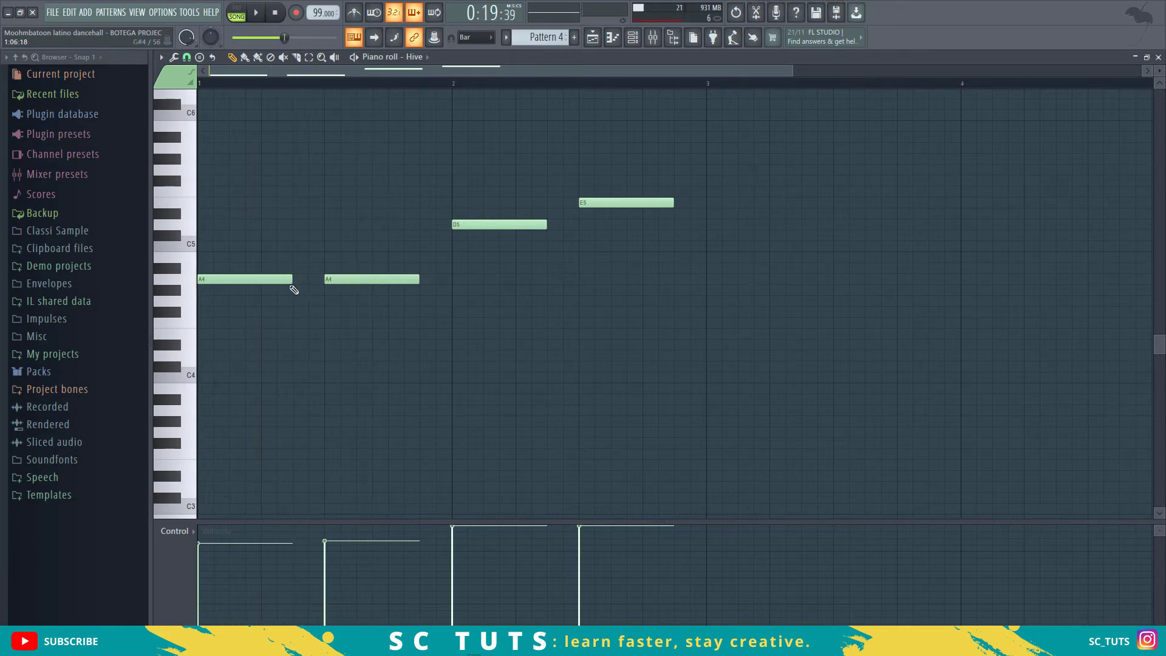
Step: Extend the two A4 notes, the D5 and the E5 to eight steps each so they connect without gaps, checking by playback
key("space")
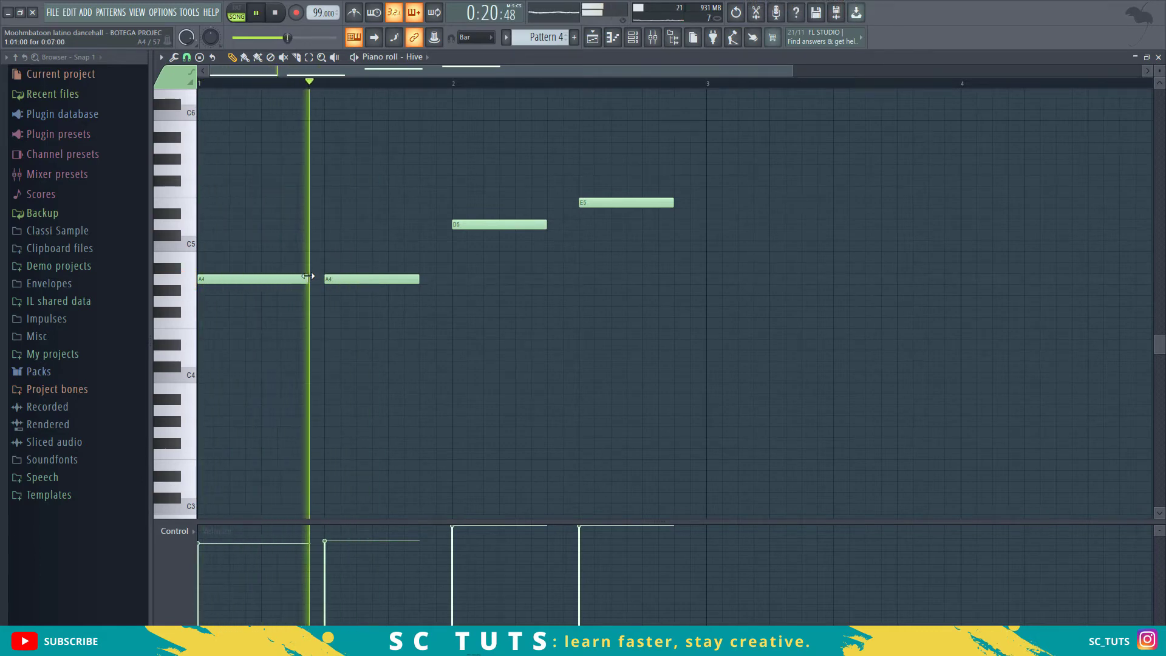
left_click_drag(417, 281, 435, 281)
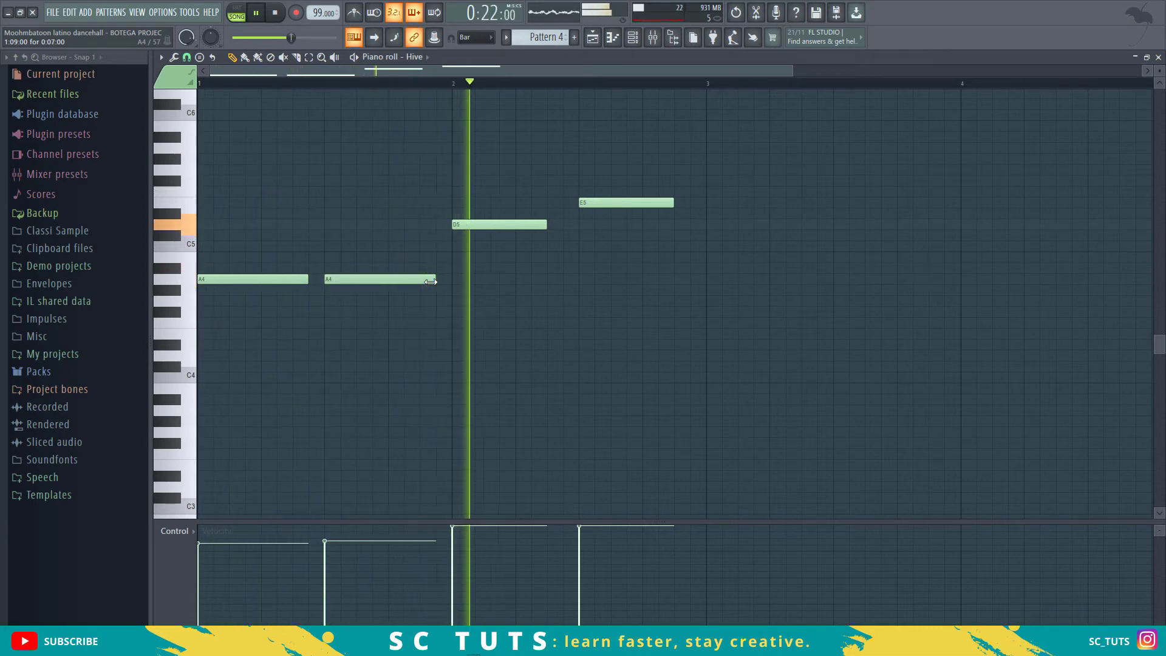
key("space")
key("space")
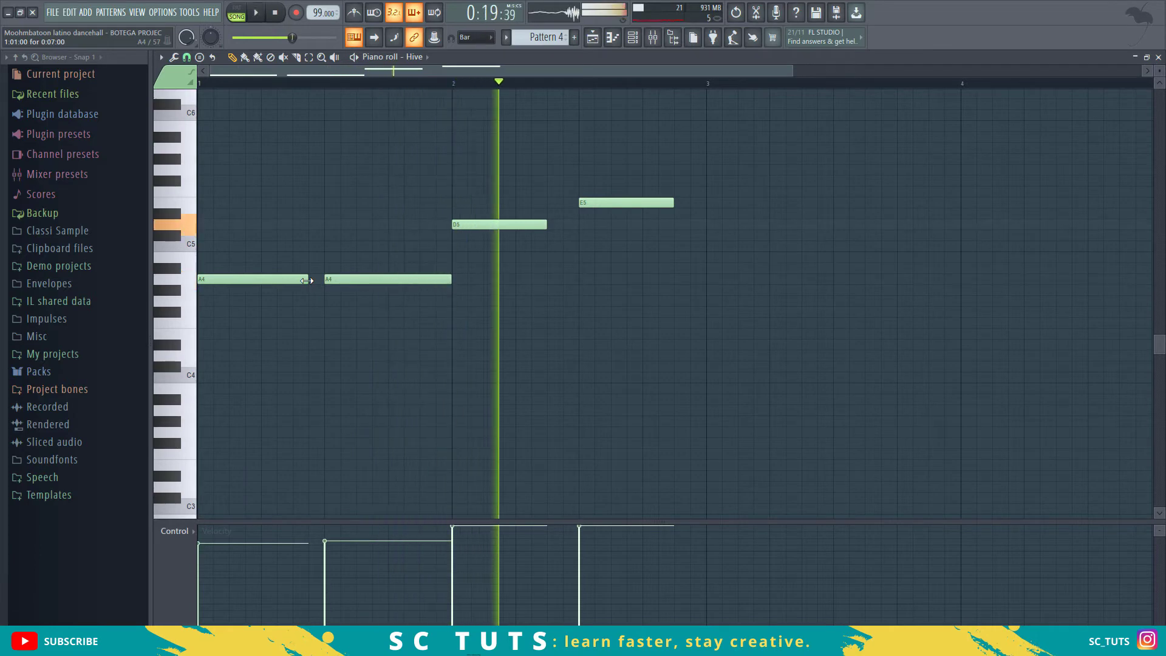
key("space")
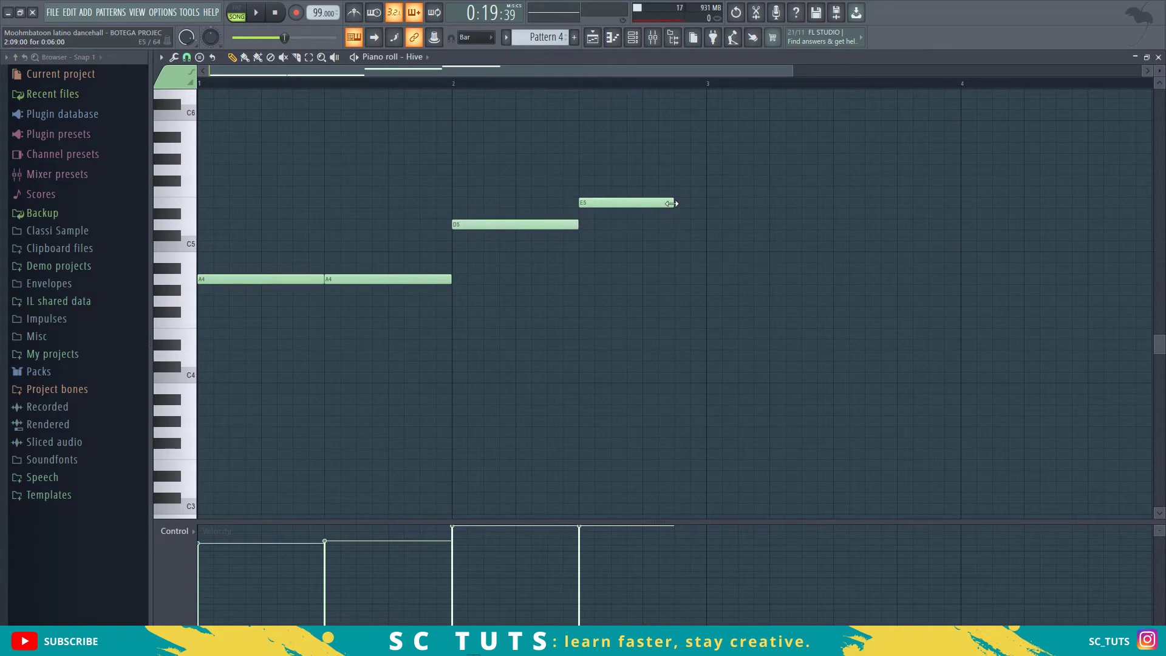
key("space")
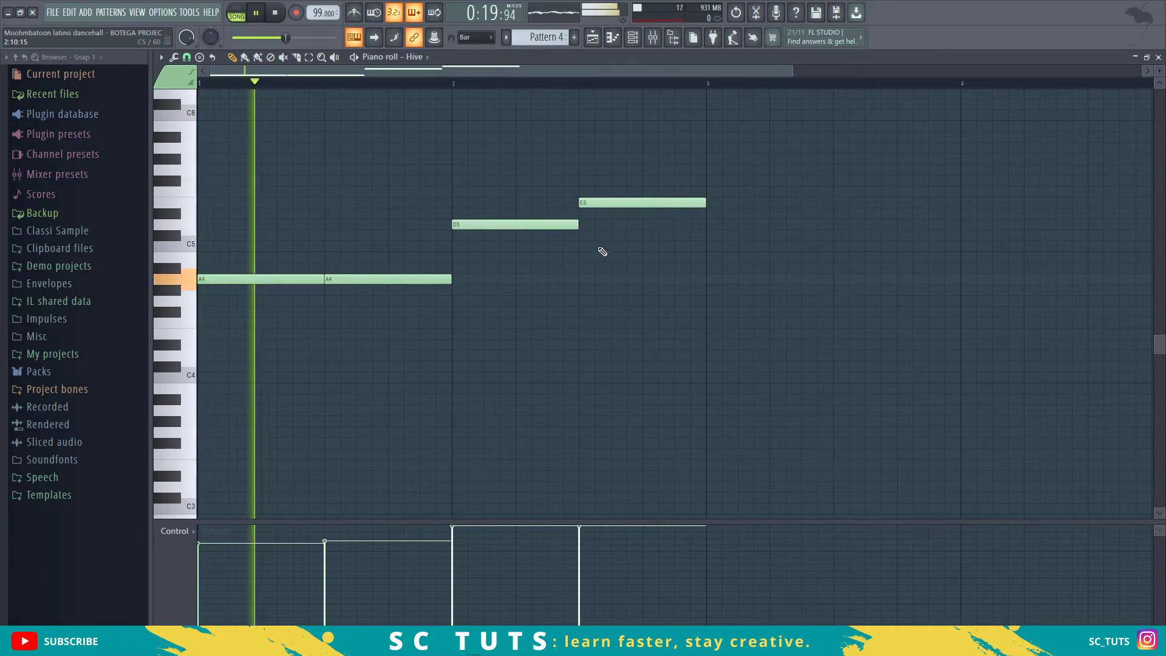
Step: Return to the playlist and duplicate the Pattern 4 clip on Track 5 until it fills bars 9–16
left_click(592, 38)
left_click(729, 477)
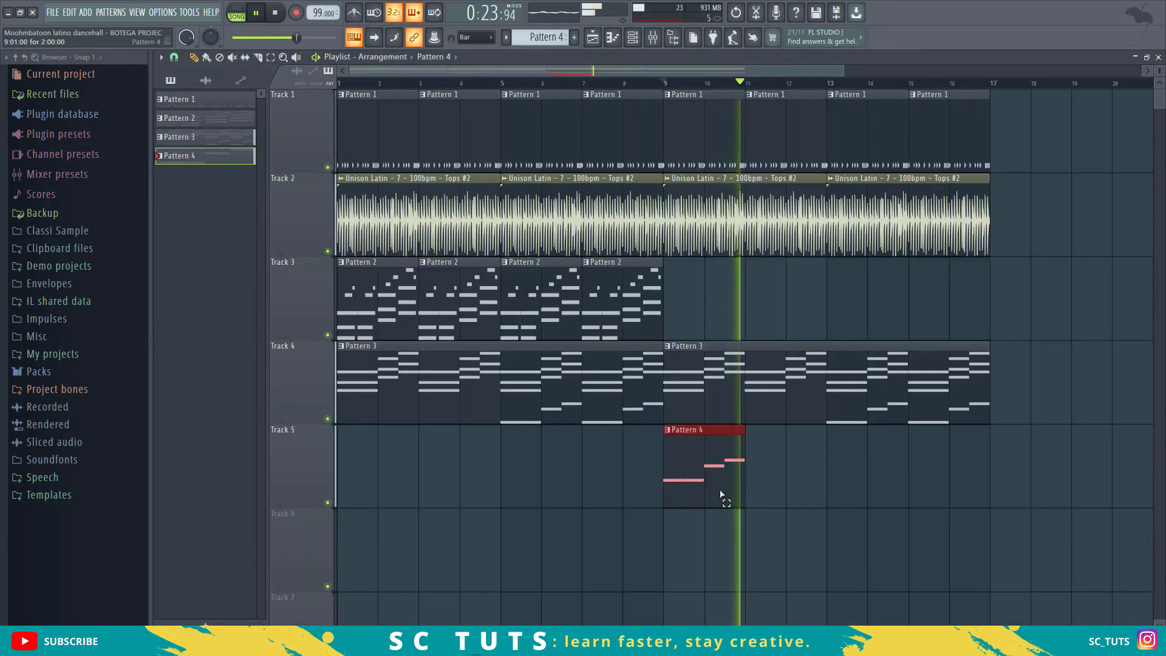
key("space")
key("ctrl+b")
key("ctrl+b")
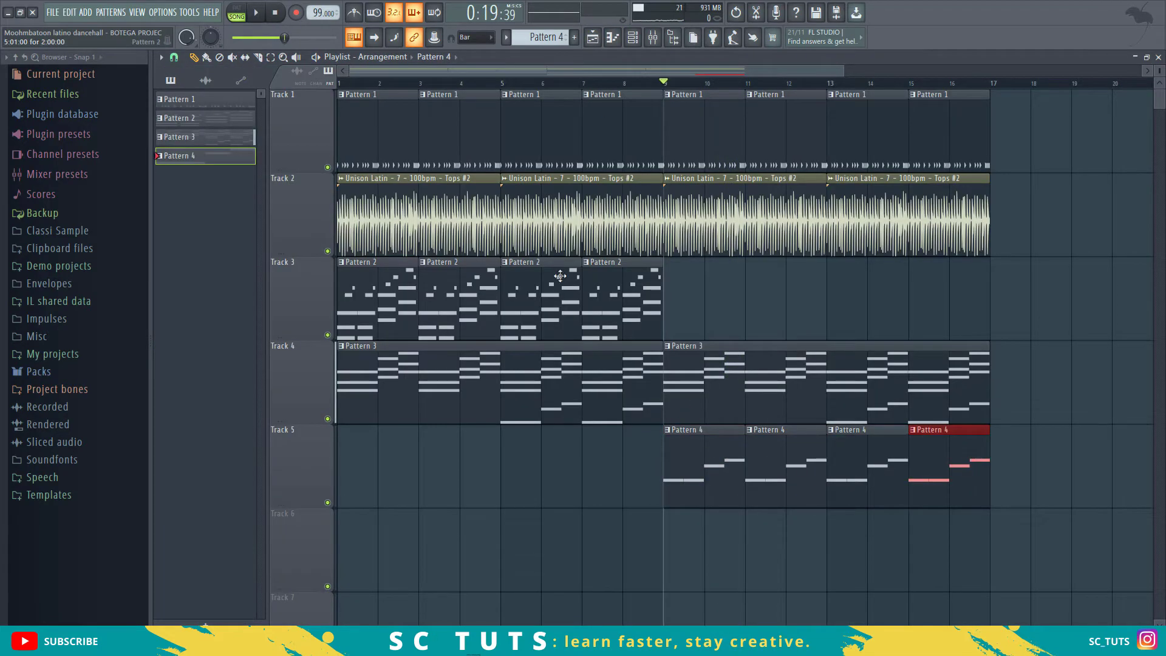
Step: Play the arrangement through bars 9–16 to hear how the Hive melody fits the drums and piano chords
scroll(621, 85, "down", 3)
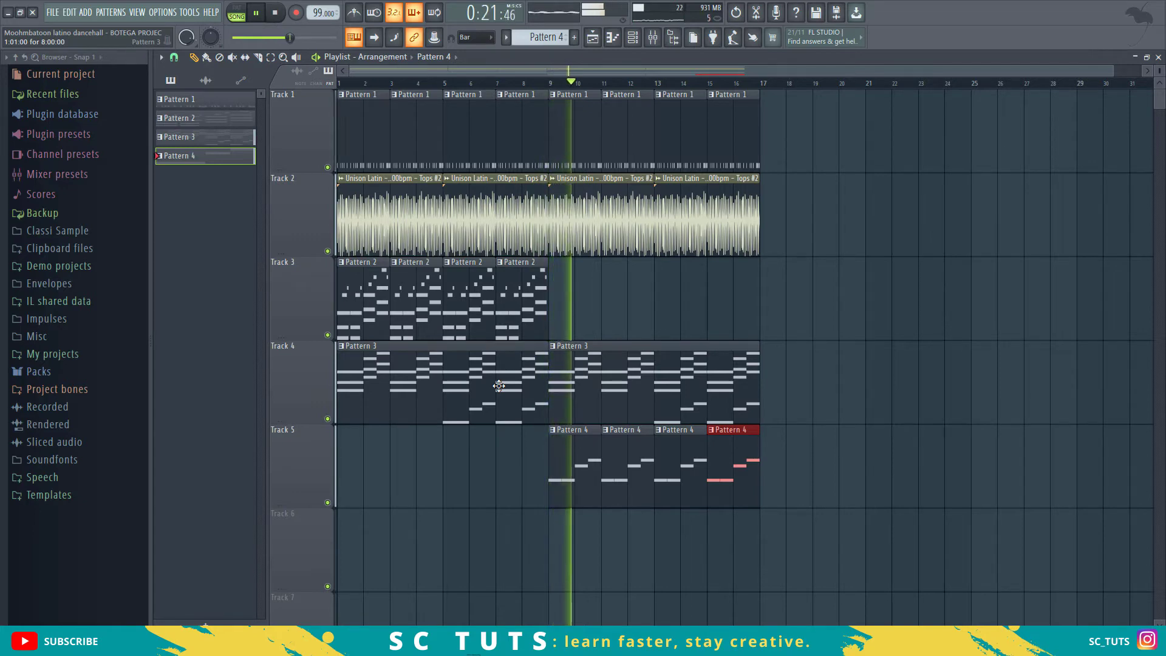
left_click(620, 485)
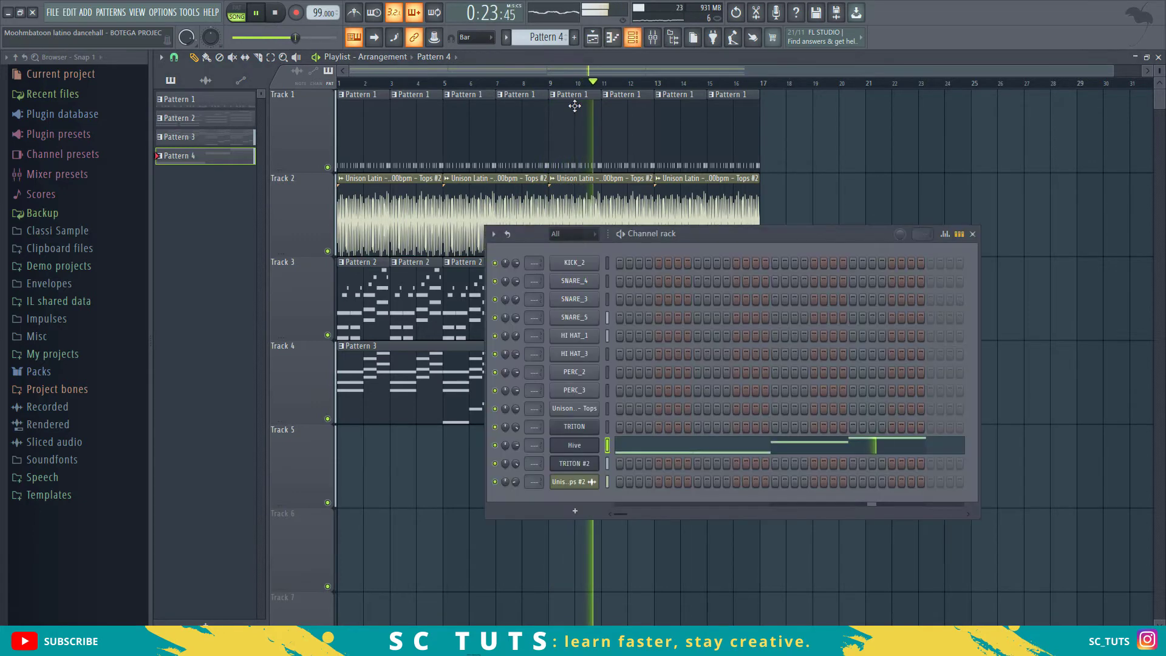
key("F6")
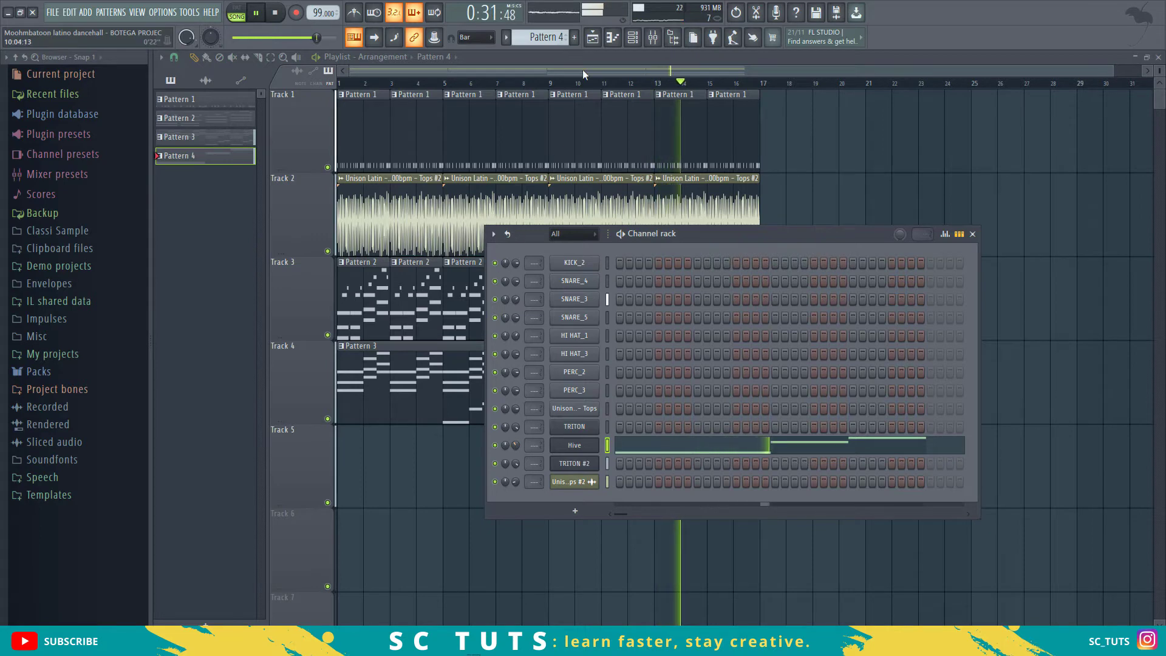
key("F6")
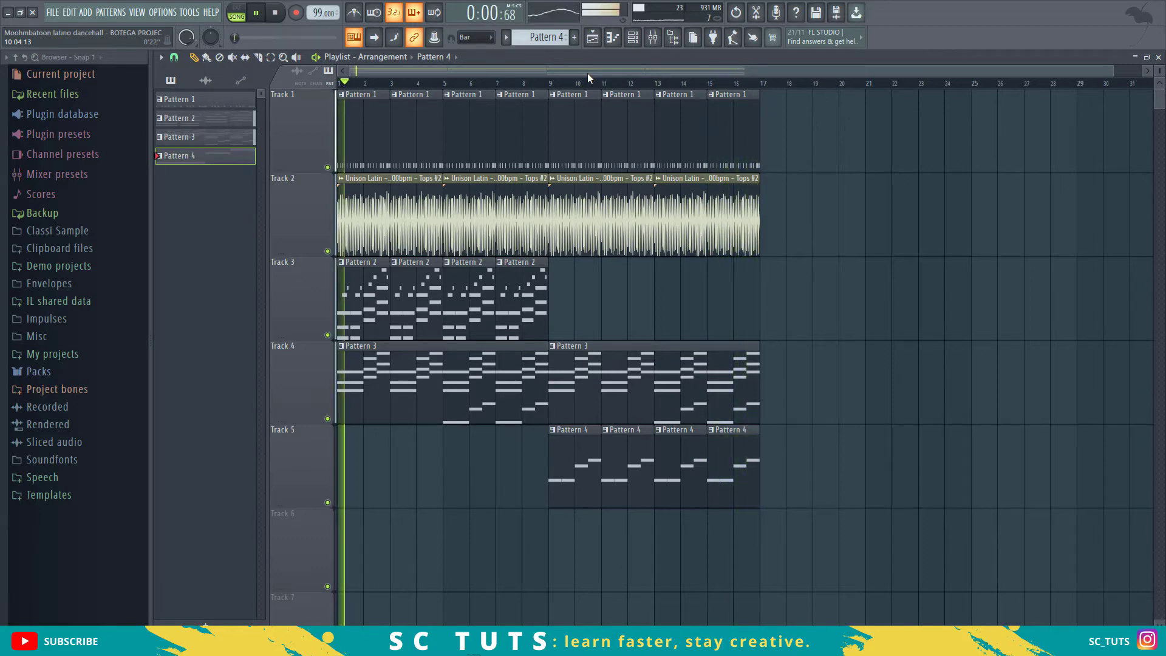
Step: Stop playback and insert a new TRITON instrument channel next to Hive in the channel rack
left_click(632, 37)
key("space")
right_click(582, 449)
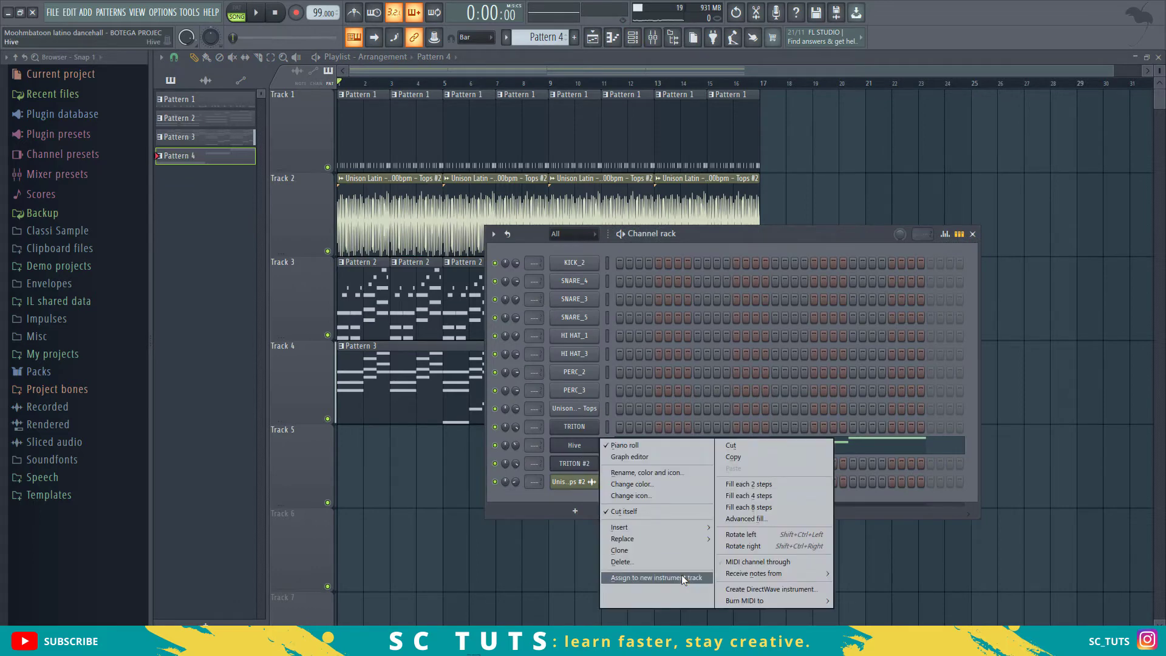
mouse_move(672, 529)
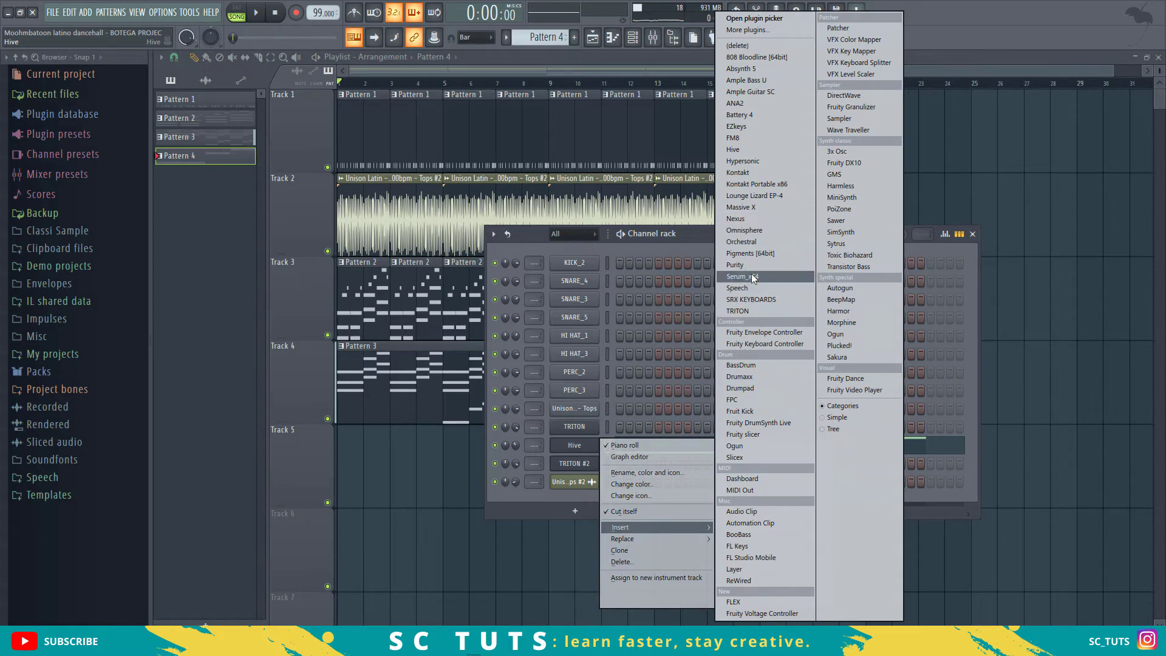
left_click(741, 311)
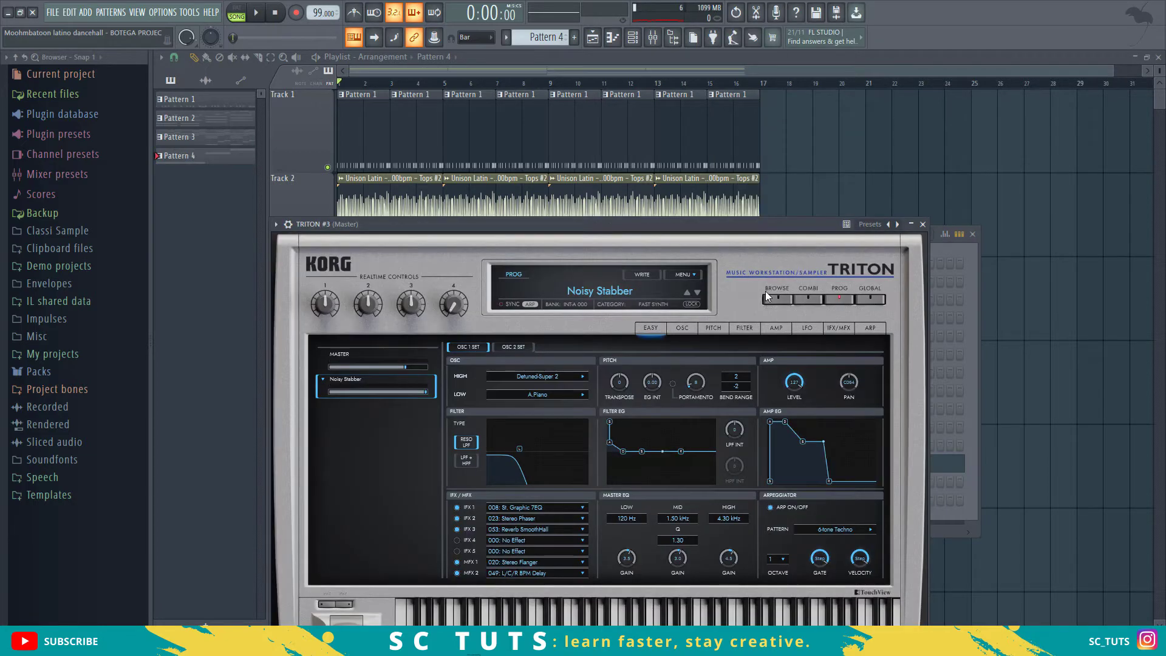
Step: Audition TRITON keyboard programs such as Piano Layers, load Hollow Tine EP, and close the instrument window
left_click(767, 294)
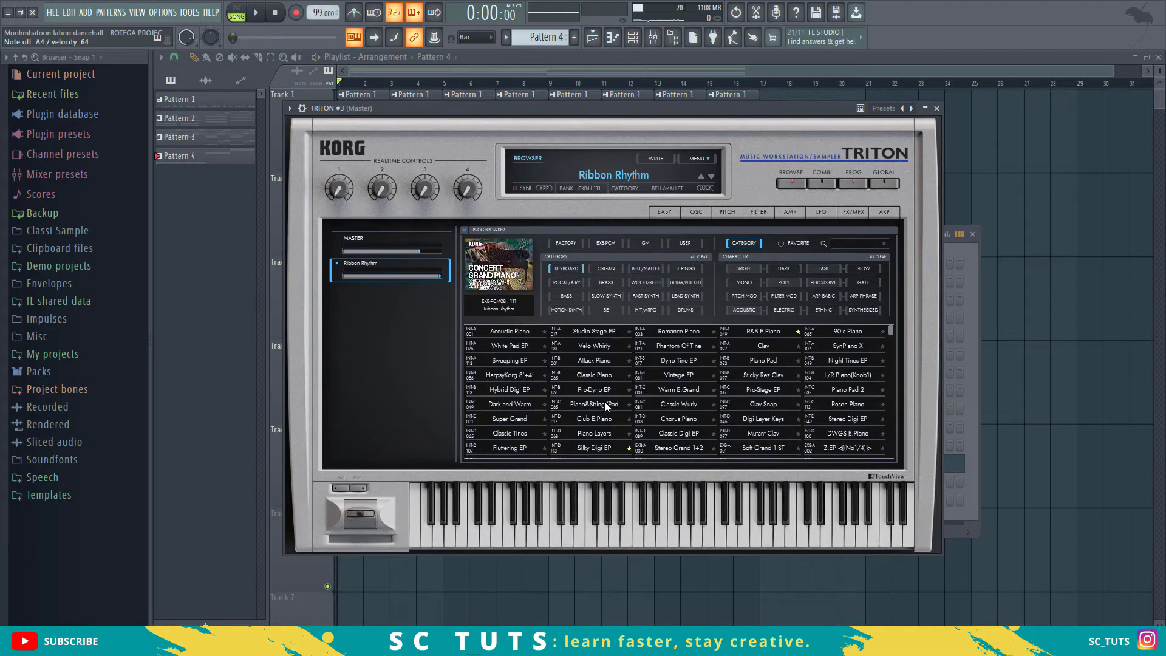
scroll(605, 407, "down", 1)
left_click(605, 404)
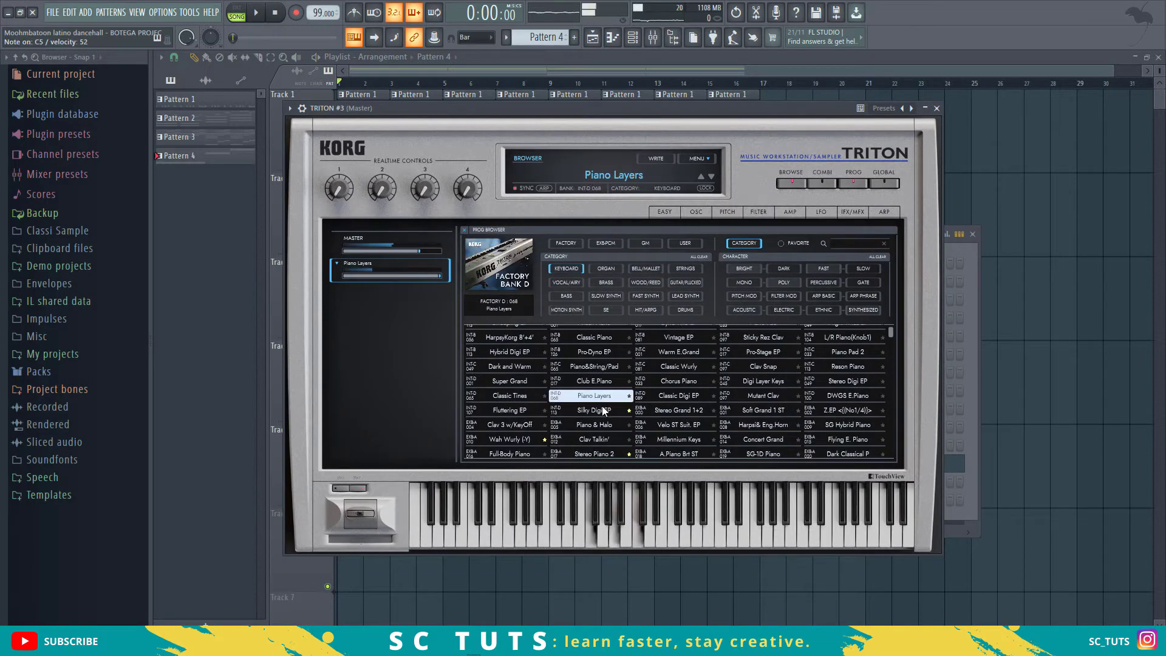
left_click(604, 411)
scroll(708, 431, "down", 3)
left_click(675, 438)
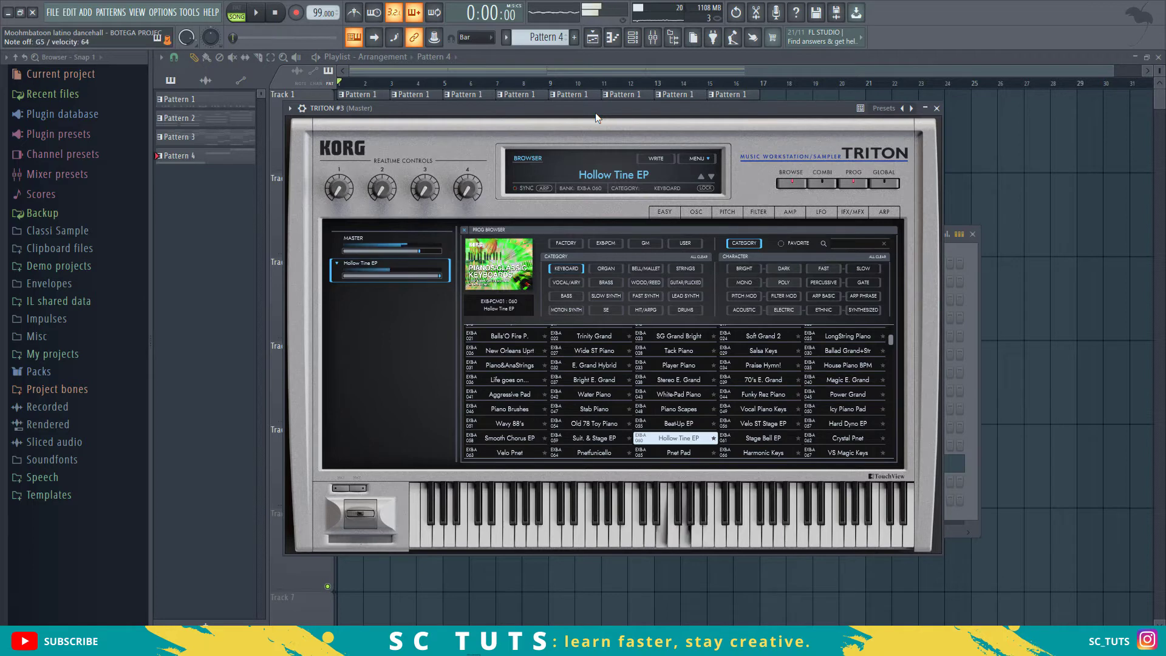
left_click(556, 64)
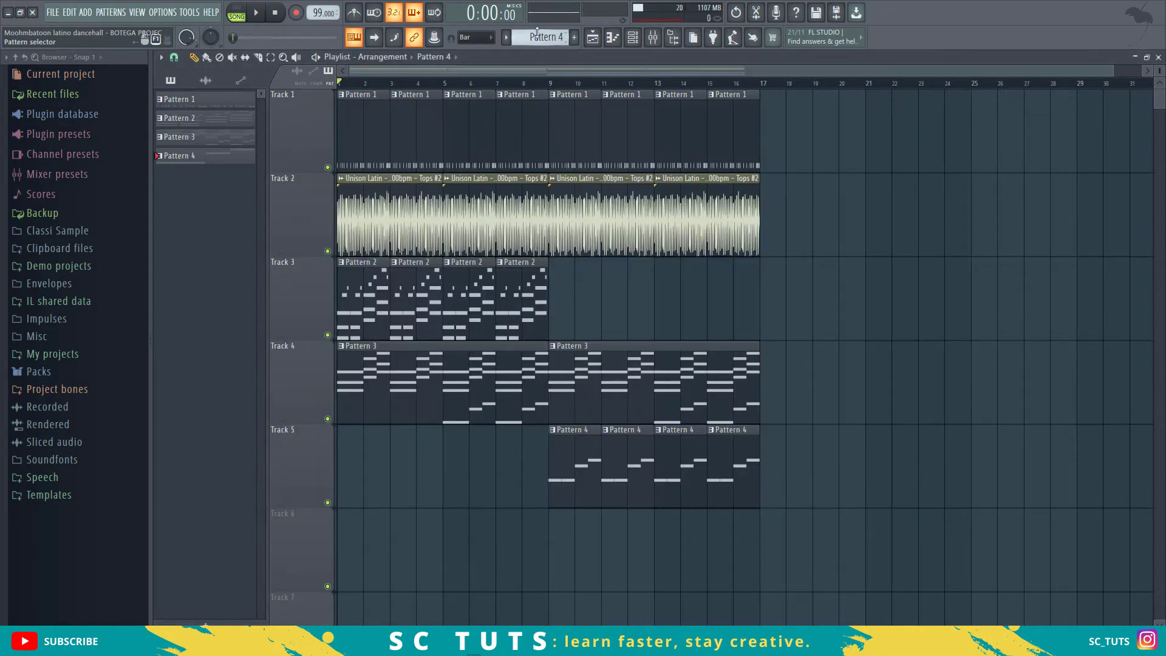
Step: Create a new pattern and record a four-chord TRITON electric piano progression into bars 1–2
left_click(537, 37)
left_click(545, 65)
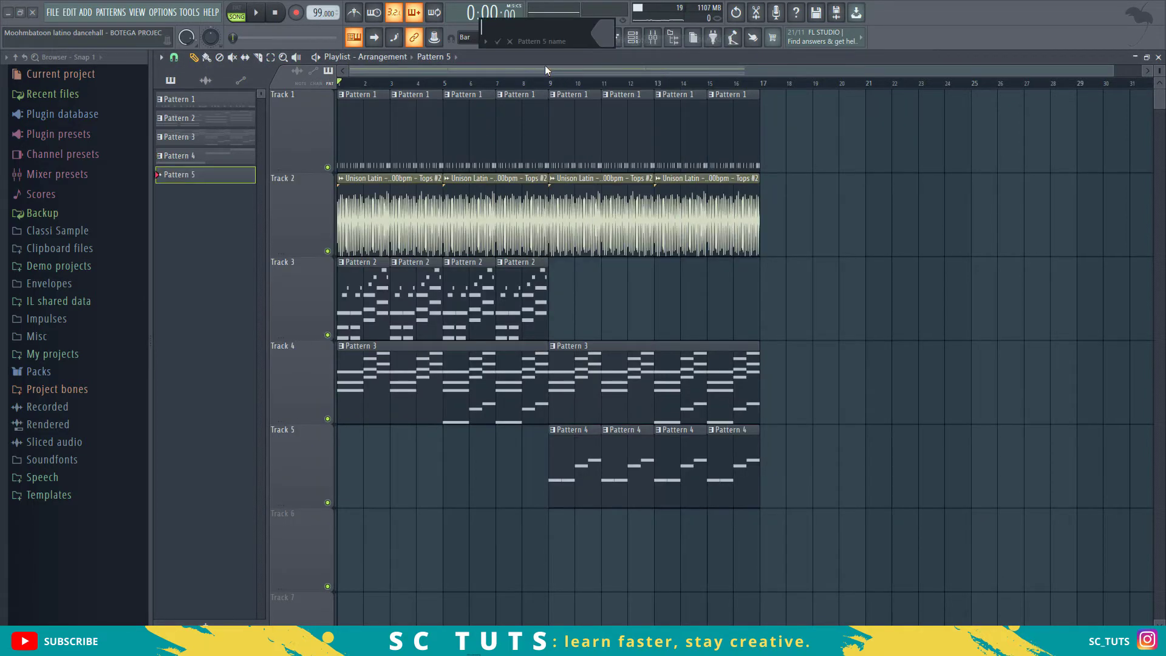
left_click(499, 42)
scroll(397, 489, "down", 1)
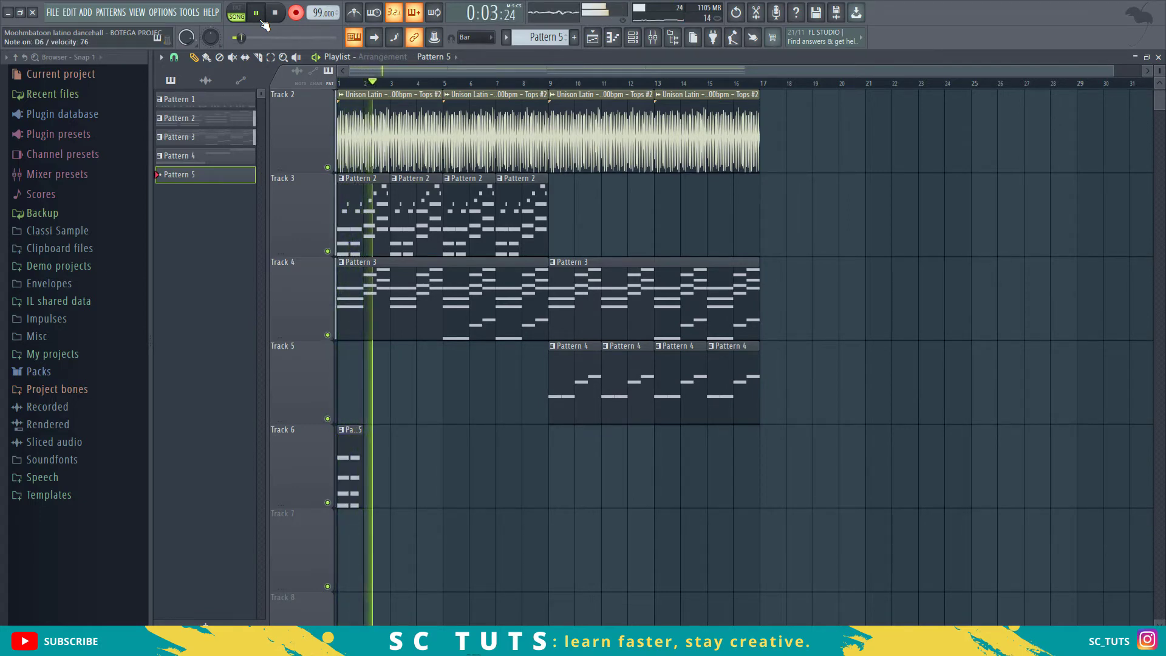
key("space")
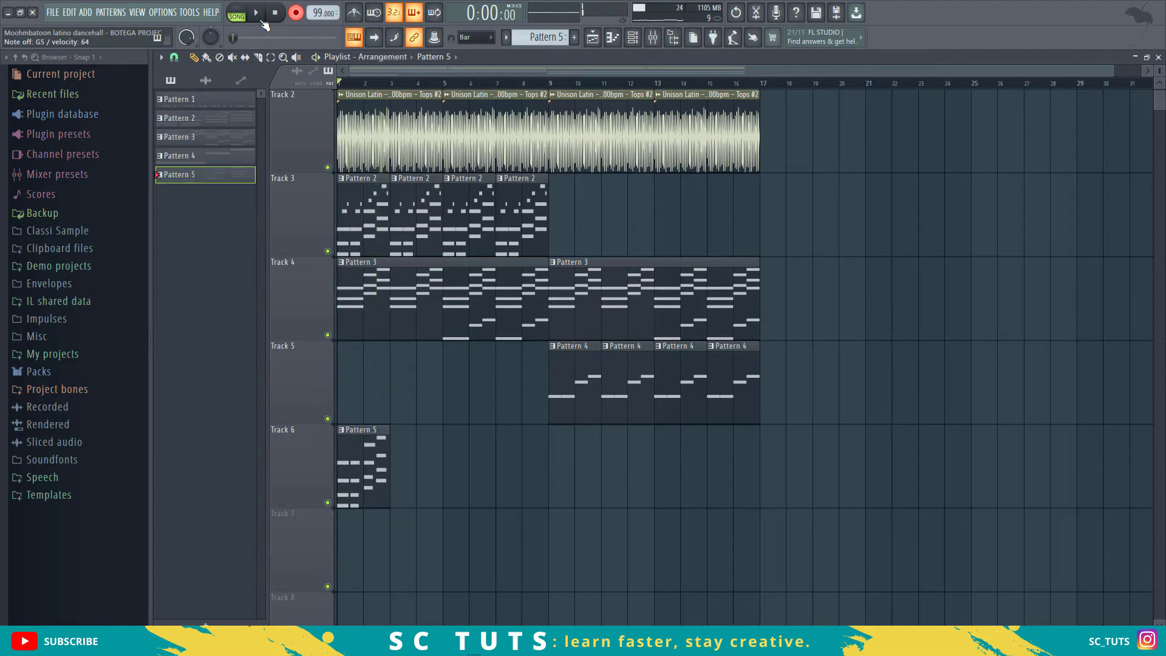
Step: Play back the recorded Pattern 5 chords, open them in the piano roll and quantize the notes
key("space")
double_click(352, 482)
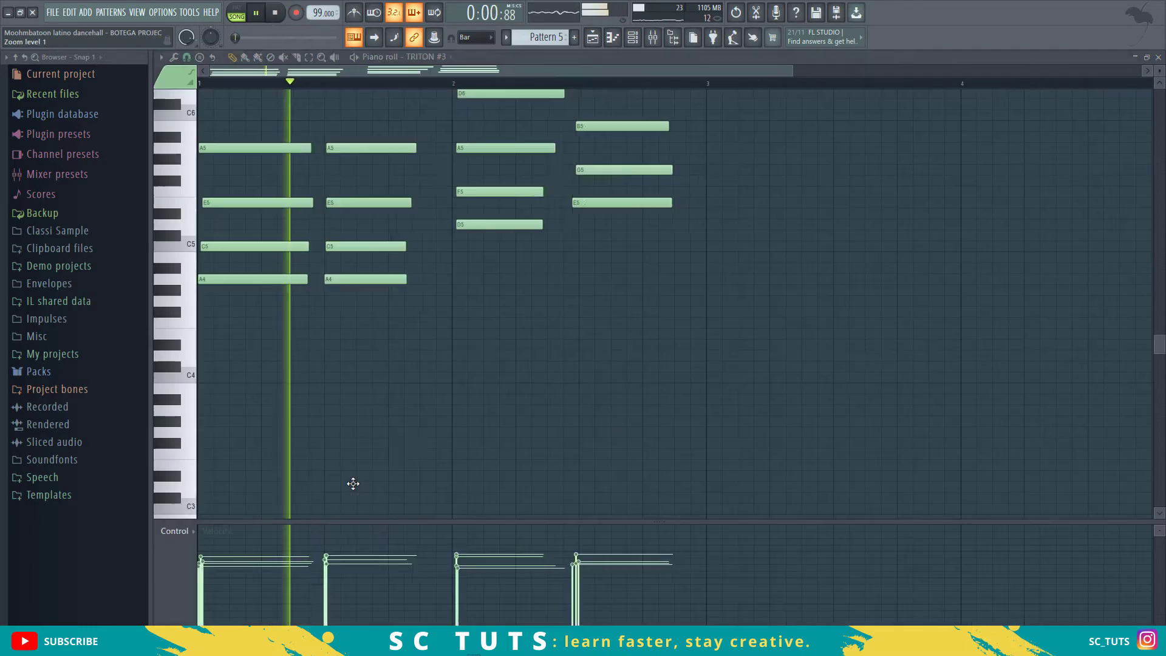
key("space")
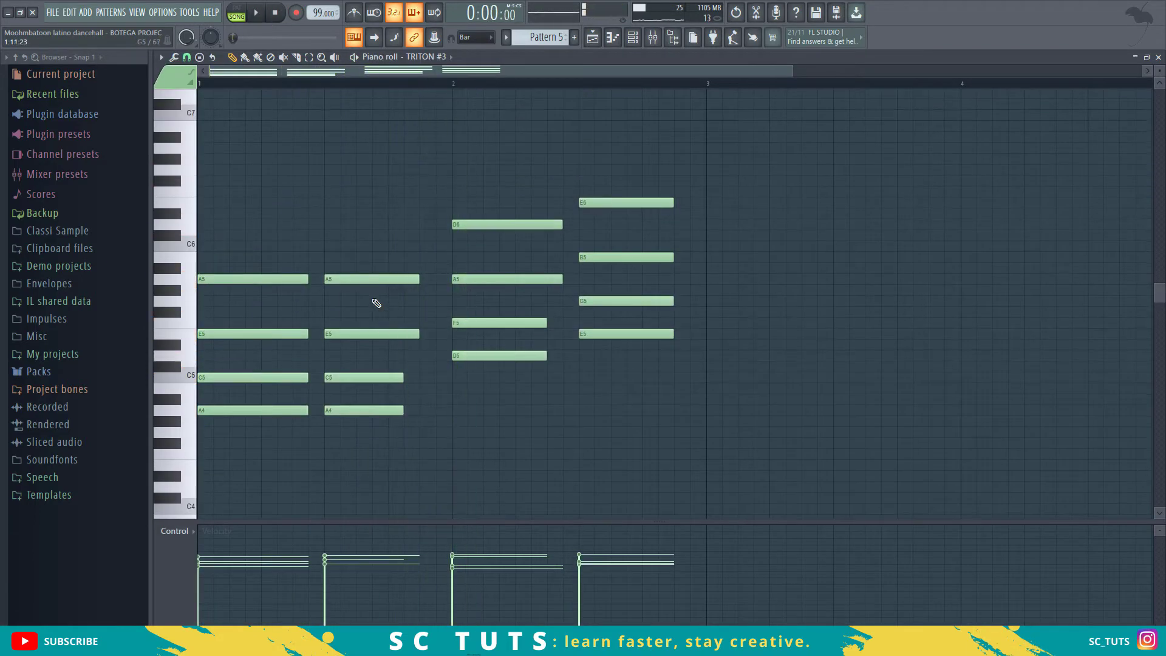
Step: Lengthen the notes of the second chord in the piano roll to match the length of the first chord
left_click_drag(377, 304, 414, 412, "ctrl")
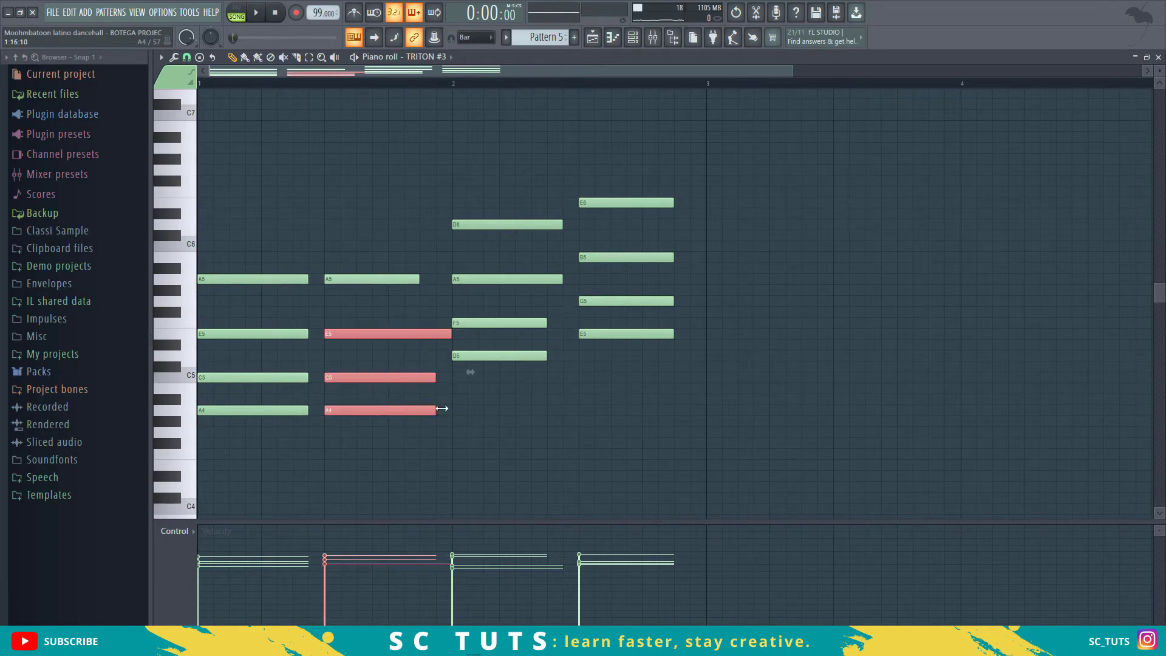
left_click(444, 335)
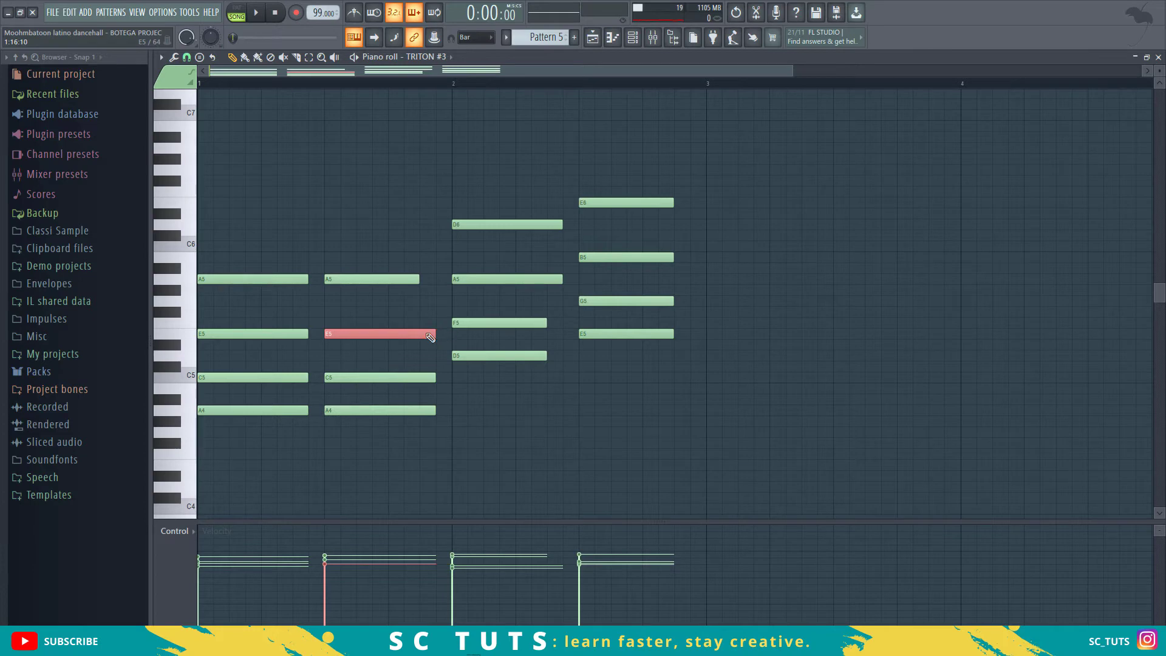
left_click_drag(326, 219, 260, 412)
scroll(450, 422, "down", 2)
key("space")
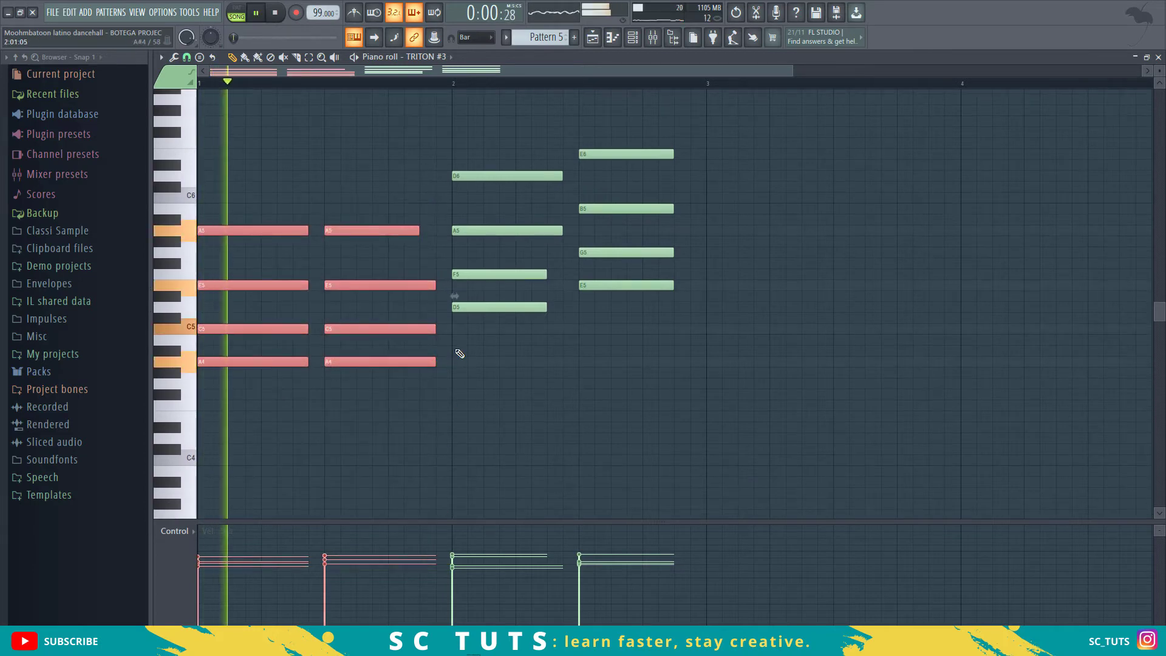
scroll(477, 274, "up", 1)
scroll(477, 274, "up", 3)
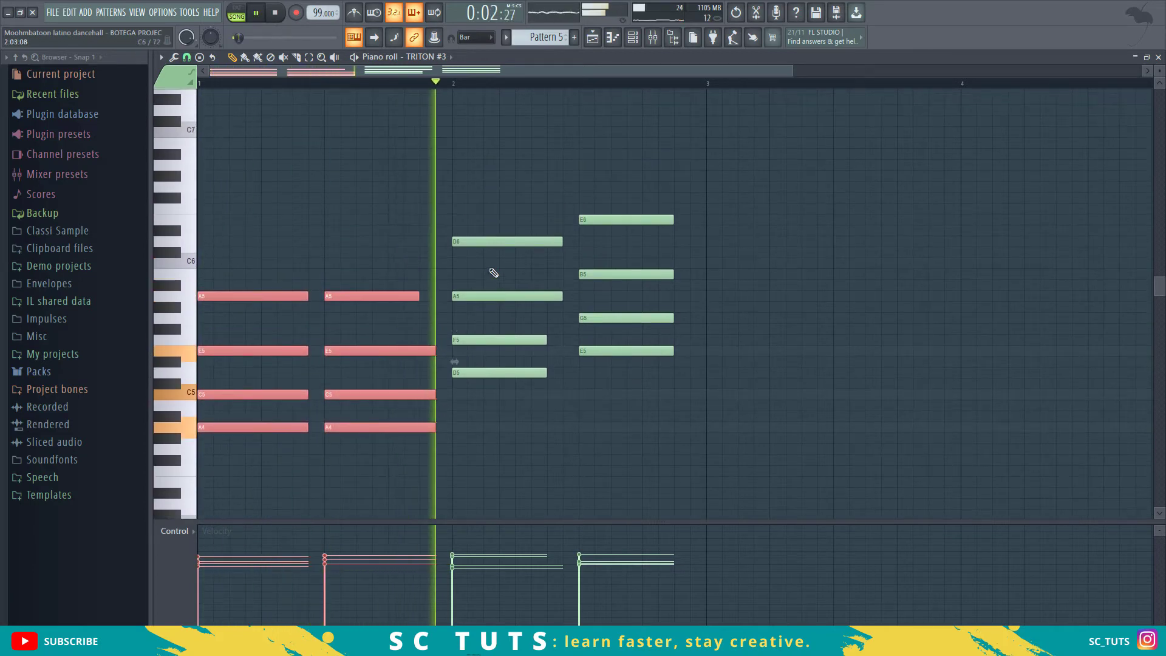
key("space")
left_click(411, 297)
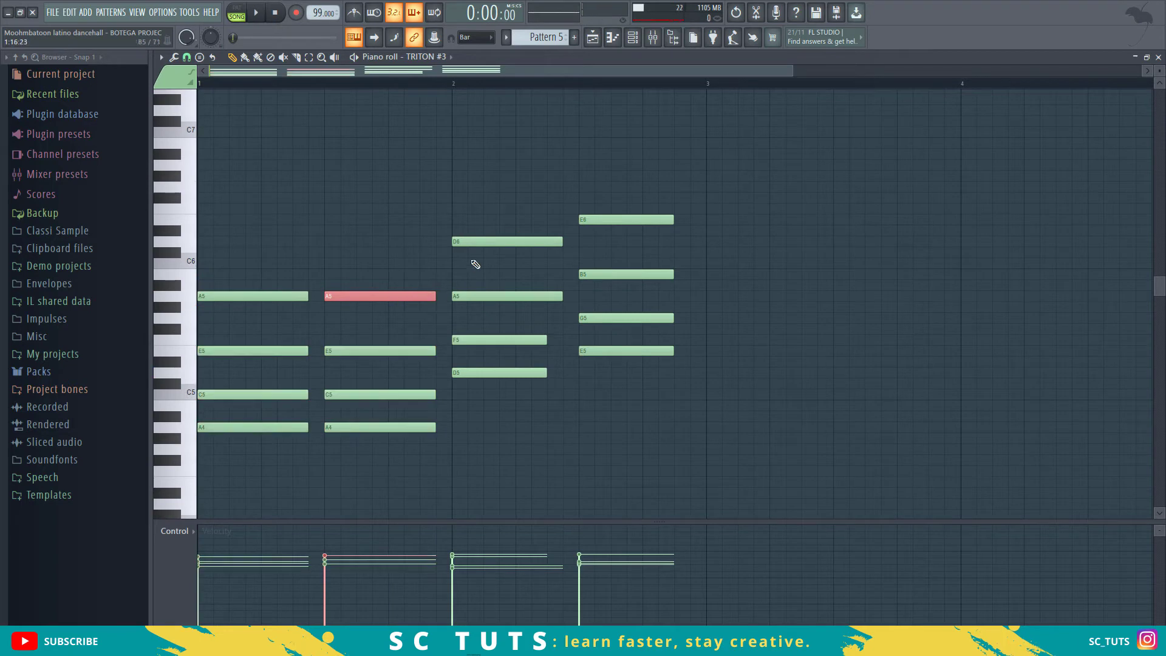
Step: Lengthen the third chord's F5 and D5 notes and the whole fourth chord to the same length, and play the result
left_click_drag(538, 329, 549, 382)
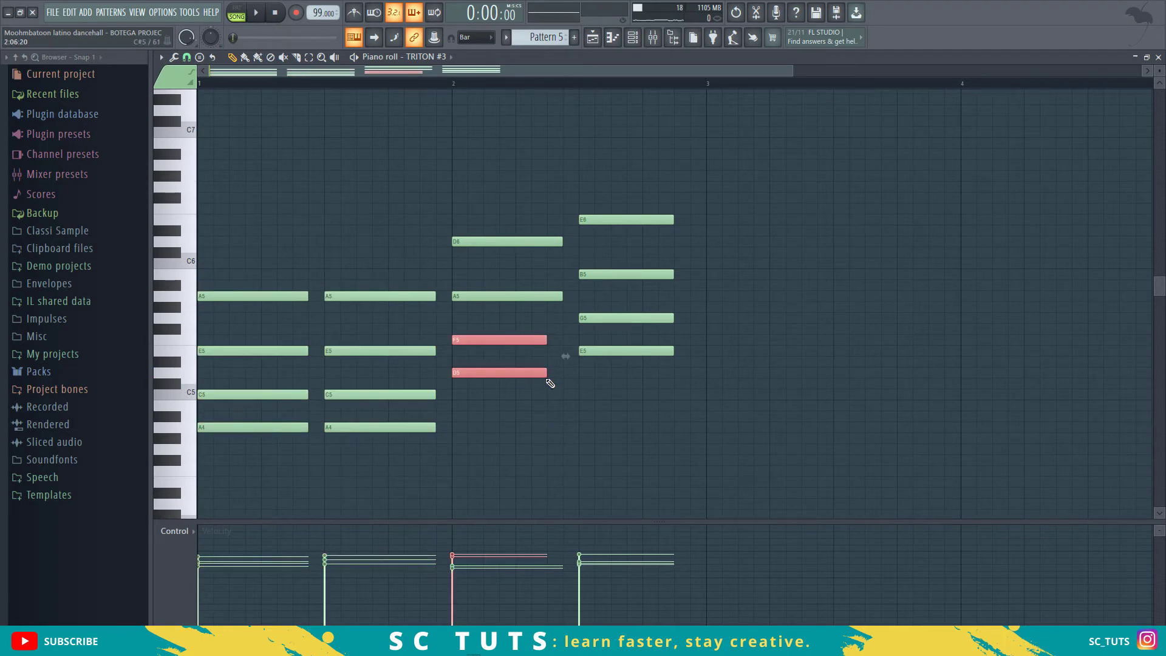
left_click_drag(649, 192, 672, 353)
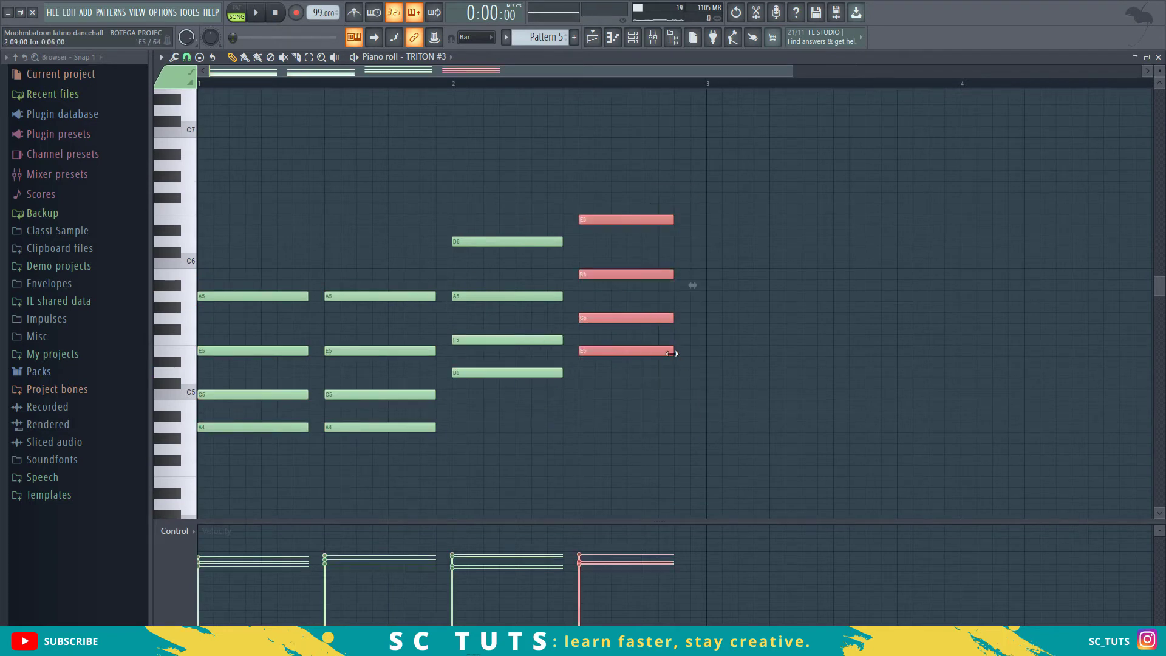
key("space")
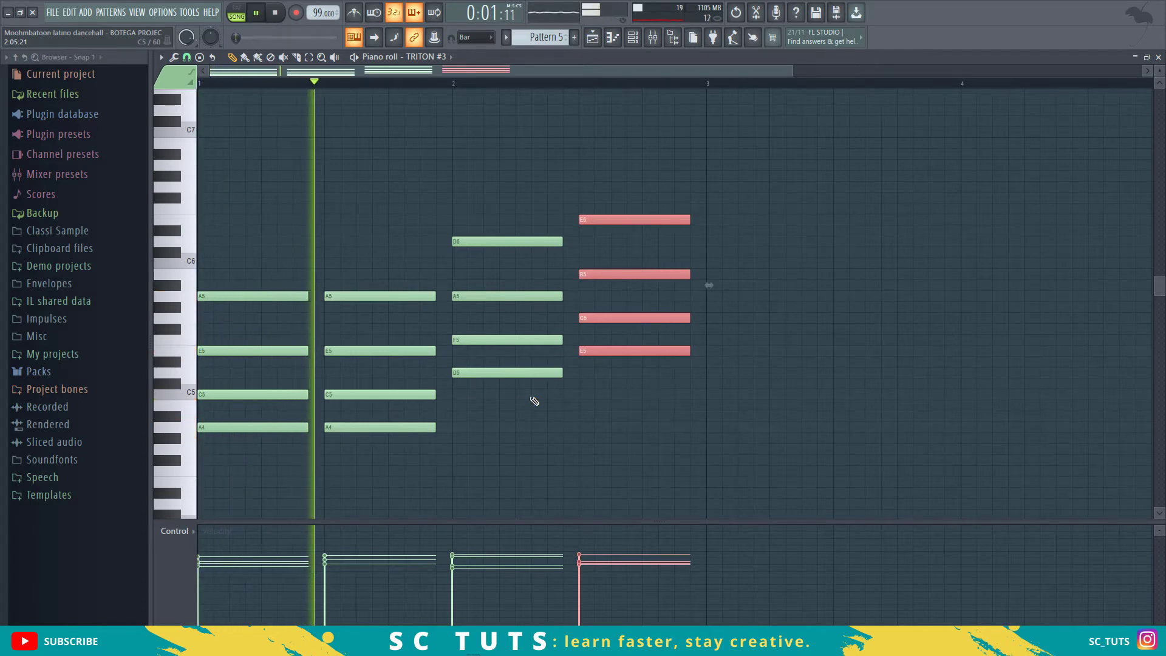
scroll(603, 367, "up", 8)
scroll(609, 381, "down", 6)
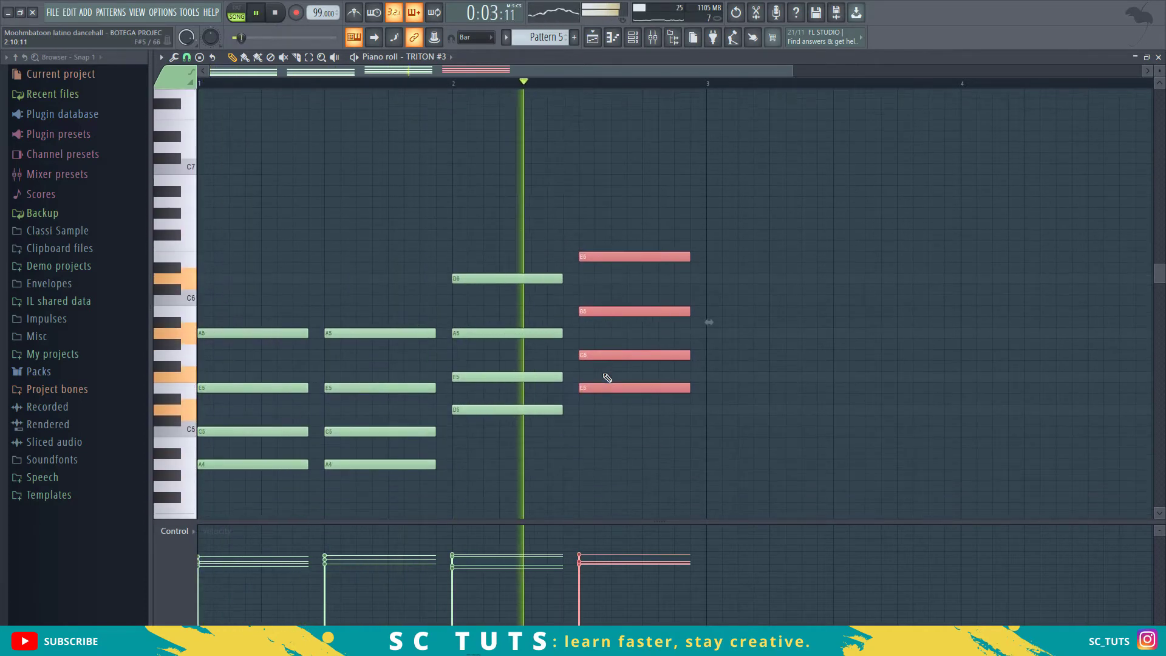
scroll(607, 378, "up", 1)
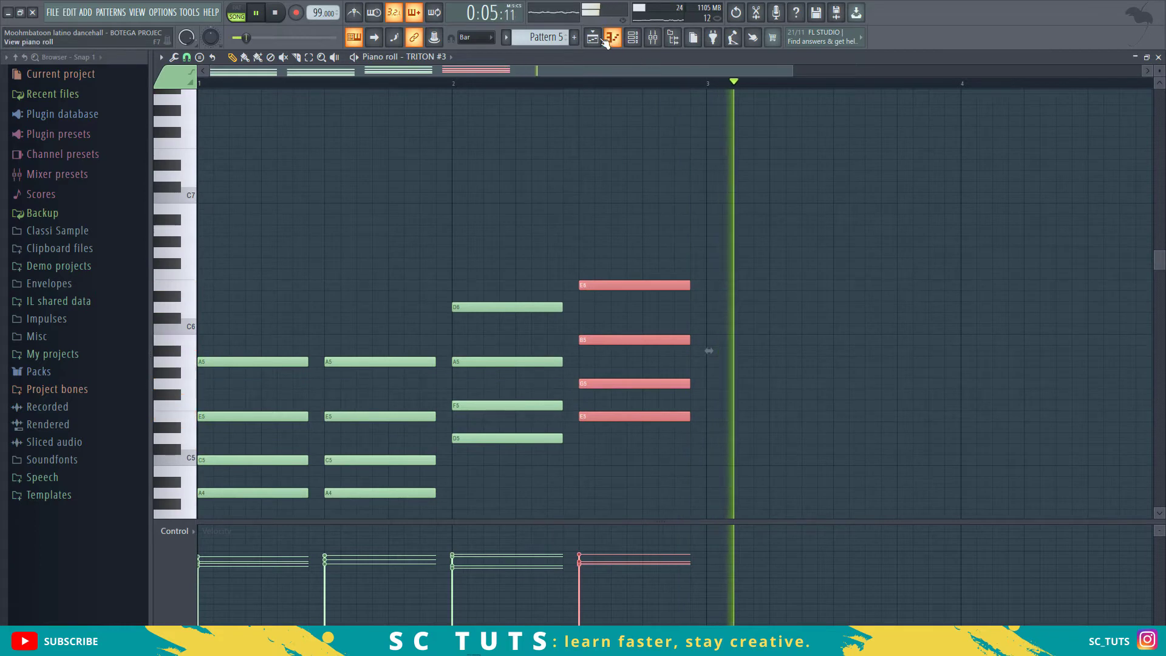
Step: Return to the playlist and duplicate the Pattern 5 clip on Track 6 until it fills bars 1–16
key("space")
key("F5")
left_click_drag(408, 341, 355, 507)
key("ctrl+b")
key("ctrl+b")
key("ctrl+b")
key("ctrl+b")
key("ctrl+b")
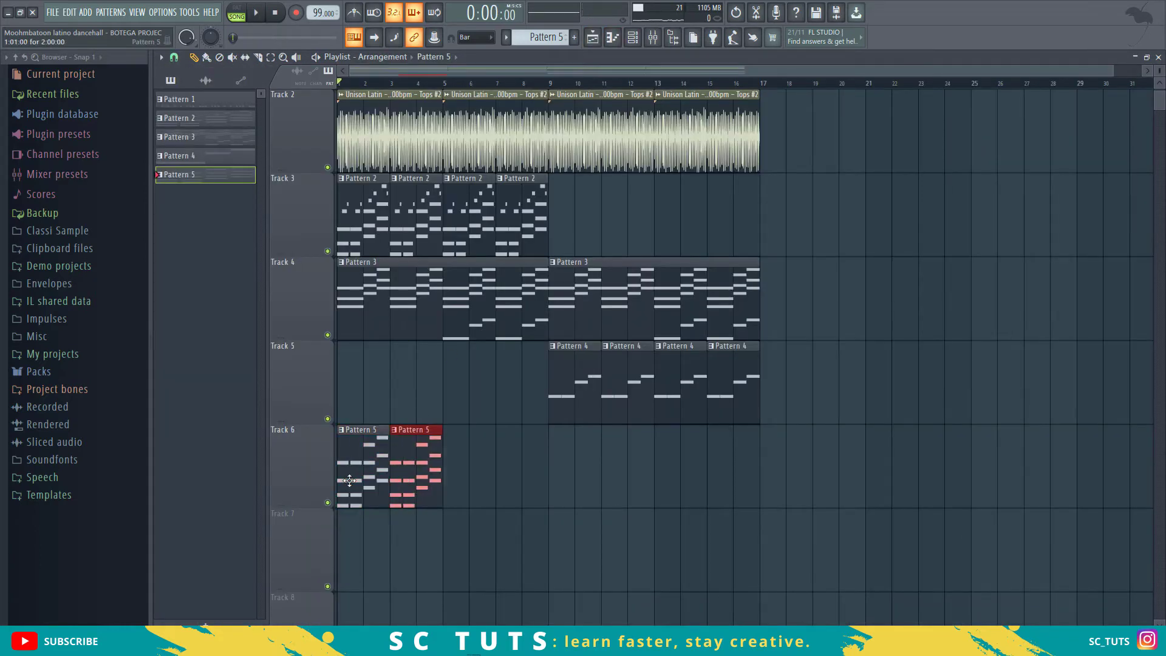
key("ctrl+b")
key("ctrl+b")
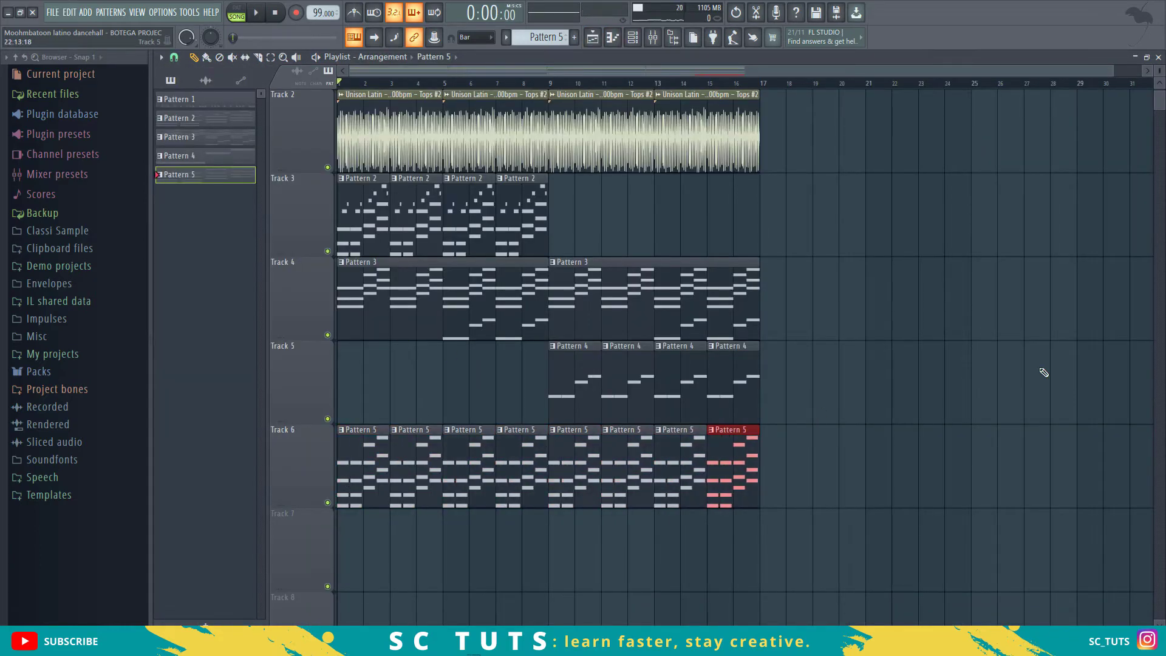
Step: Play the arrangement and save it over the zipped project "Moohmbatoon latino dancehall - BOTEGA PROJECT FILE"
left_click_drag(1156, 71, 1156, 75)
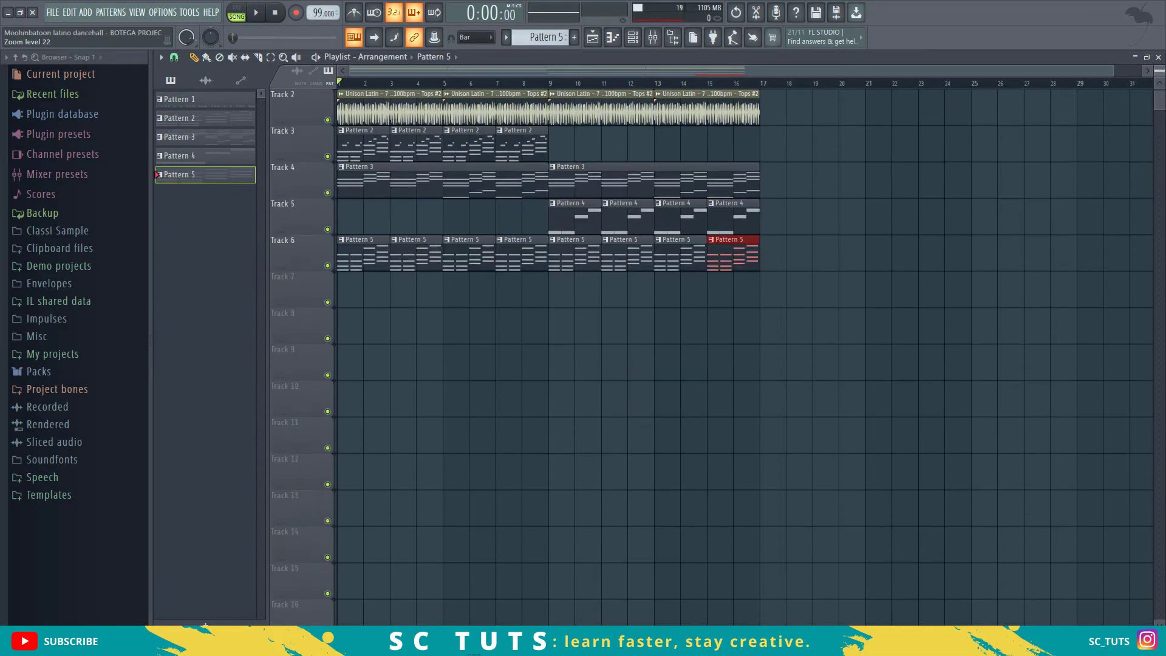
scroll(665, 353, "up", 1)
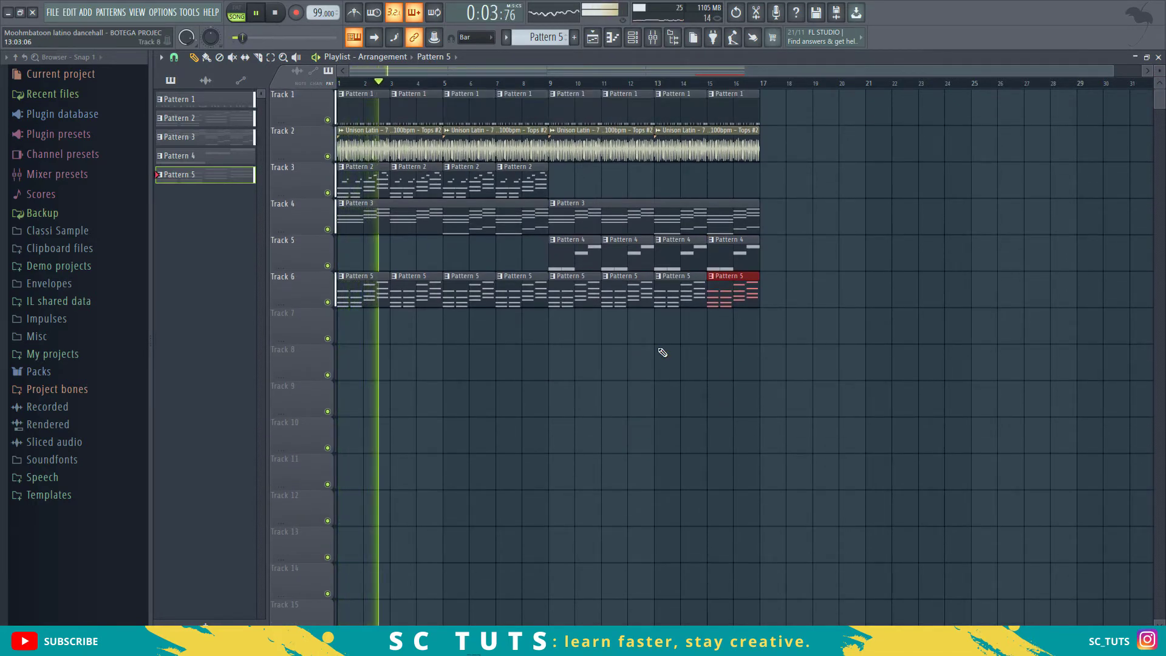
key("ctrl+shift+s")
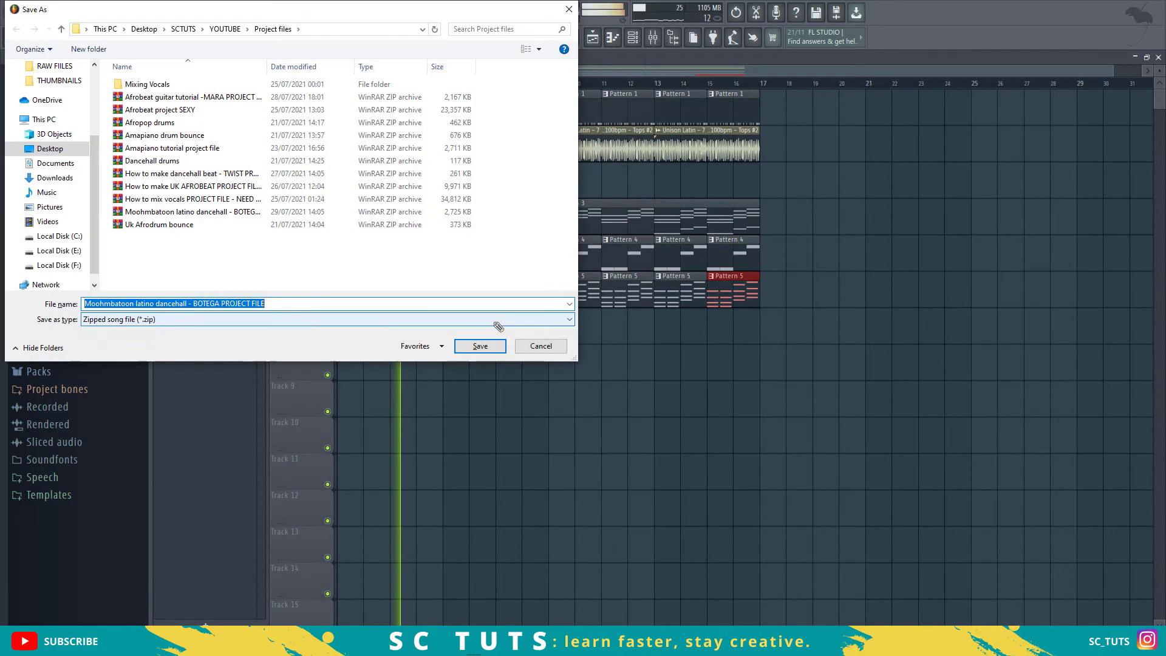
key("Return")
key("Return")
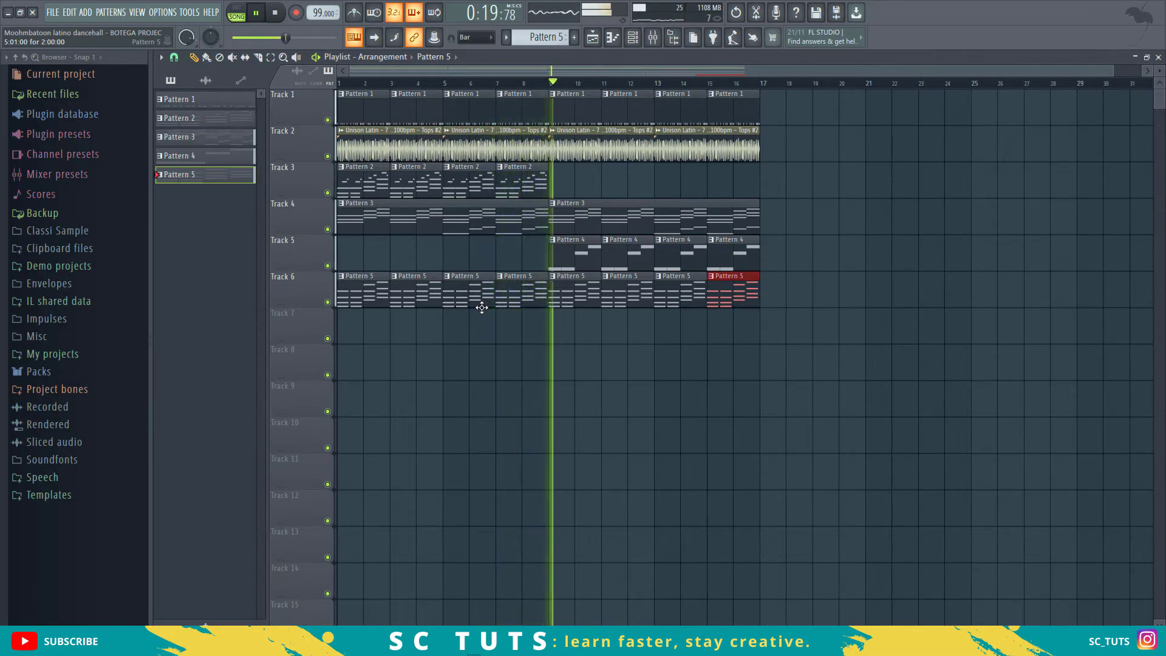
Step: Lower the Hive channel's volume to about 42% in the channel rack during playback
left_click(594, 267)
key("F6")
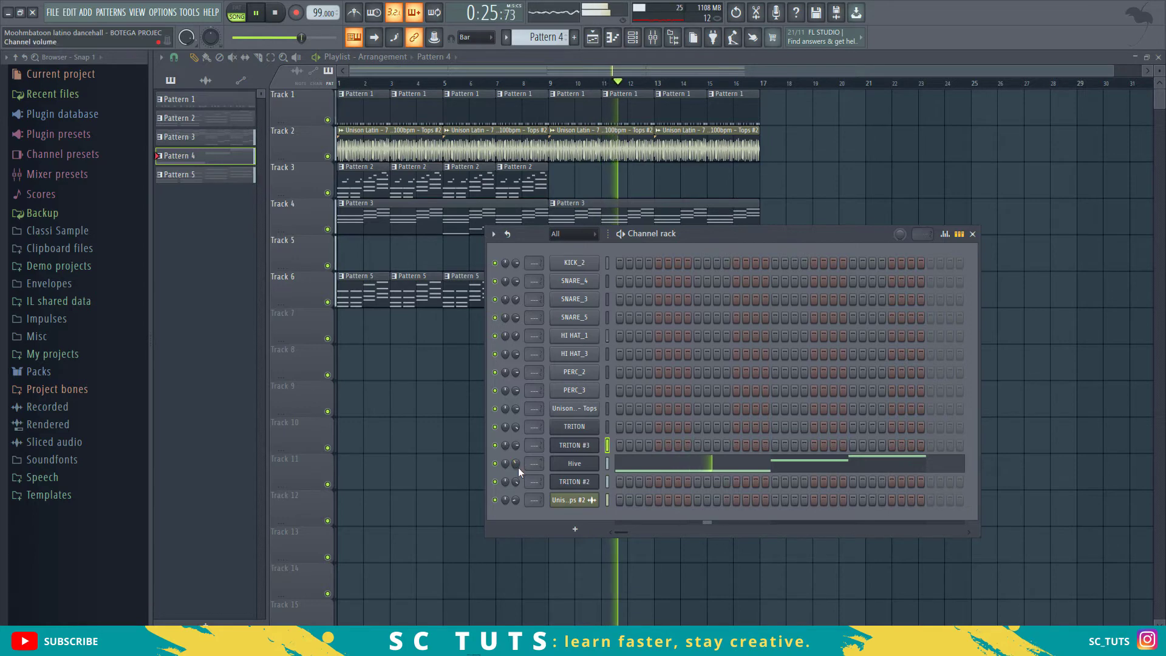
left_click_drag(516, 466, 515, 492)
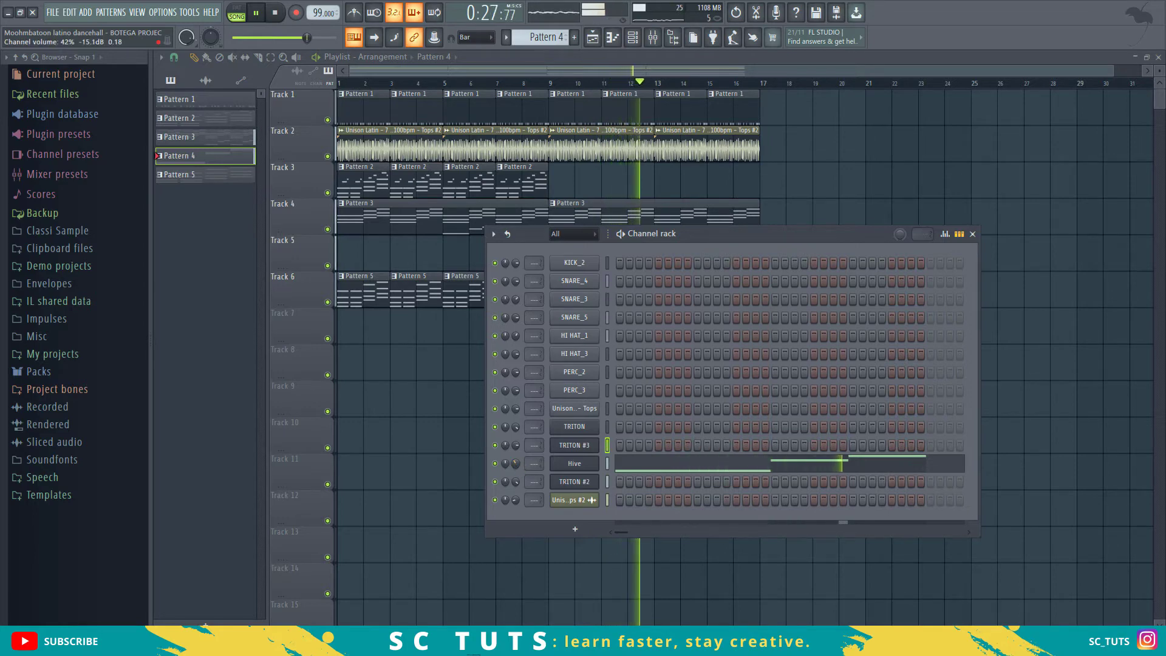
key("F6")
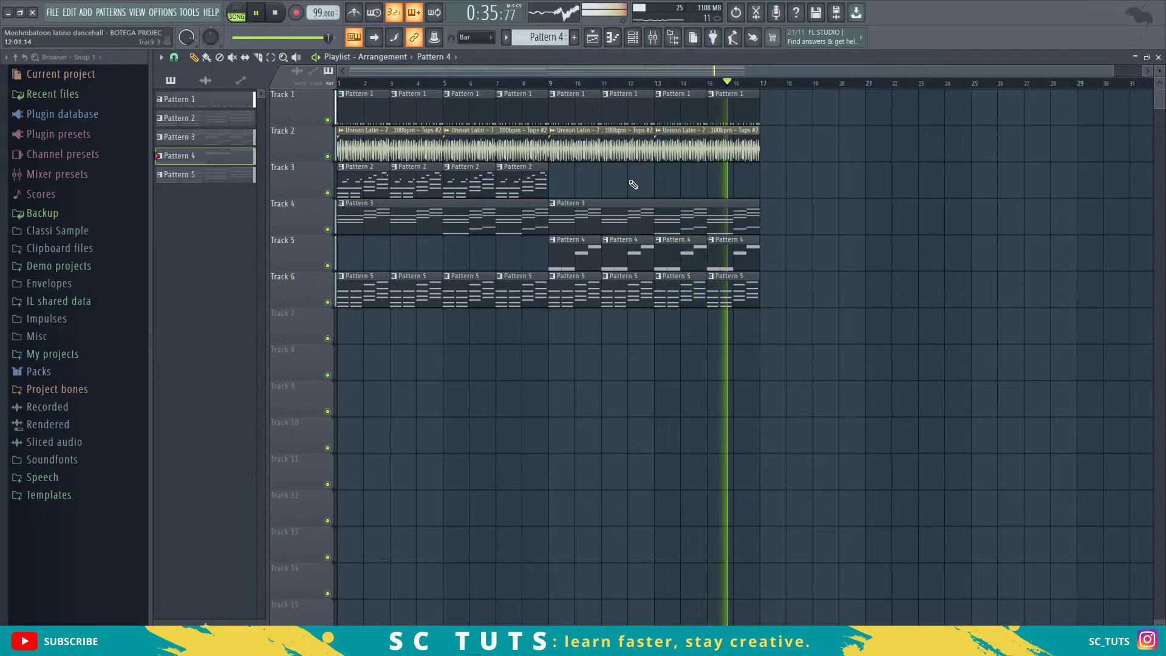
Step: Stop playback, add a Serum instrument channel and keep the Cymatics preset VOCAL - Hurts So Good
key("space")
key("F6")
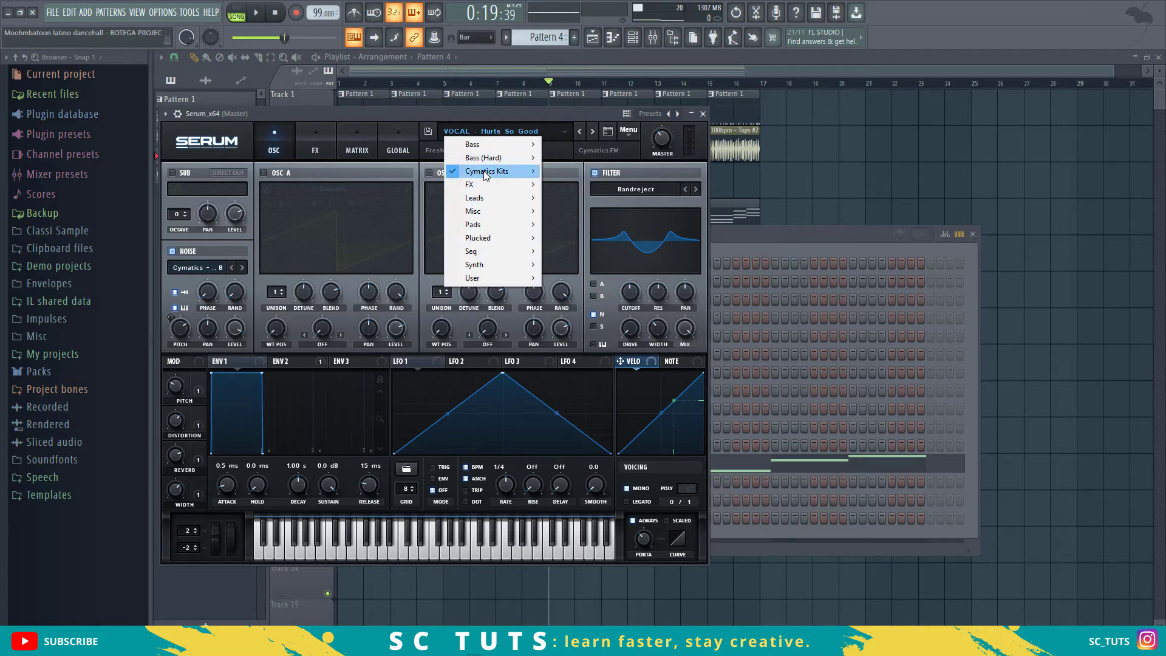
mouse_move(486, 176)
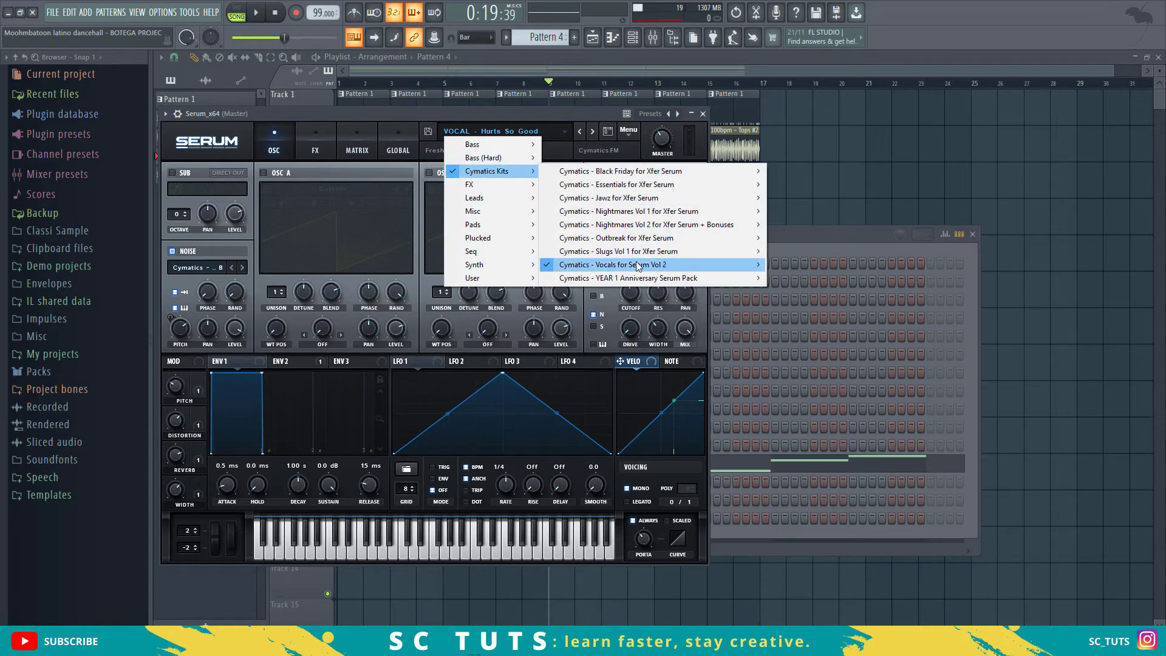
mouse_move(622, 268)
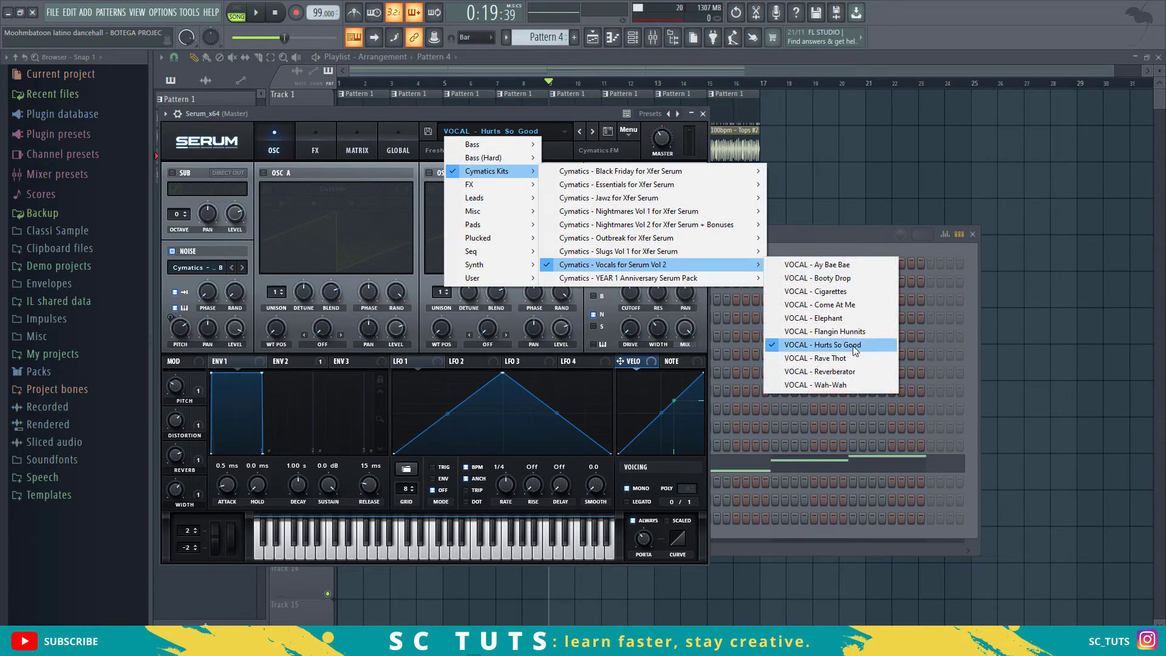
left_click(380, 121)
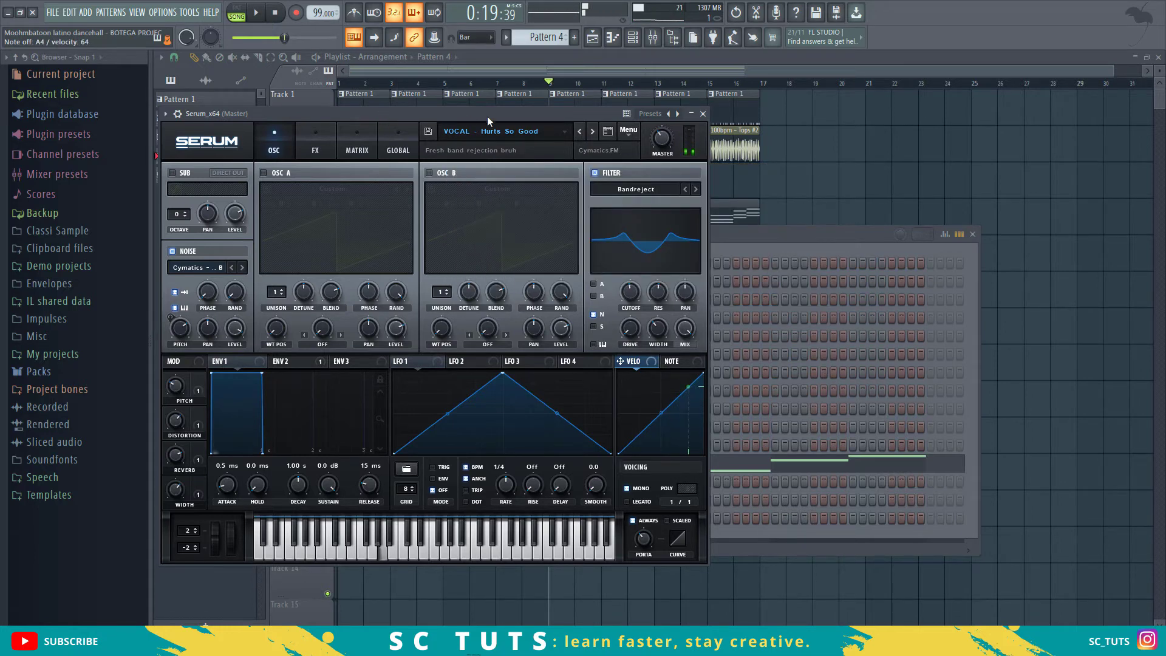
Step: Create a new pattern and record a Serum vocal melody into the playlist from bar 9
left_click(577, 71)
left_click(565, 37)
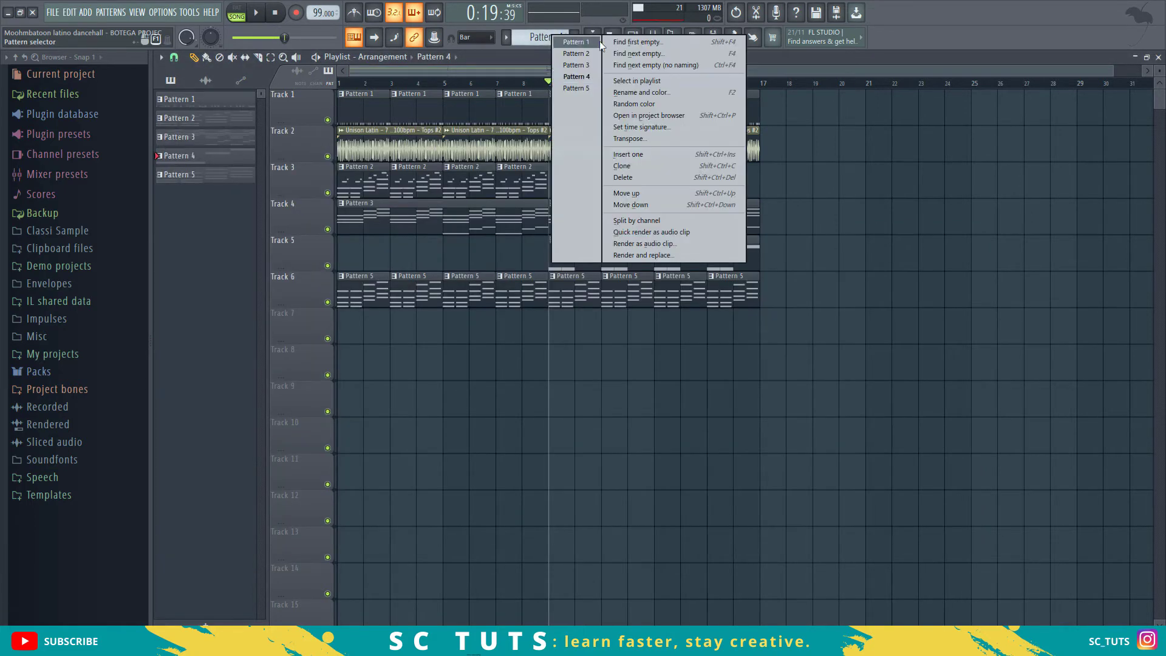
left_click(600, 41)
key("Return")
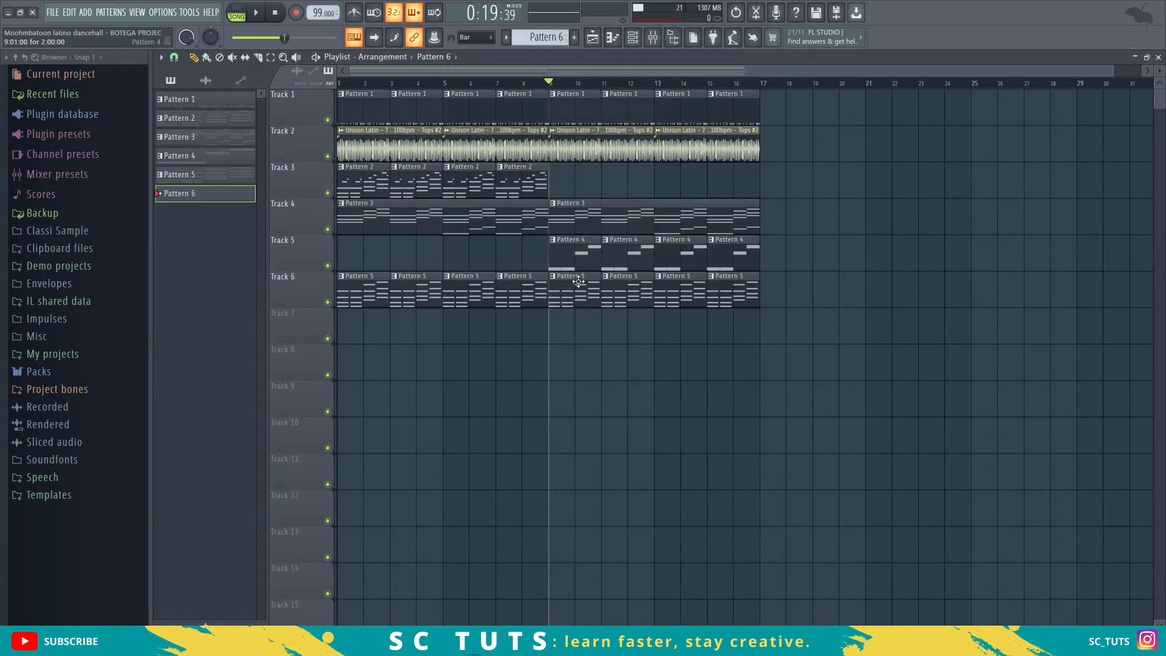
left_click(265, 17)
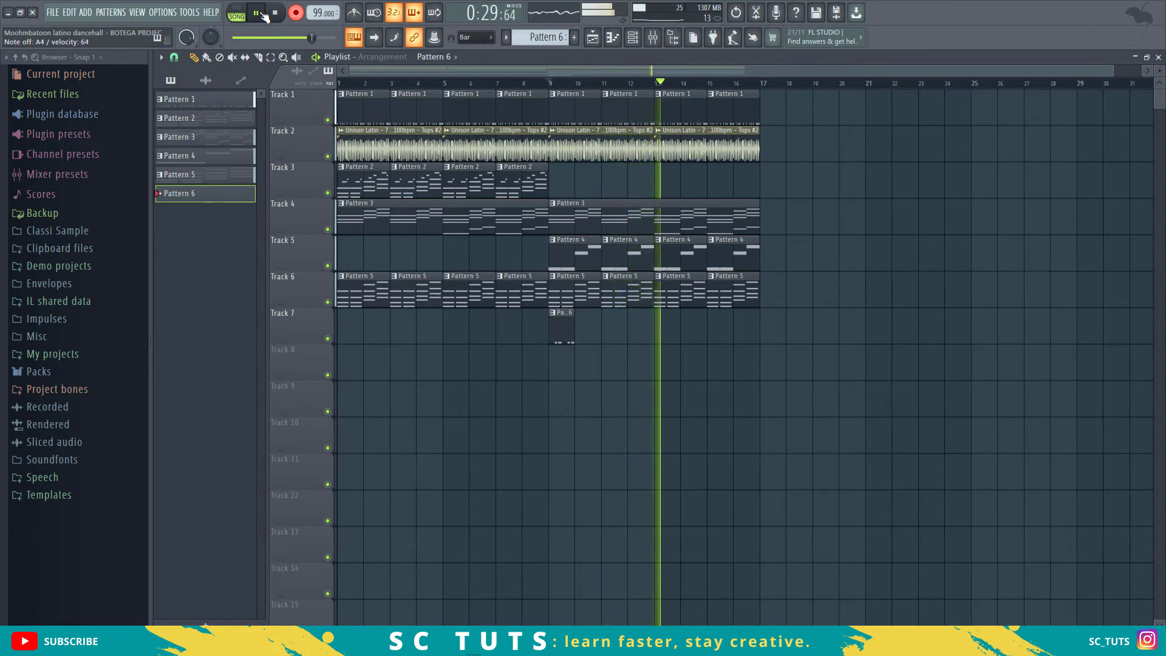
left_click(263, 14)
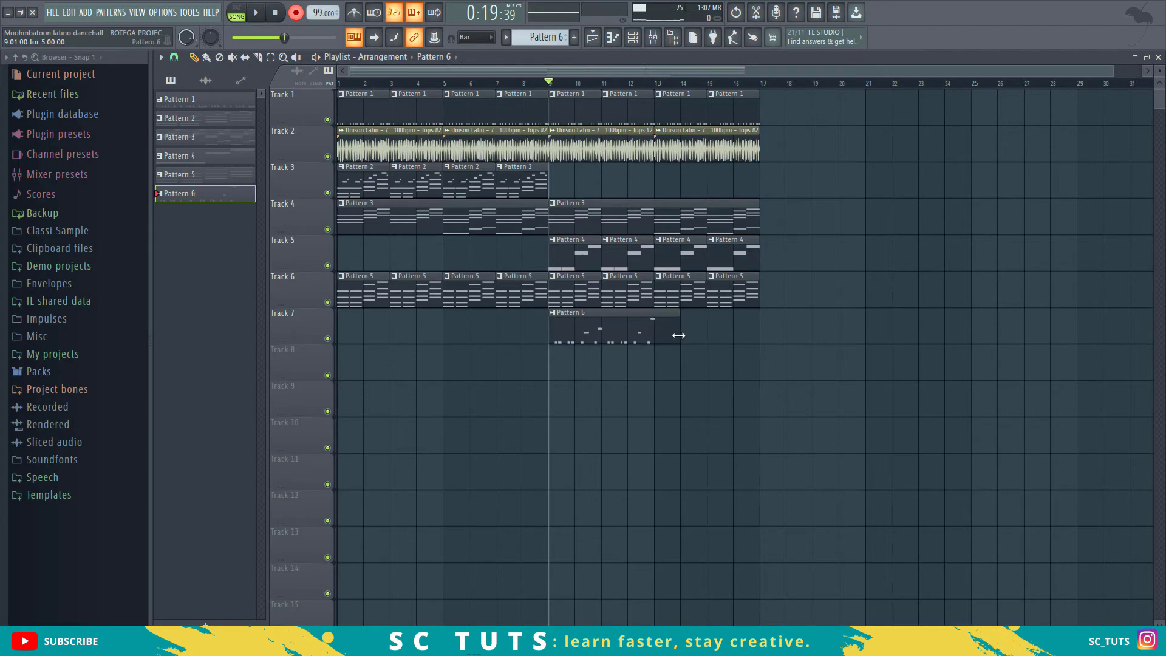
Step: Open Pattern 6 in the piano roll, quantize the Serum notes and shorten the final A4 to end at bar 5
double_click(629, 340)
scroll(626, 342, "down", 4)
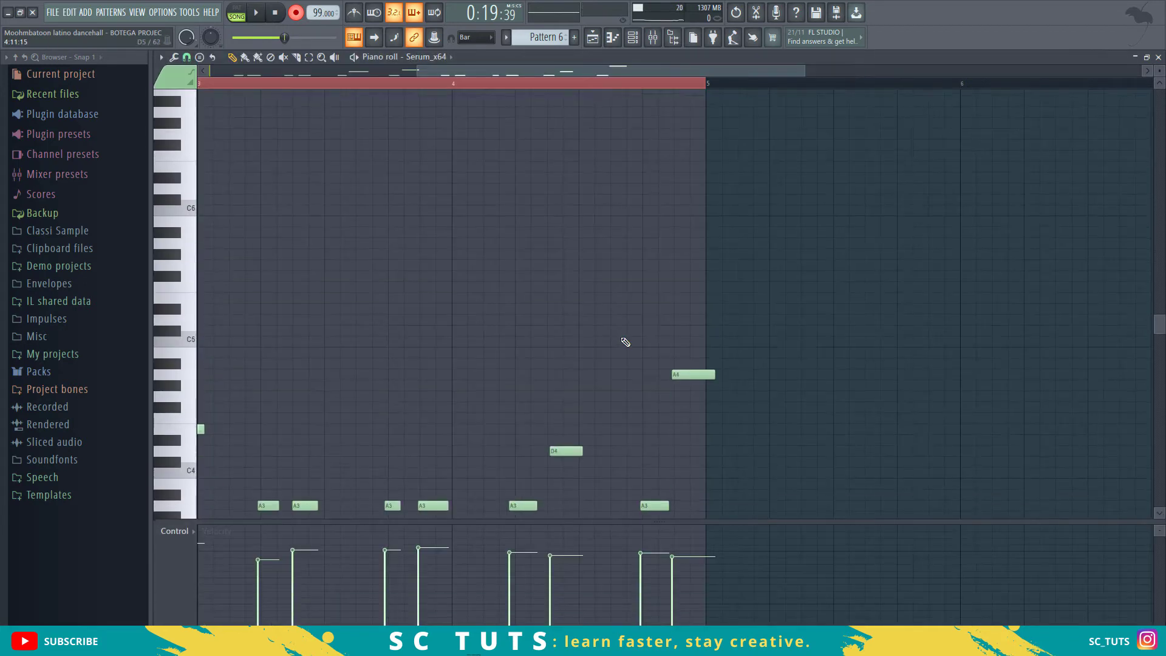
key("ctrl+q")
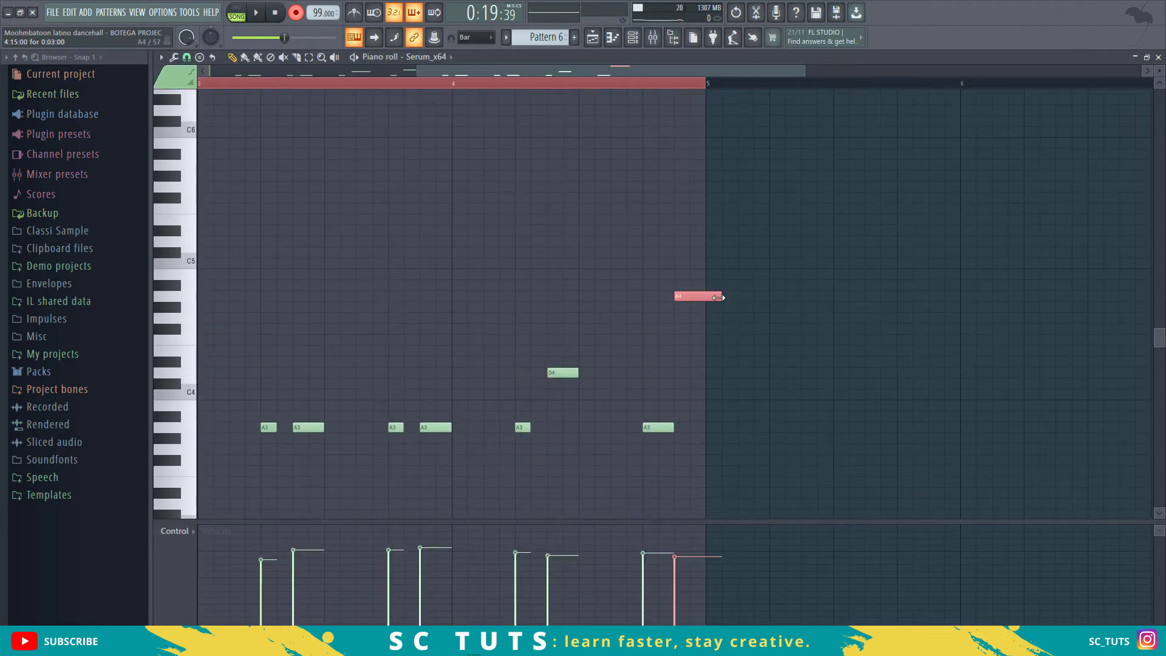
scroll(604, 357, "down", 1)
scroll(494, 443, "up", 2)
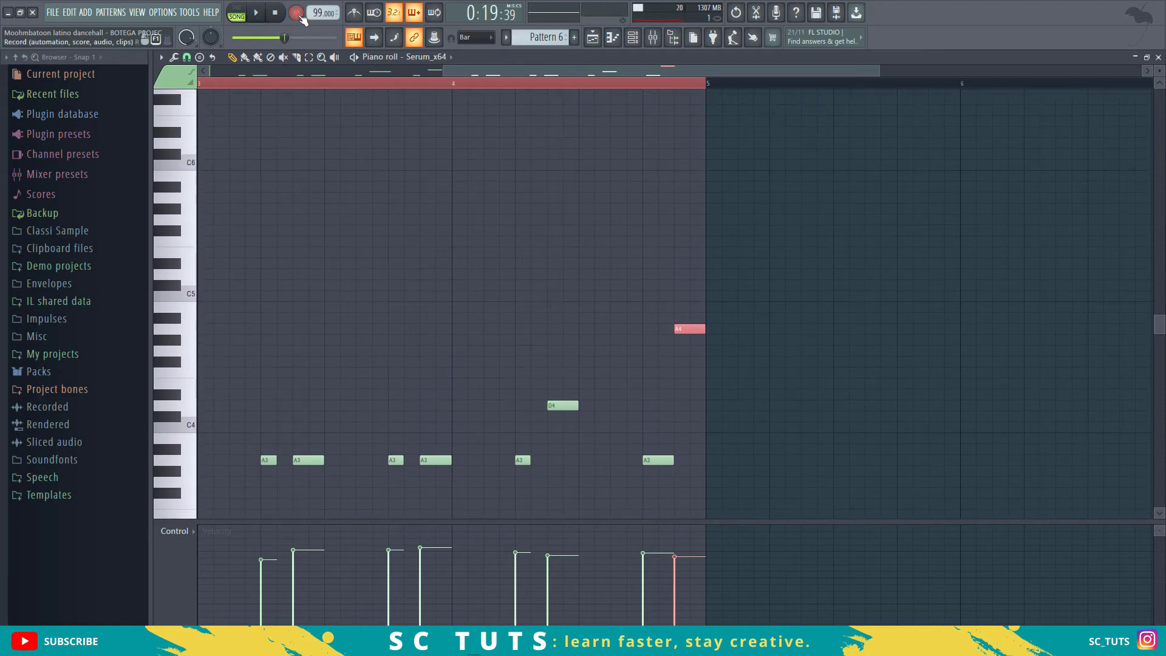
Step: Play back Pattern 6 from its start and try lengthening the A3 note before the D4 in bar 2
key("space")
scroll(310, 182, "down", 3)
left_click_drag(450, 73, 217, 73)
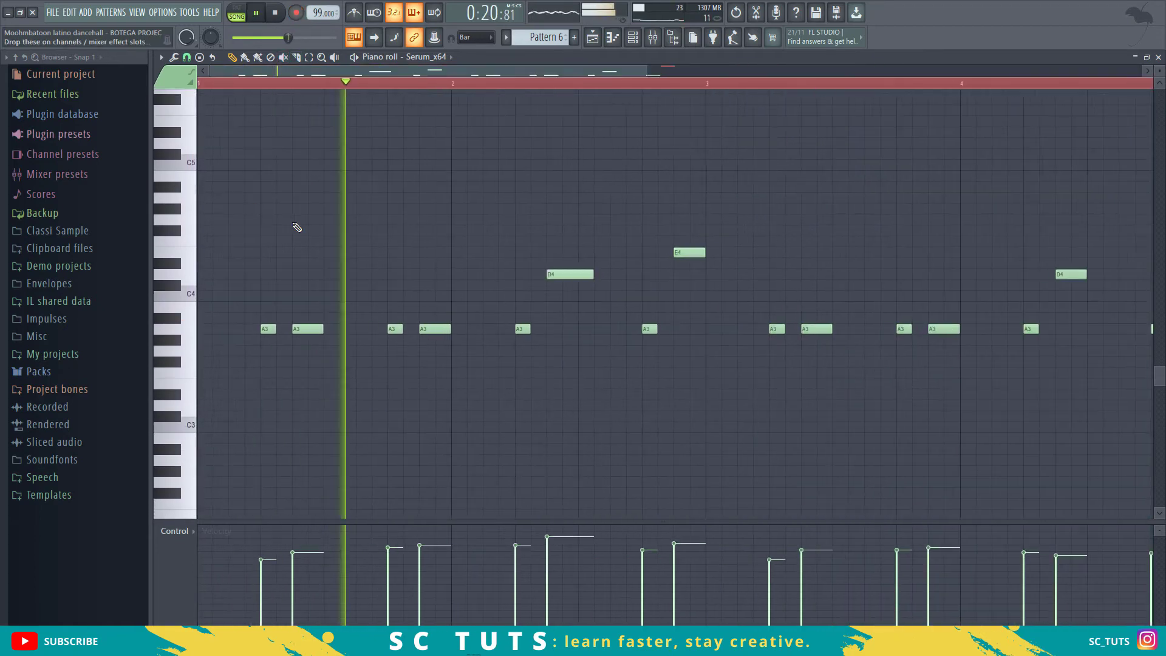
scroll(562, 322, "up", 1)
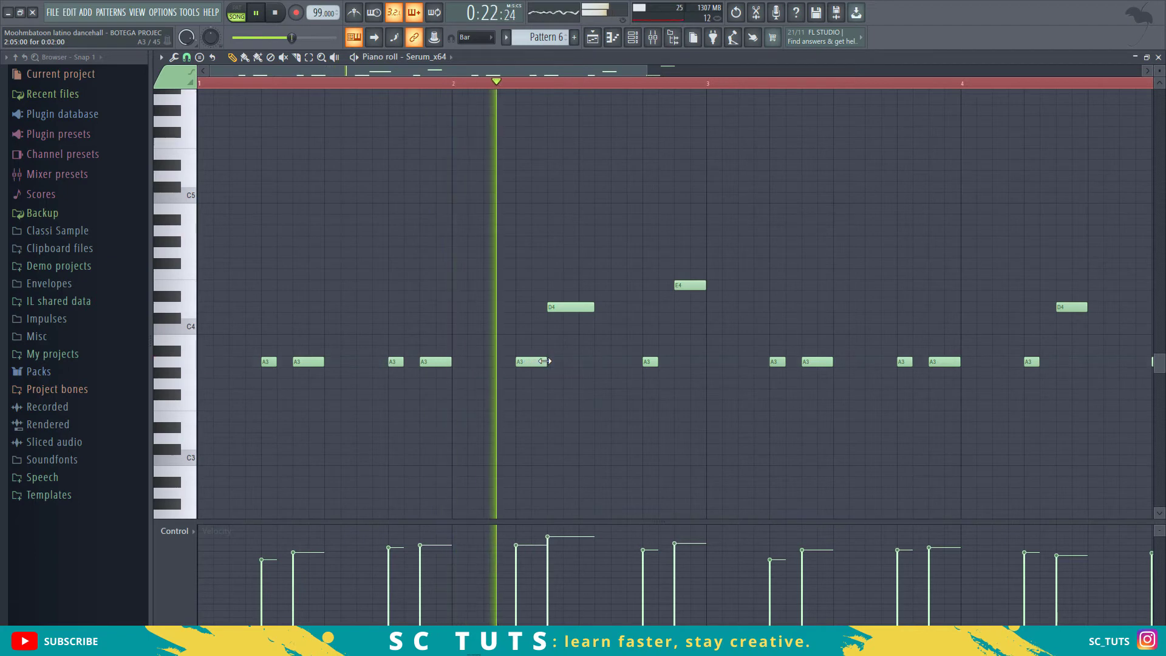
mouse_move(532, 362)
left_mouse_down()
mouse_move(544, 361)
mouse_move(532, 361)
left_mouse_up()
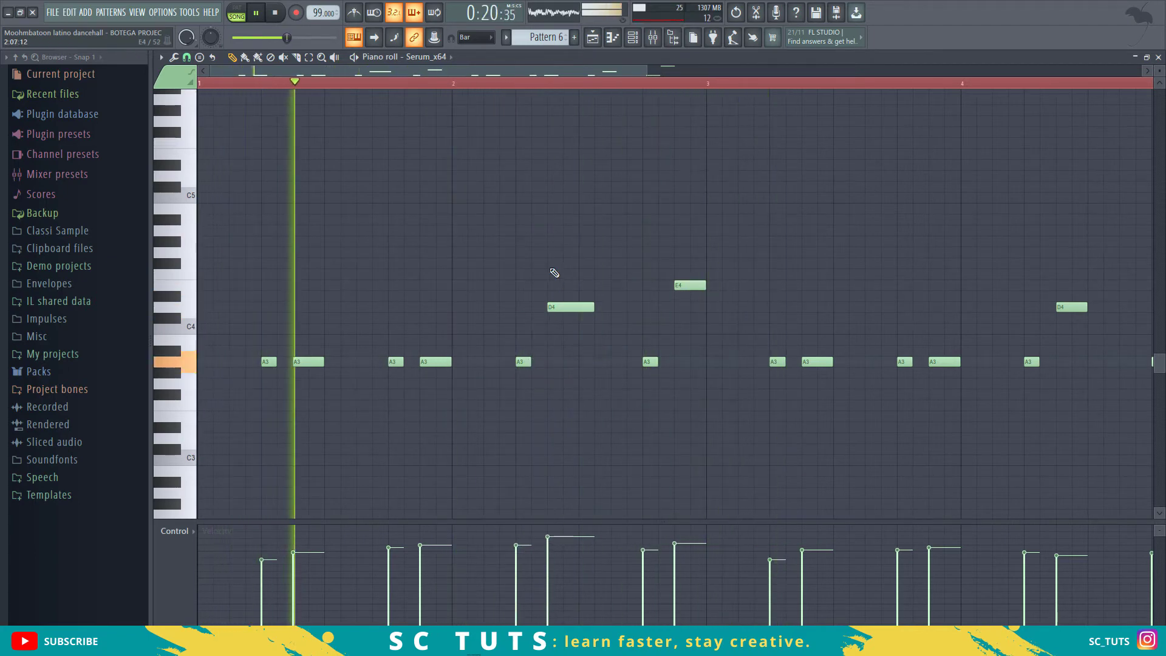
scroll(510, 89, "down", 2)
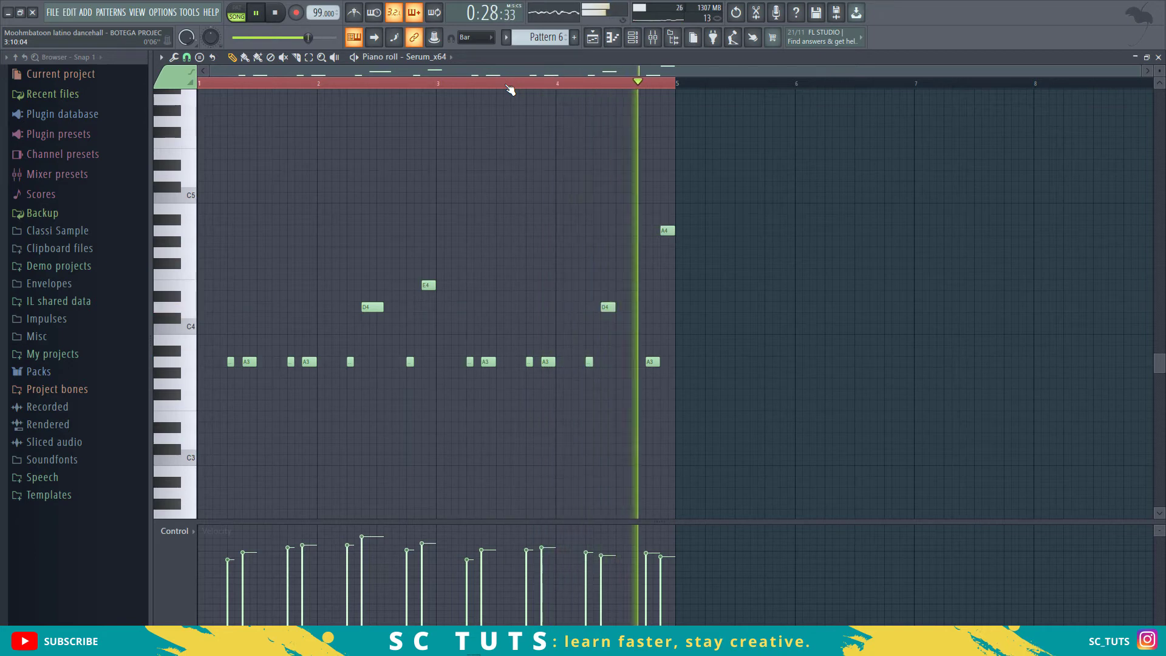
Step: Return to the playlist, stop playback and duplicate the Pattern 6 clip on track 7 to start at bar 13
left_click(592, 37)
key("space")
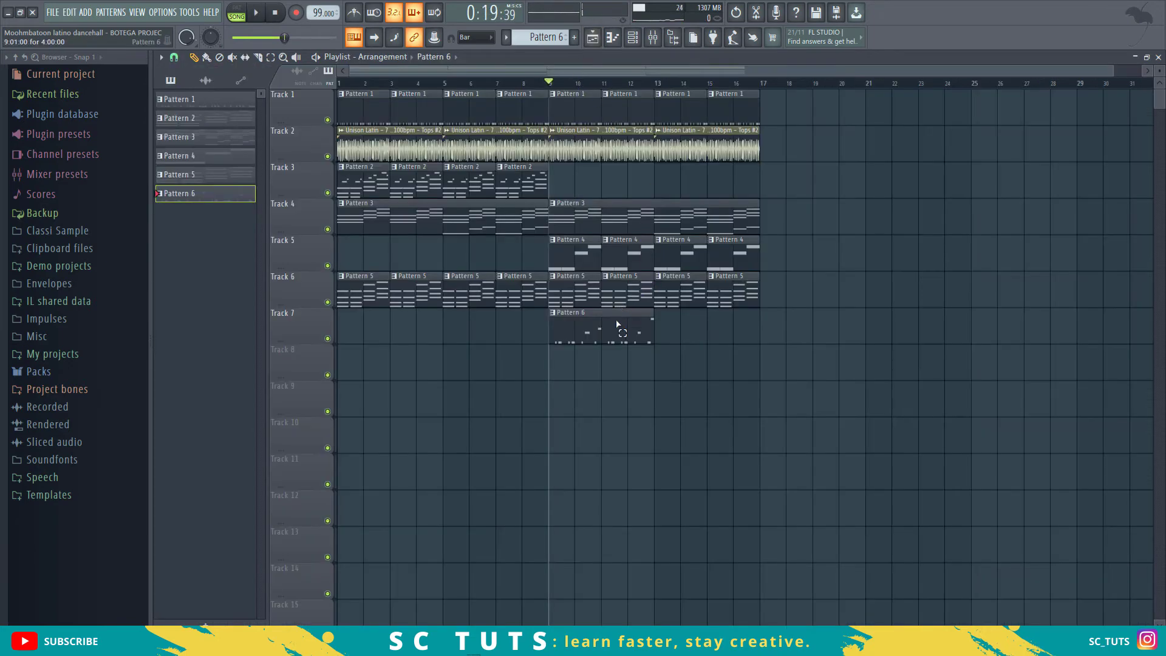
key("ctrl+b")
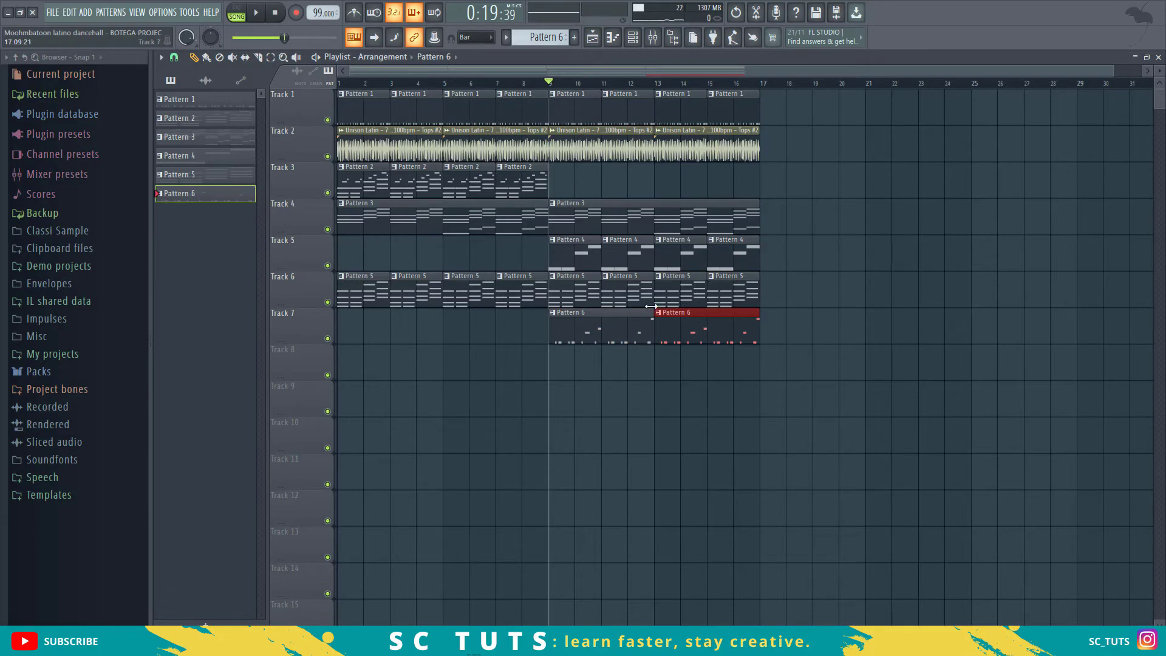
Step: Clone the Hive instrument in the channel rack
left_click(632, 37)
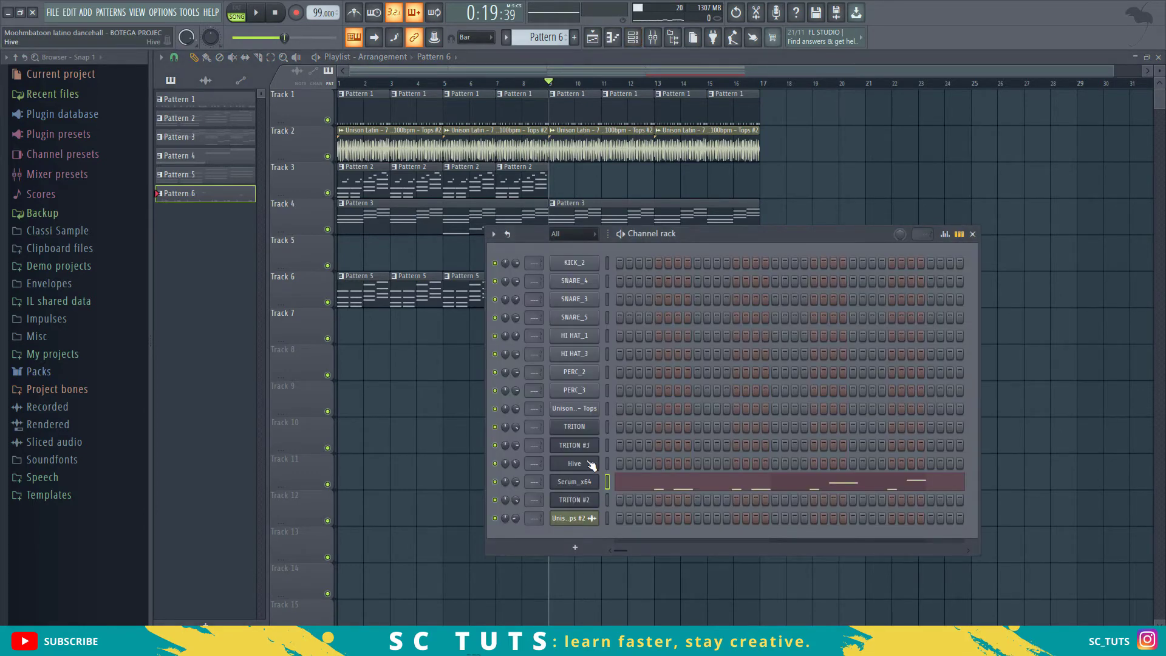
right_click(588, 464)
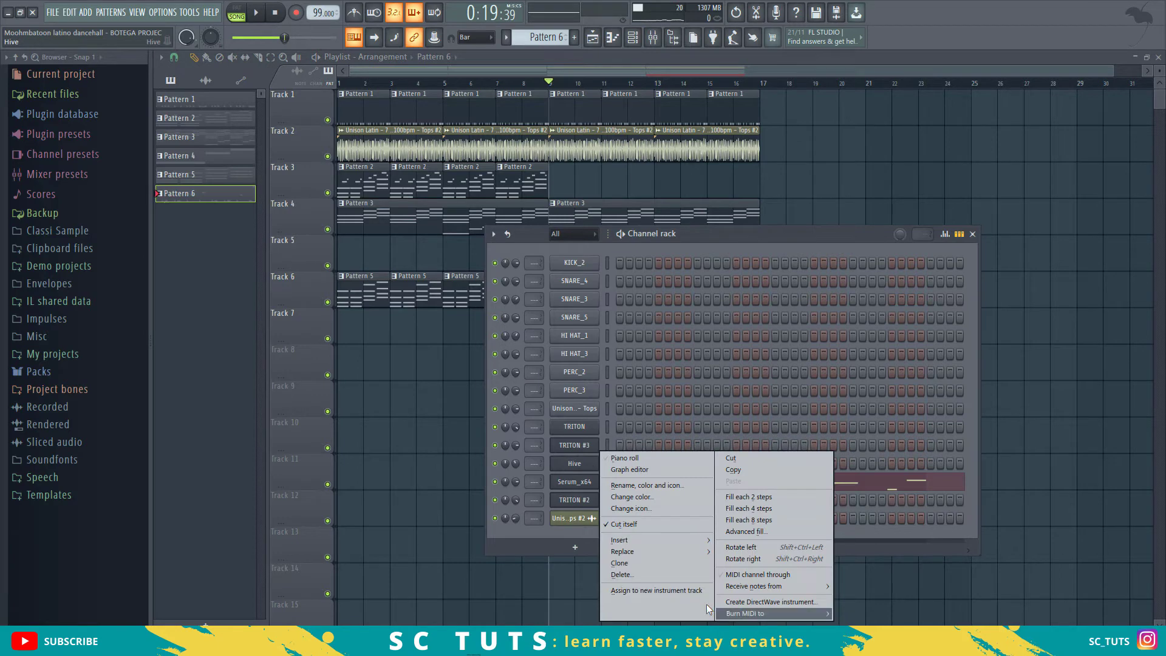
left_click(674, 563)
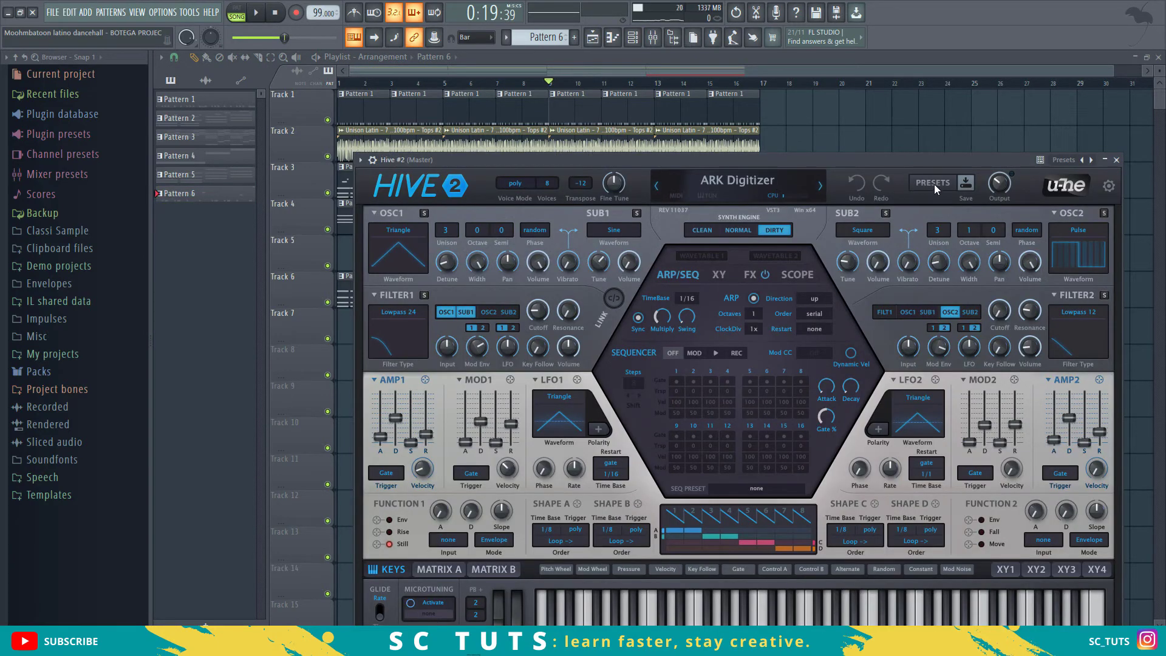
Step: Search the cloned Hive's preset browser for 808
left_click(933, 184)
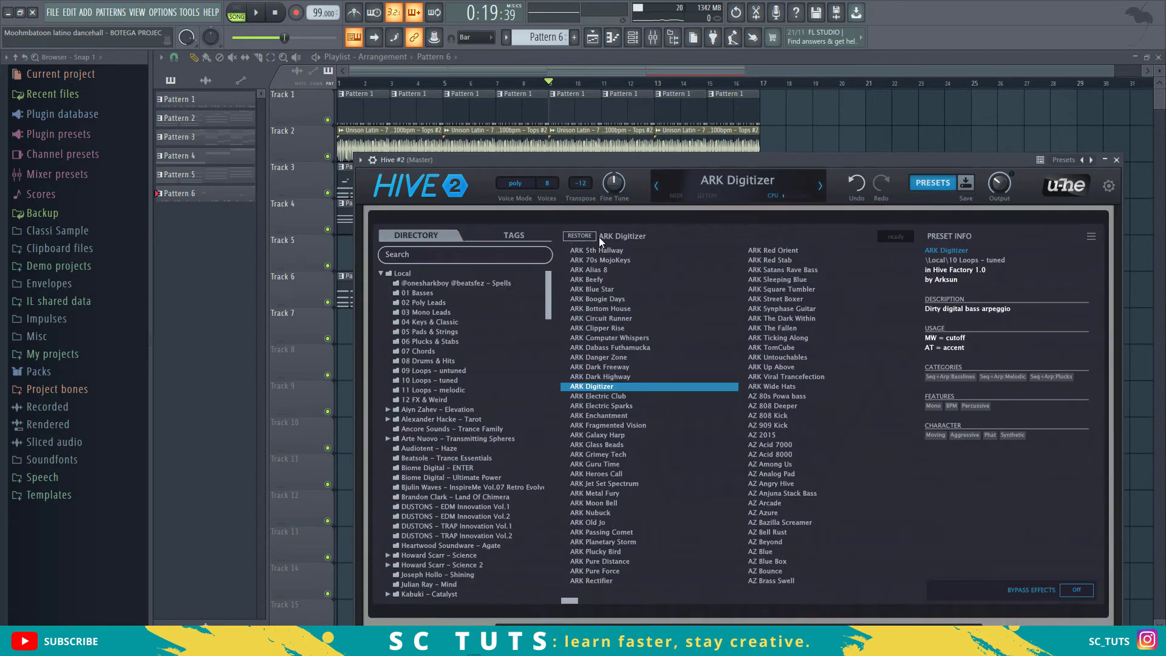
left_click(456, 252)
key("Return")
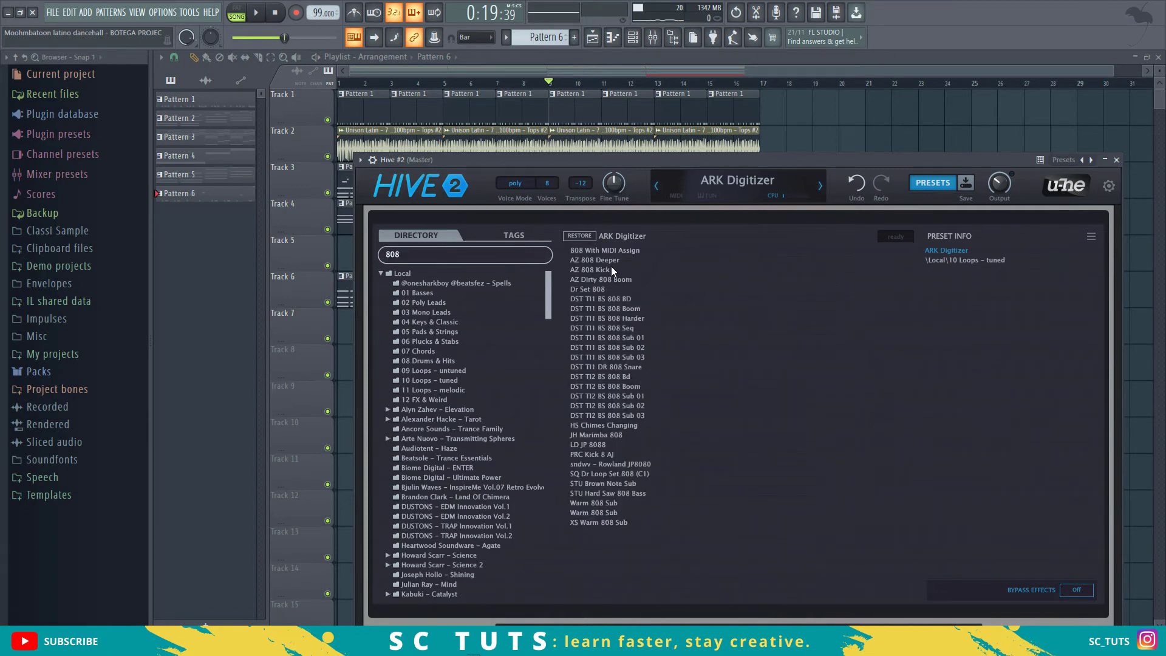
left_click(924, 185)
left_click(966, 182)
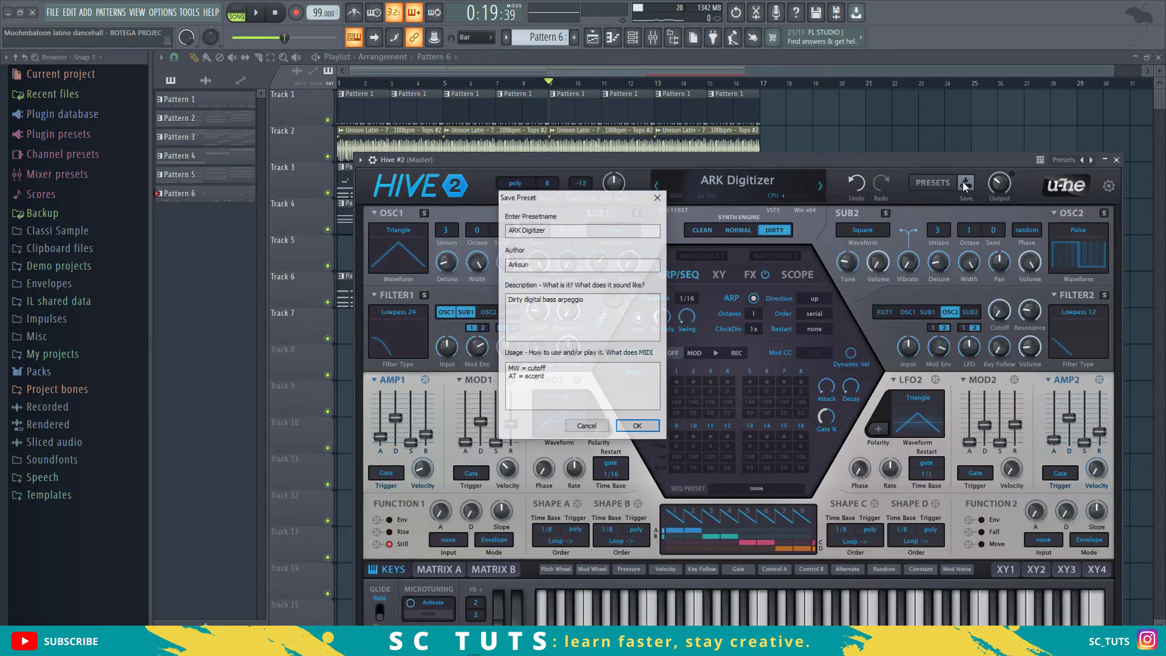
left_click(663, 198)
left_click(928, 184)
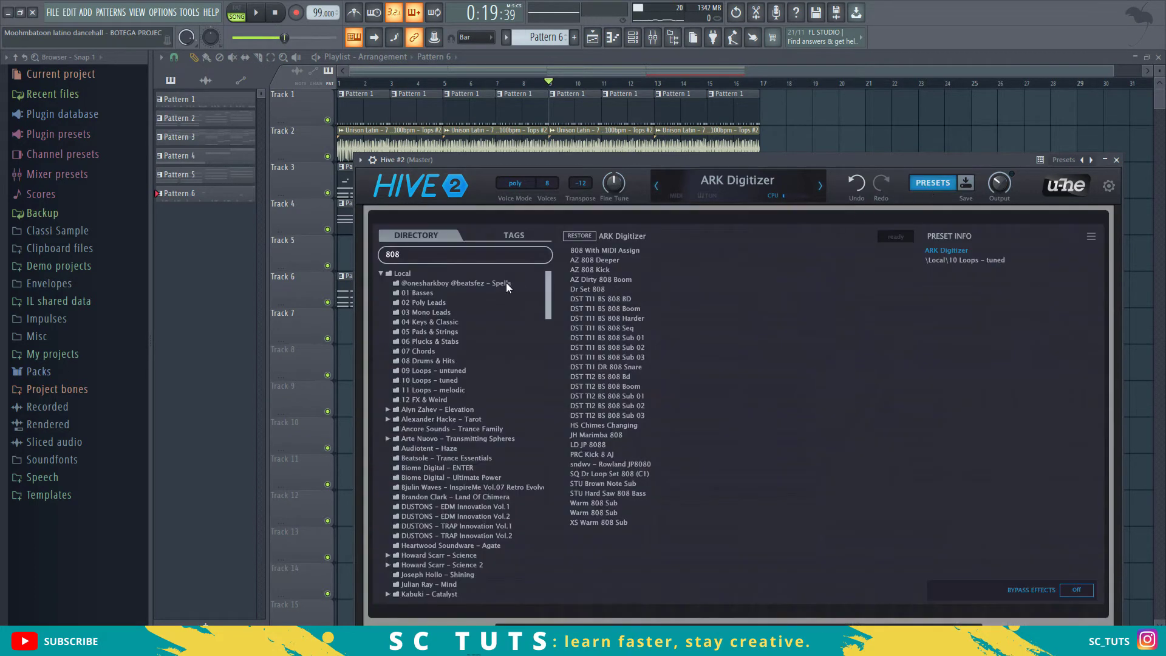
Step: Collapse the preset browser's folders and load the Warm 808 Sub preset from the User folder
left_click(383, 272)
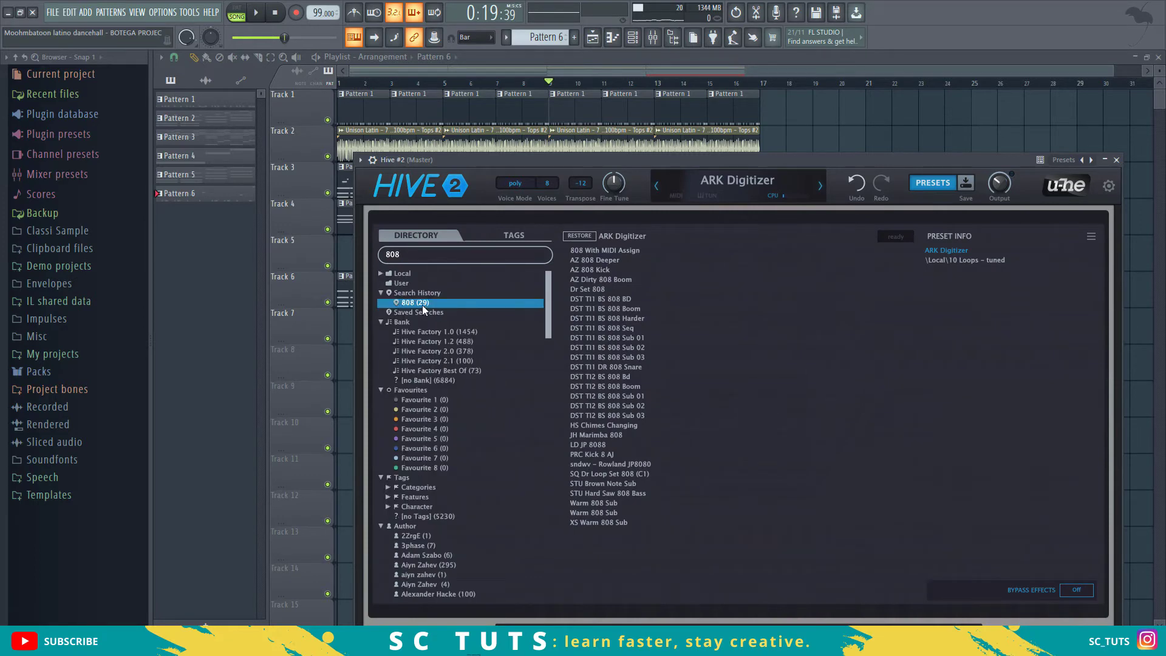
left_click(381, 293)
left_click(380, 312)
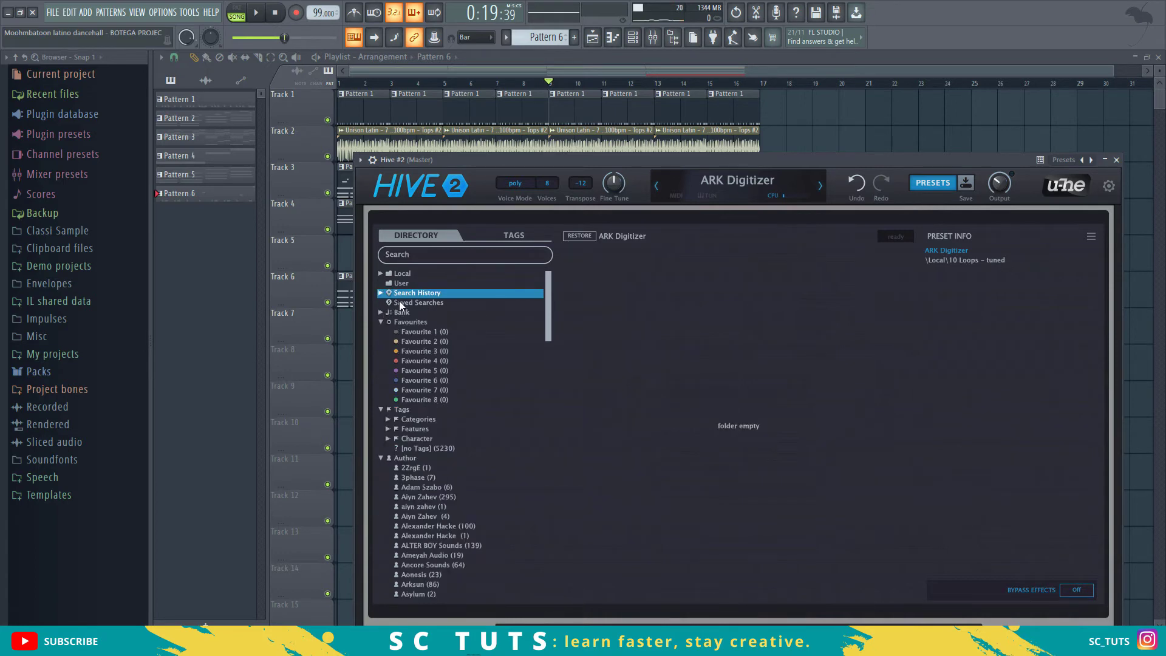
left_click(398, 302)
left_click(381, 322)
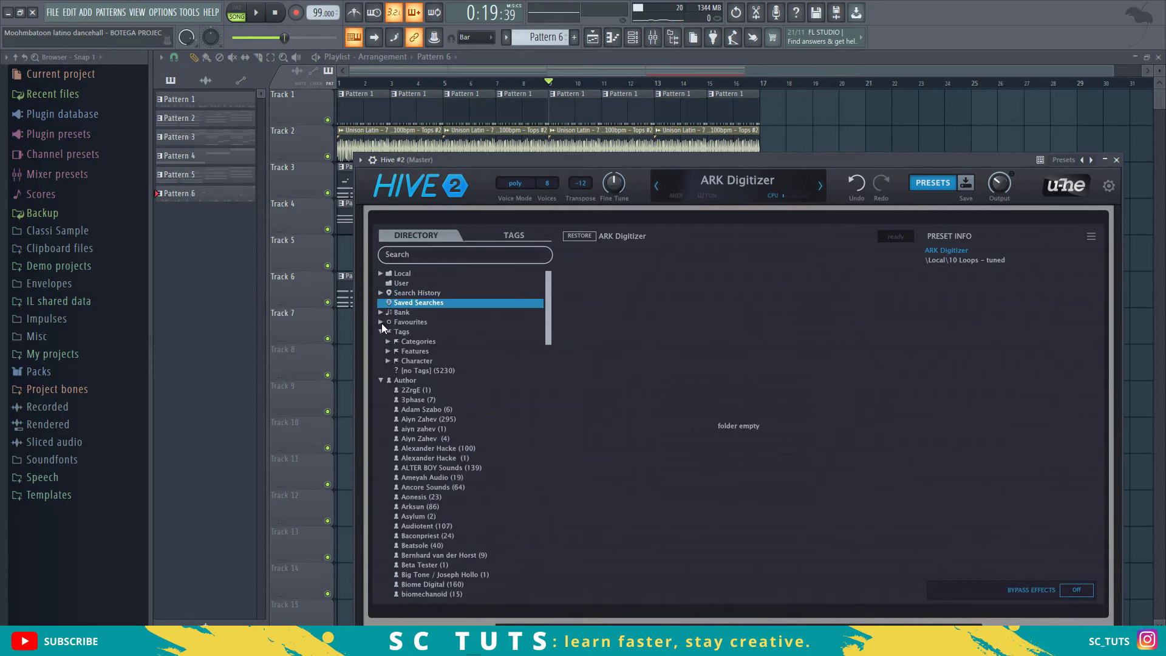
left_click(382, 381)
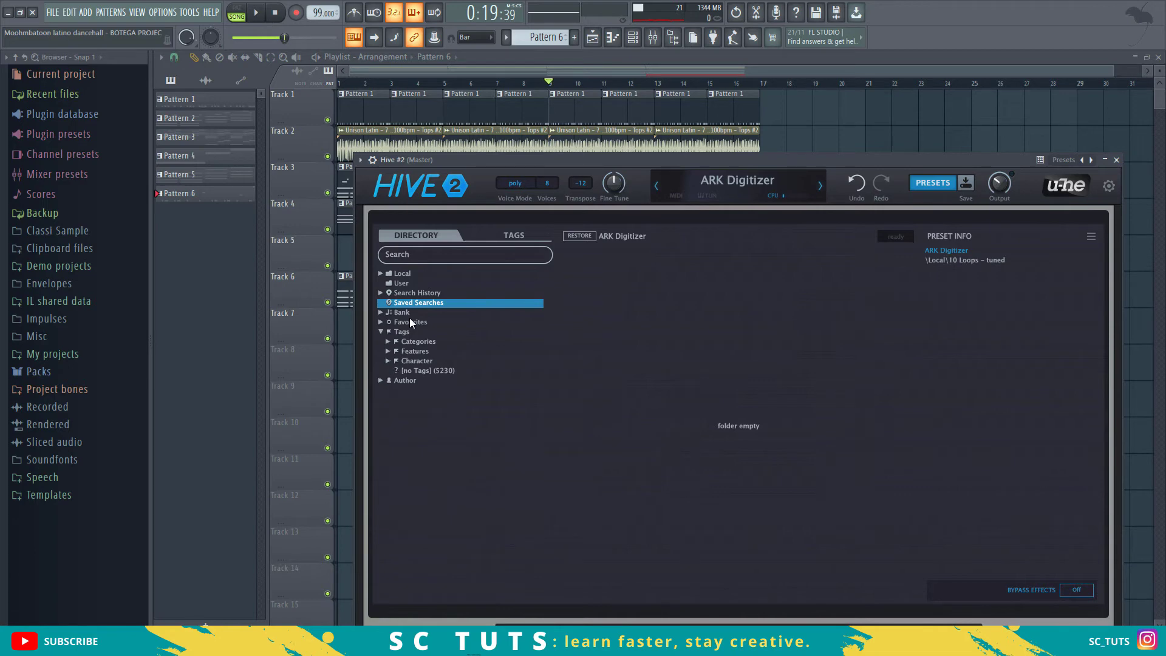
left_click(403, 284)
left_click(592, 253)
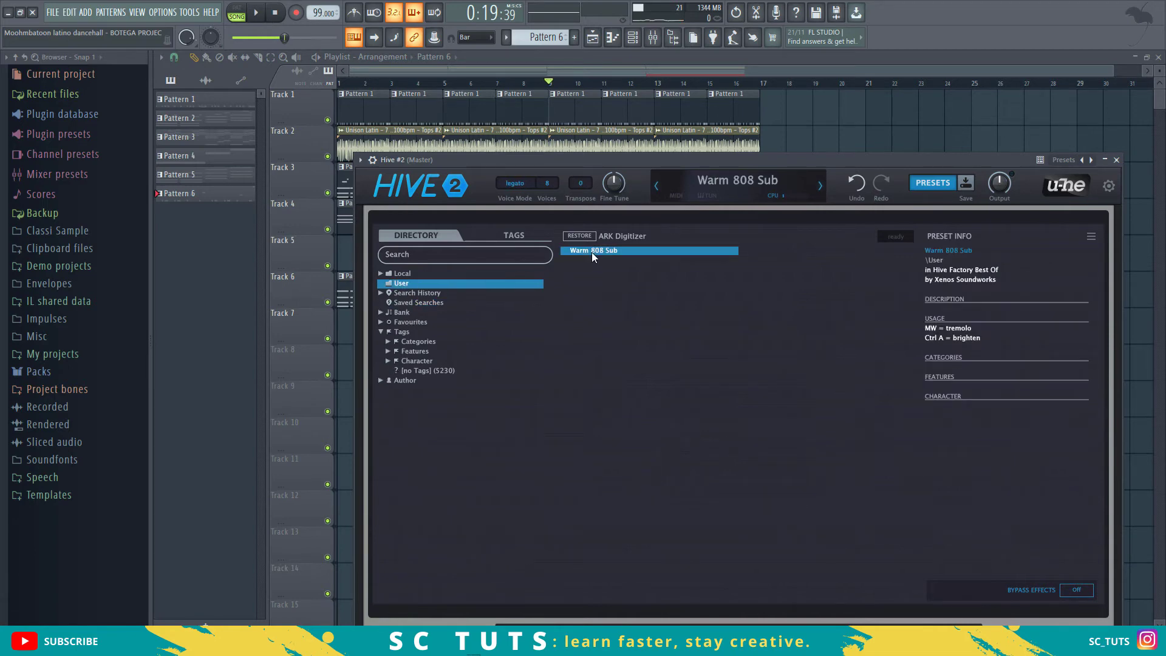
mouse_move(624, 183)
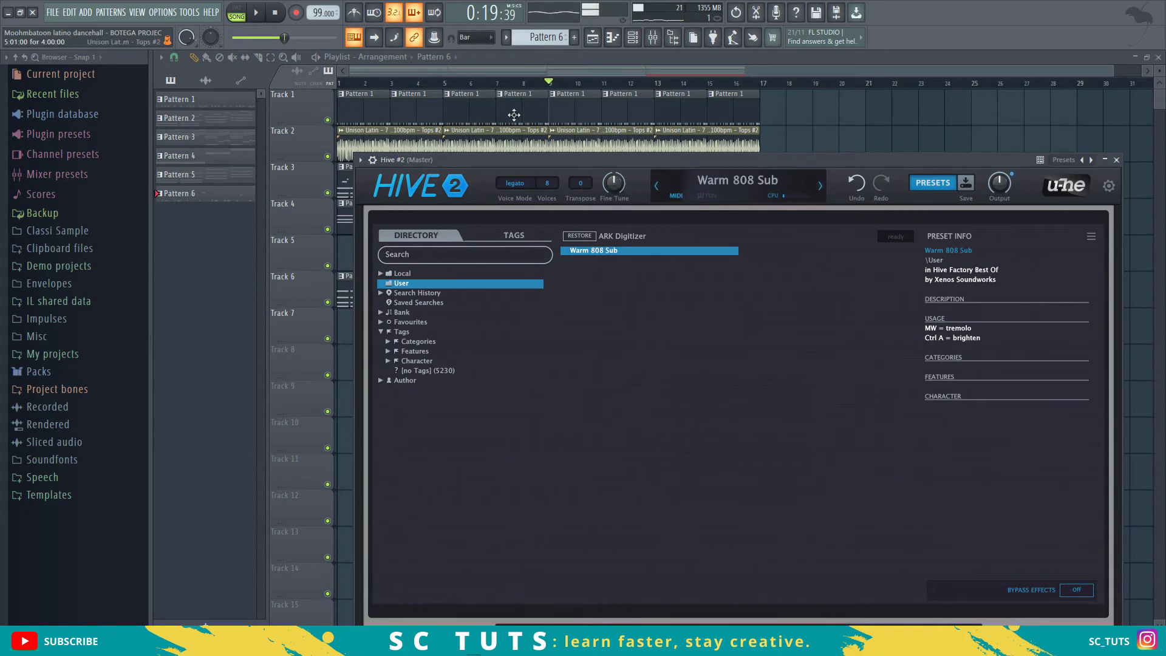
Step: Create a new Pattern 7 with its default name and place it at bar 1 on track 8
left_click(494, 75)
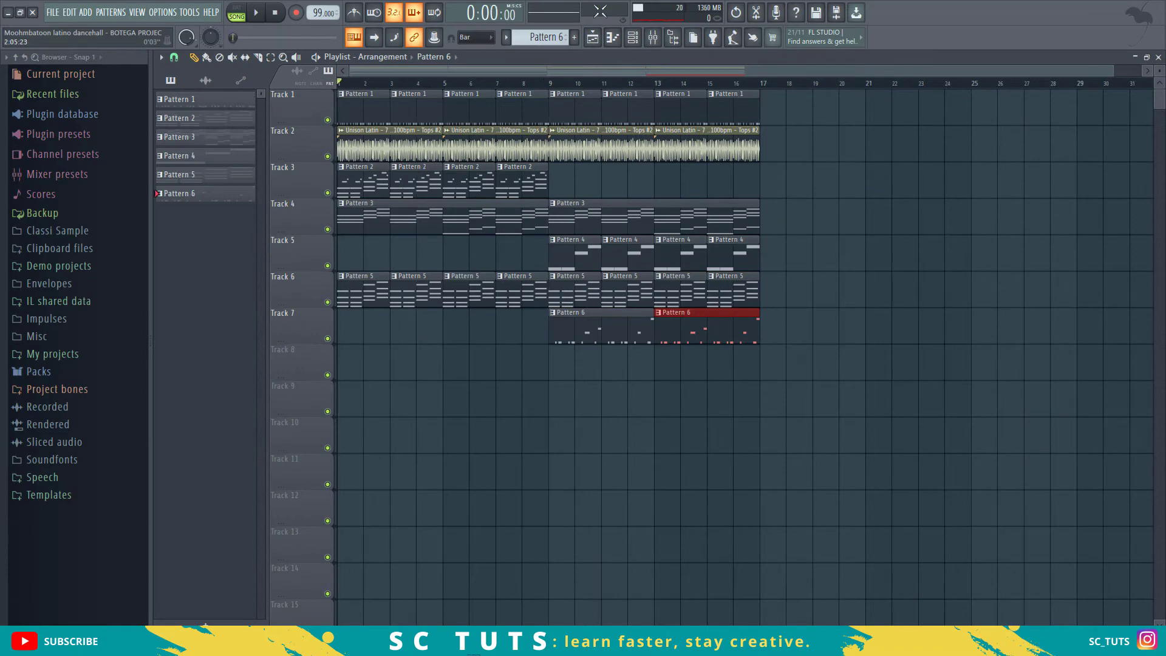
left_click(551, 43)
left_click(610, 48)
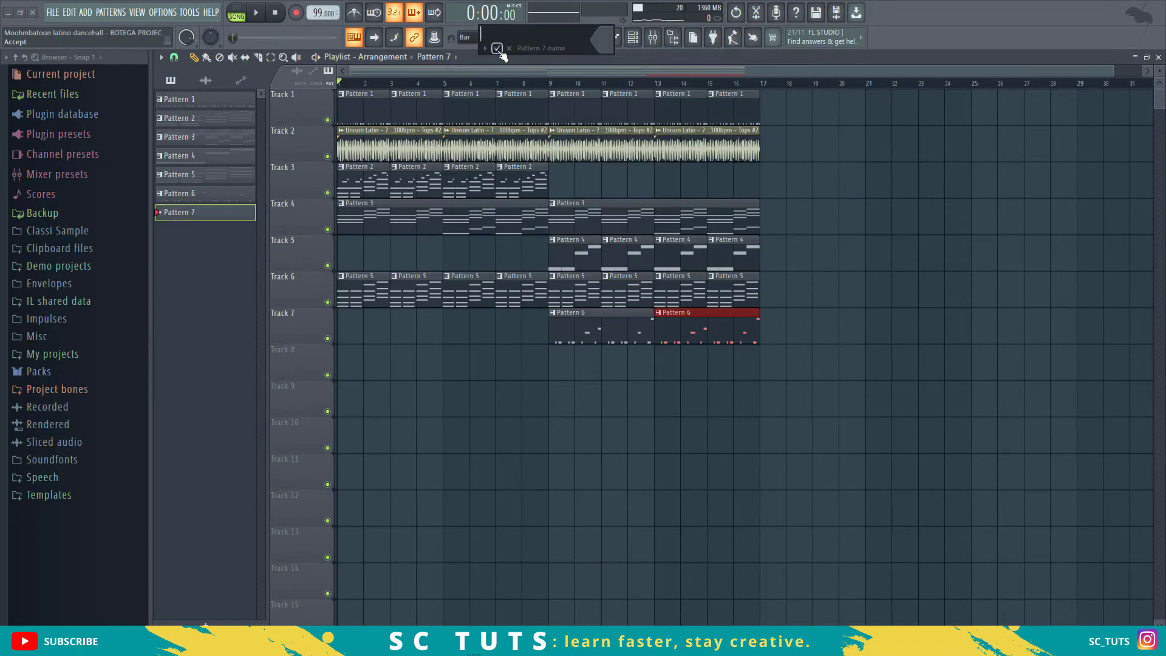
left_click(497, 48)
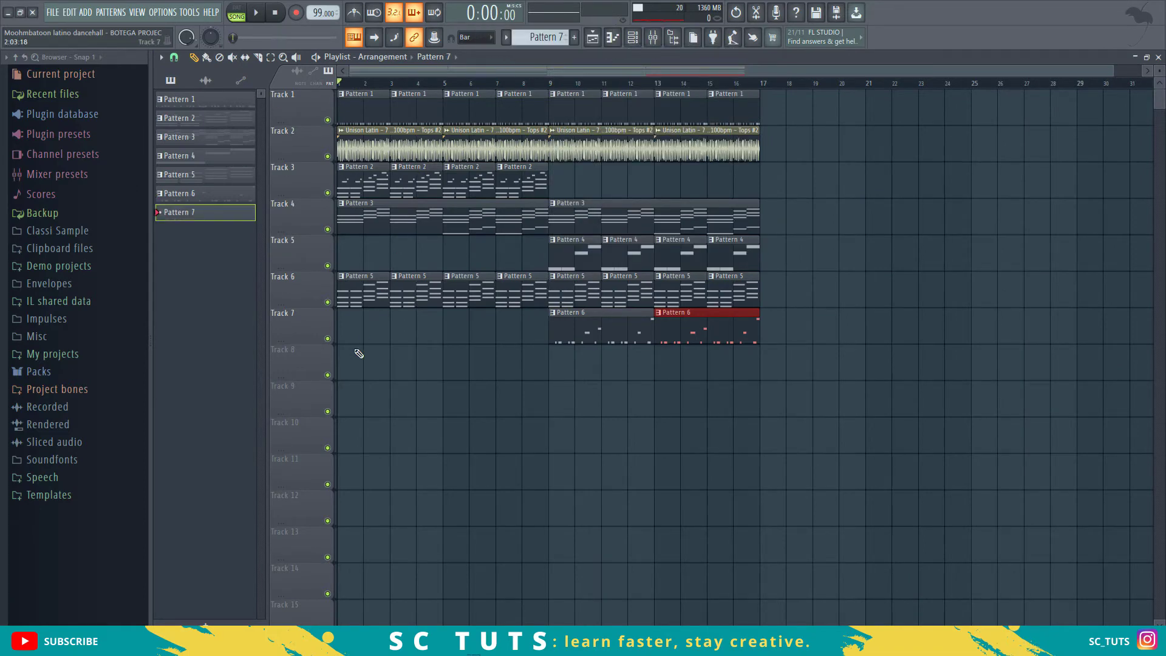
Step: Rehearse the Hive #2 808 bass line over the song from bar 1 and record it into Pattern 7
left_click(265, 16)
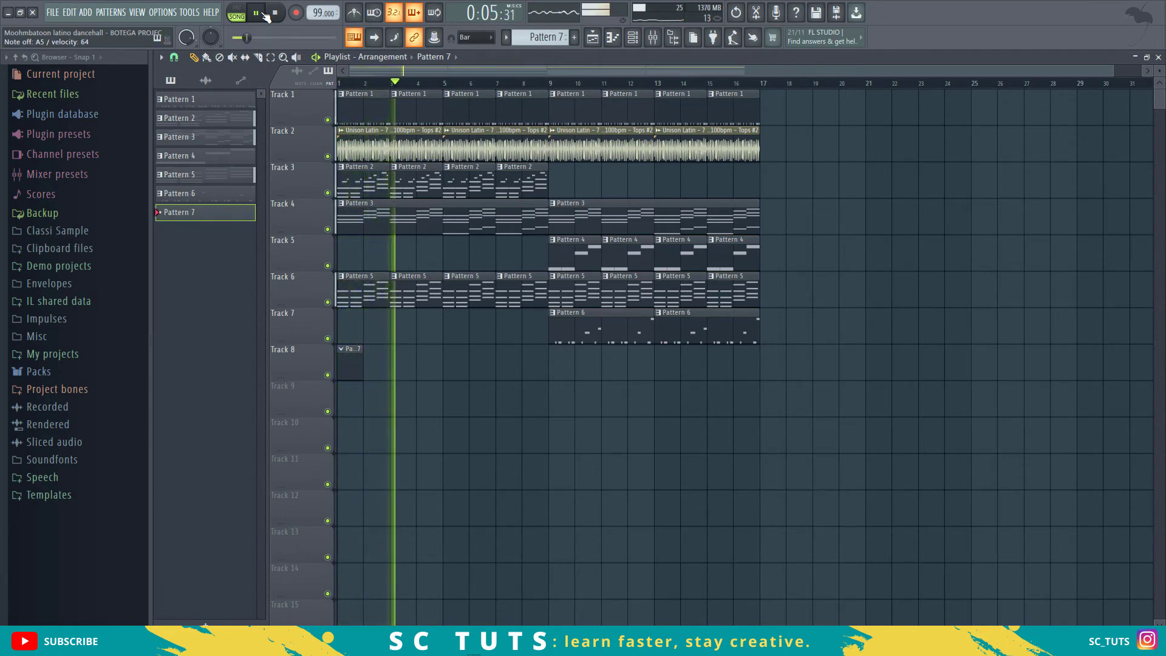
key("F6")
key("space")
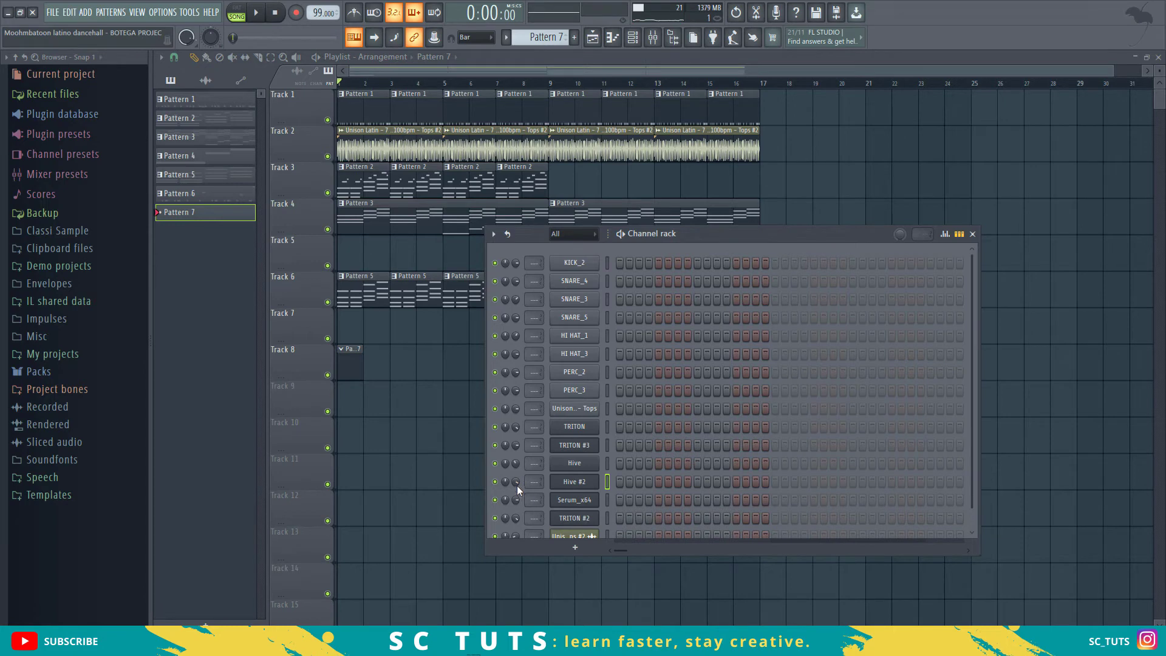
key("F6")
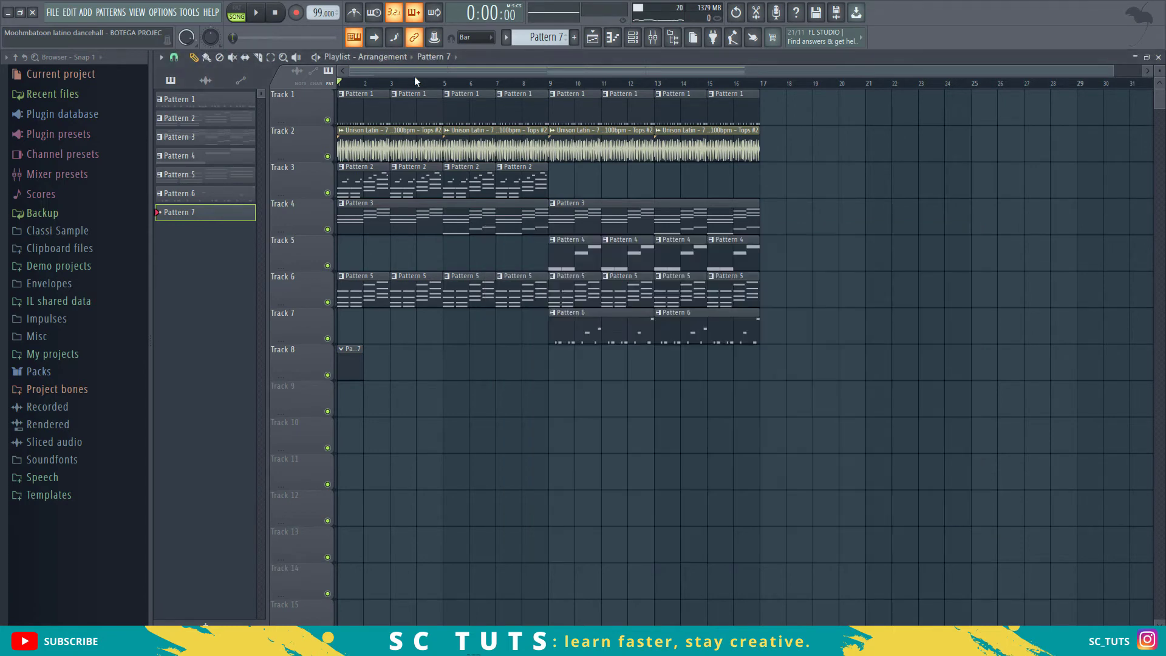
key("space")
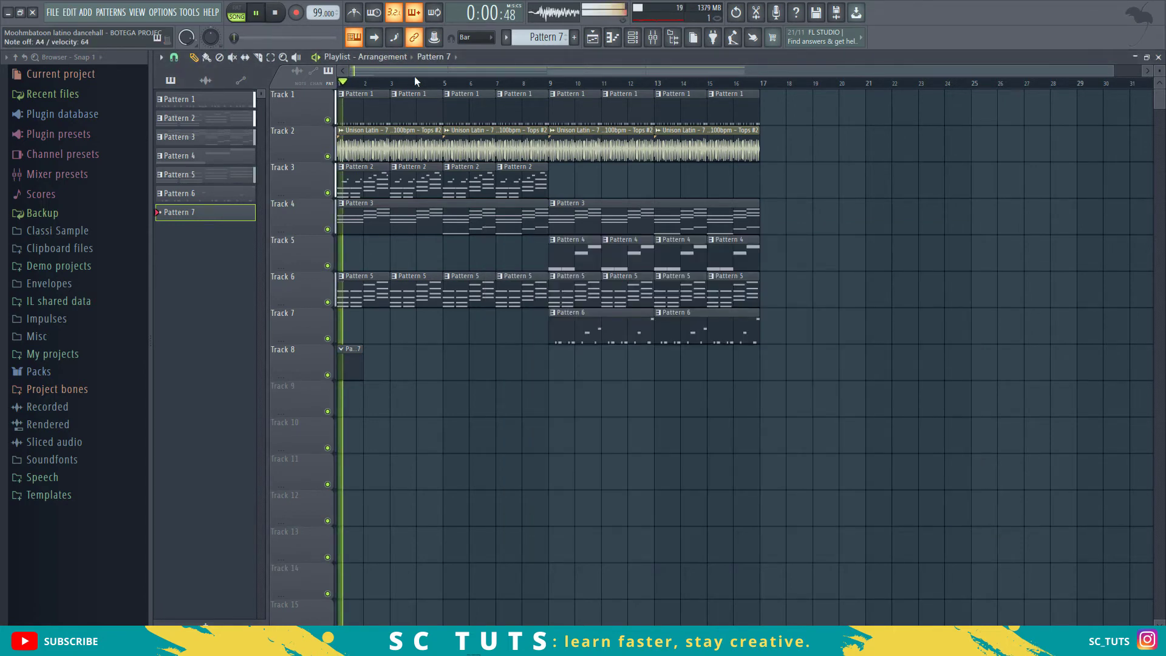
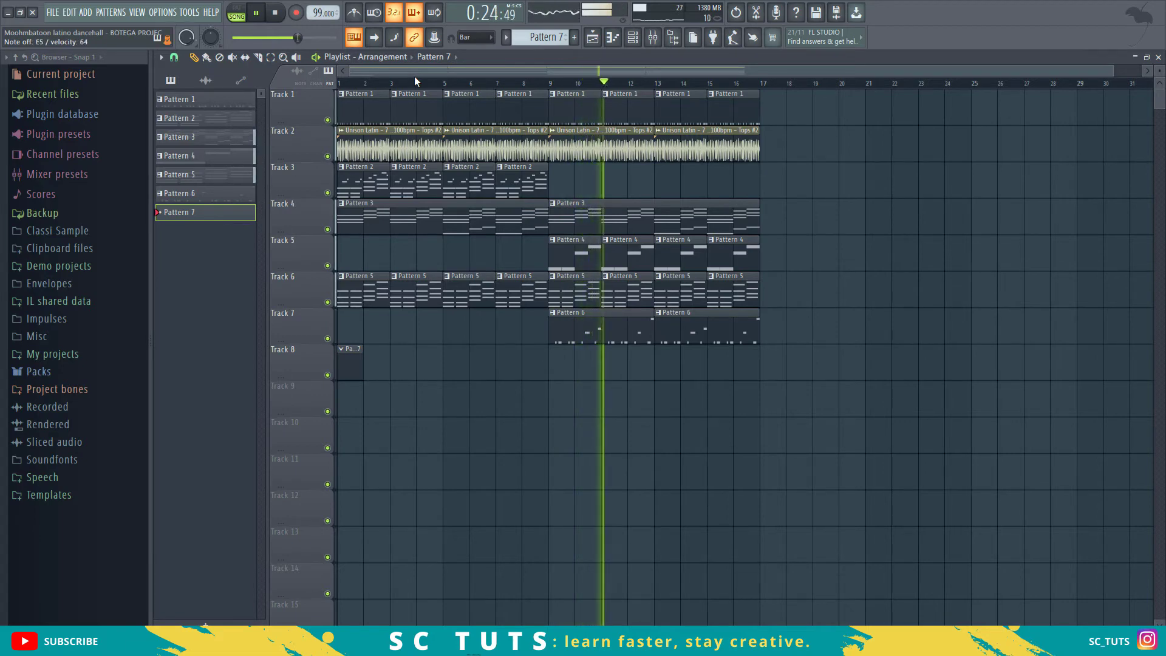
key("space")
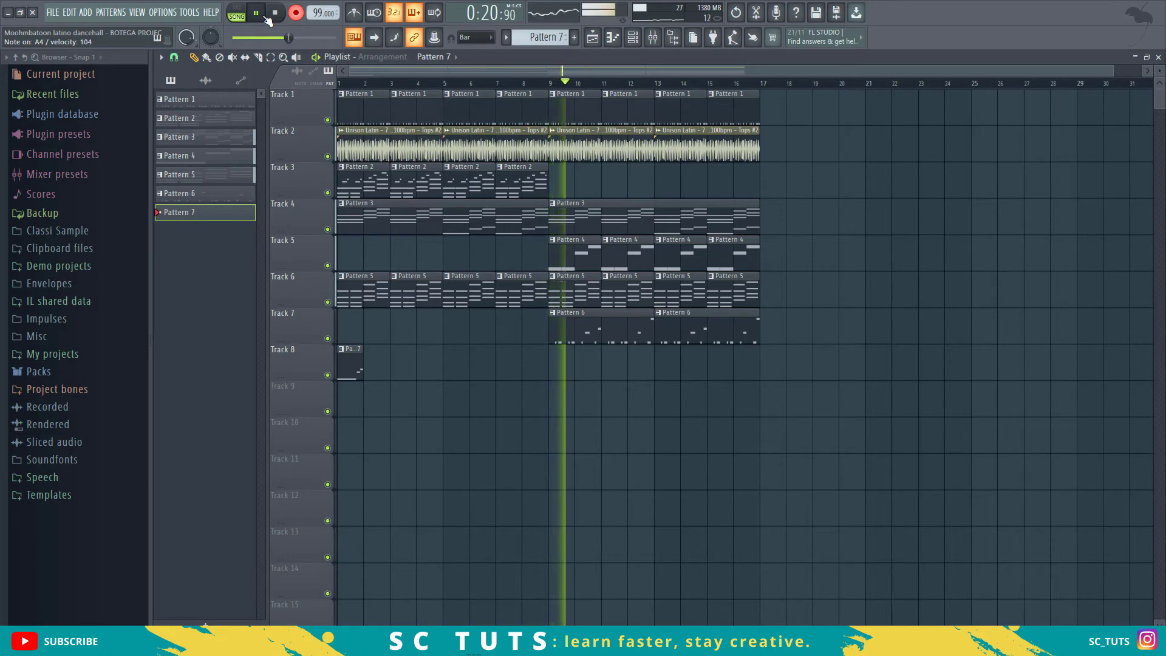
key("space")
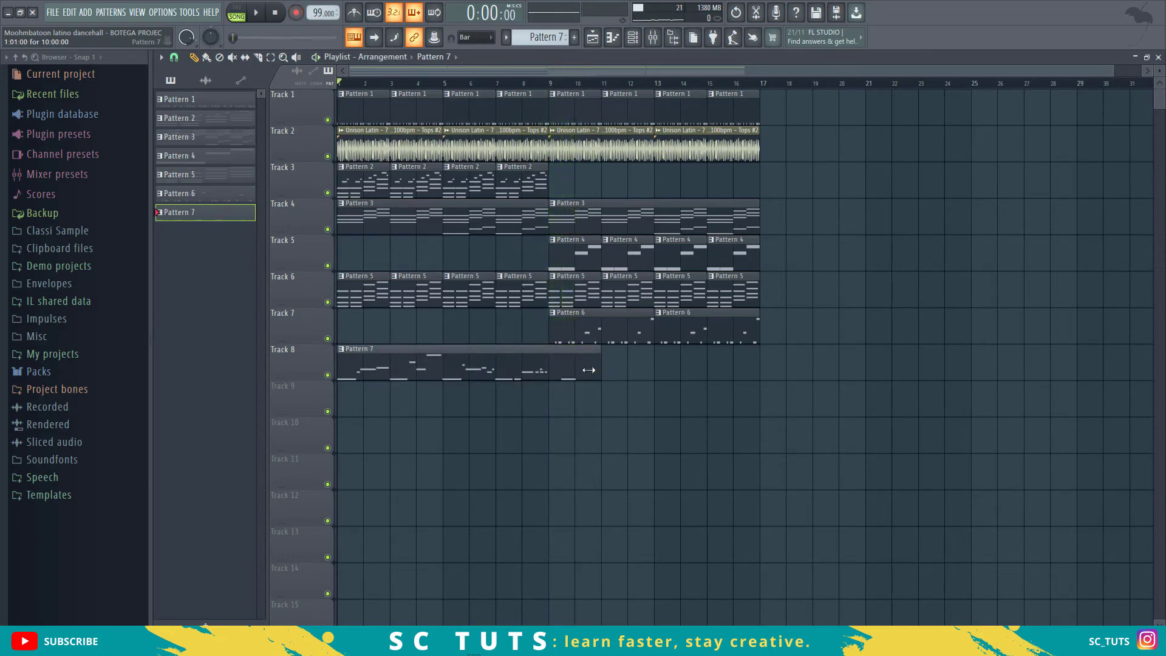
Step: Open Pattern 7 in the piano roll, play it back and delete the E5 note near the end of bar 8
double_click(492, 377)
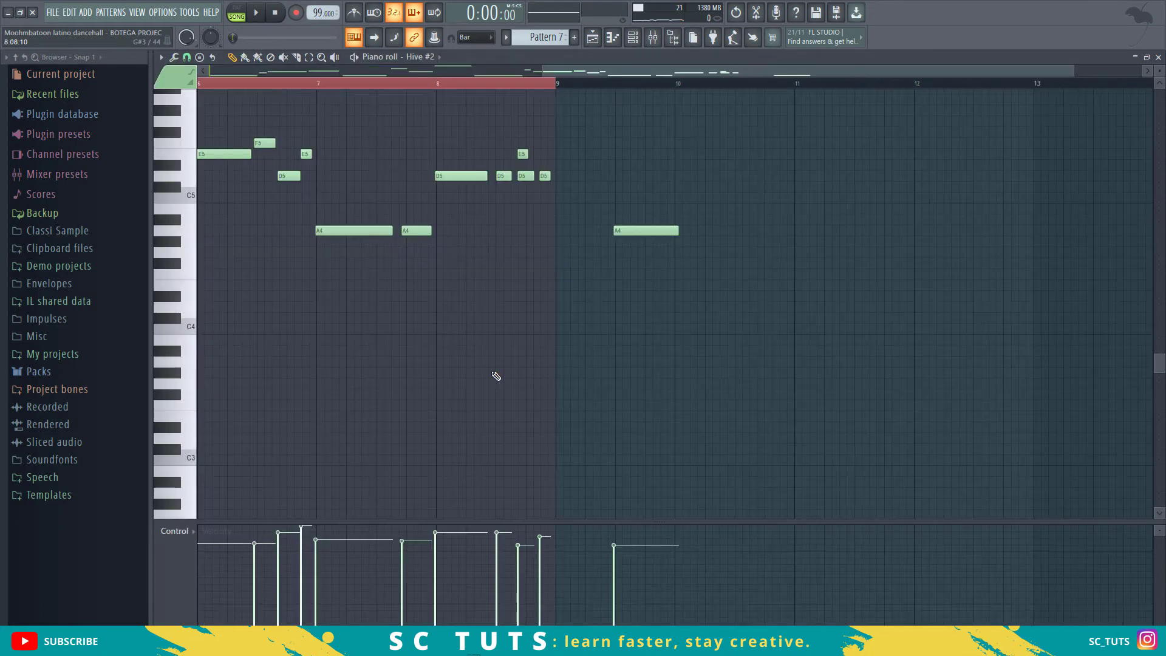
scroll(353, 91, "down", 4)
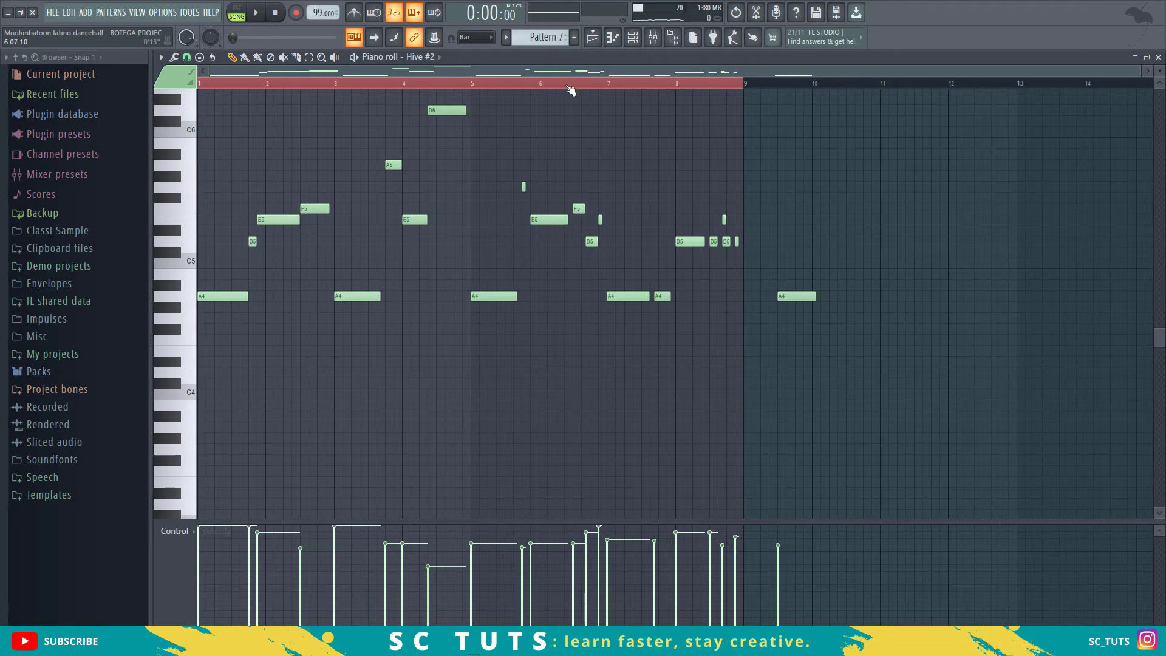
key("space")
scroll(283, 188, "up", 1)
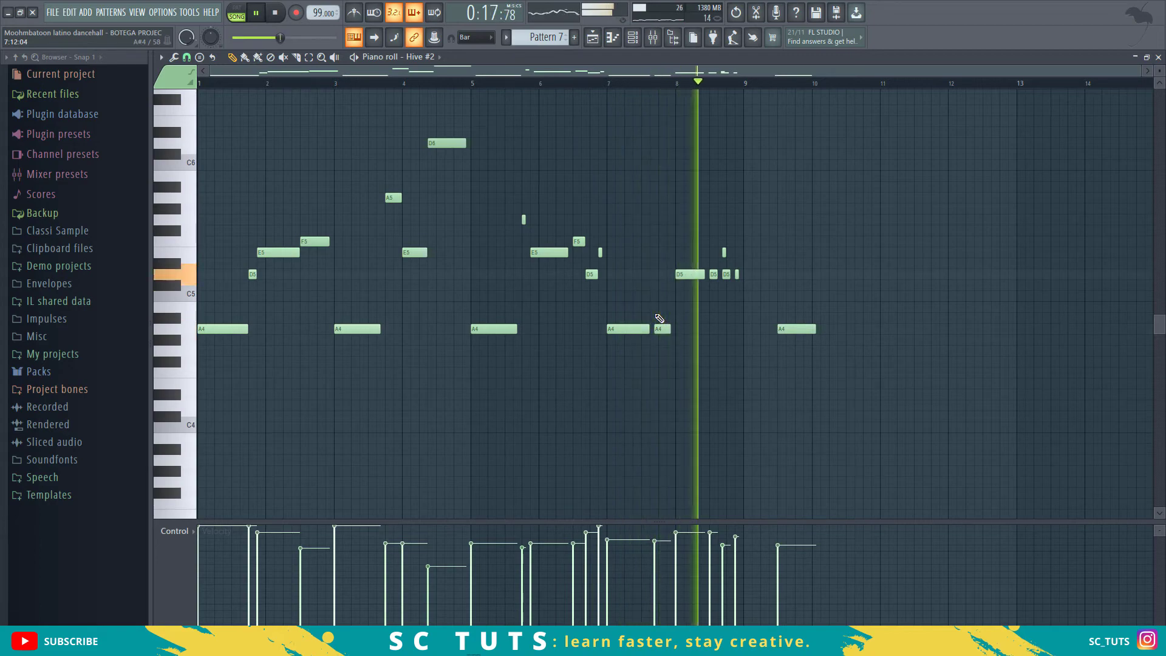
scroll(749, 85, "up", 5)
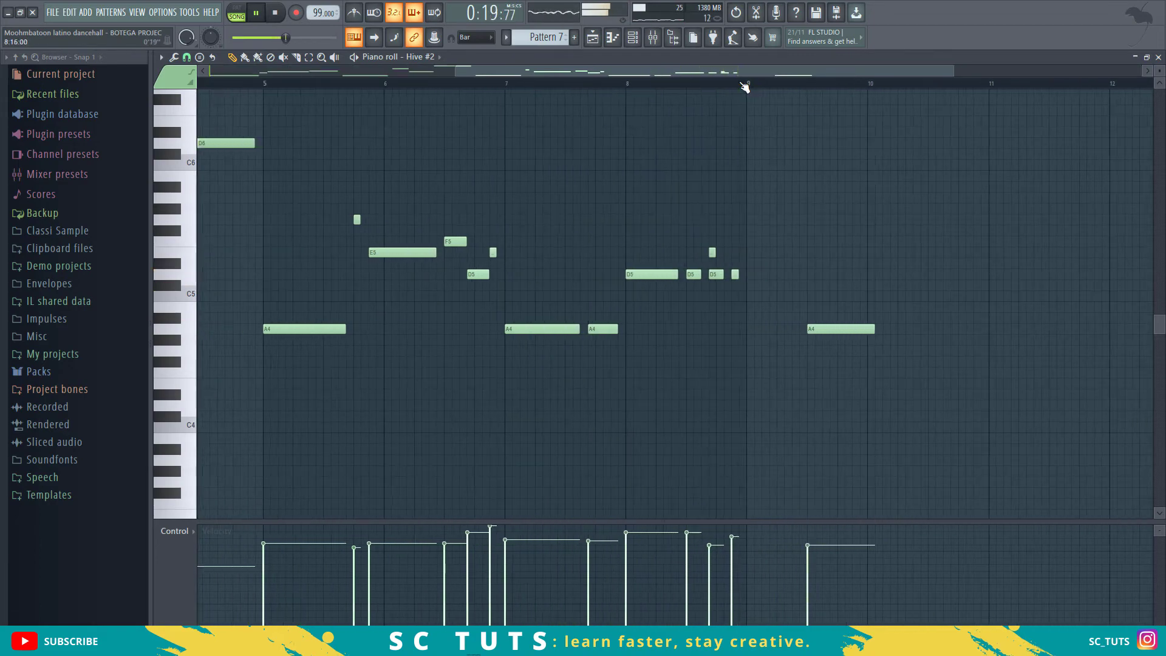
left_click(623, 83)
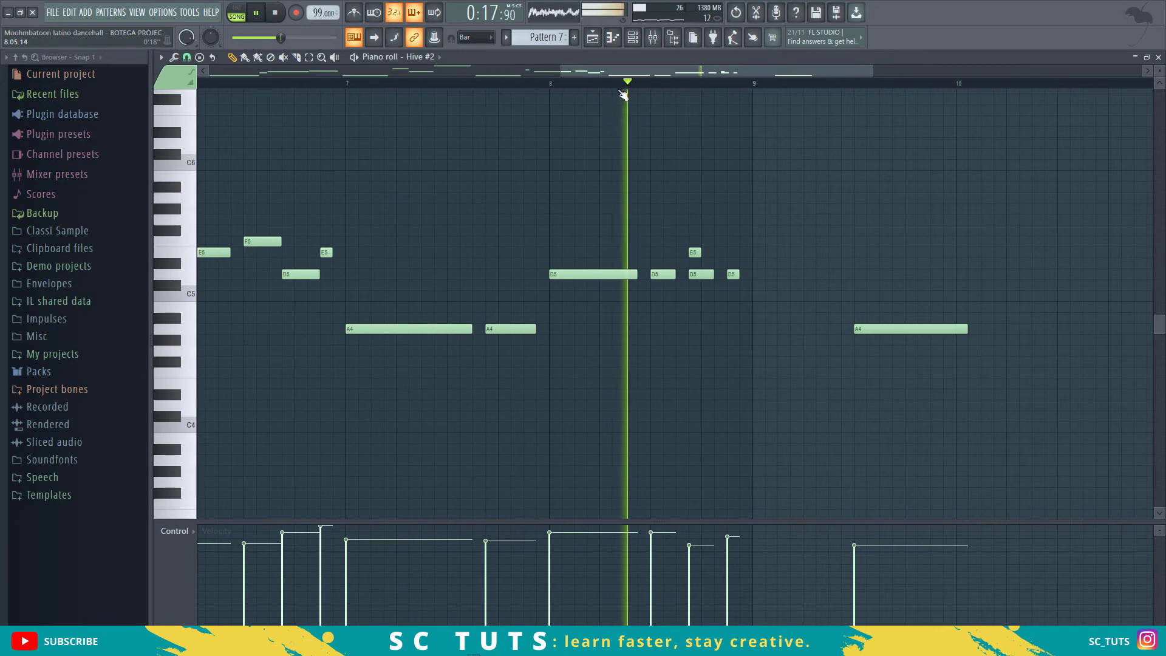
right_click(696, 251)
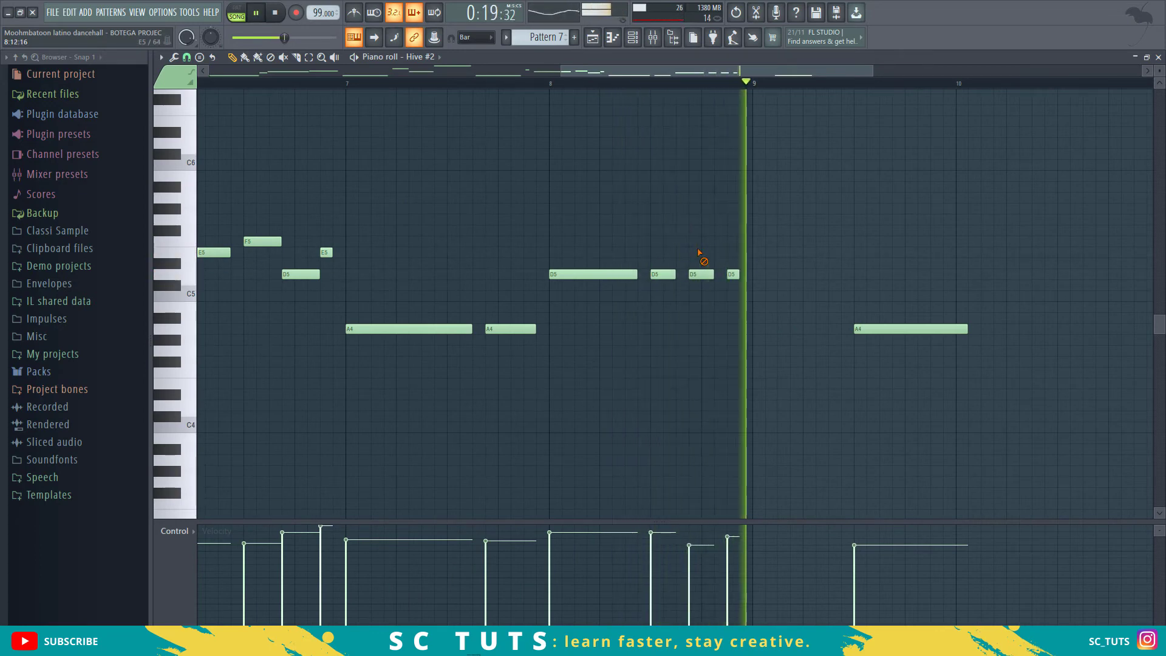
Step: Return to the playlist, duplicate the Pattern 7 clip on track 8 to bar 9 and play the song back
scroll(726, 86, "down", 4)
key("space")
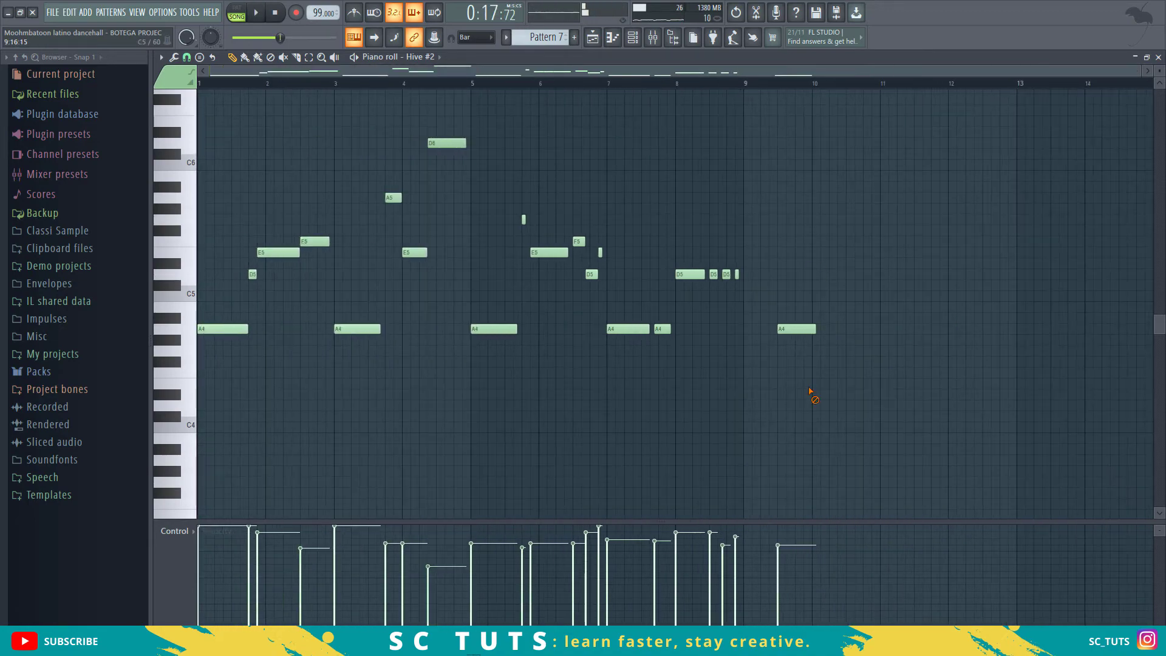
left_click(598, 42)
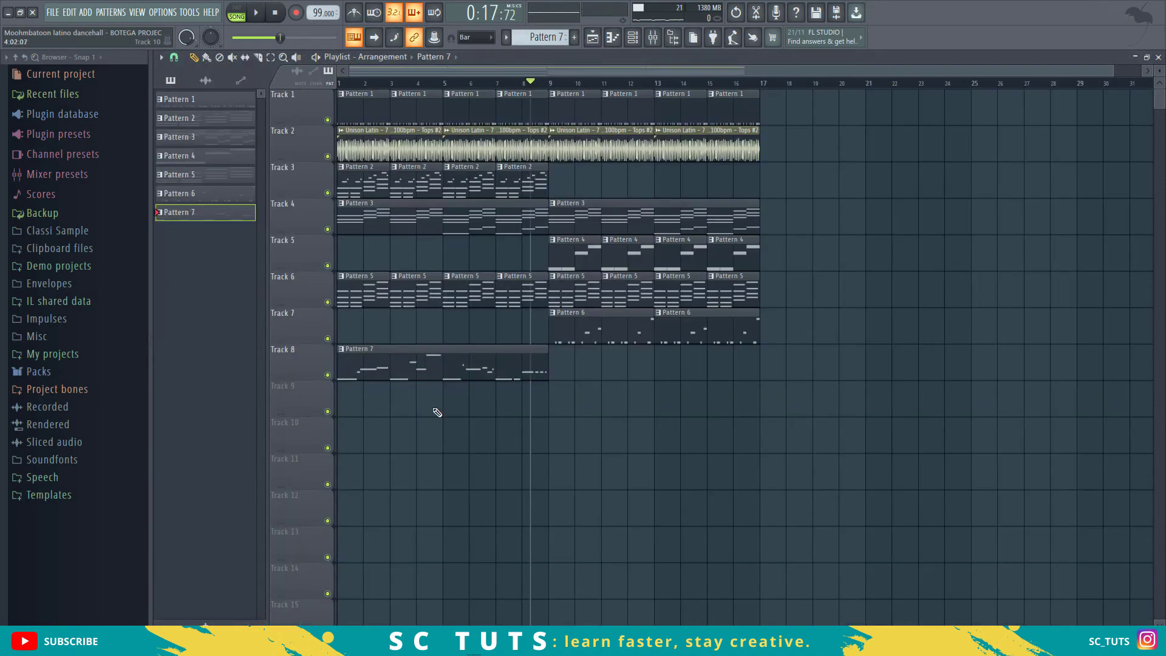
key("ctrl+b")
key("space")
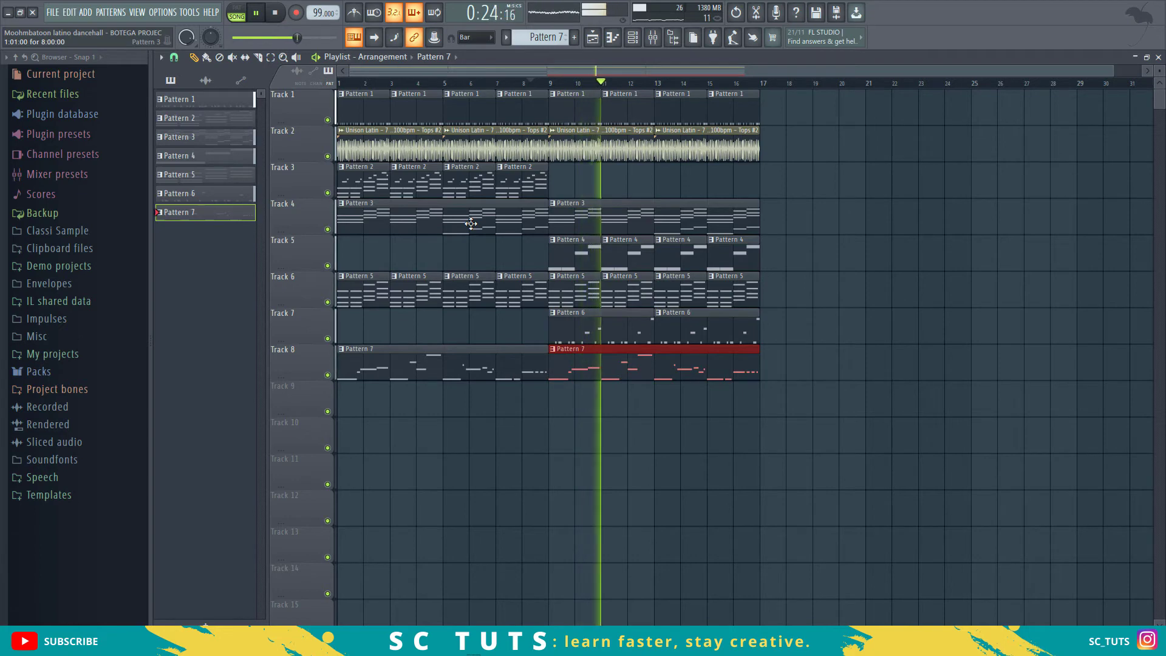
key("space")
Step: Select every clip on tracks 1 to 8 and move the whole arrangement to start at bar 21
scroll(660, 87, "down", 1)
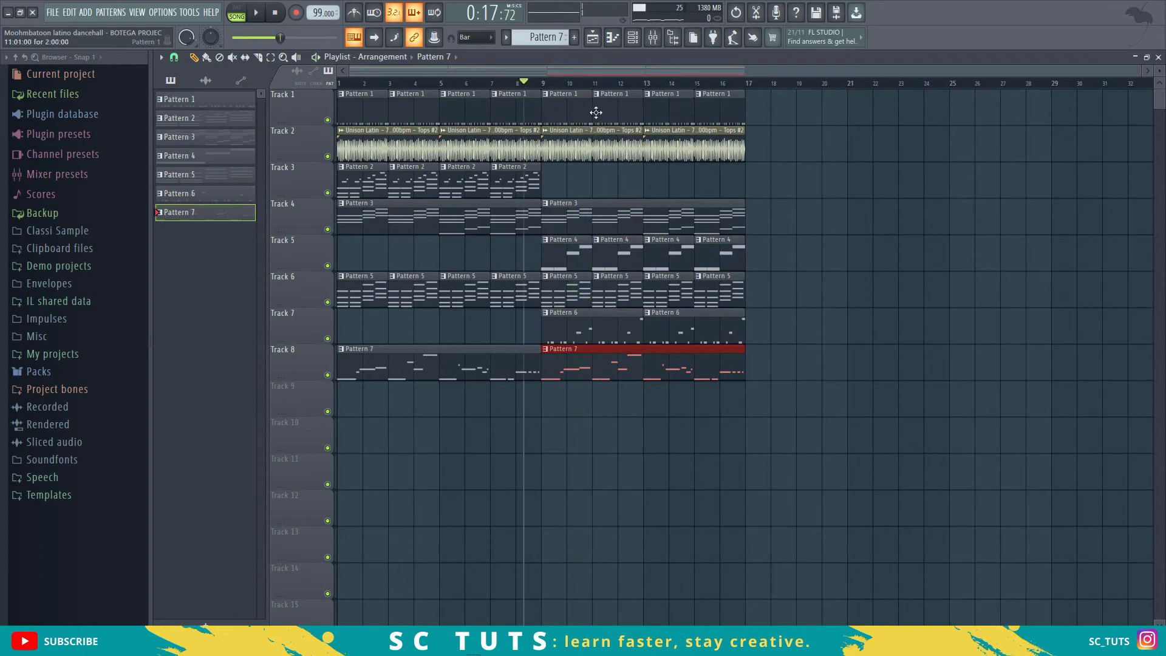
left_click_drag(727, 111, 372, 343)
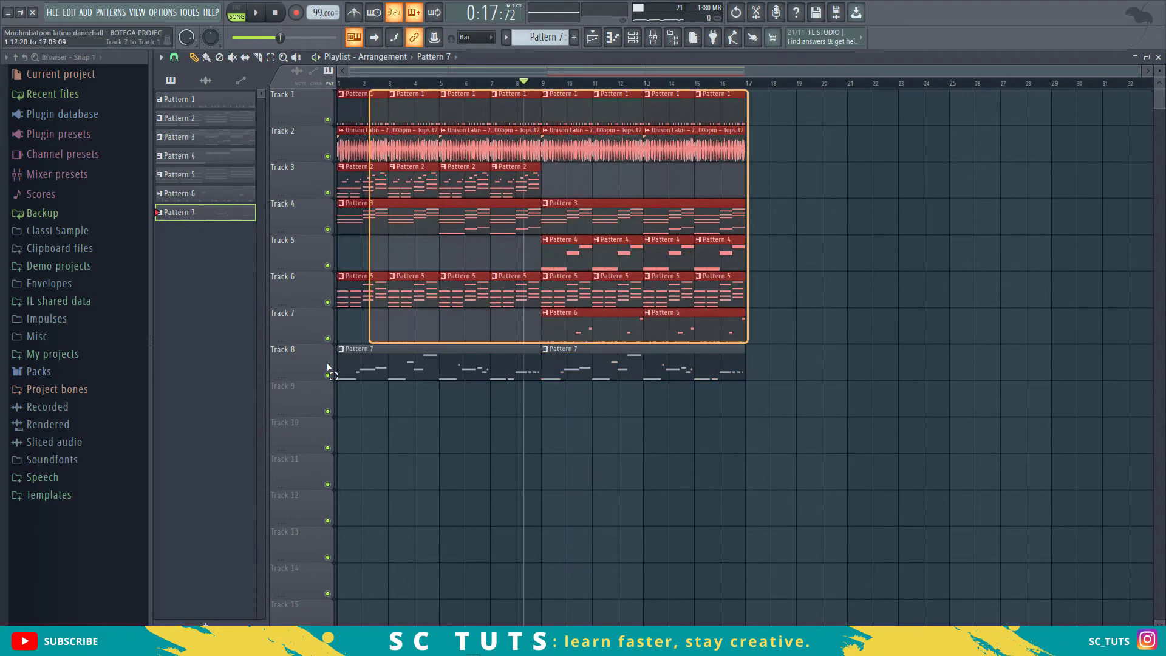
left_click_drag(363, 117, 878, 113)
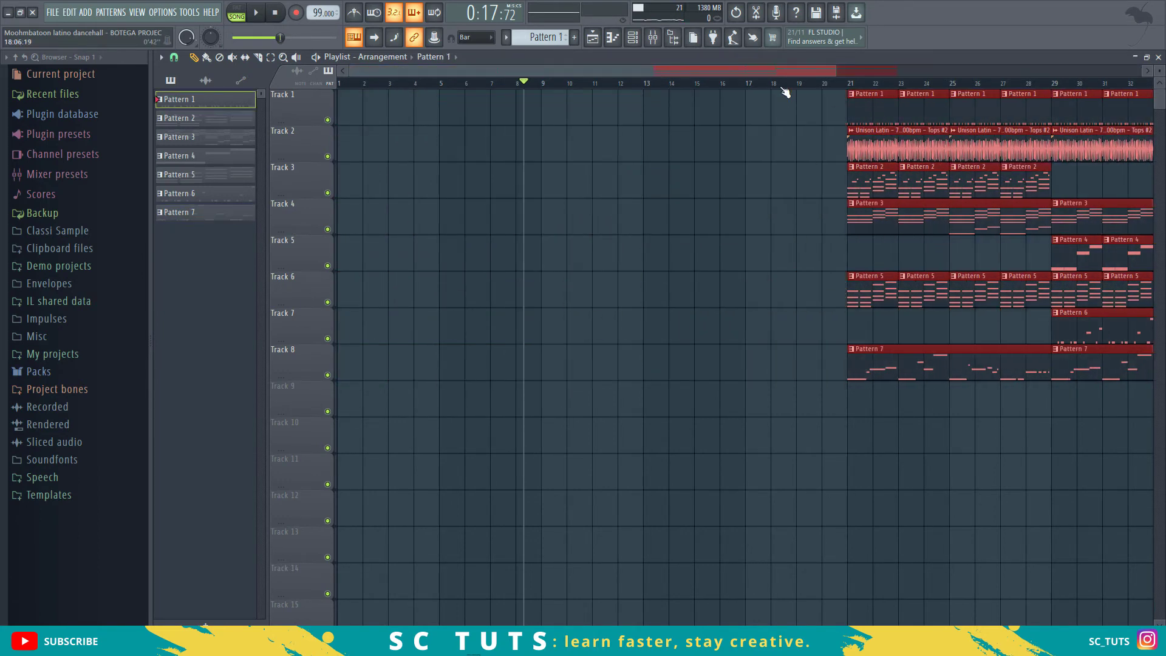
scroll(784, 100, "down", 5)
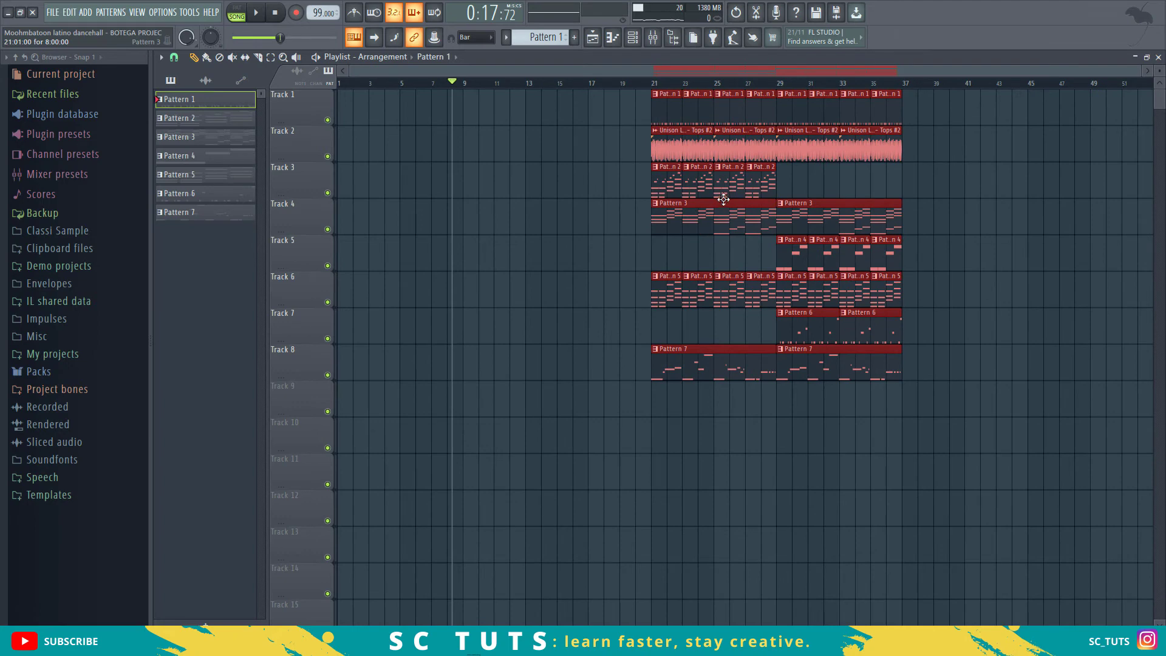
Step: Copy Pattern 2 clips across bars 1–12 on track 3 and Pattern 1 clips across bars 5–12 on track 1
left_click_drag(746, 183, 365, 182)
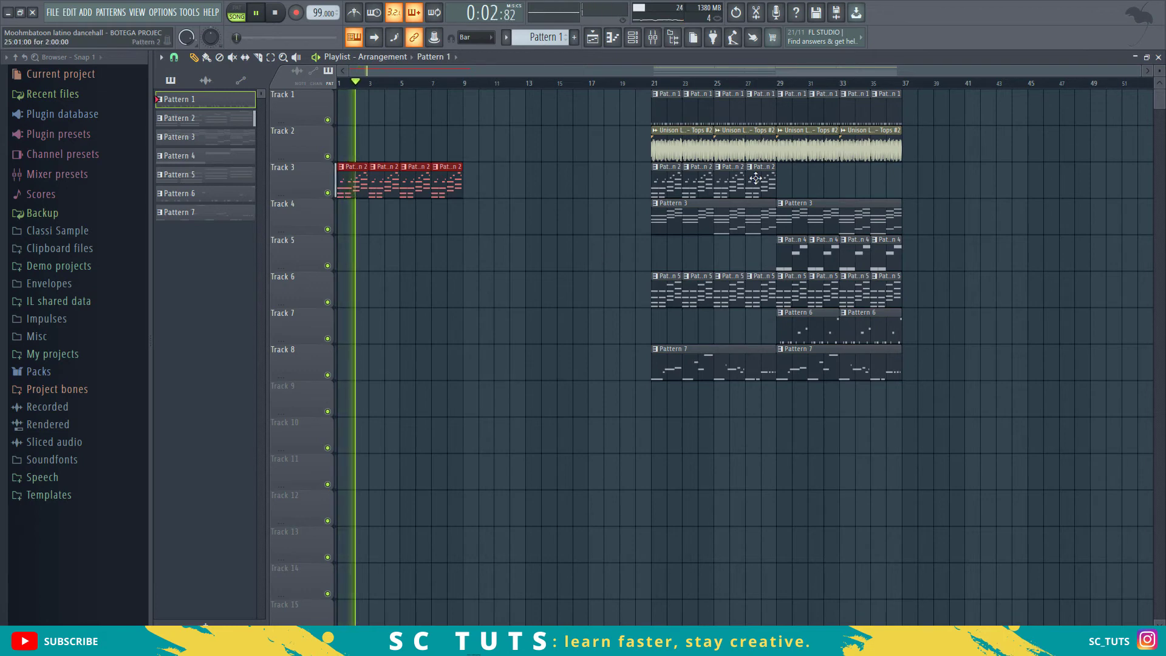
left_click(692, 116)
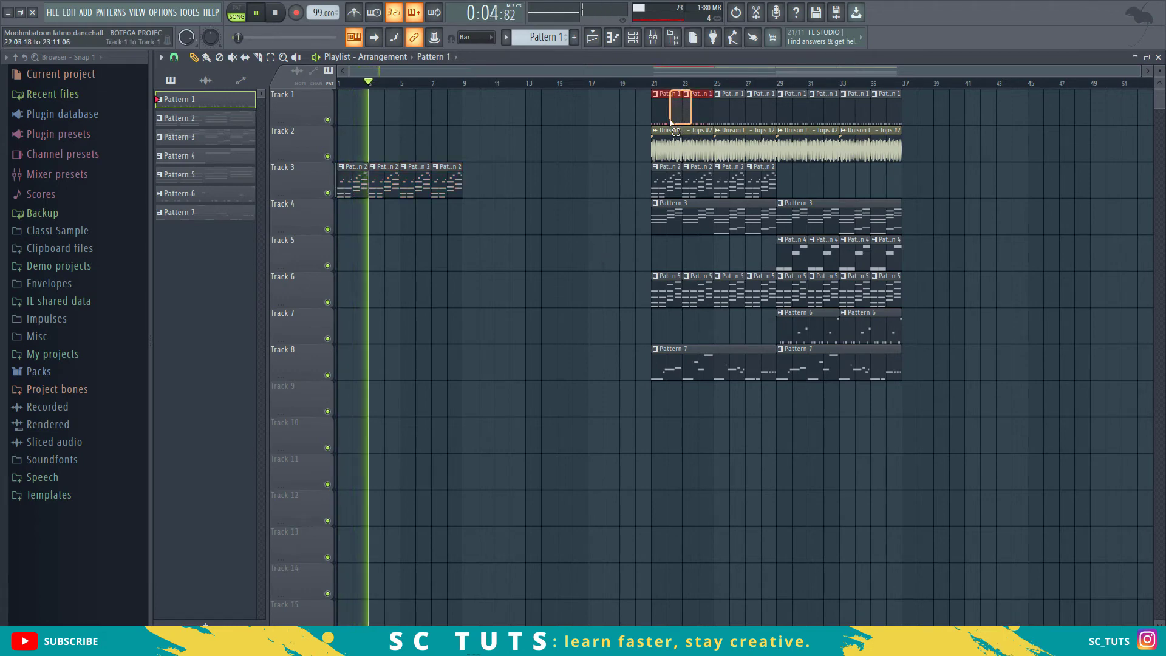
left_click_drag(697, 122, 415, 123)
left_click_drag(503, 91, 406, 195)
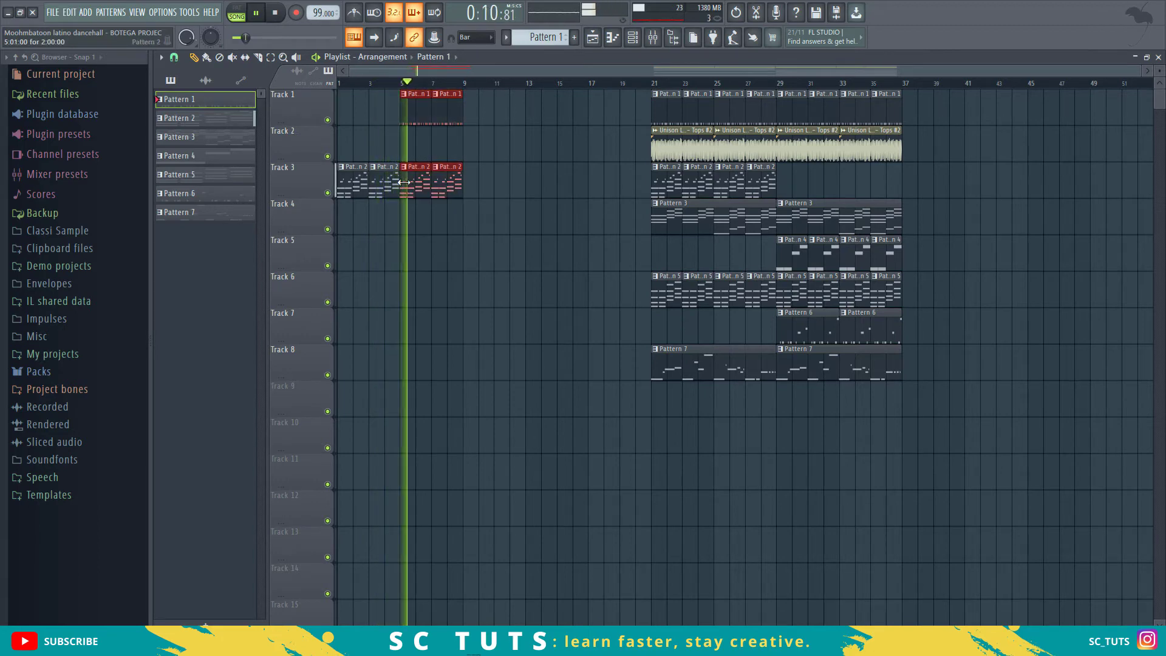
key("ctrl+b")
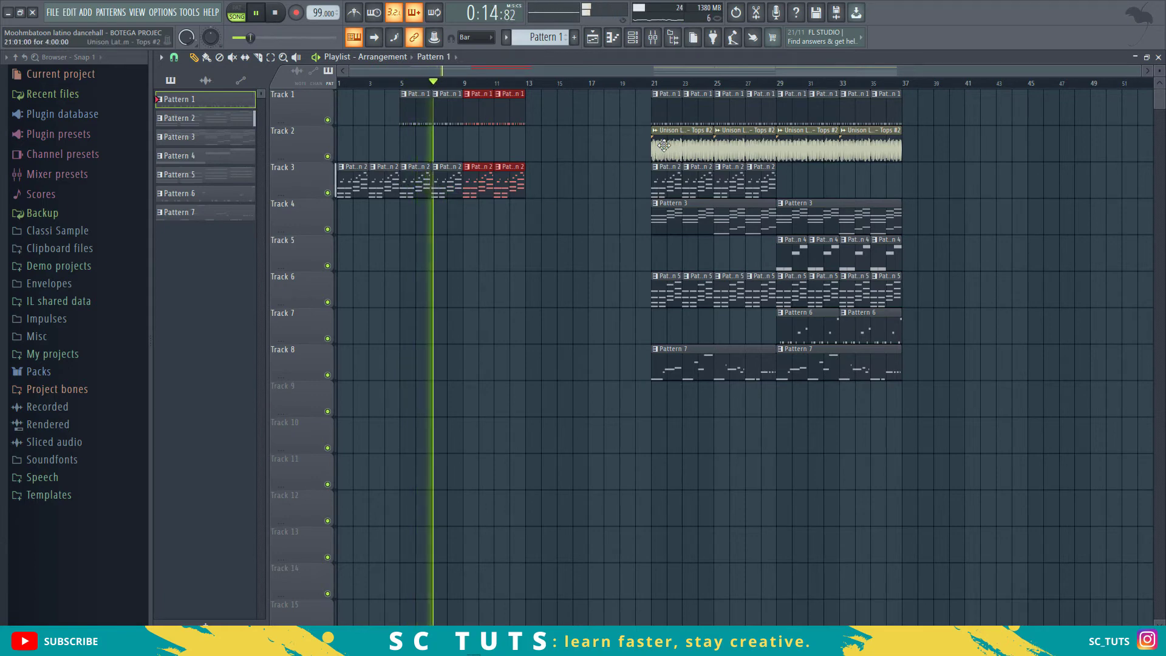
Step: Move the first tops loop clip on track 2 from bar 21 to bar 13 and duplicate it to bar 17
left_click_drag(654, 147, 528, 147)
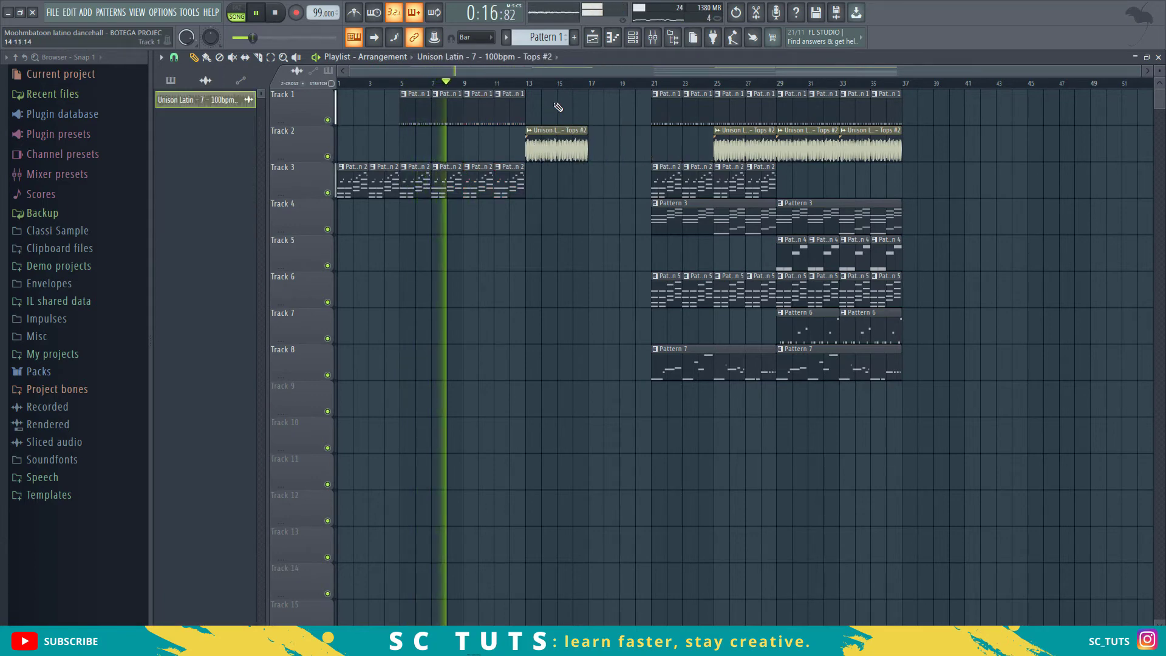
left_click(539, 132, "ctrl")
key("ctrl+b")
Step: Duplicate the Pattern 1 and Pattern 2 clips of bars 5–12 to bar 13 on tracks 1 and 3
left_click_drag(528, 120, 401, 91)
left_click_drag(545, 162, 429, 200)
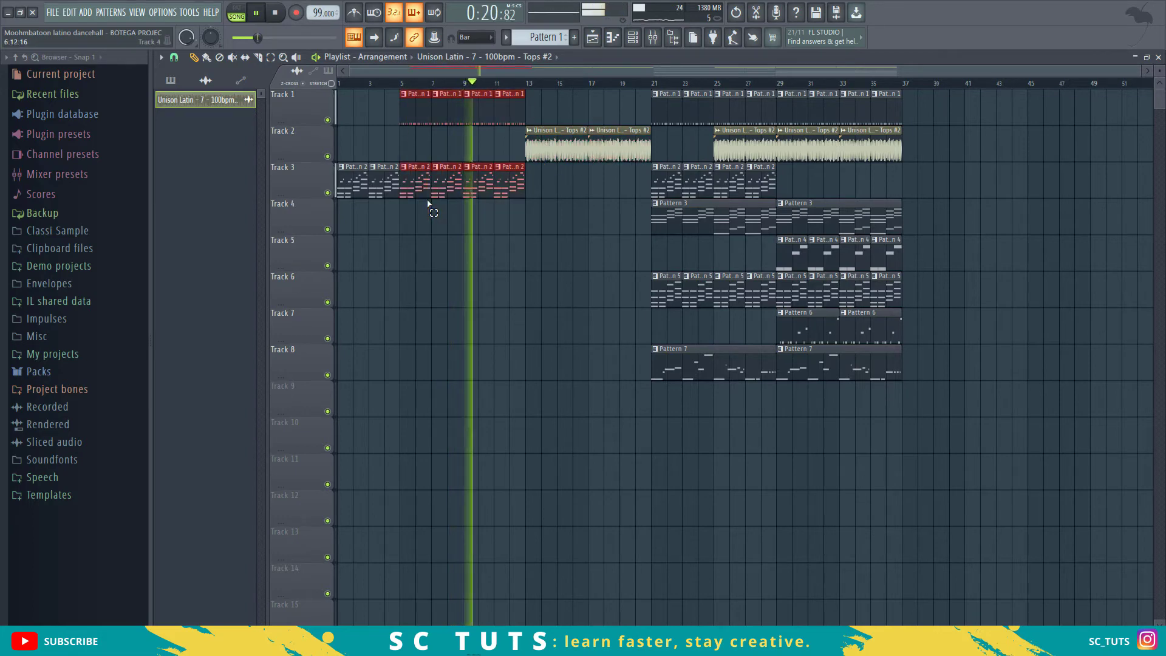
key("ctrl+b")
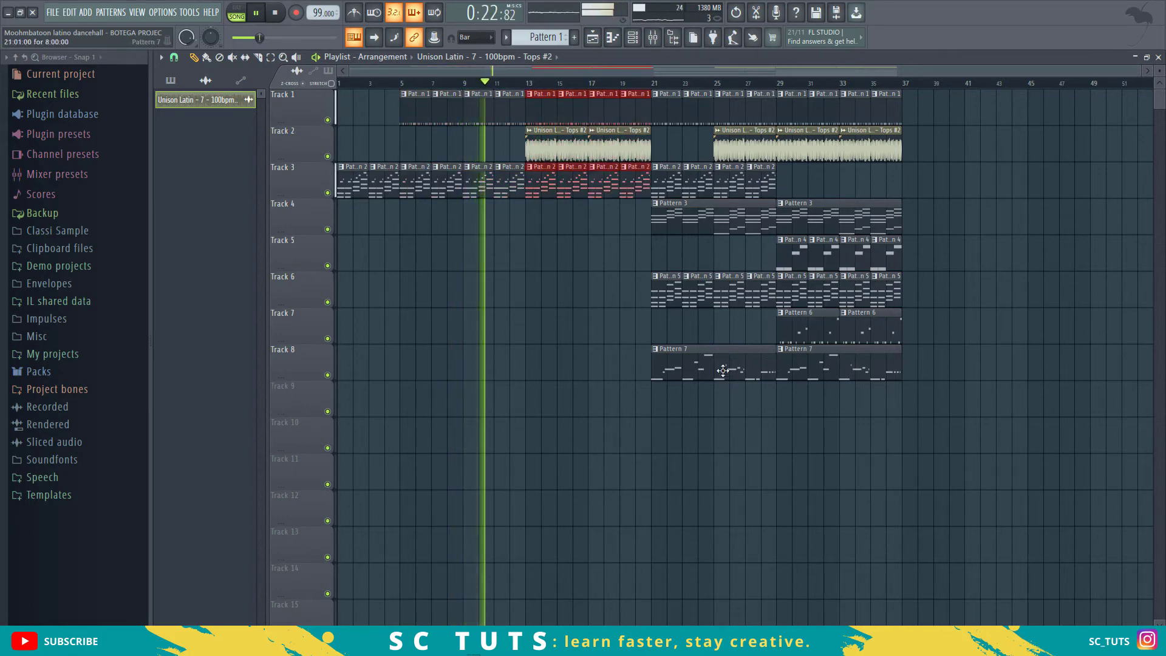
Step: Copy Pattern 4 clips across bars 13–20 on track 5 and remove the tops loop clips from bars 13–20 on track 2
left_click(778, 250)
left_click_drag(665, 254, 552, 263)
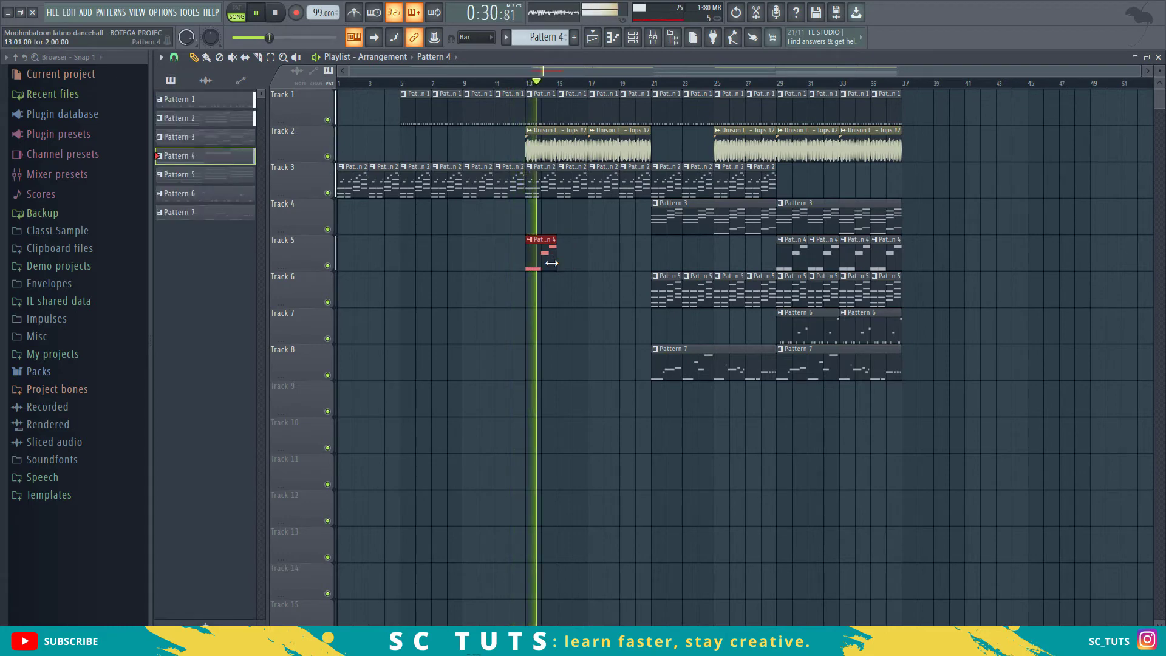
key("ctrl+z")
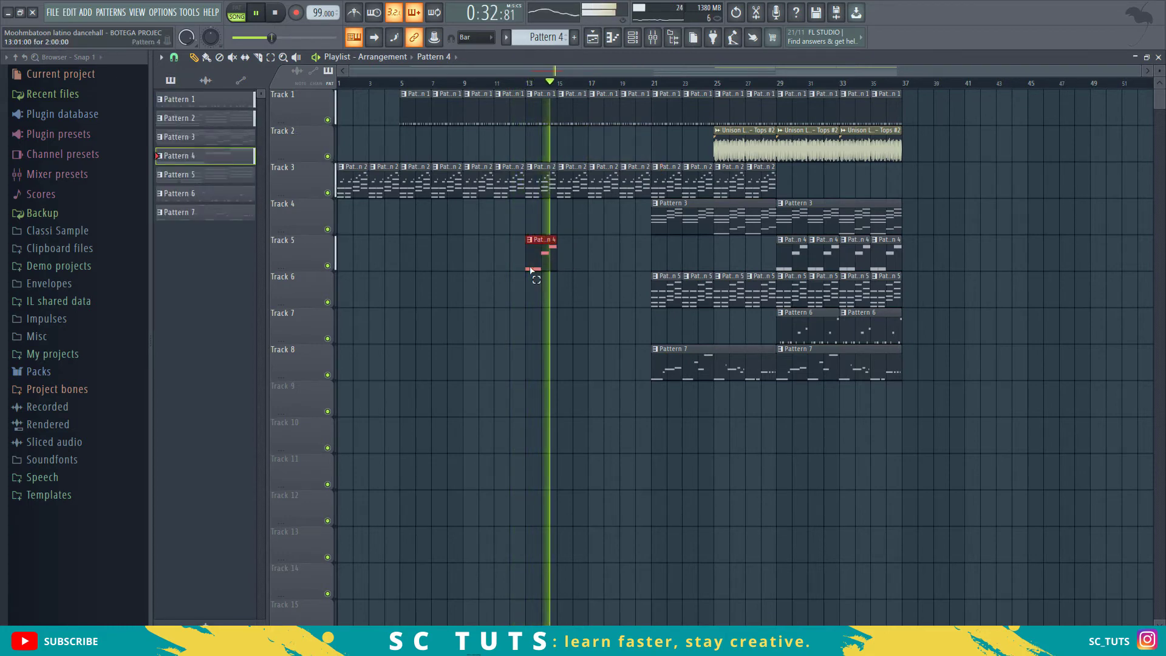
key("ctrl+b")
key("ctrl+b")
key("ctrl+b")
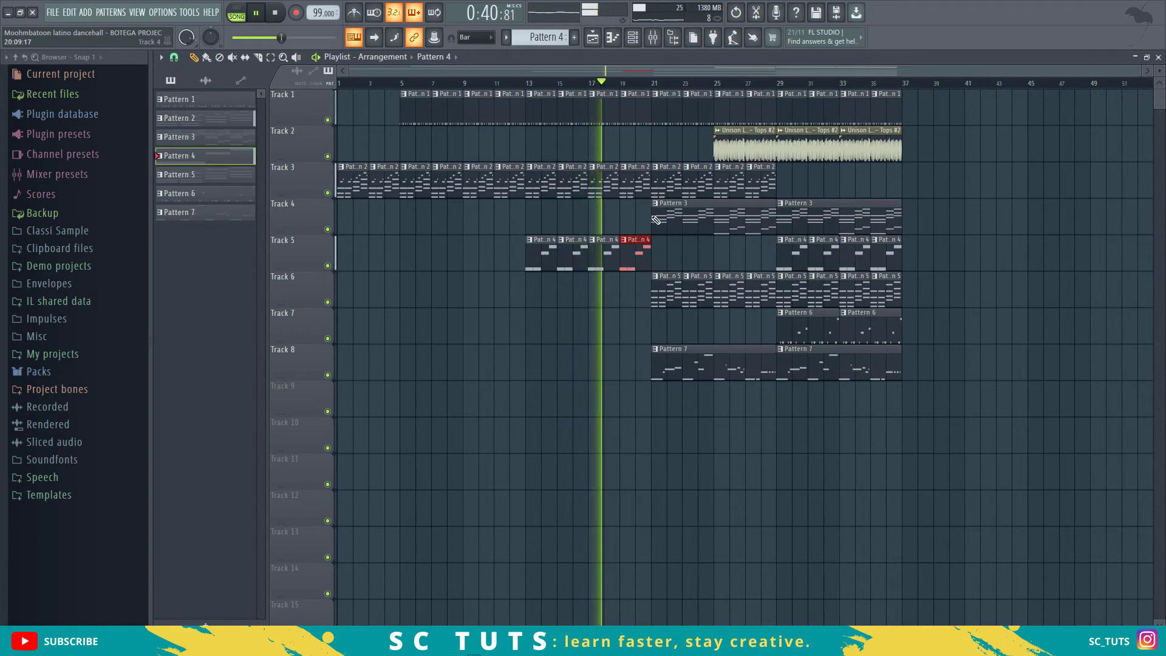
Step: Move the three tops loop clips to bar 21, copy Pattern 7 to bar 5 on track 8 and play from bar 4
left_click(738, 155)
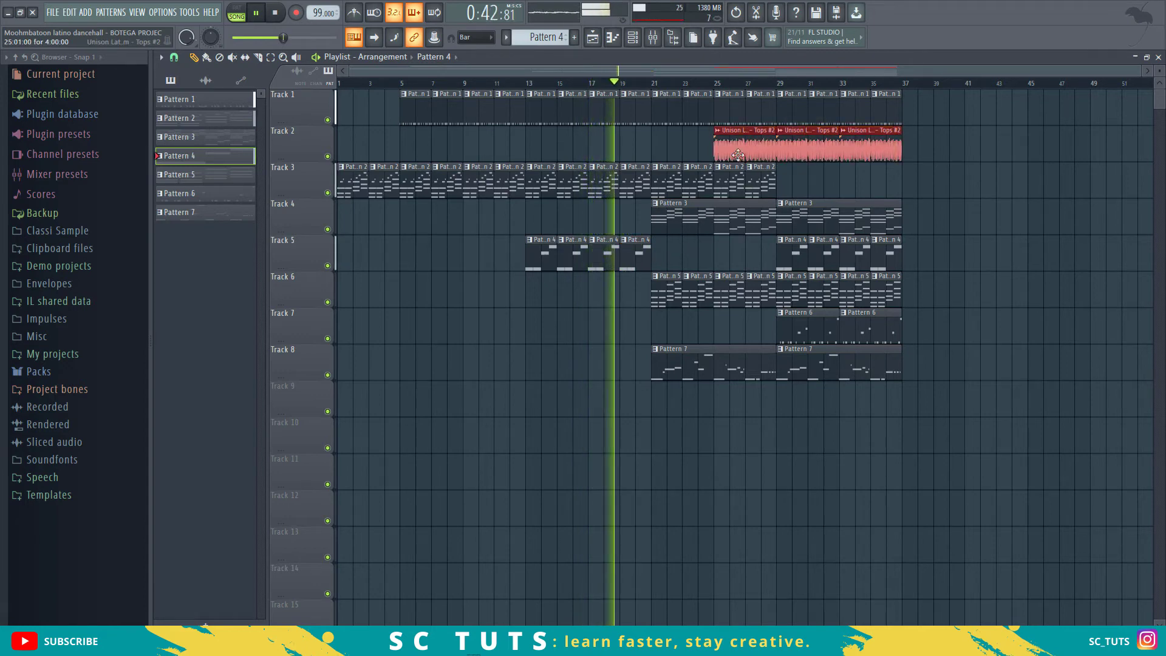
left_click_drag(738, 155, 675, 155)
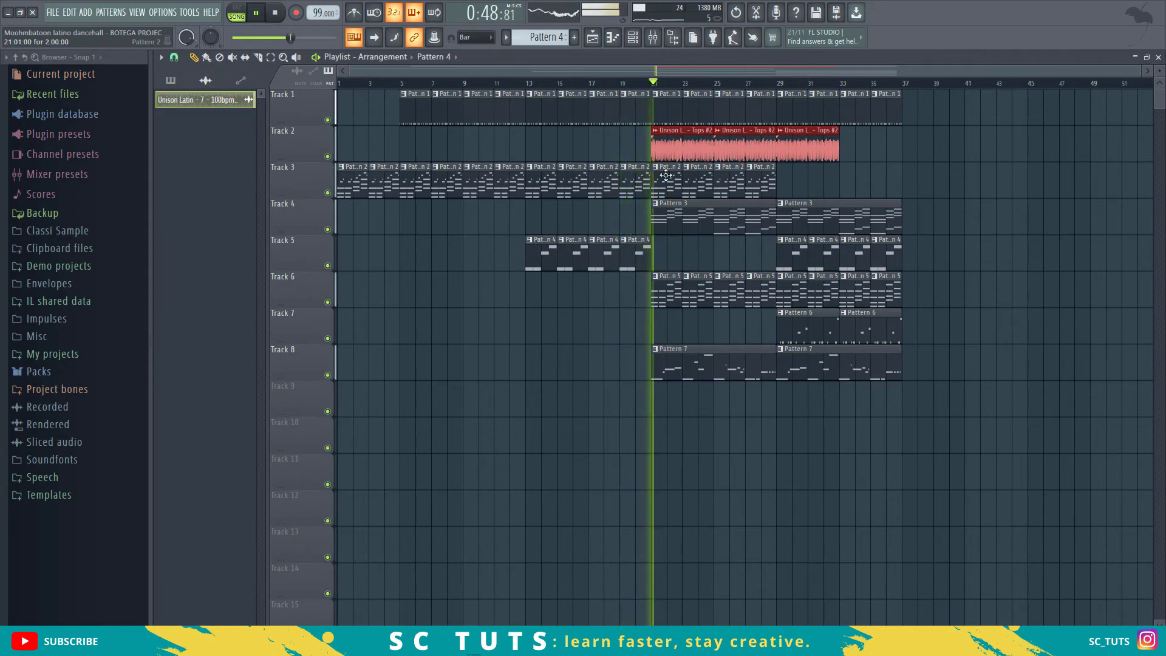
left_click_drag(667, 367, 456, 381)
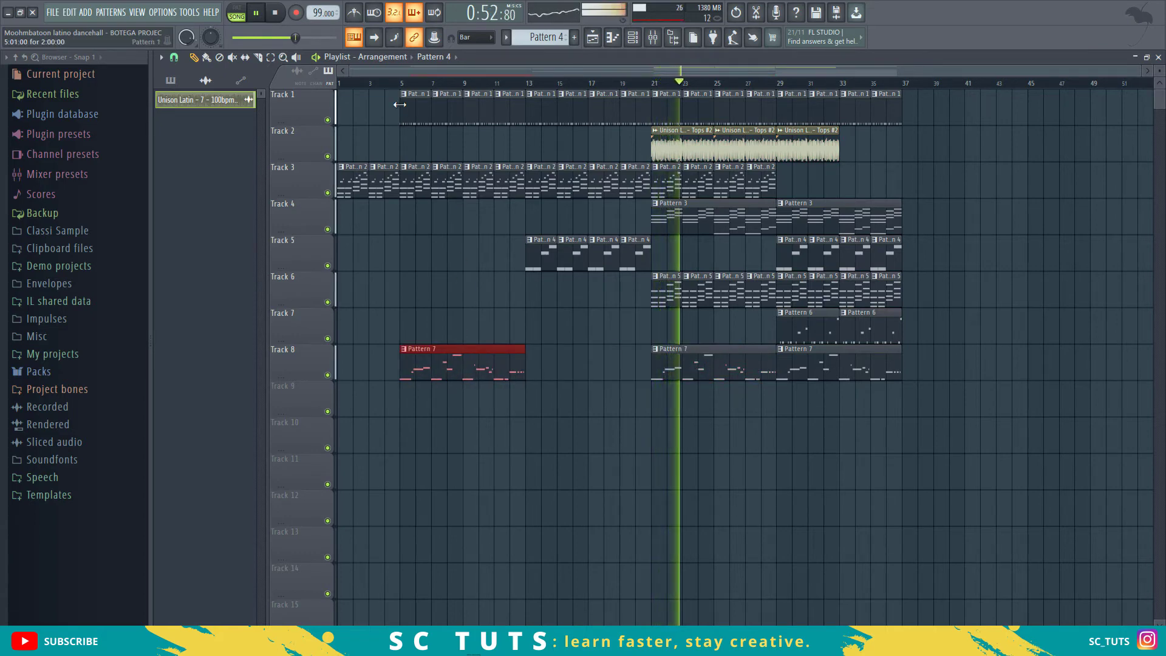
left_click(380, 81)
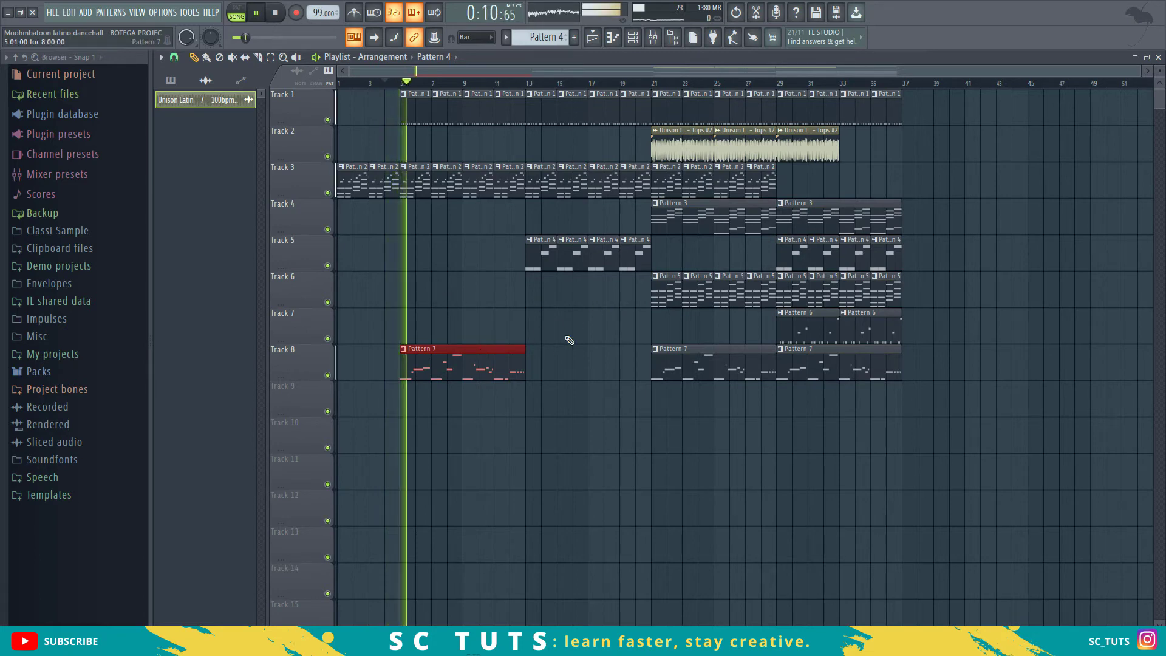
Step: Try a Pattern 5 clip at bar 5 on track 6, play it back and remove it
left_click(672, 293)
left_click(419, 295)
key("space")
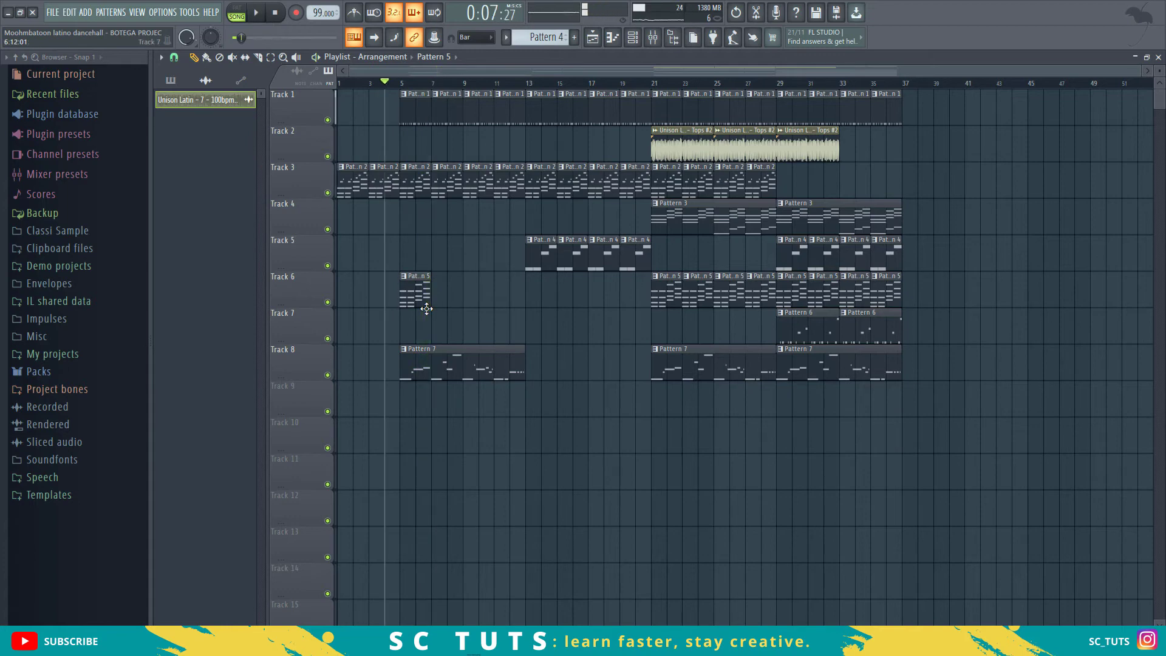
key("space")
right_click(417, 290)
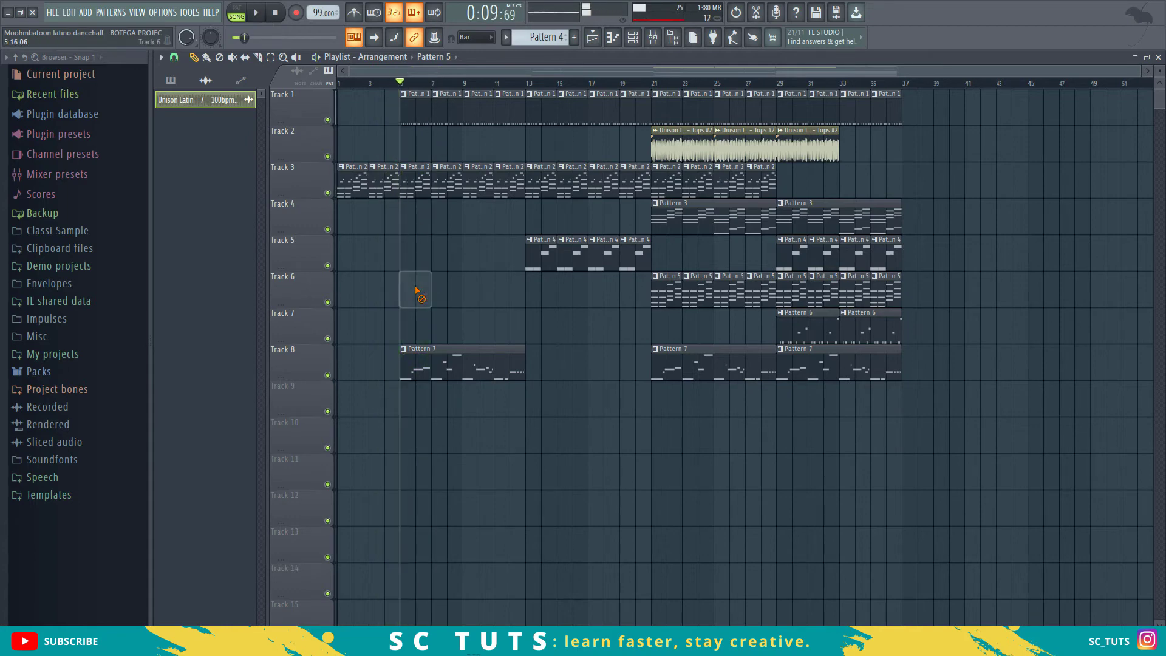
Step: Copy Pattern 3 to bar 5 on track 4 and duplicate the Pattern 3 and Pattern 7 clips from bar 5 to bar 13
left_click_drag(639, 227, 430, 246)
key("space")
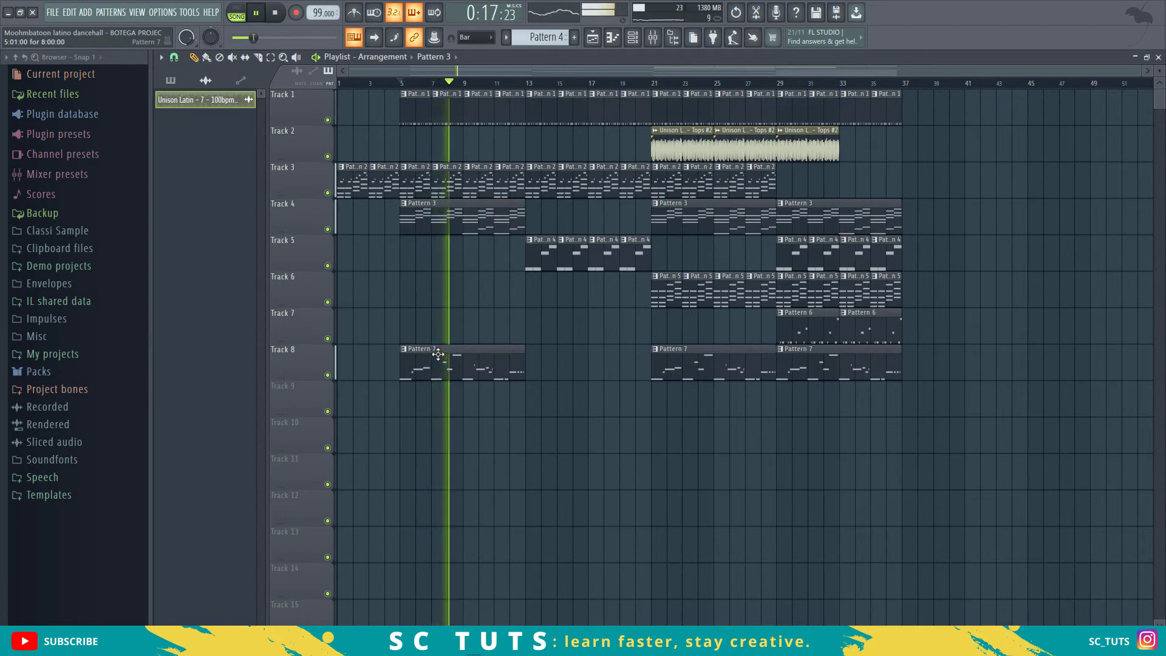
left_click_drag(503, 198, 429, 399)
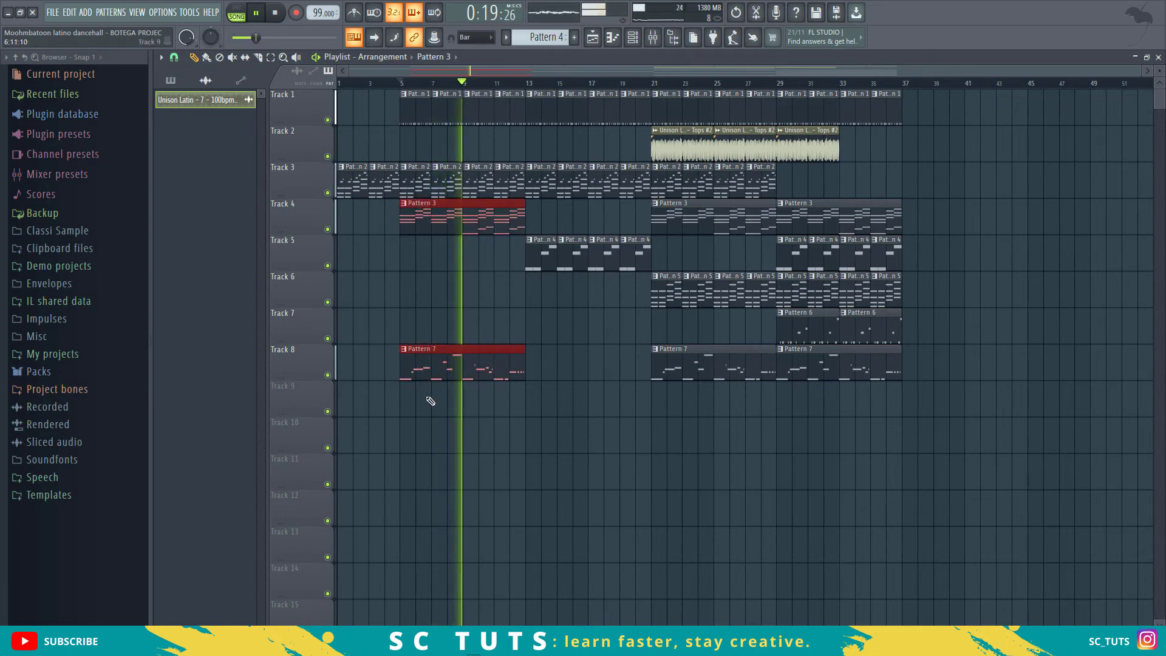
key("ctrl+b")
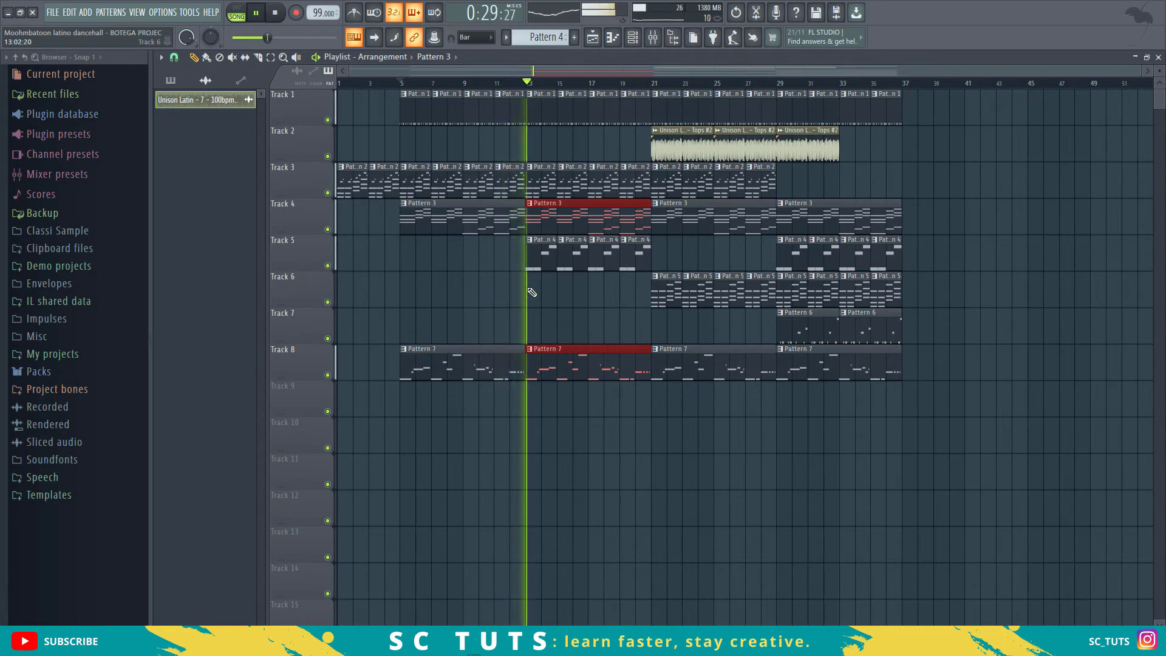
Step: Delete the four Pattern 2 clips in bars 21–28 on track 3 and copy four Pattern 2 clips to bar 29
left_click(638, 83)
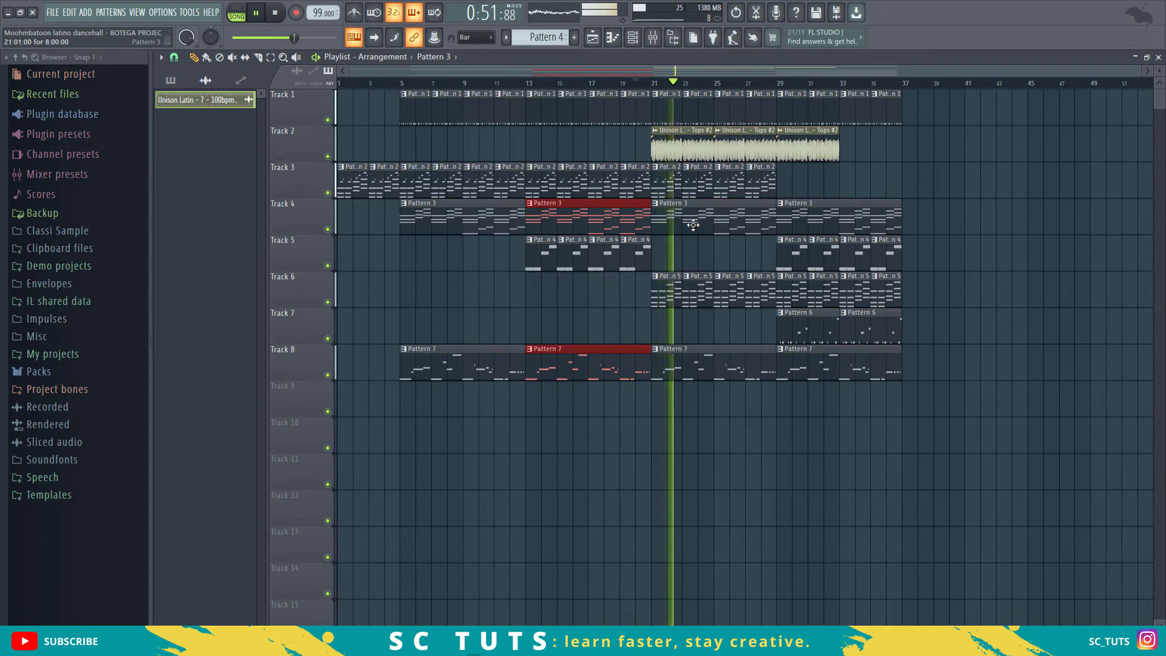
right_click(672, 187)
right_click(698, 182)
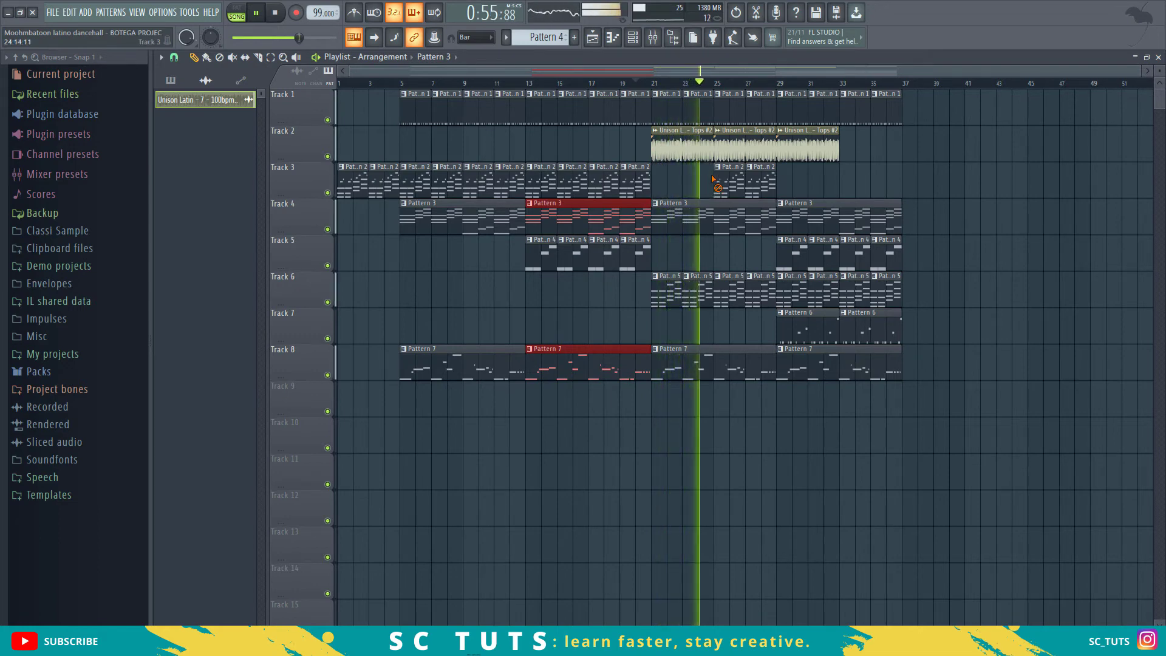
right_click(715, 180)
right_click(747, 181)
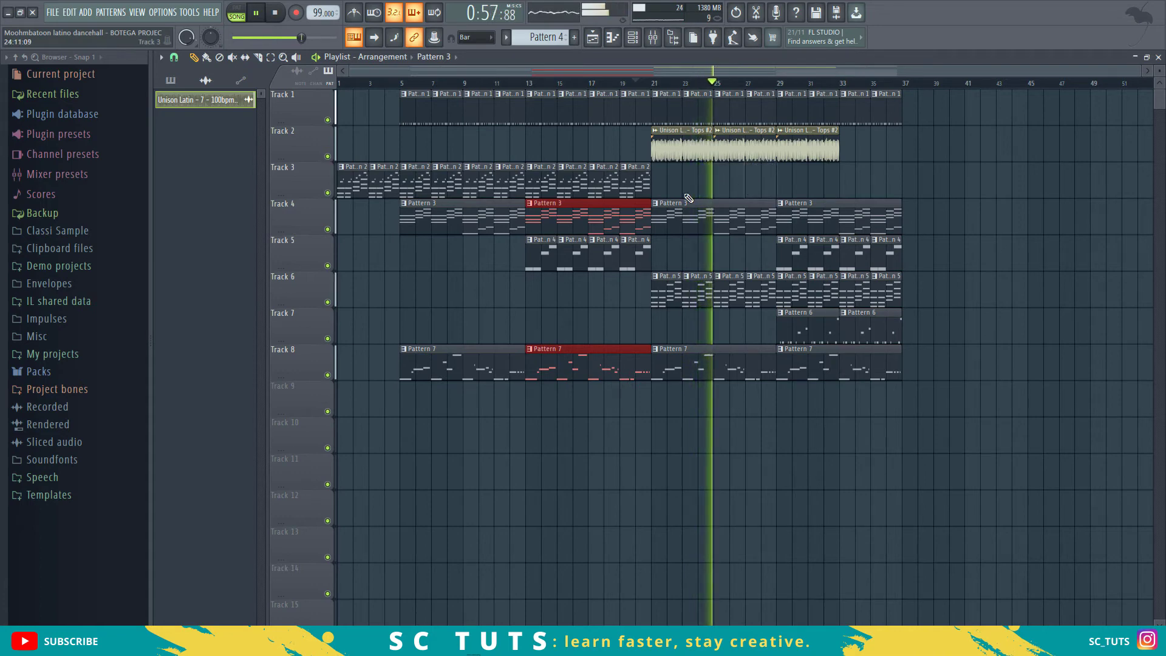
left_click_drag(642, 196, 528, 164)
left_click_drag(601, 184, 853, 184)
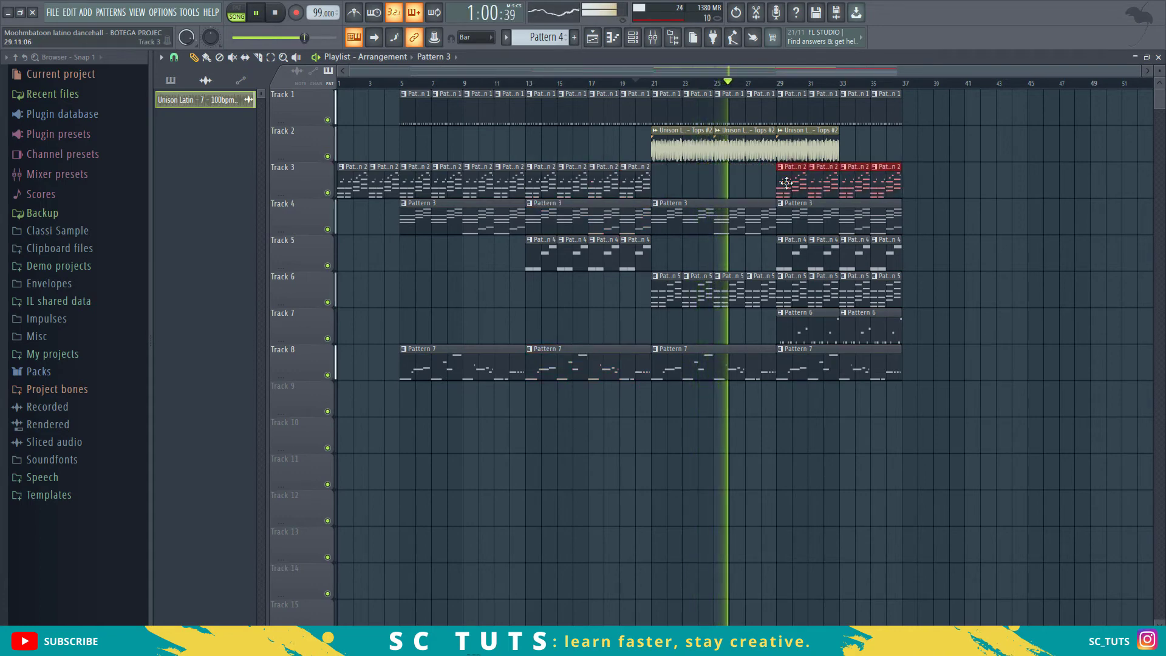
Step: Delete the four Pattern 5 clips in bars 29–36 on track 6 and duplicate the last tops loop clip to bar 33
right_click(788, 300)
right_click(820, 300)
right_click(852, 300)
right_click(883, 300)
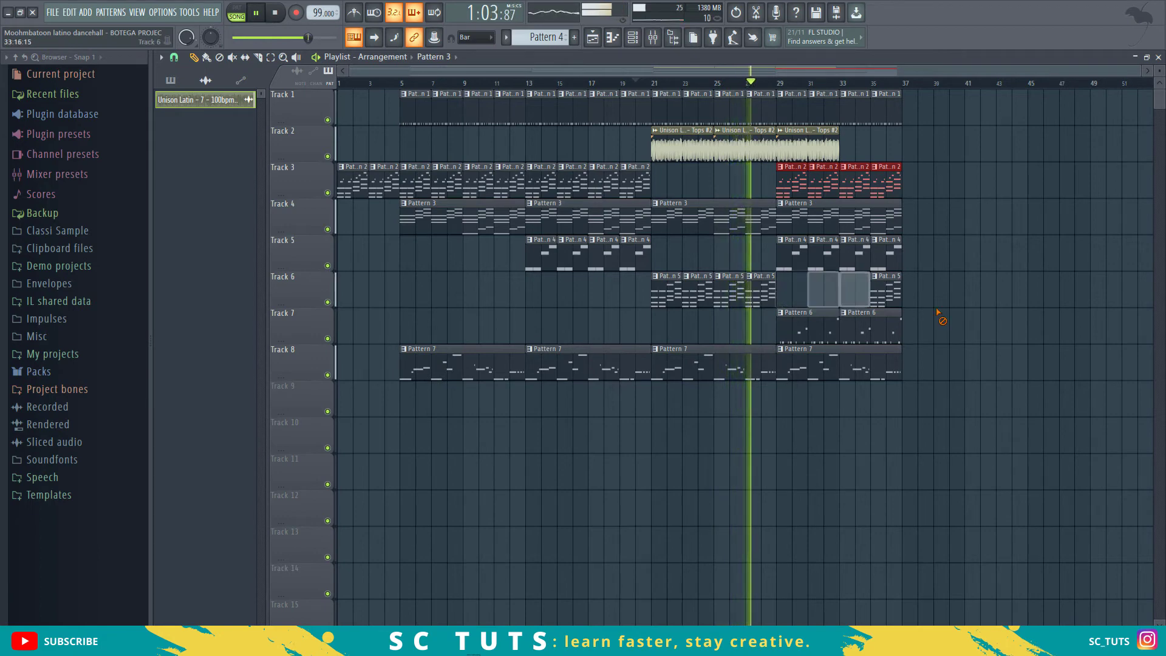
left_click(784, 149)
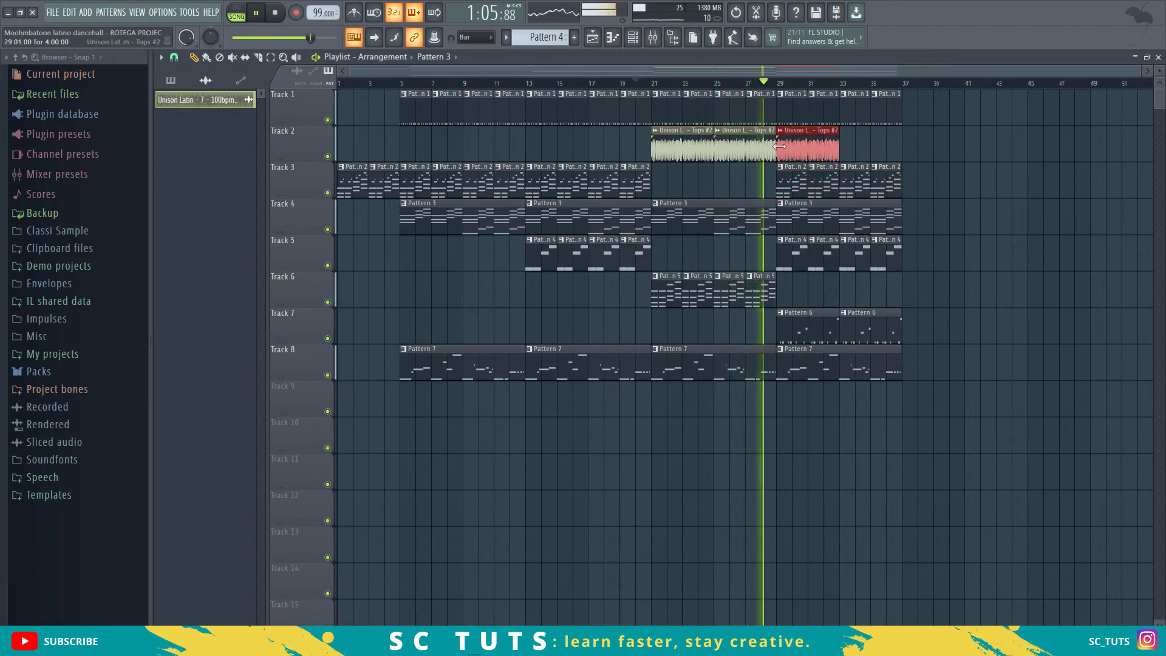
key("ctrl+b")
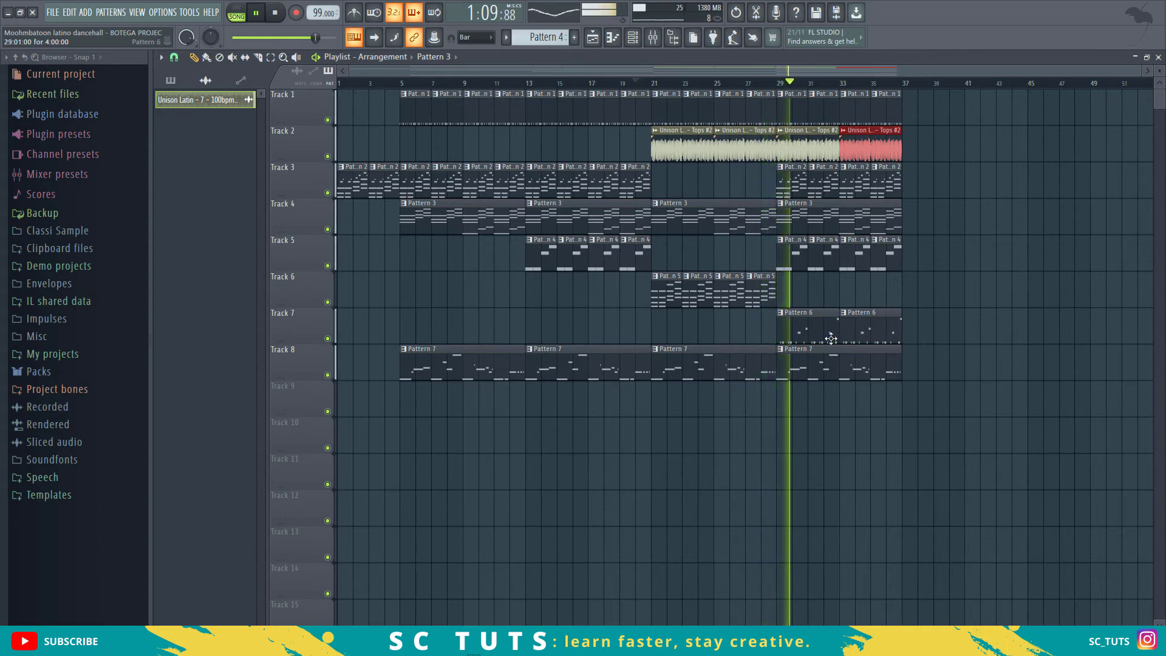
Step: Move the two Pattern 6 clips on track 7 to bar 37 and duplicate the four Pattern 5 clips to bar 29
left_click_drag(899, 315, 933, 315)
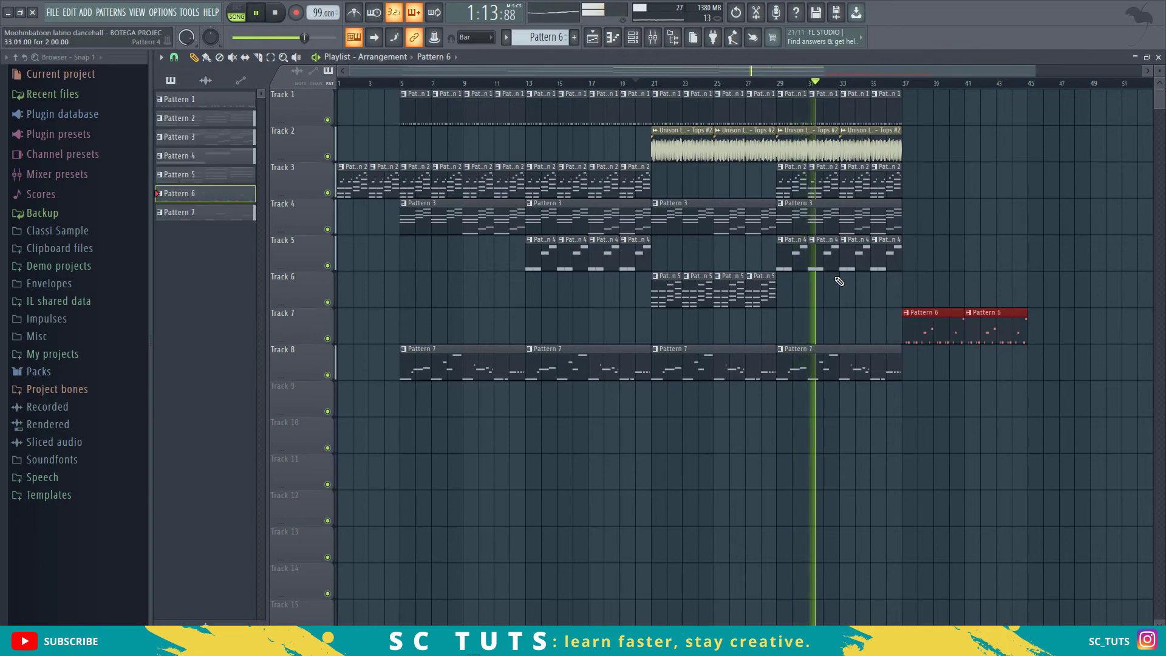
left_click_drag(779, 281, 678, 291)
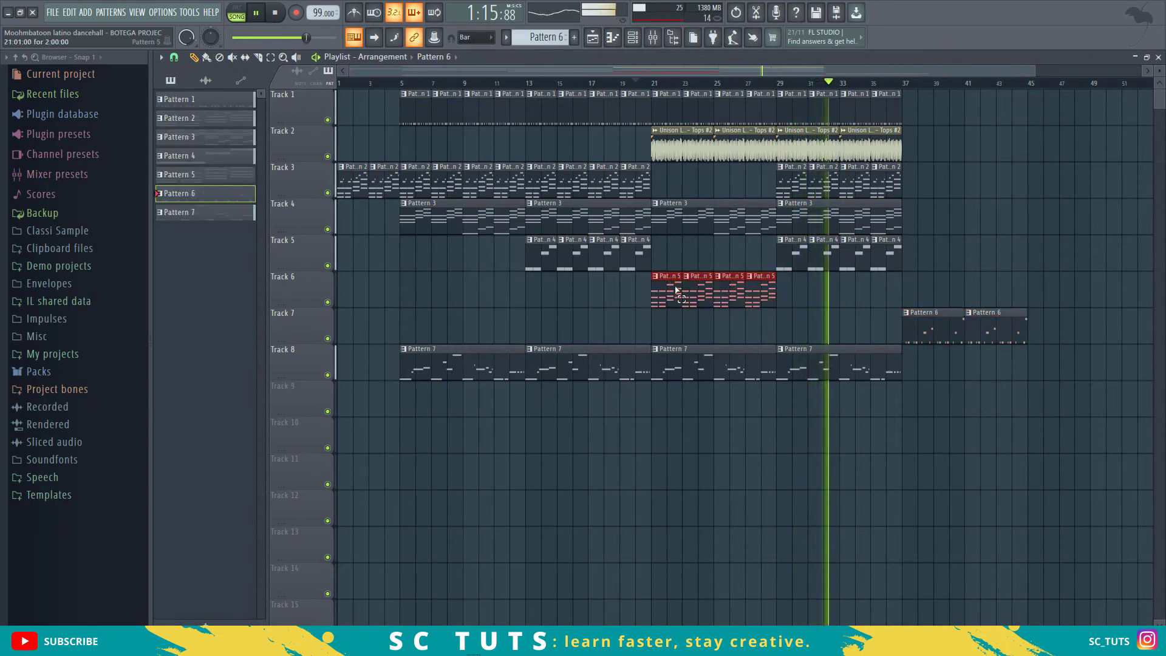
key("ctrl+b")
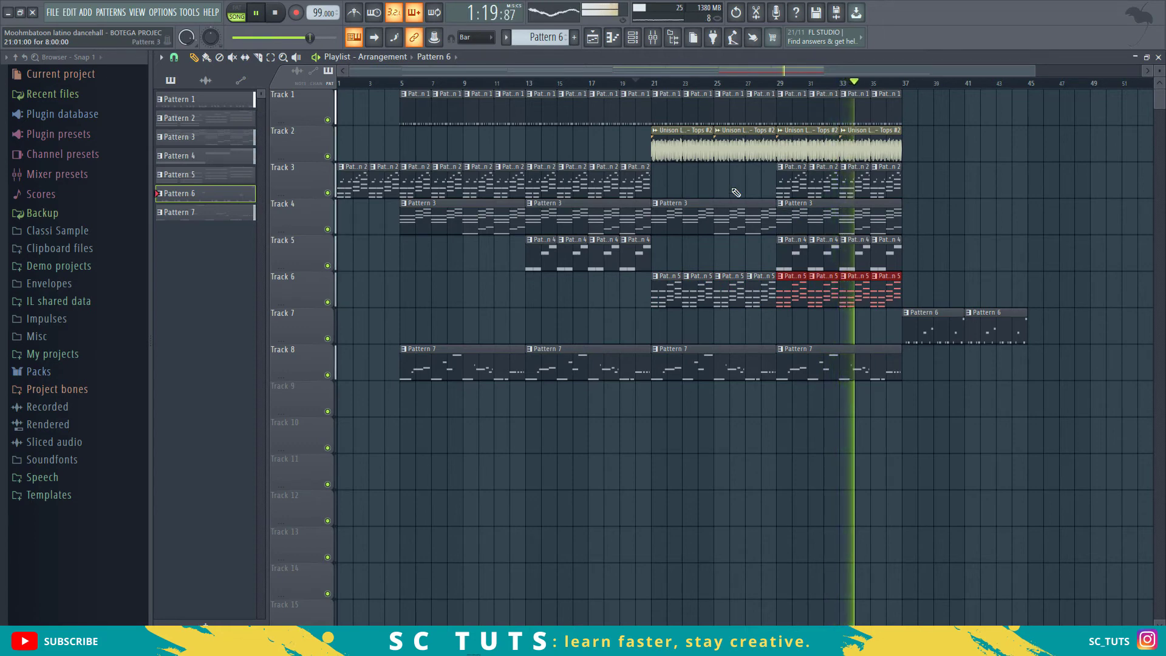
Step: Delete the four Pattern 5 clips in bars 21–28 on track 6 while playing from bar 20
left_click(636, 82)
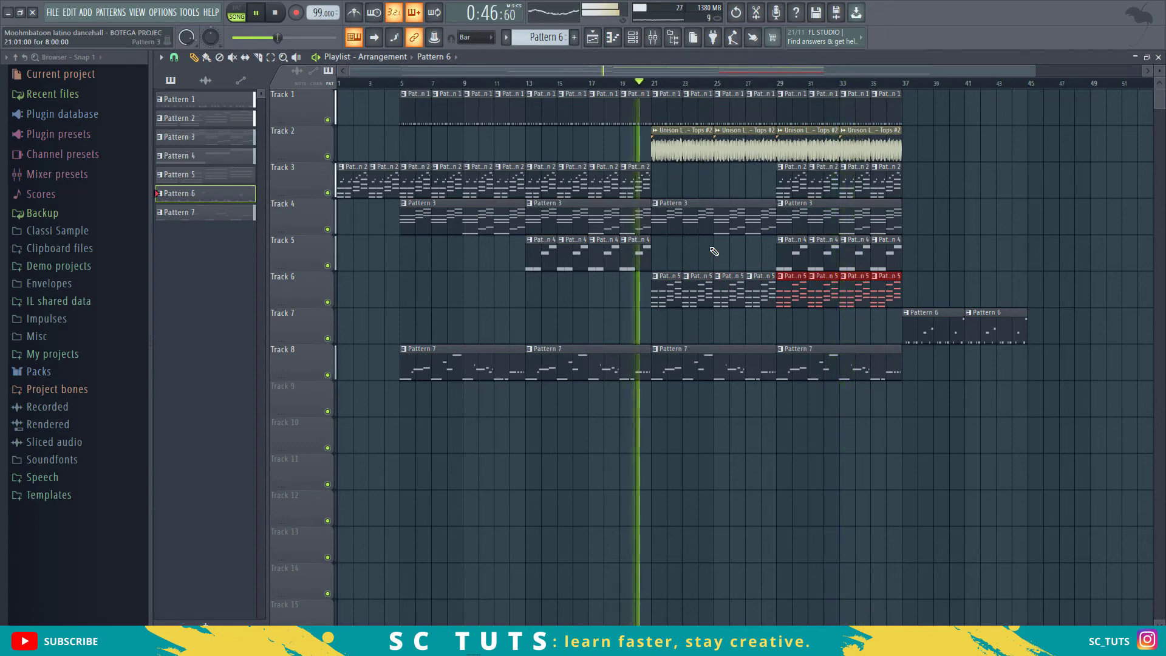
right_click(750, 294)
right_click(729, 293)
right_click(698, 293)
right_click(669, 293)
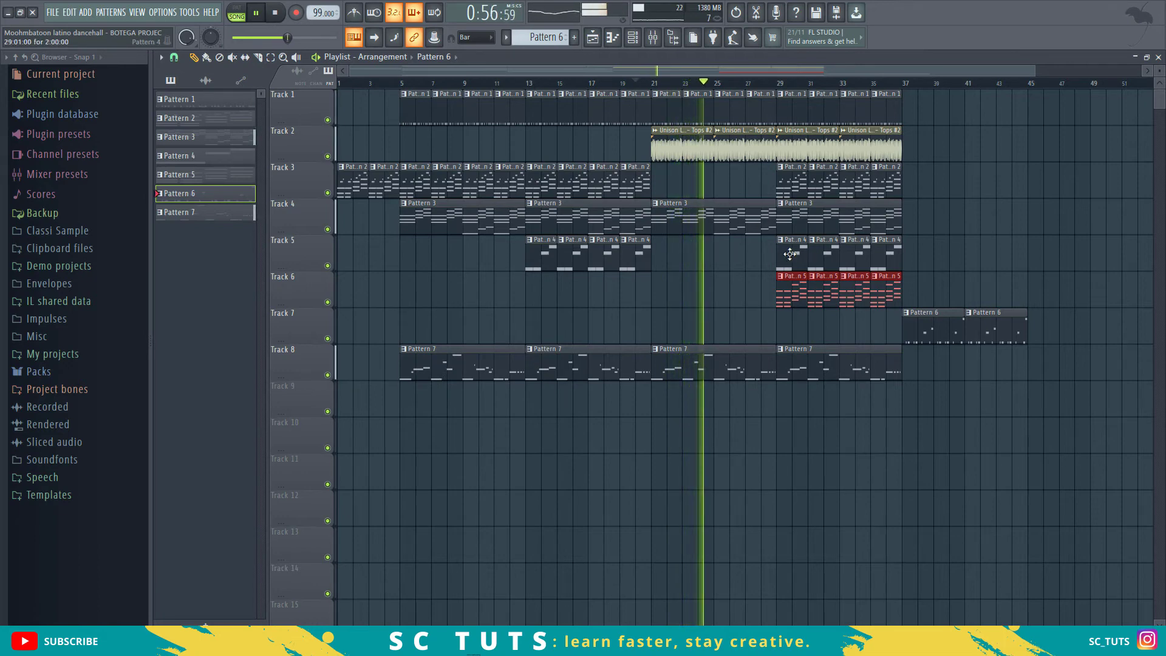
Step: Play back the section from bar 21, return the playhead to bar 19 and save the project
key("space")
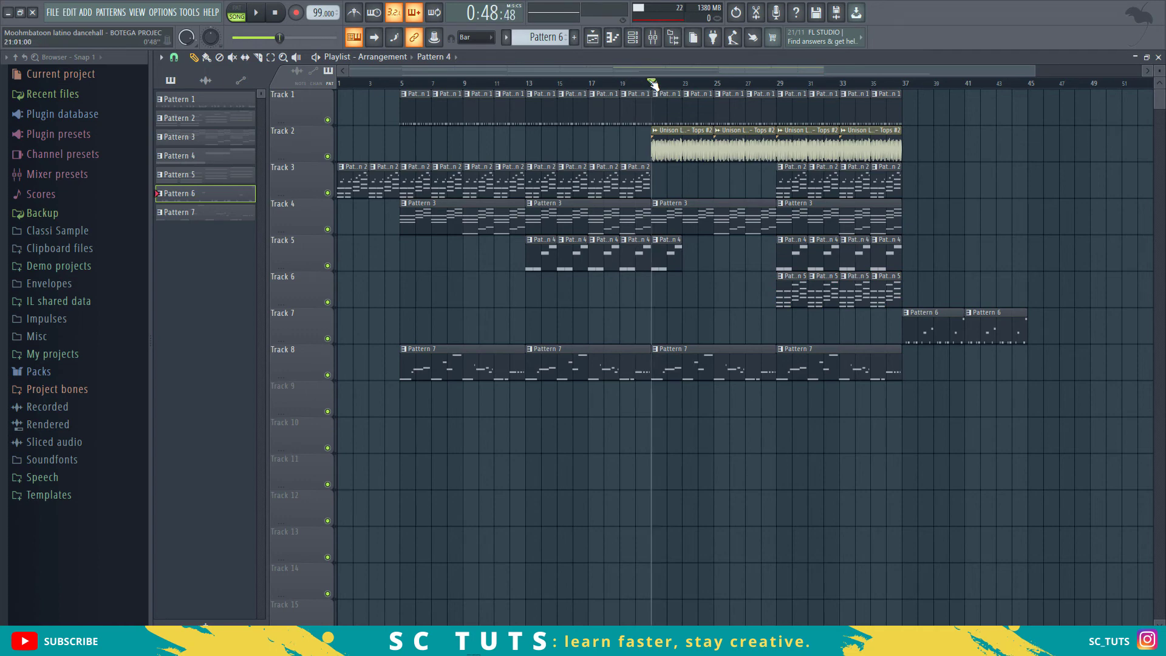
key("space")
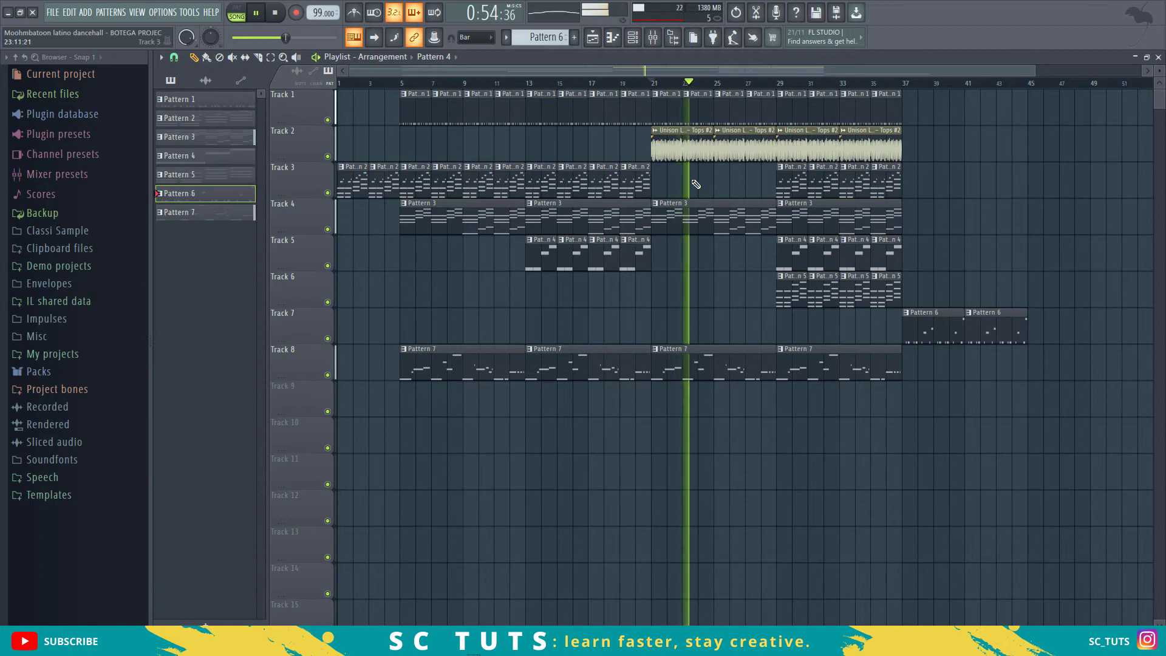
left_click(617, 78)
key("space")
key("ctrl+s")
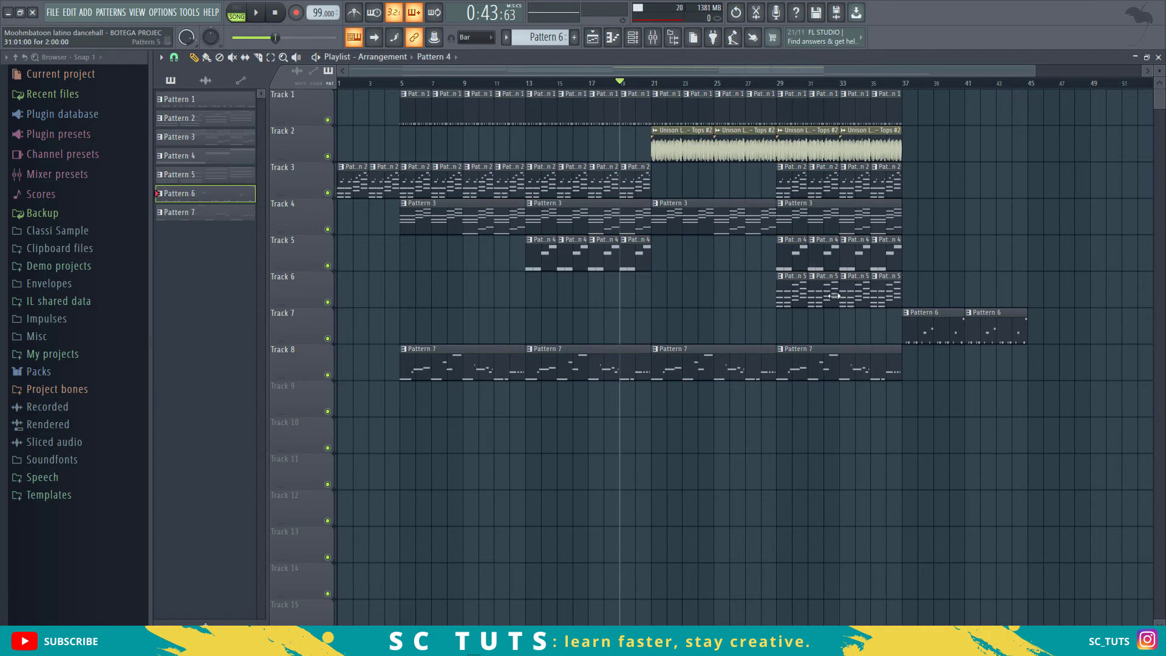
Step: Clone the first TRITON channel in the channel rack
left_click(644, 41)
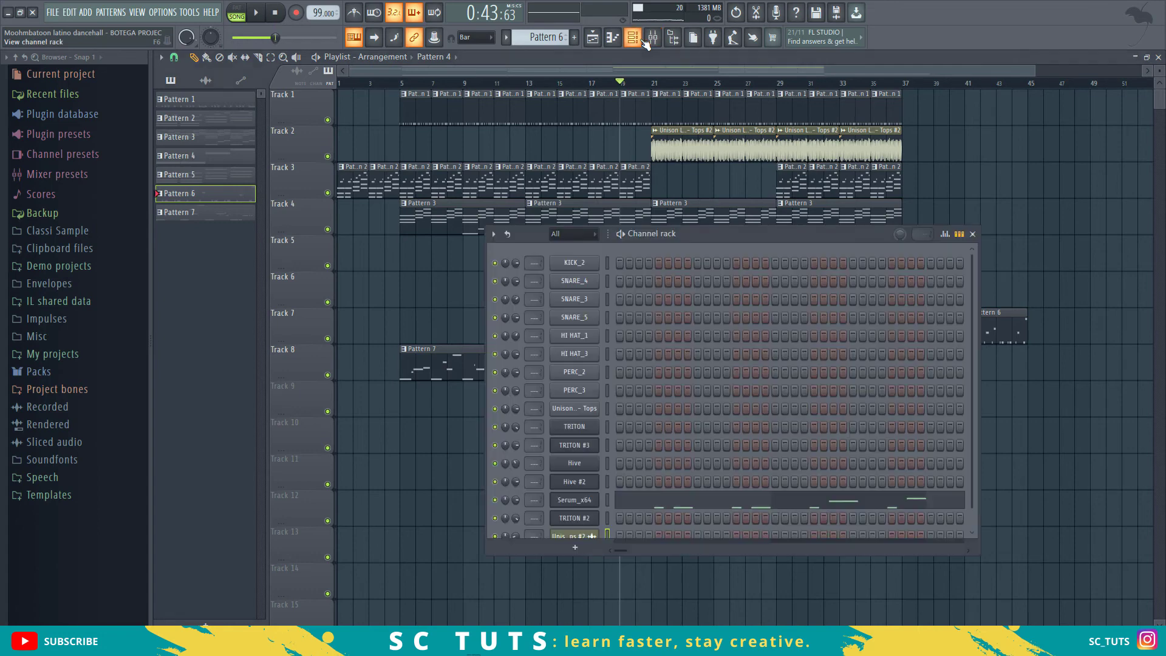
right_click(583, 429)
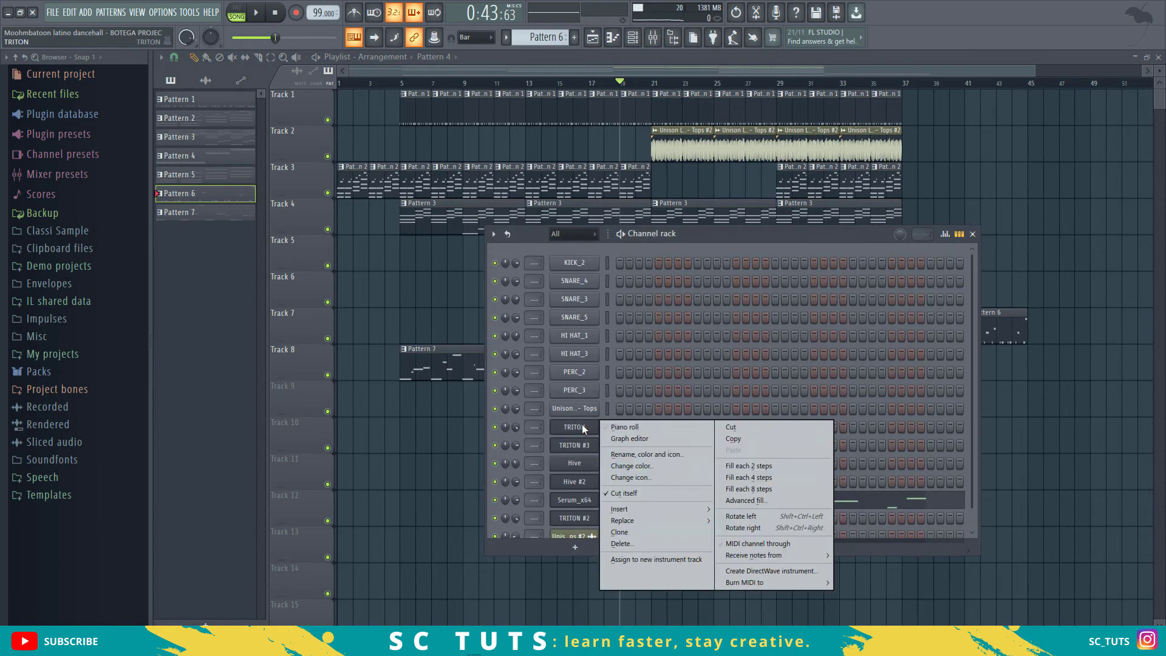
left_click(639, 530)
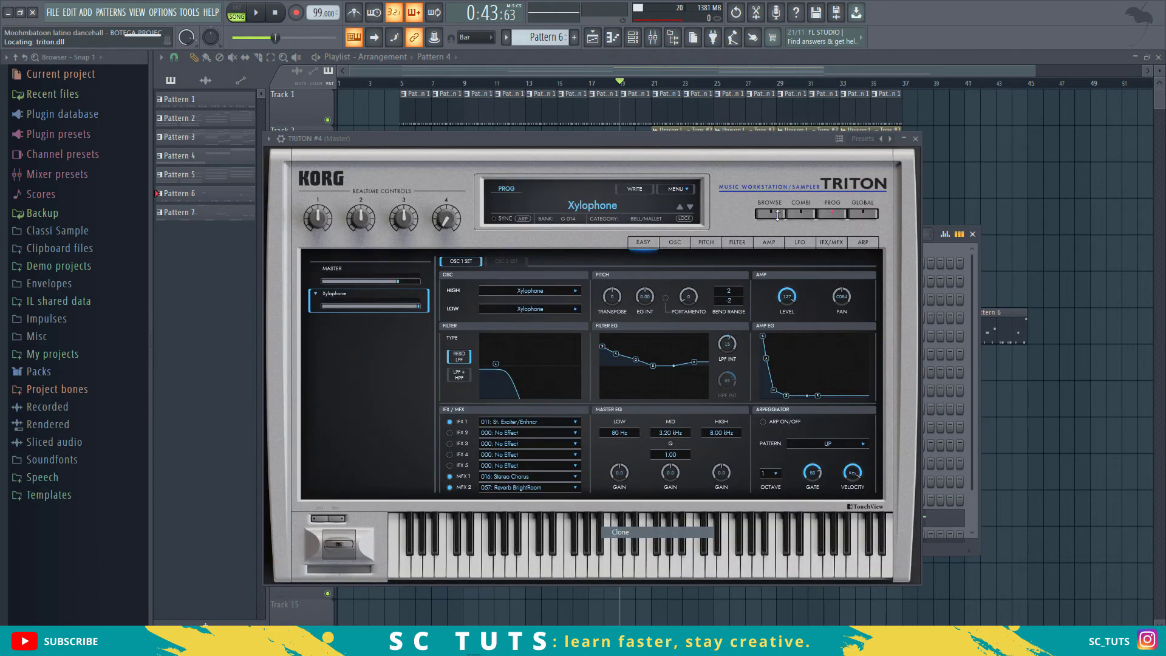
Step: Load the favourite program Simple Sine Pad in TRITON #4 and audition it over the arrangement from bar 19
left_click(778, 214)
left_click(782, 274)
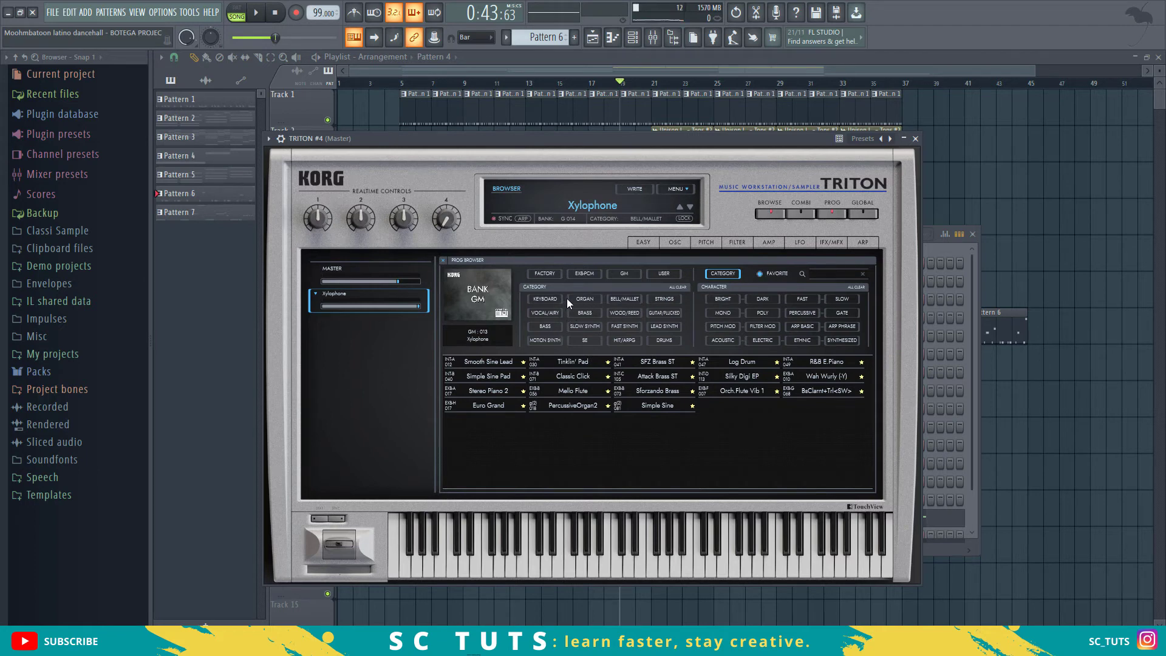
left_click(486, 376)
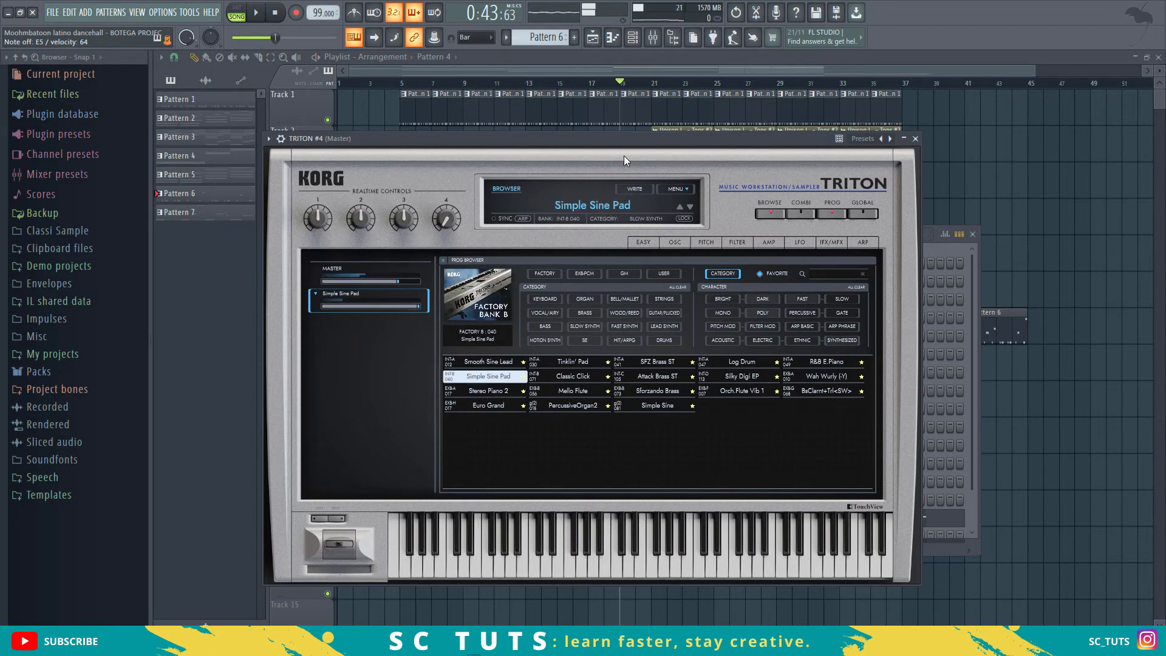
left_click(677, 70)
key("space")
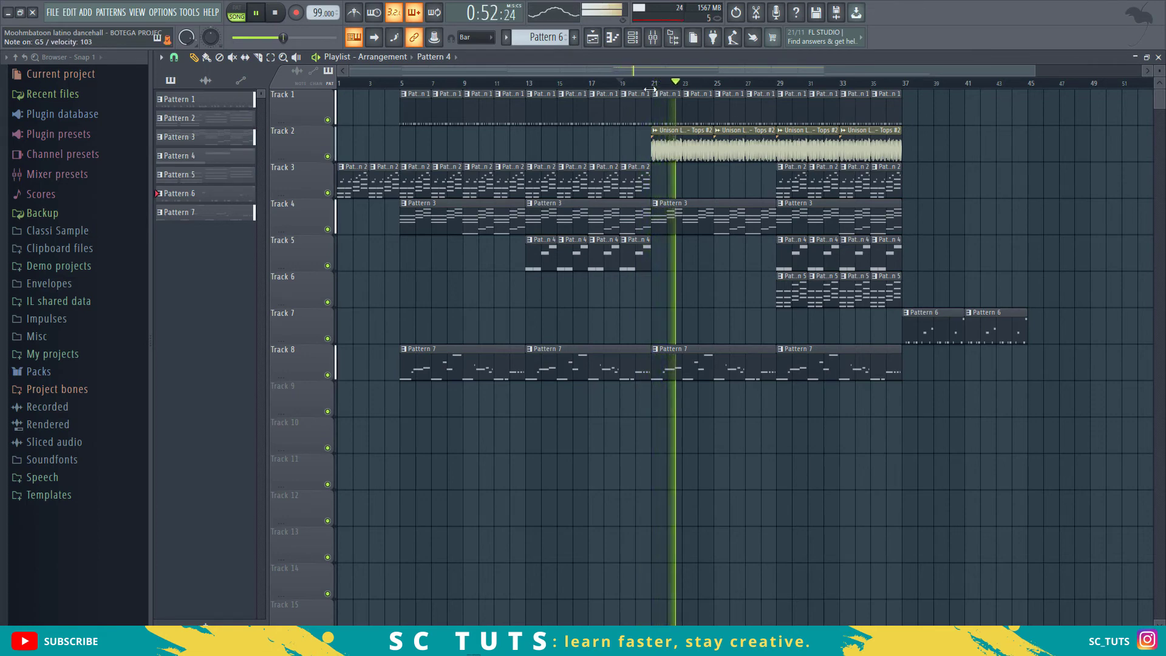
key("space")
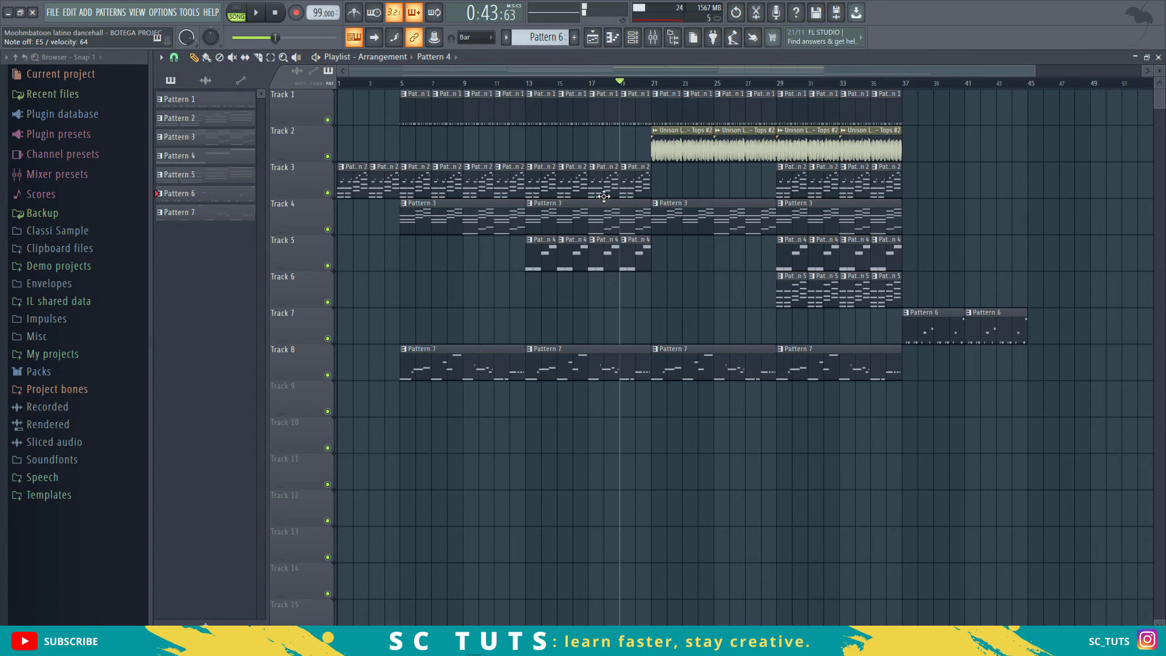
Step: Save the project as a zipped file under its existing name, replacing the earlier version
key("ctrl+shift+s")
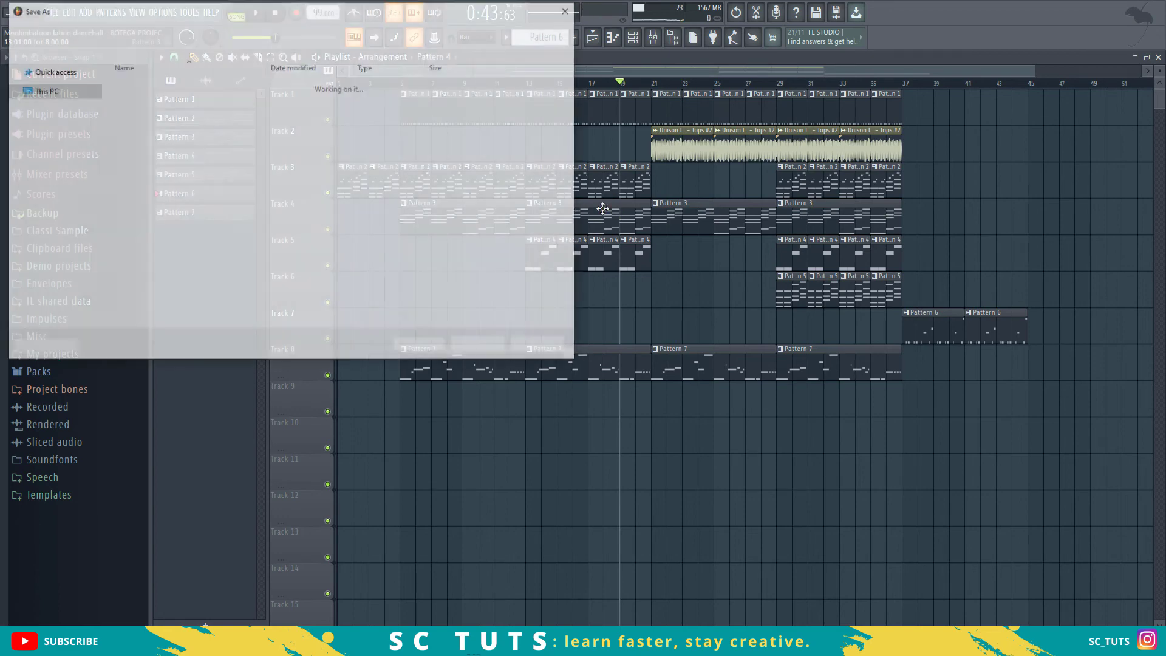
key("Return")
key("Return")
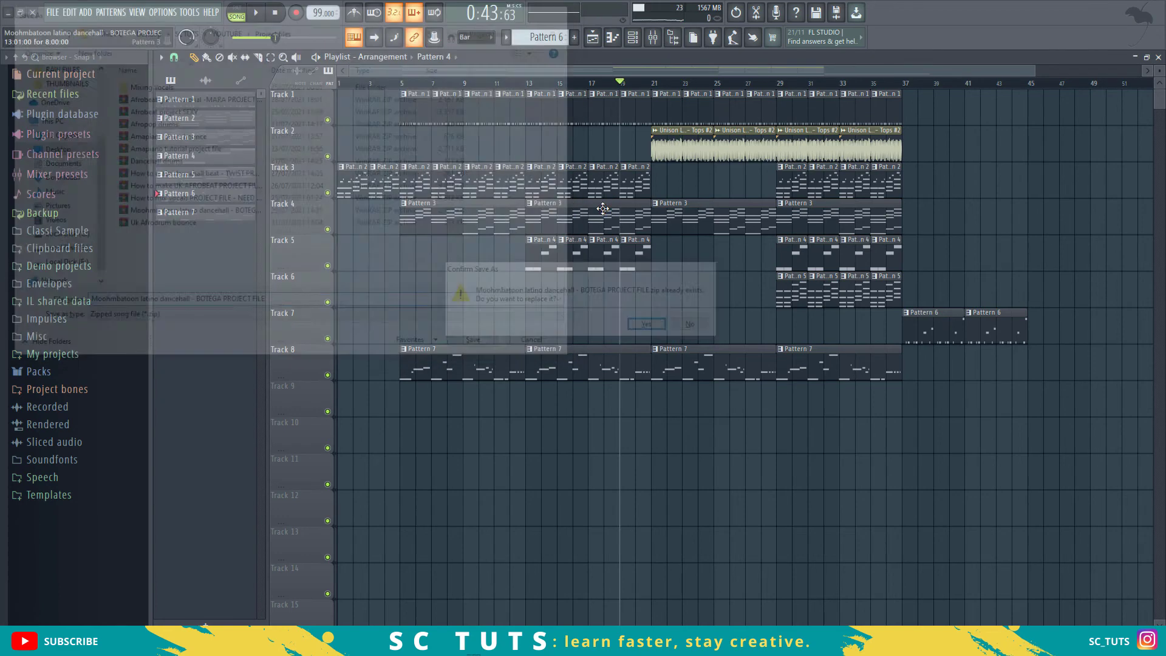
key("space")
key("space")
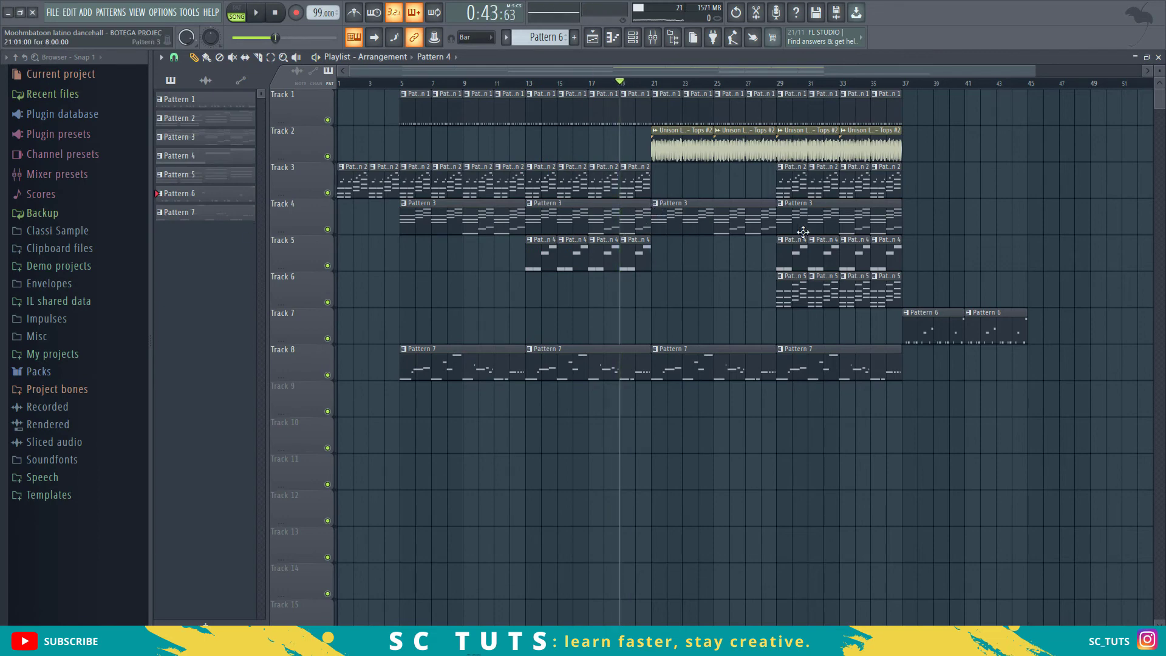
Step: Record TRITON #4 chords into a new unnamed pattern placed at bar 21 on track 9
left_click(556, 35)
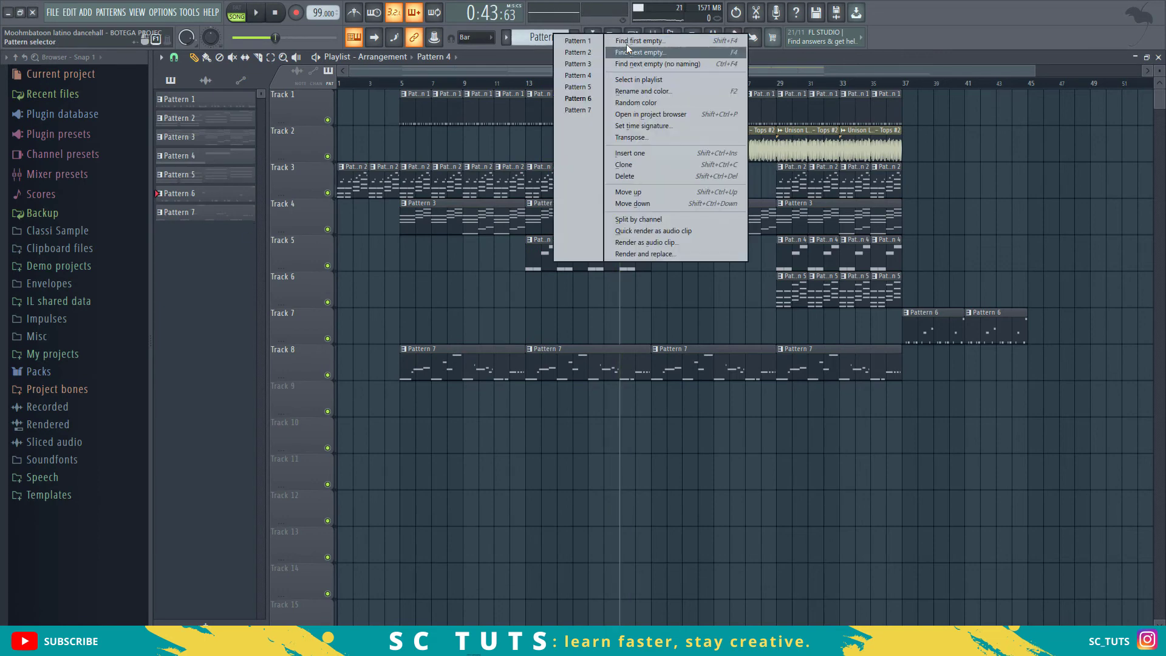
left_click(621, 57)
left_click(517, 42)
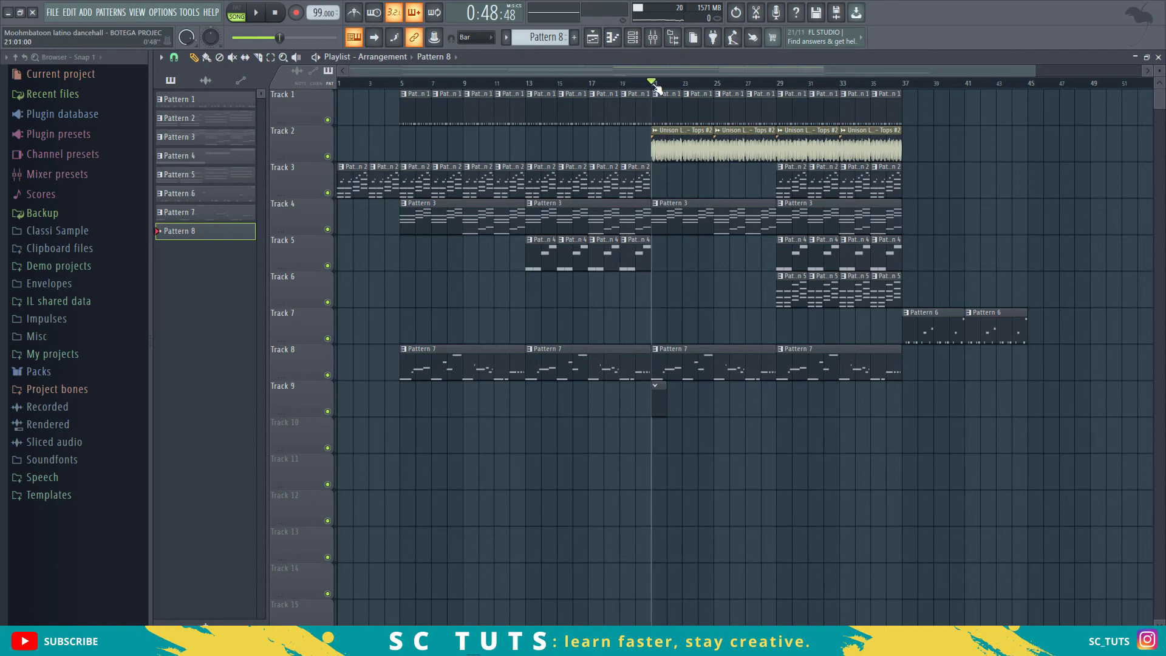
left_click(255, 14)
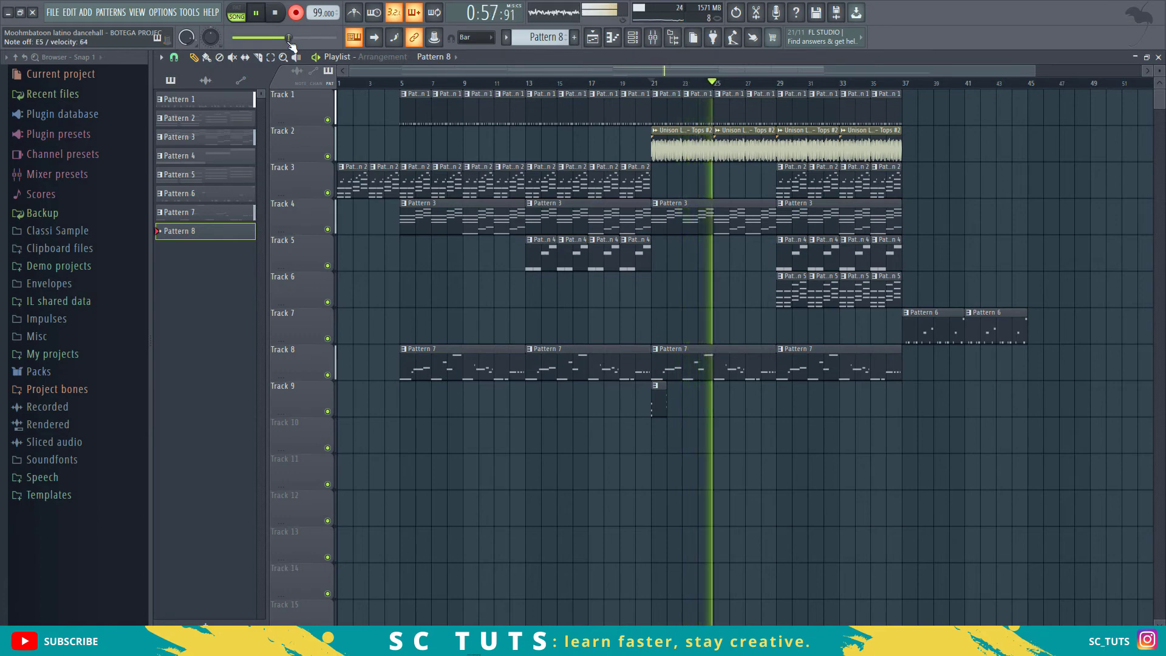
key("space")
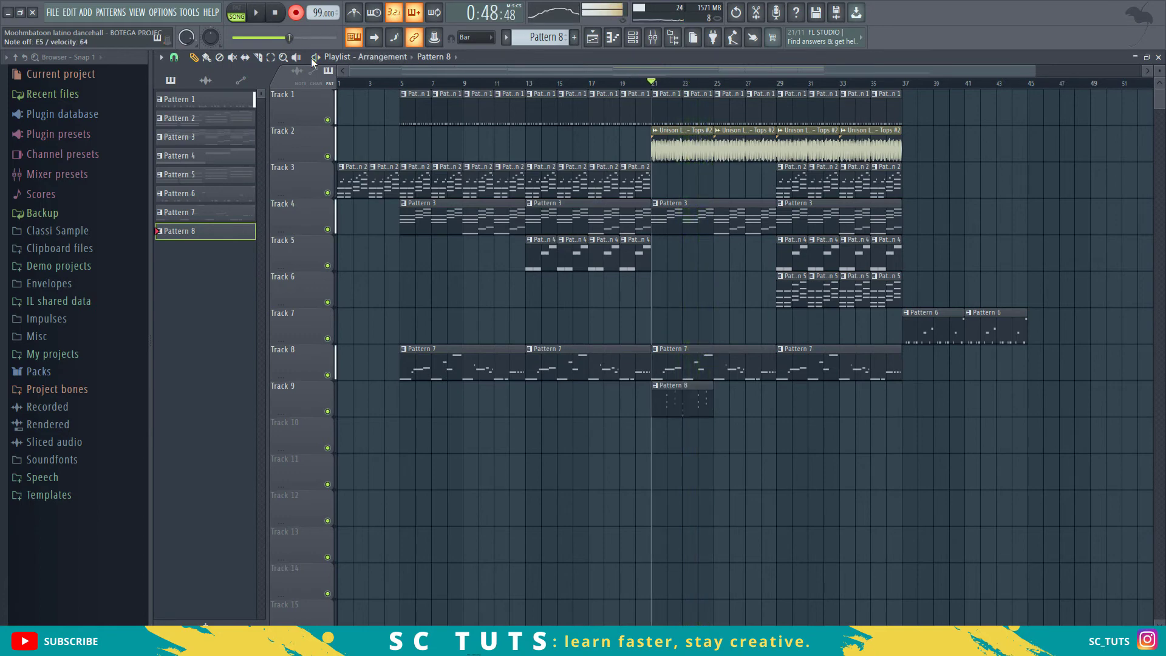
Step: Copy the A4–C5–E5 chord from bar 3 to bar 1 in Pattern 8 and play it back
double_click(664, 393)
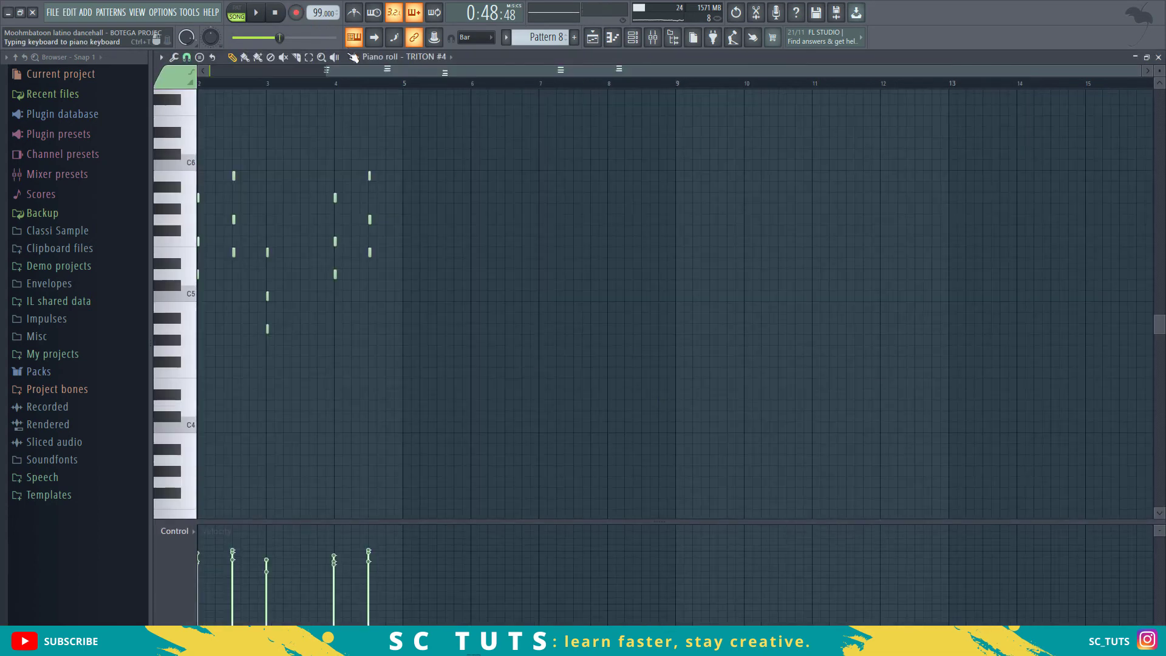
left_click_drag(338, 70, 202, 60)
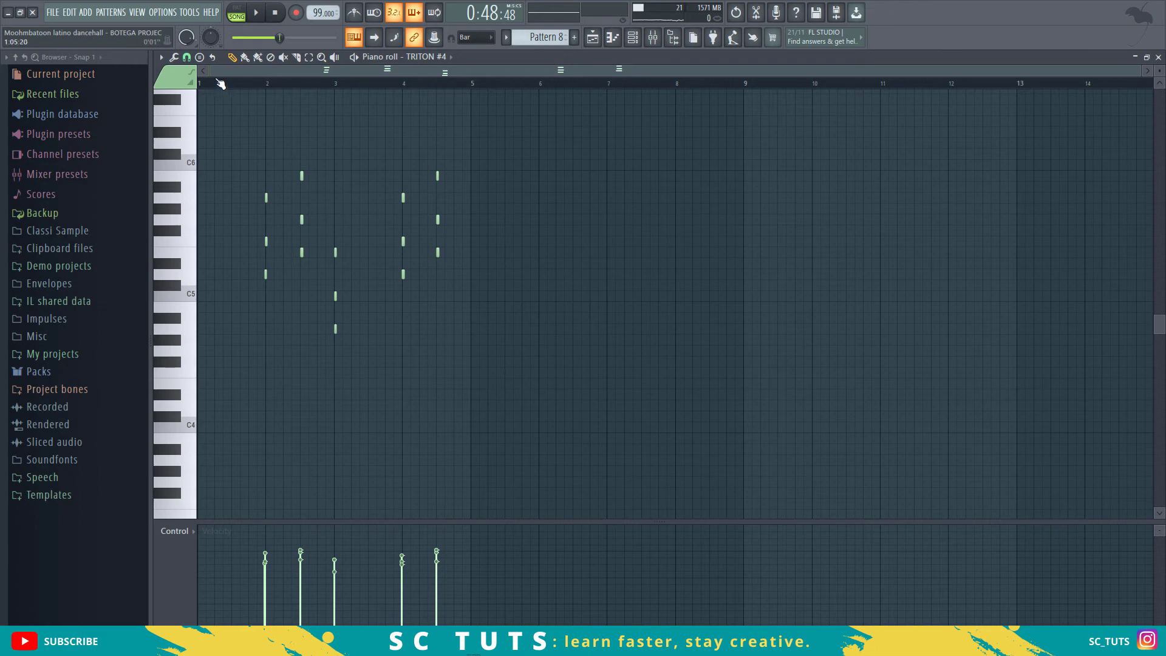
scroll(221, 83, "up", 2)
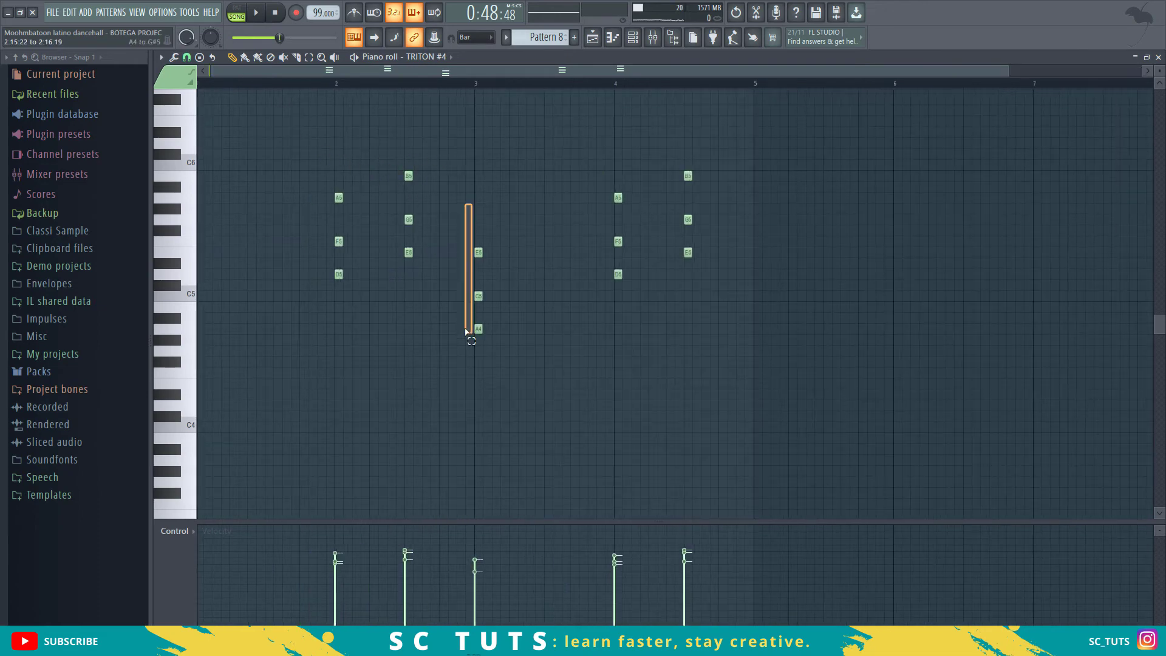
left_click_drag(465, 329, 480, 340)
left_click_drag(195, 339, 189, 342)
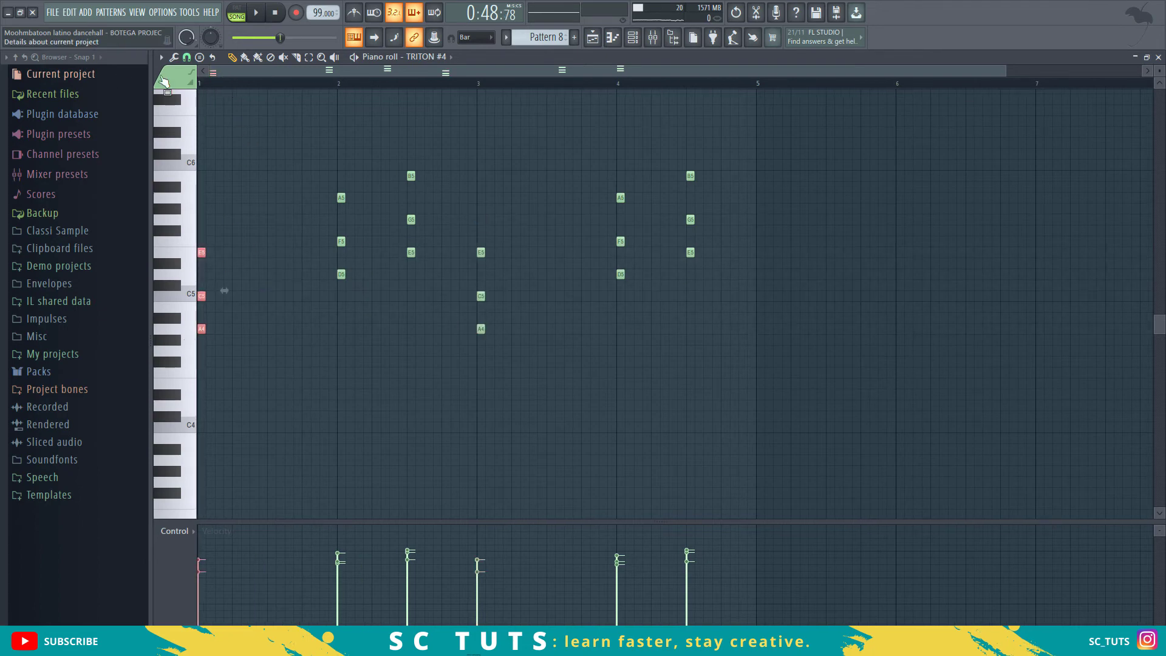
key("space")
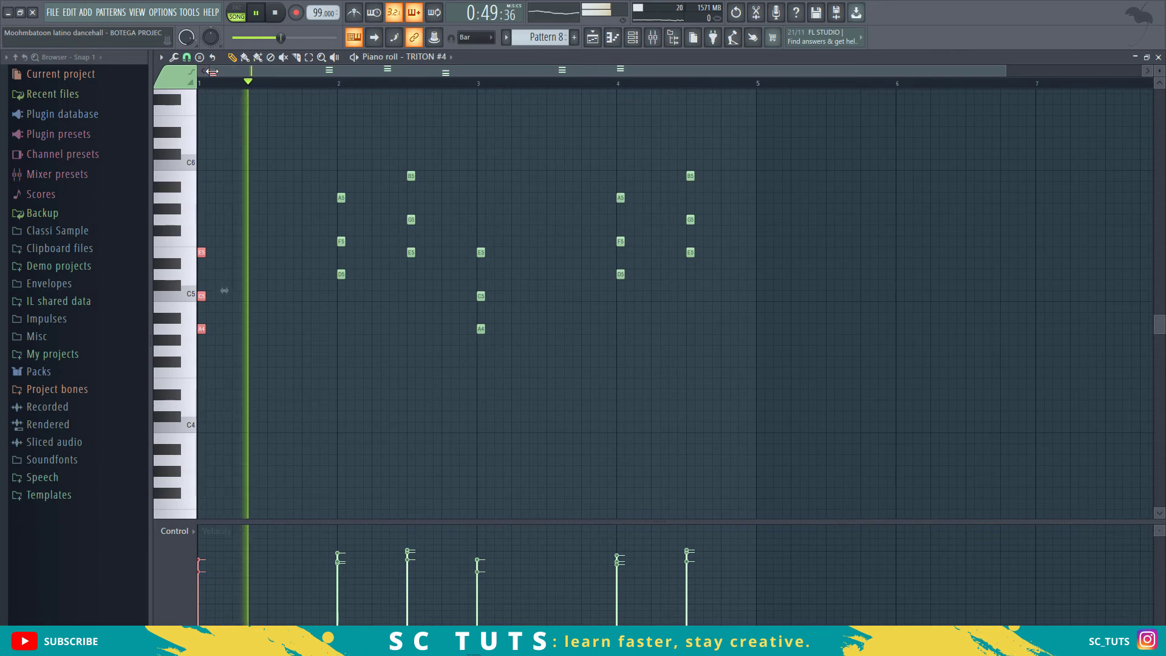
Step: Duplicate the Pattern 8 clip on track 9 to fill bars 21–36 and listen to the section
left_click(592, 37)
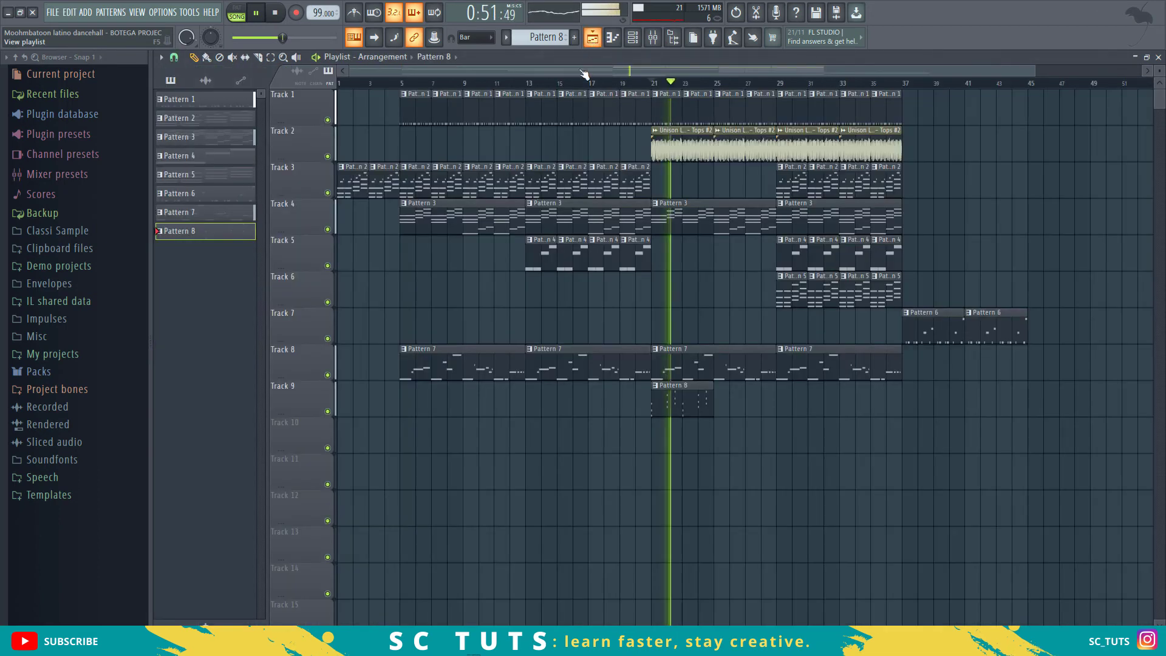
left_click(680, 406)
key("space")
key("ctrl+b")
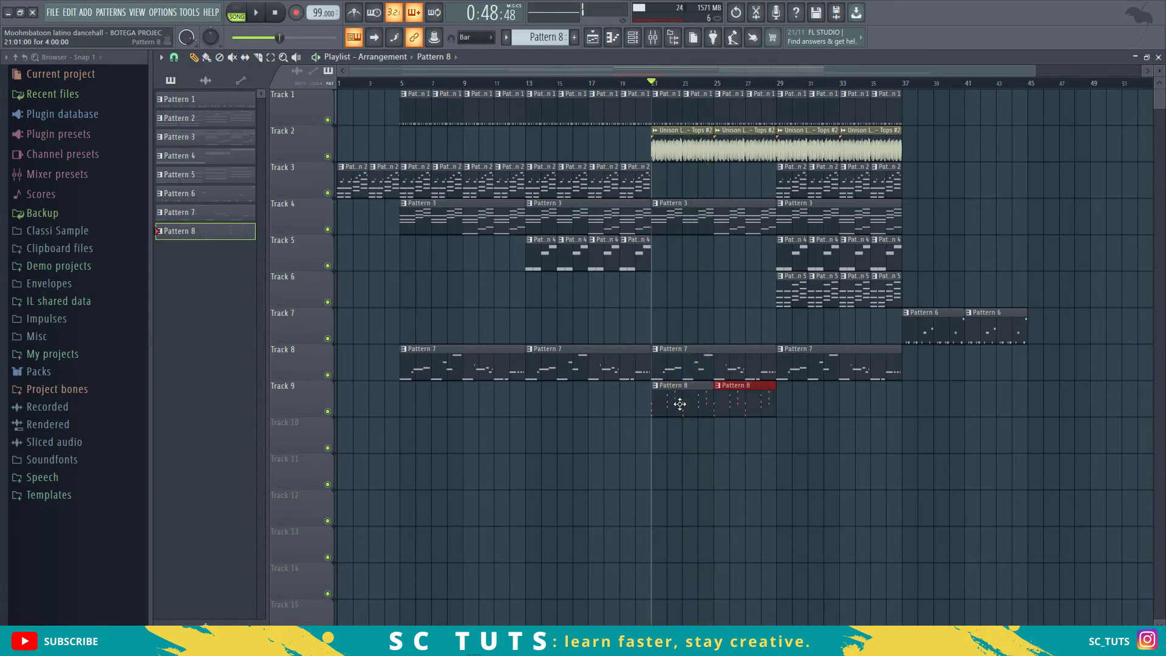
key("ctrl+b")
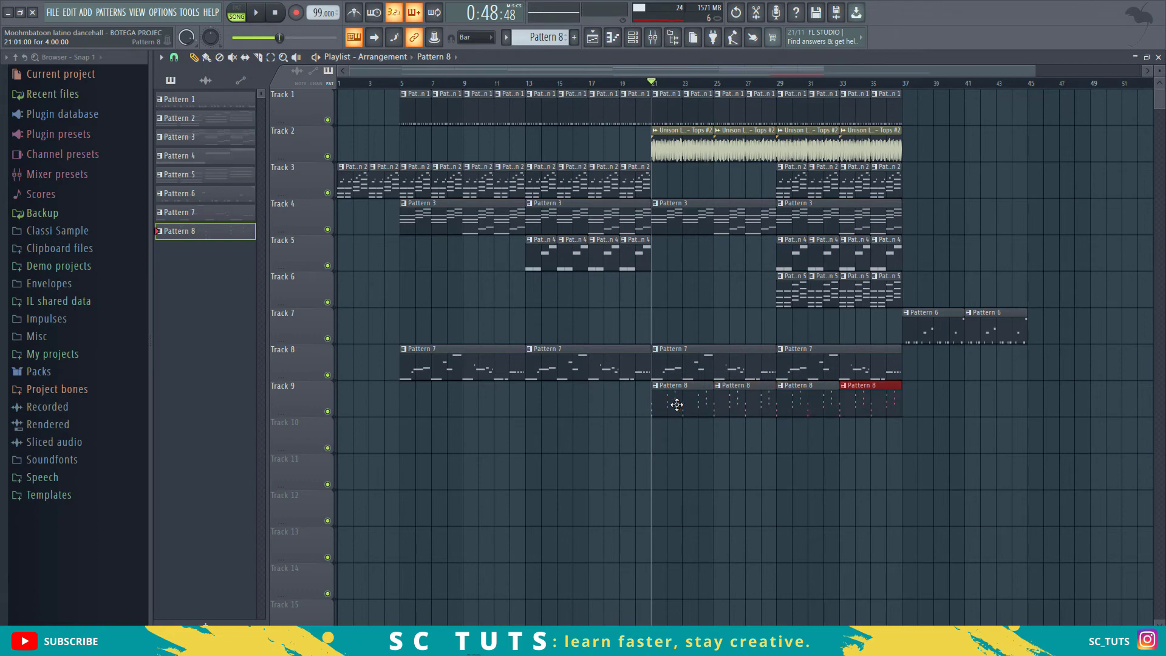
key("space")
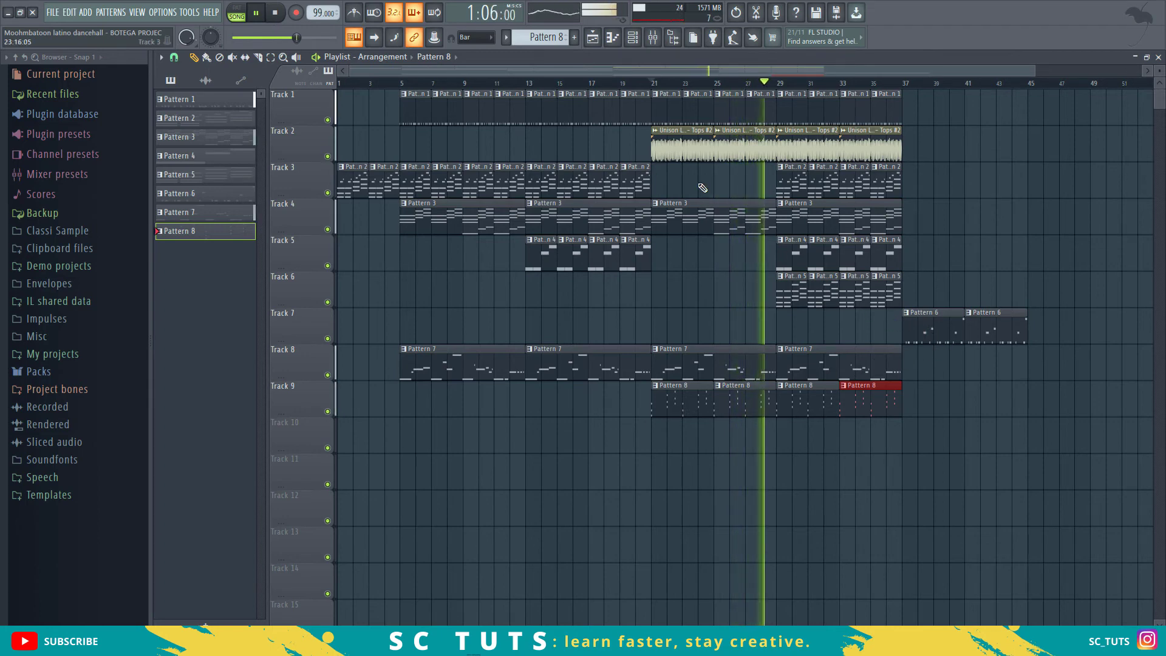
key("space")
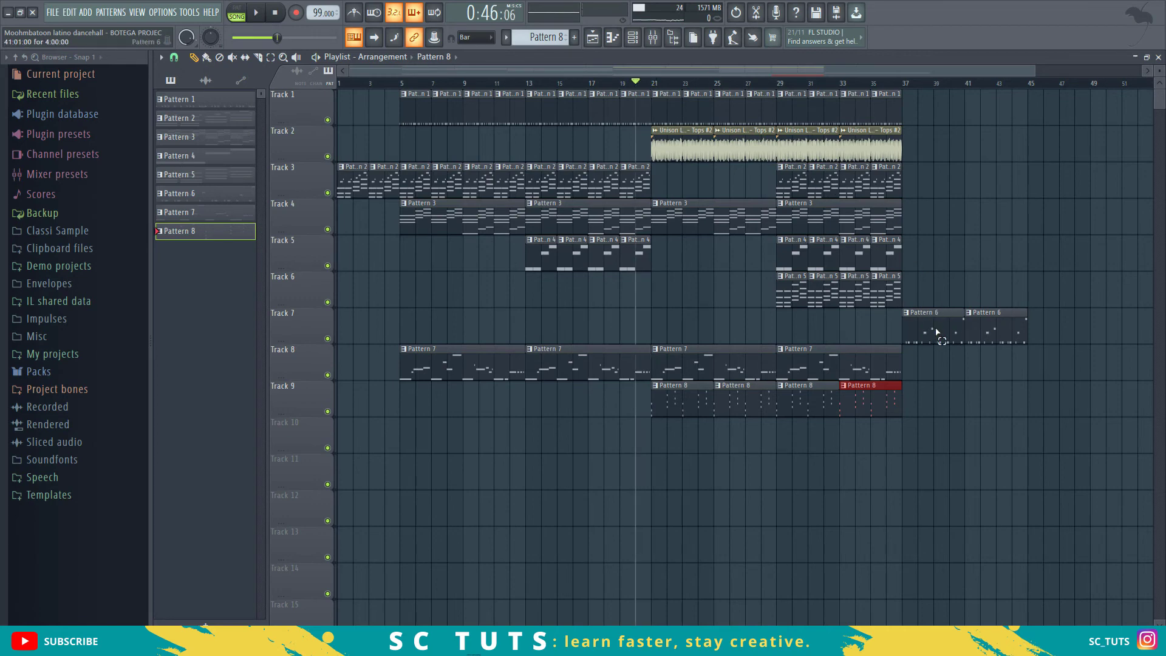
Step: Move the two Pattern 6 clips on track 7 back to bar 29 and start playback from bar 20
left_click_drag(825, 334, 800, 332)
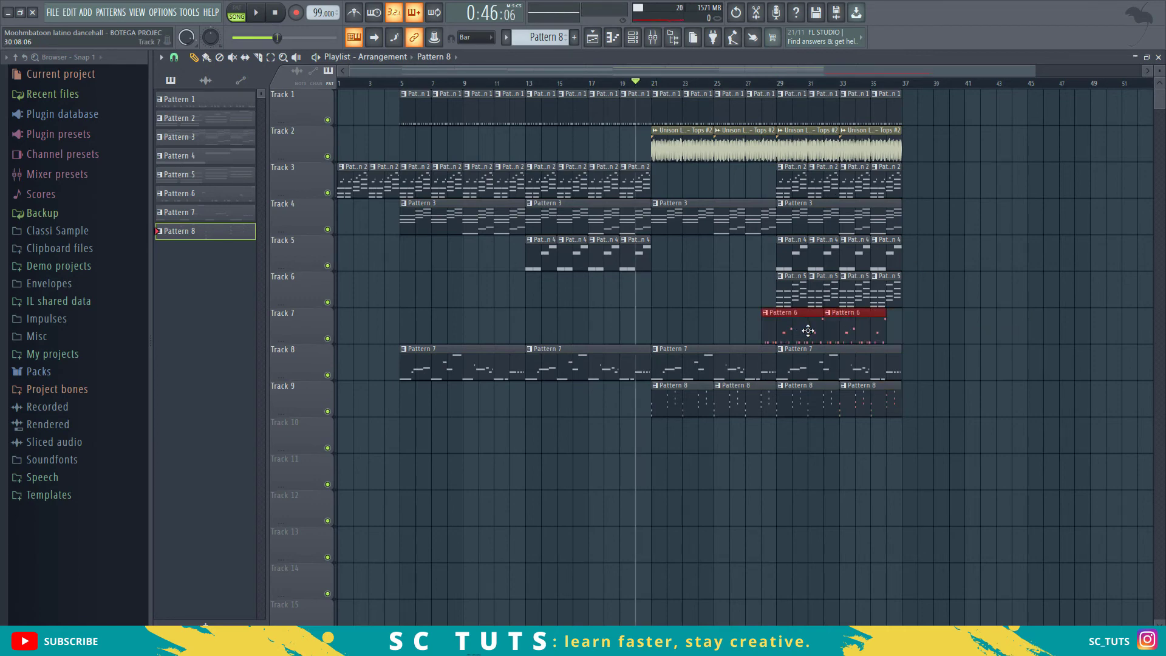
left_click(817, 329)
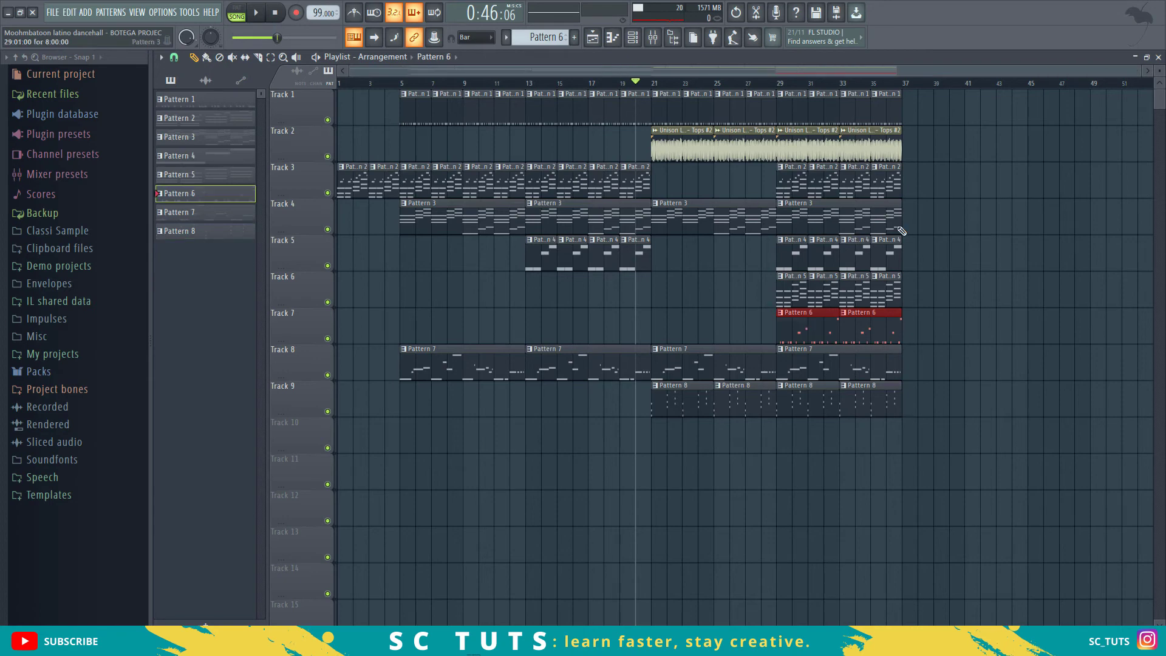
key("space")
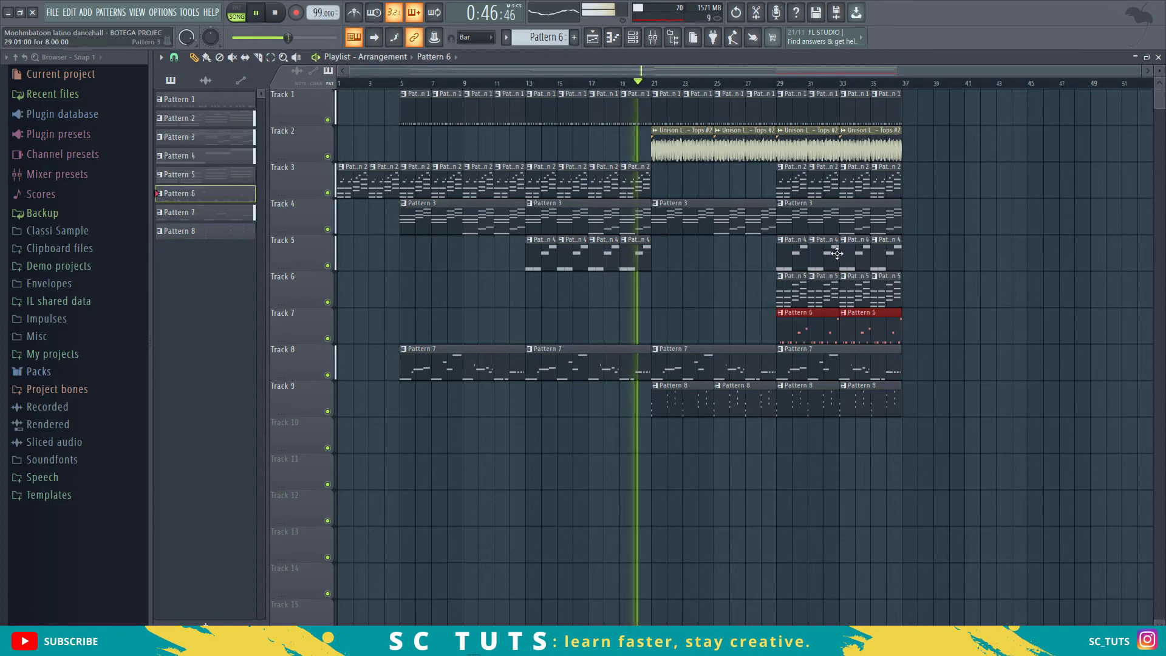
Step: Stop playback and delete the four Pattern 4 clips at bars 29–36 on track 5
left_click(794, 255)
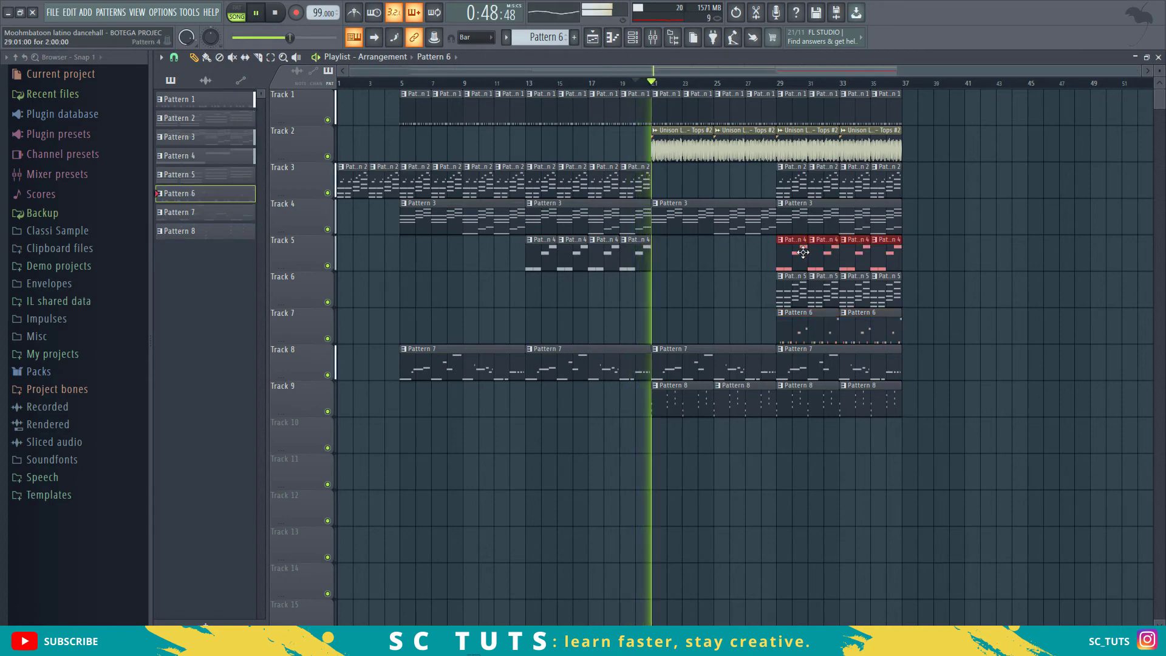
key("space")
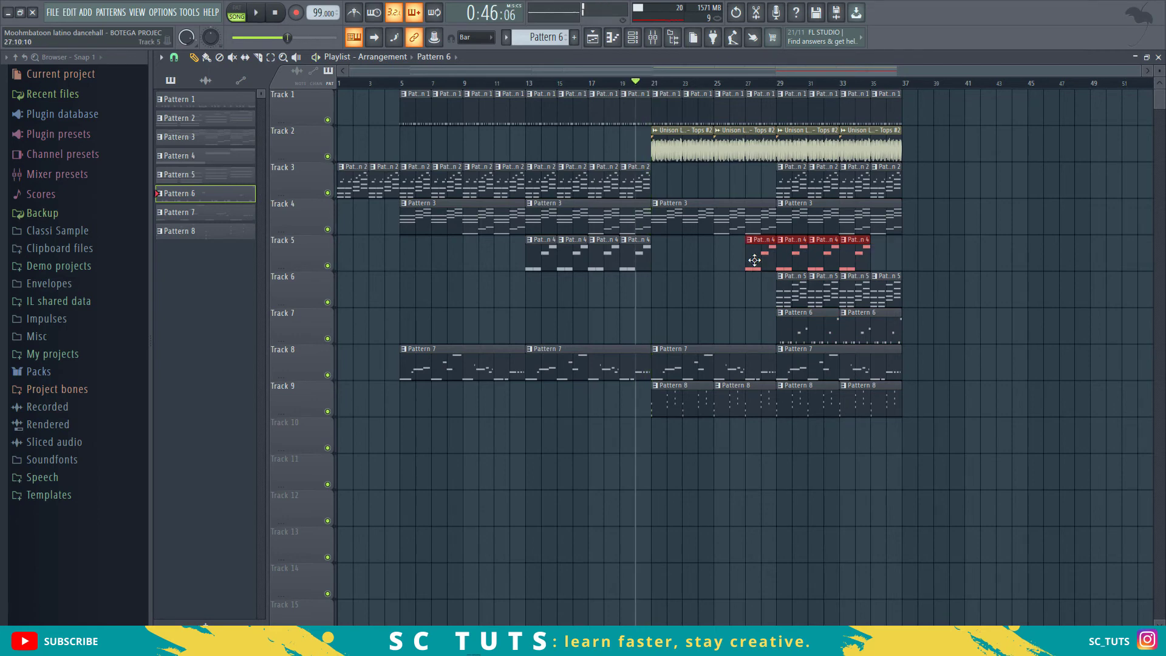
key("Delete")
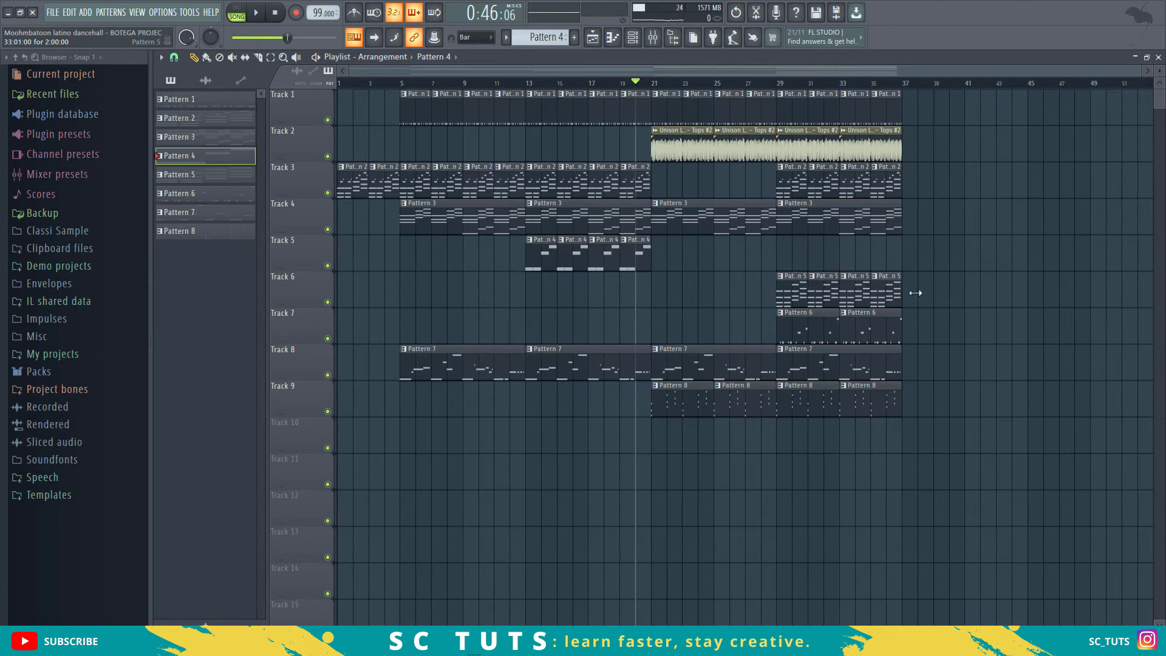
Step: Try the four Pattern 5 clips on track 6 at bar 21 and play the section
left_click(789, 294)
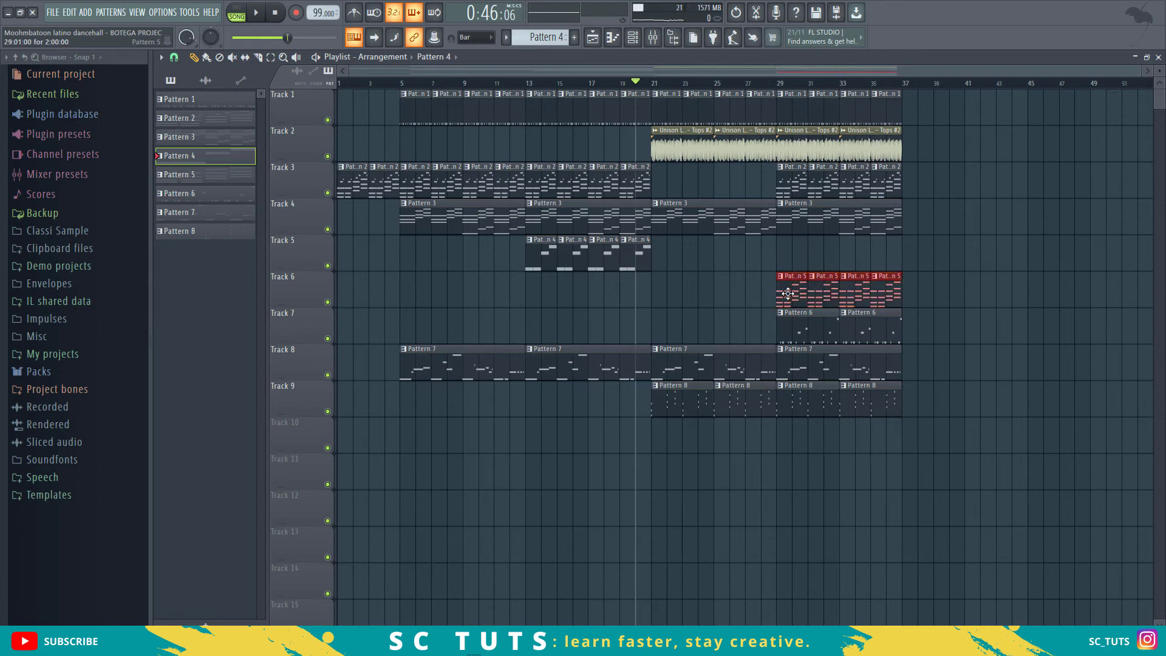
left_click_drag(670, 297, 669, 297)
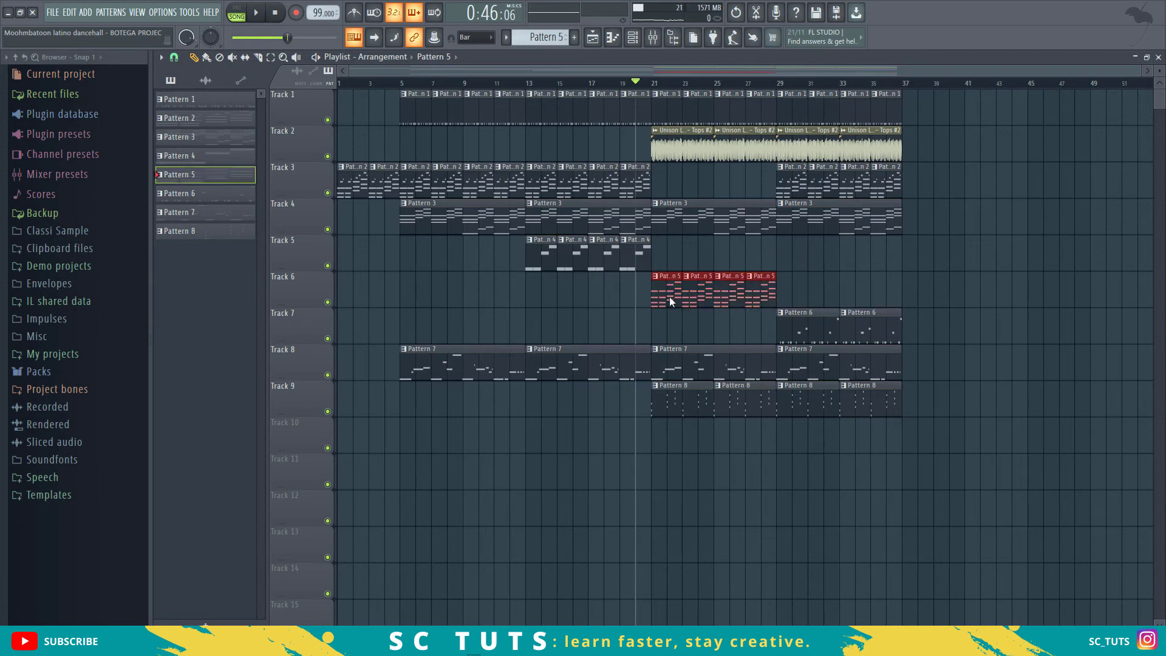
key("space")
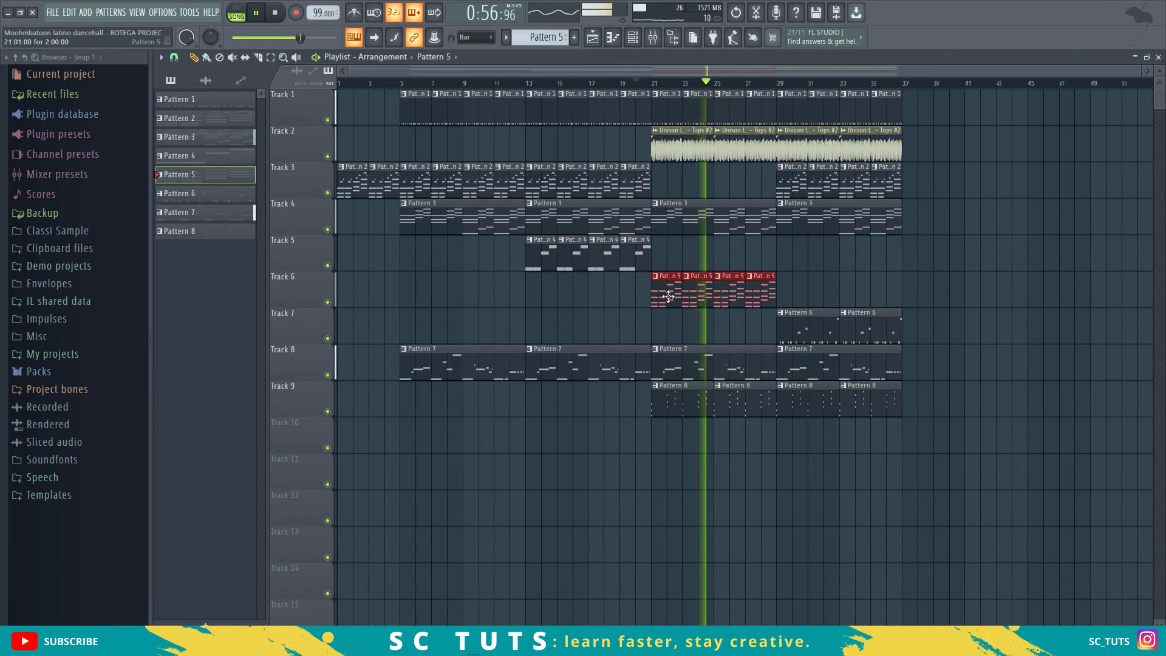
Step: Move the four Pattern 5 clips on track 6 back to start at bar 29
key("shift+Right")
key("shift+Right")
key("shift+Right")
key("shift+Right")
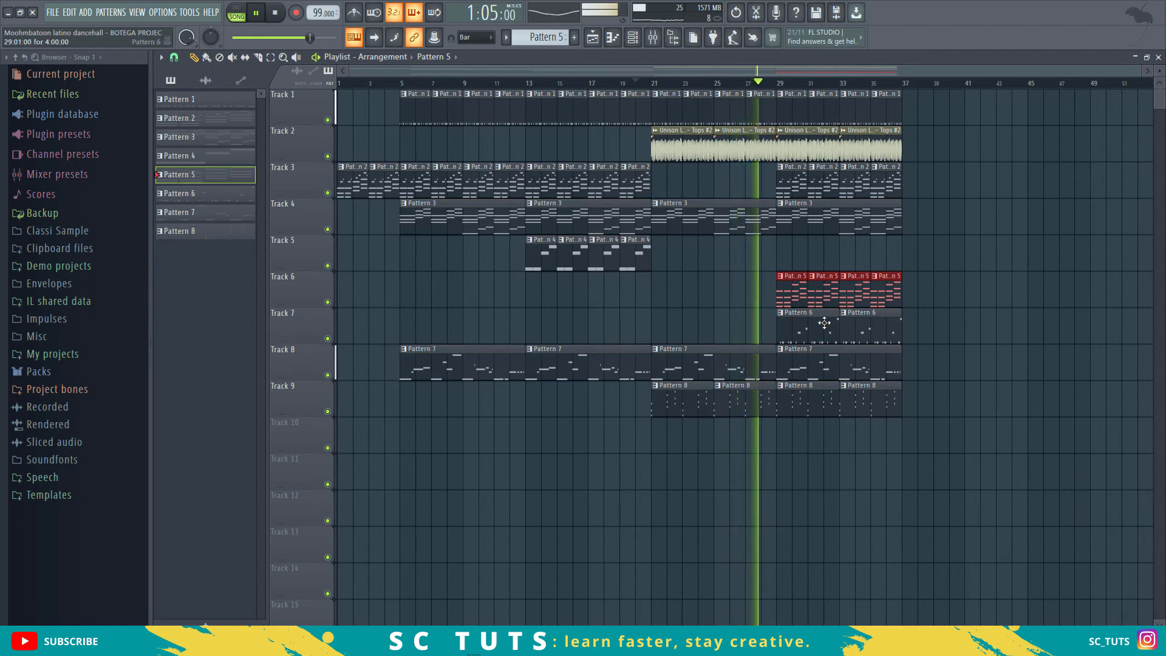
Step: Delete the two Tops #2 loop clips at bars 29 and 33 on track 2
right_click(798, 149)
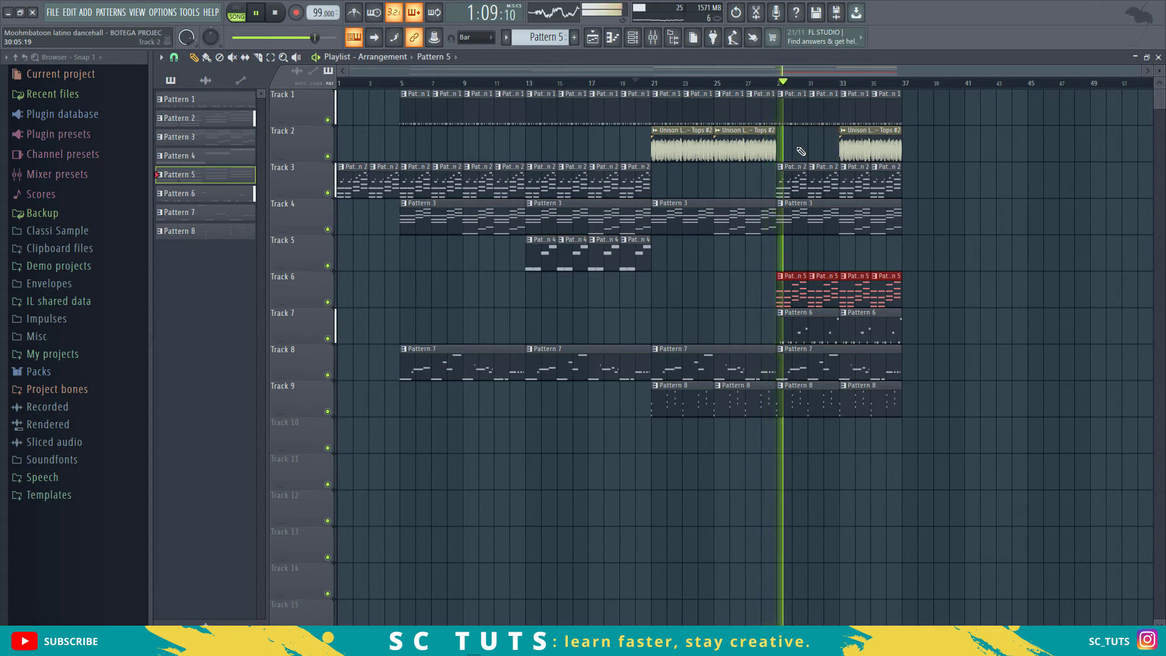
right_click(887, 149)
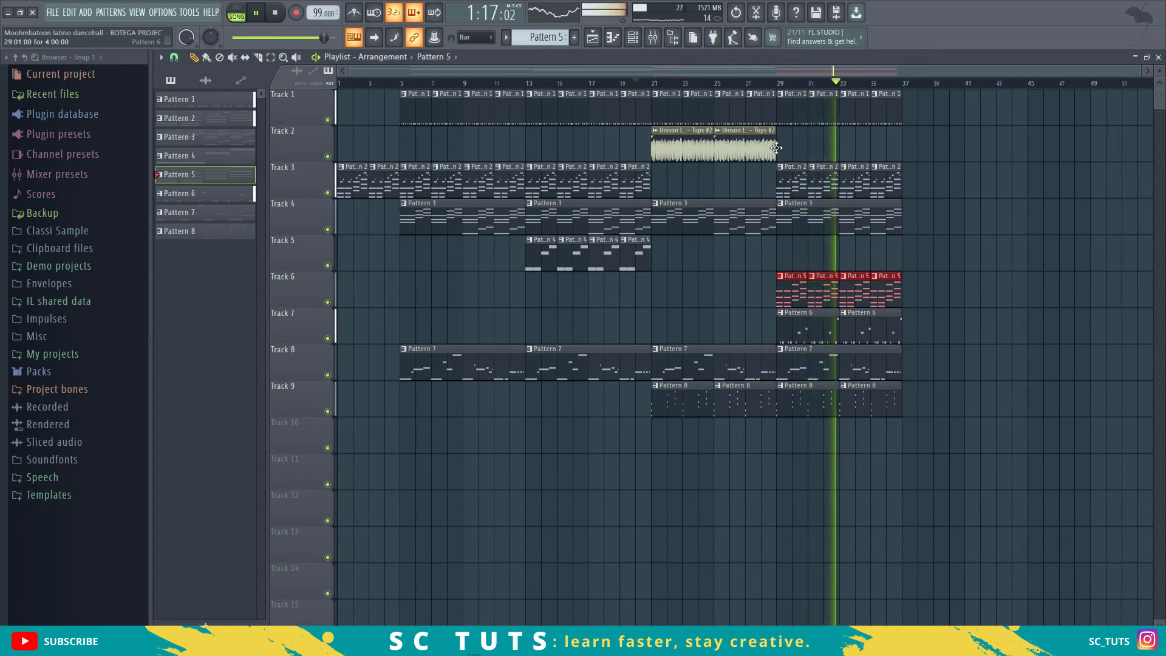
Step: Stop playback and place a copy of the Tops #2 loop clip at bar 33 on track 2
left_click(724, 148)
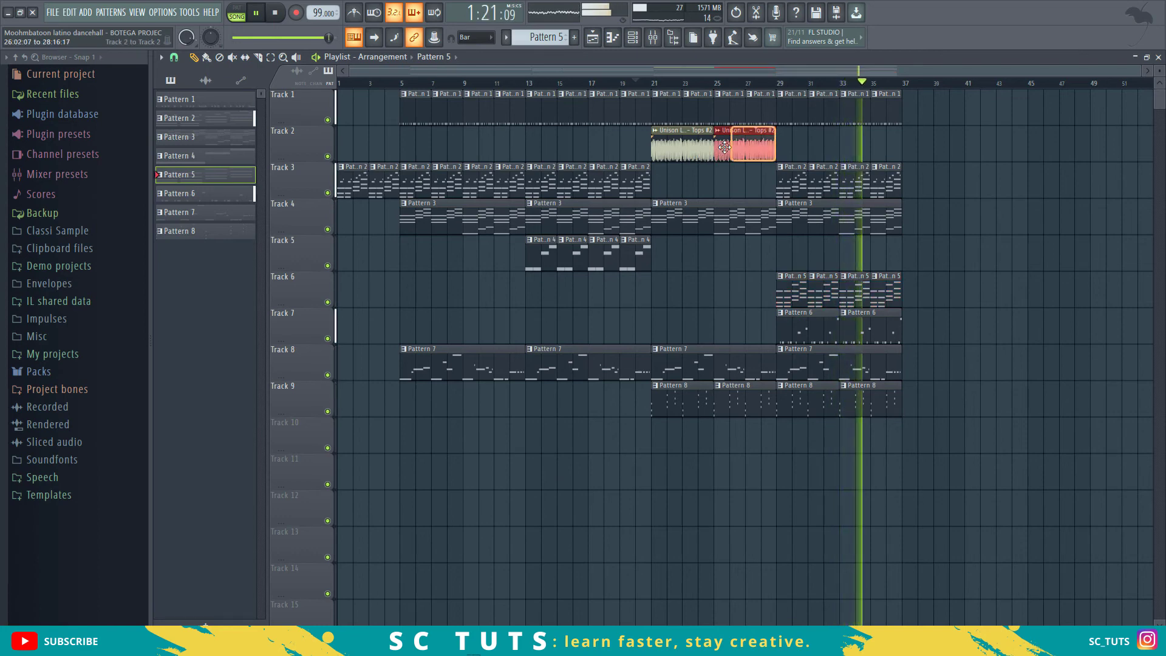
left_click(713, 150, "shift")
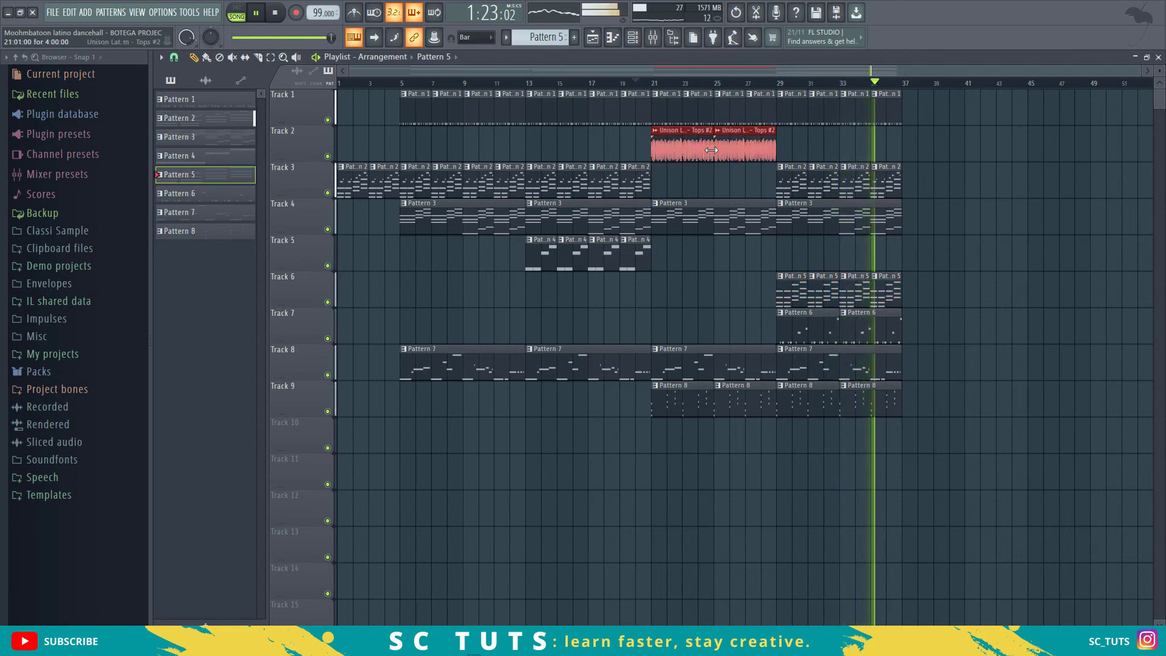
key("space")
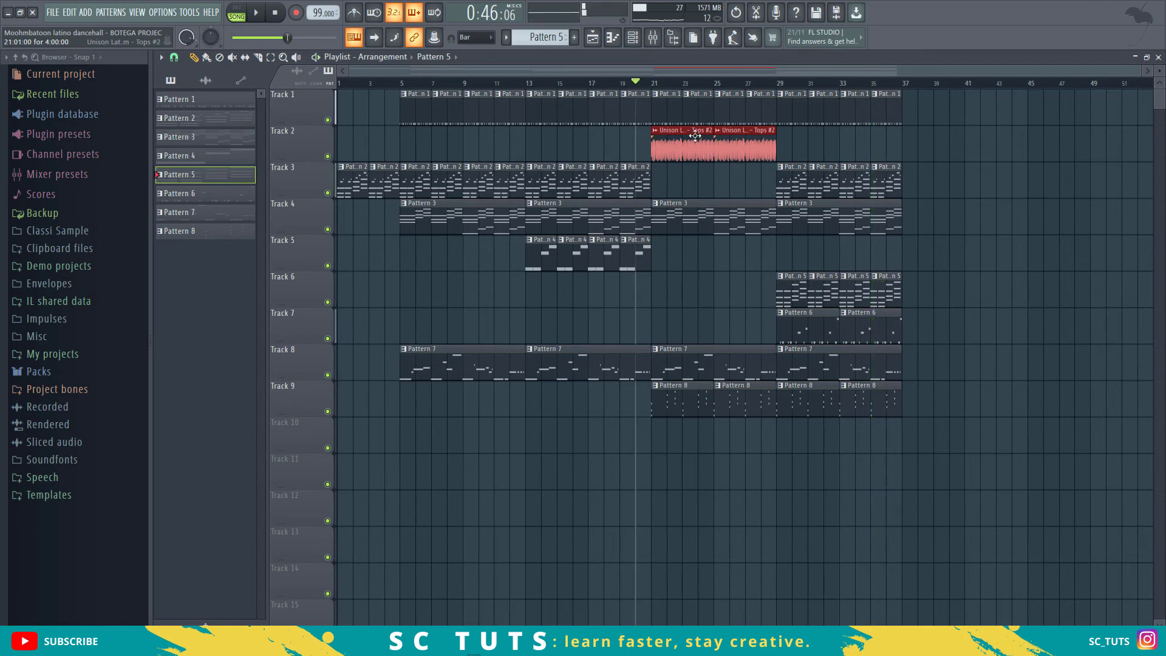
left_click_drag(782, 140, 863, 151)
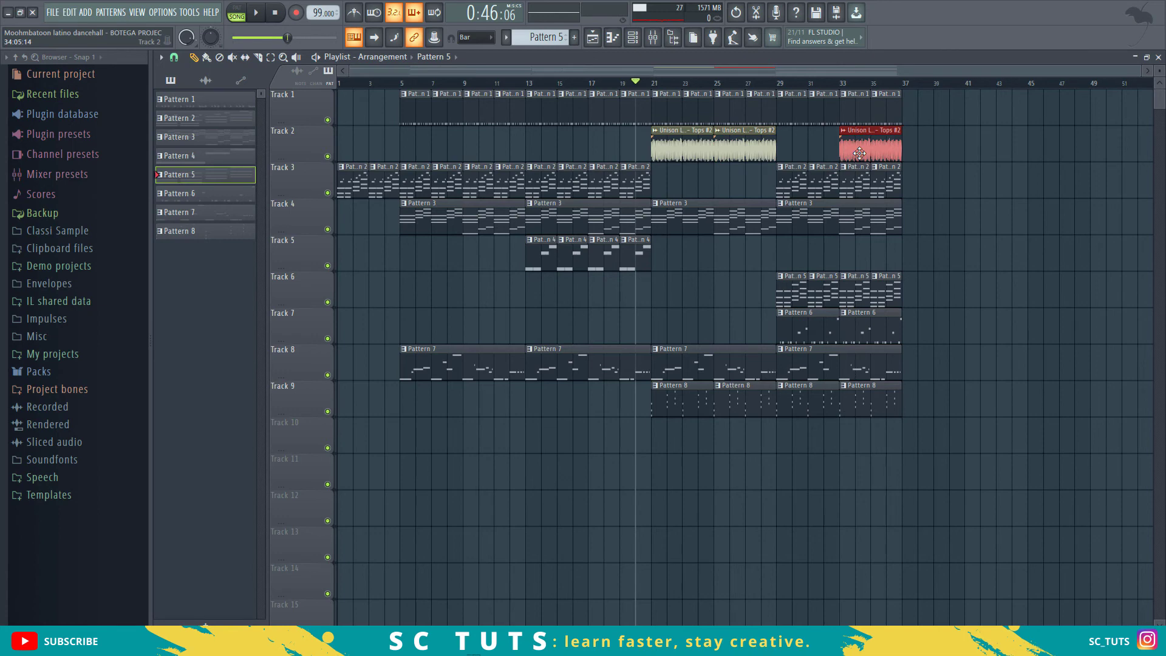
Step: Try removing the Tops #2 clip at bar 21, restore it, and play the section from bar 20
key("space")
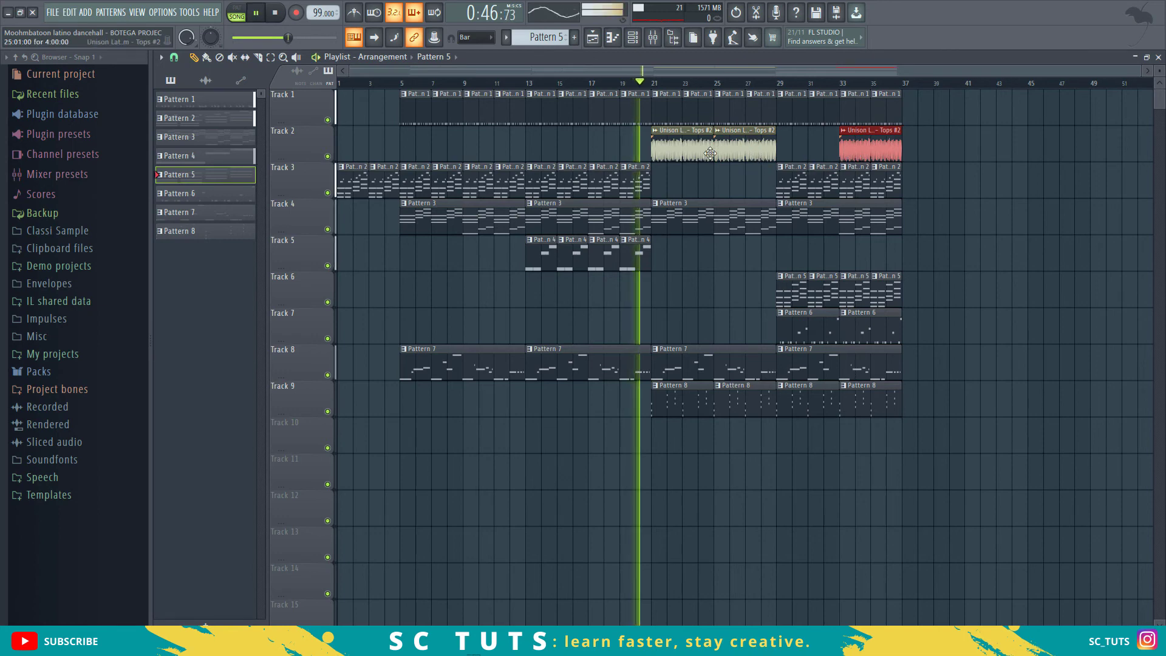
right_click(679, 159)
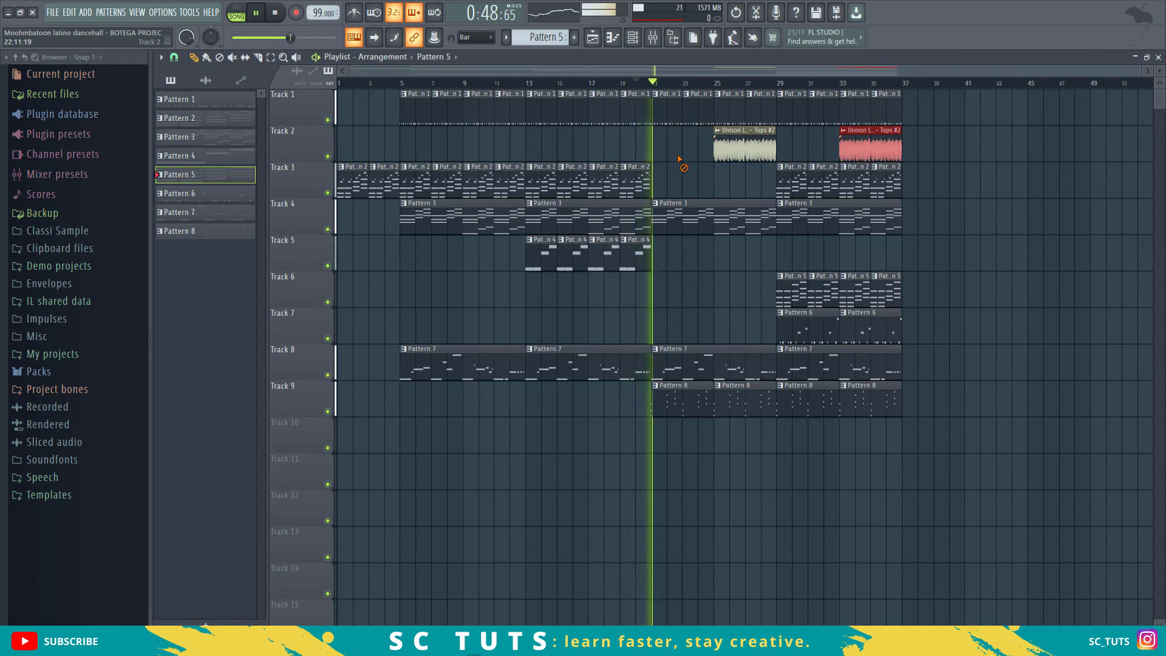
key("ctrl+z")
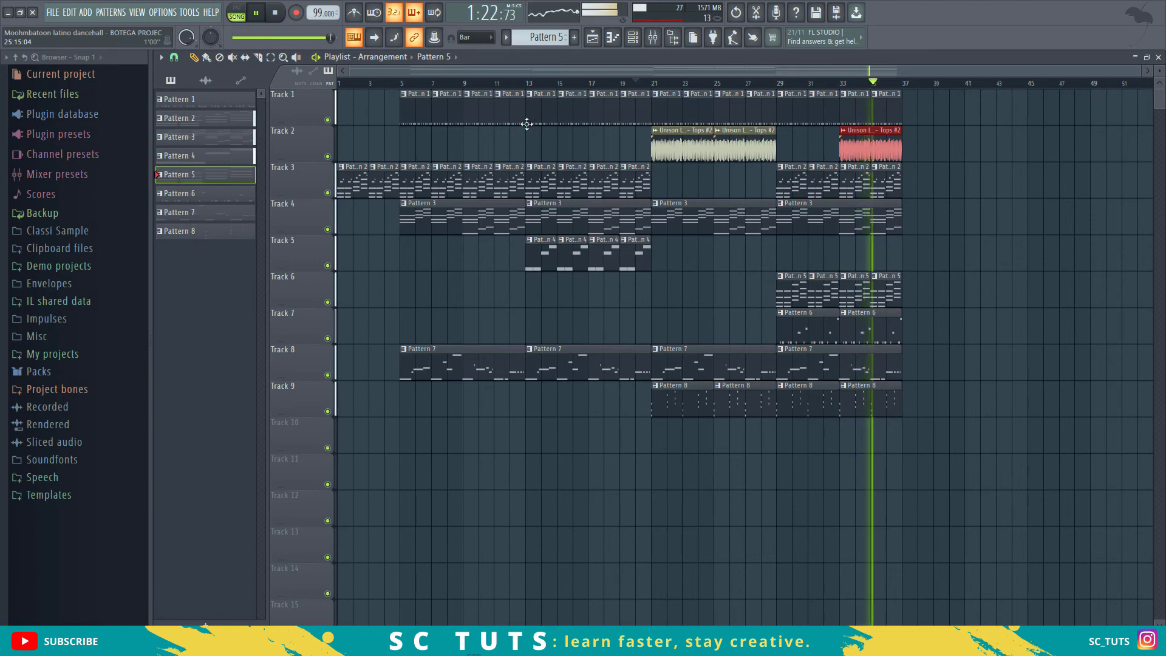
key("space")
Step: Duplicate all clips from bars 5–36 on tracks 1–9 so the copy starts at bar 37
left_click_drag(406, 92, 979, 458)
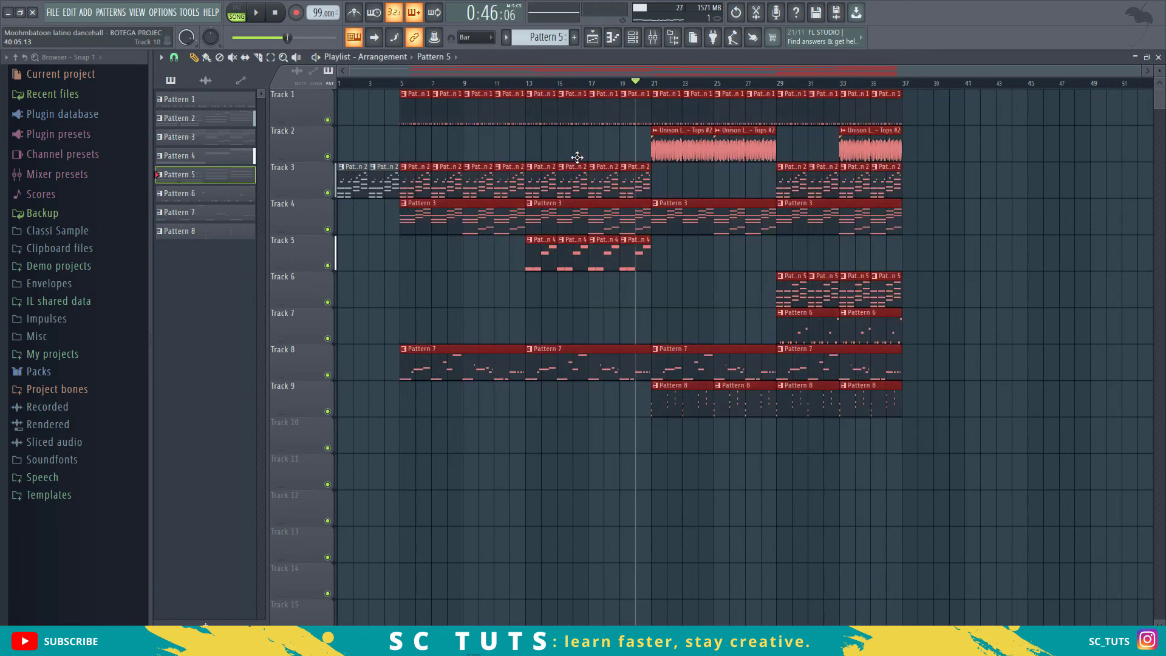
mouse_move(589, 92)
left_mouse_down()
mouse_move(719, 93)
mouse_move(589, 92)
left_mouse_up()
key("ctrl+b")
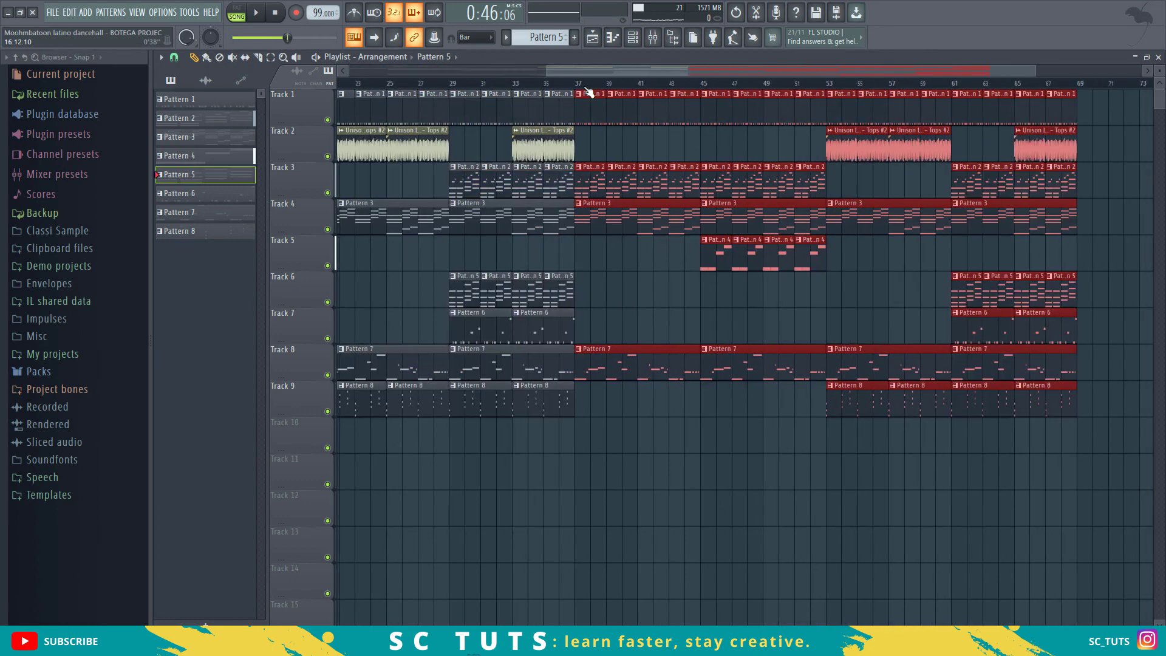
Step: Play the transition from bar 36 into the duplicated section at bar 37
key("space")
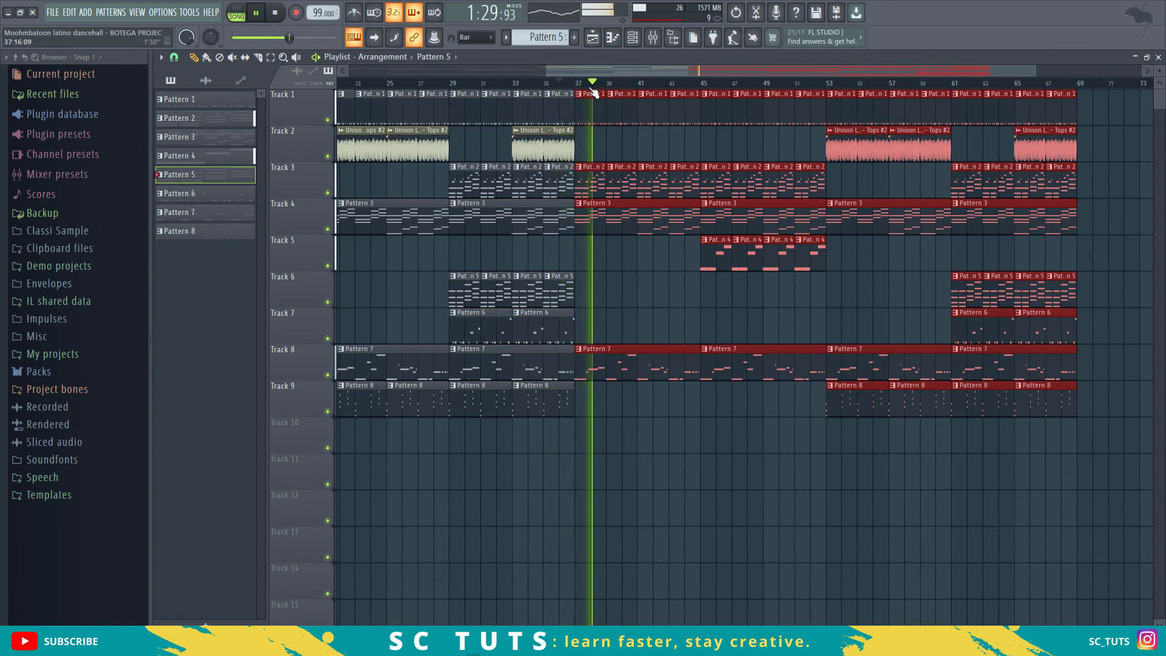
left_click(564, 87)
scroll(725, 107, "up", 4)
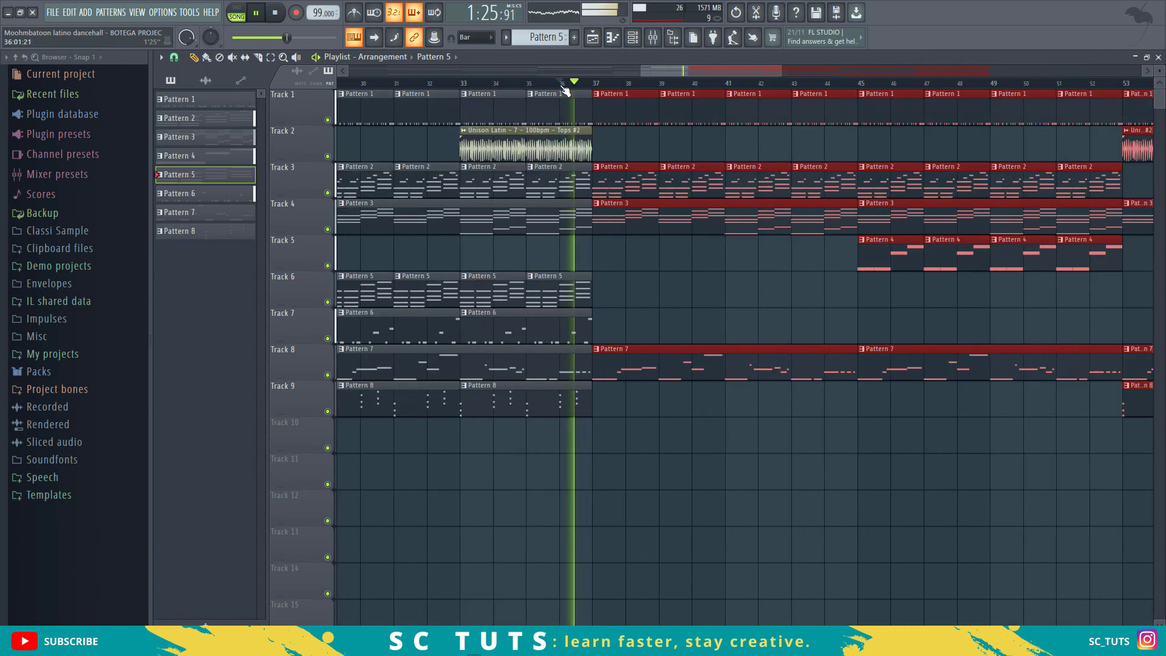
key("space")
Step: Delete the Pattern 1 drum clip at bar 39 on track 1, keeping the one at bar 41
right_click(783, 110)
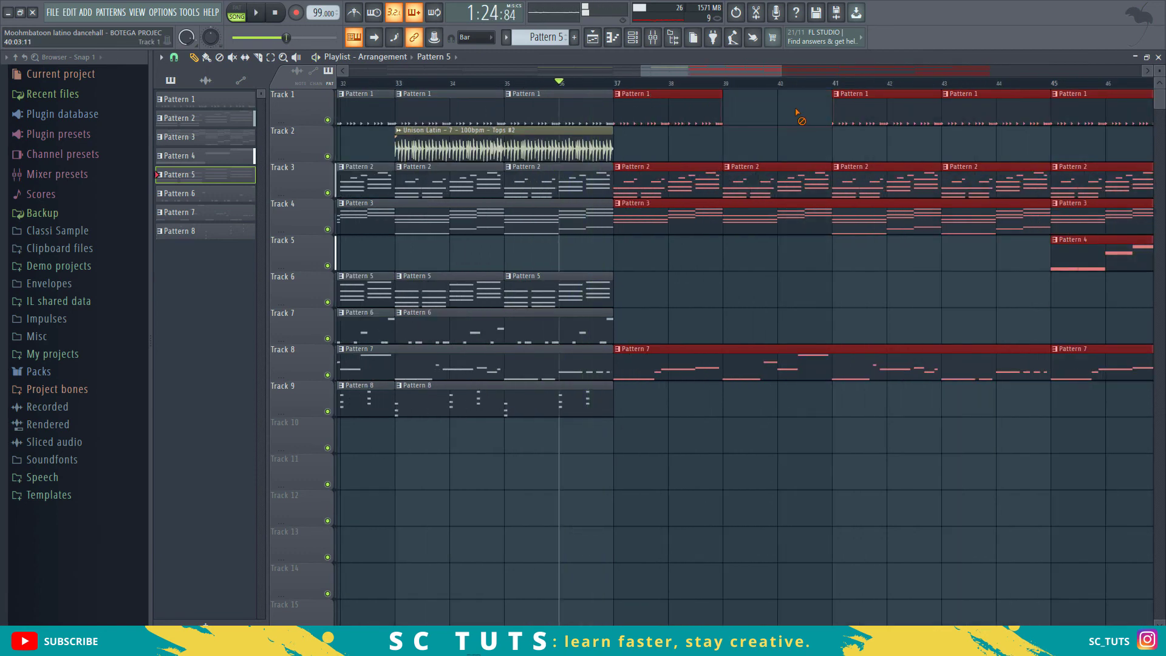
right_click(856, 113)
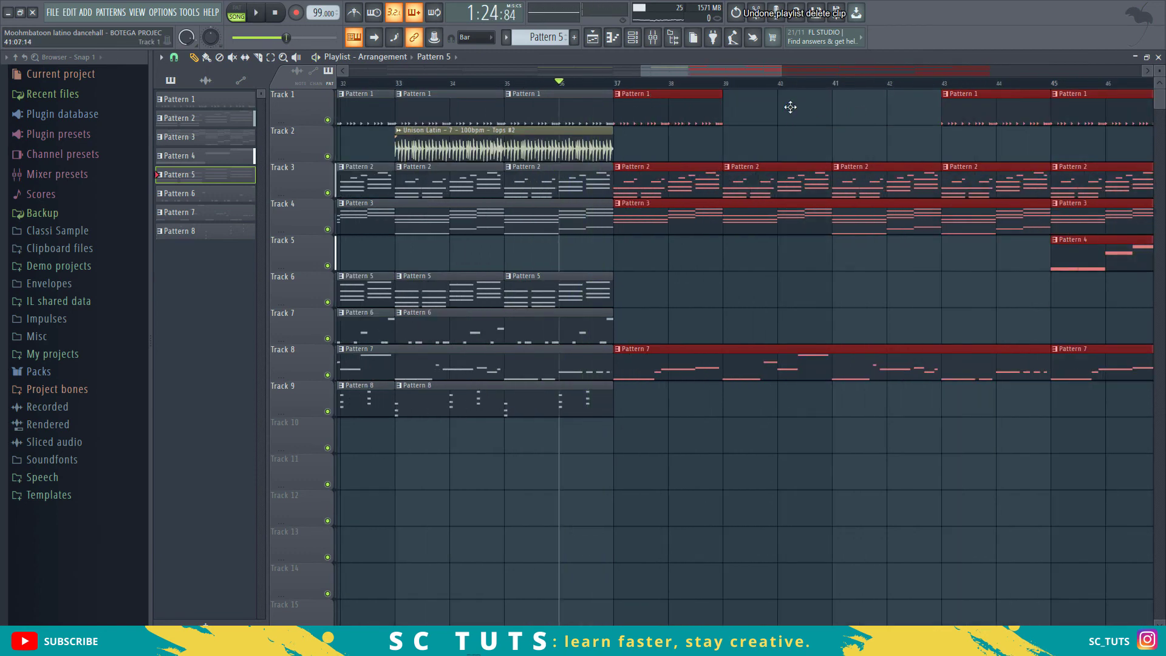
key("ctrl+z")
right_click(729, 106)
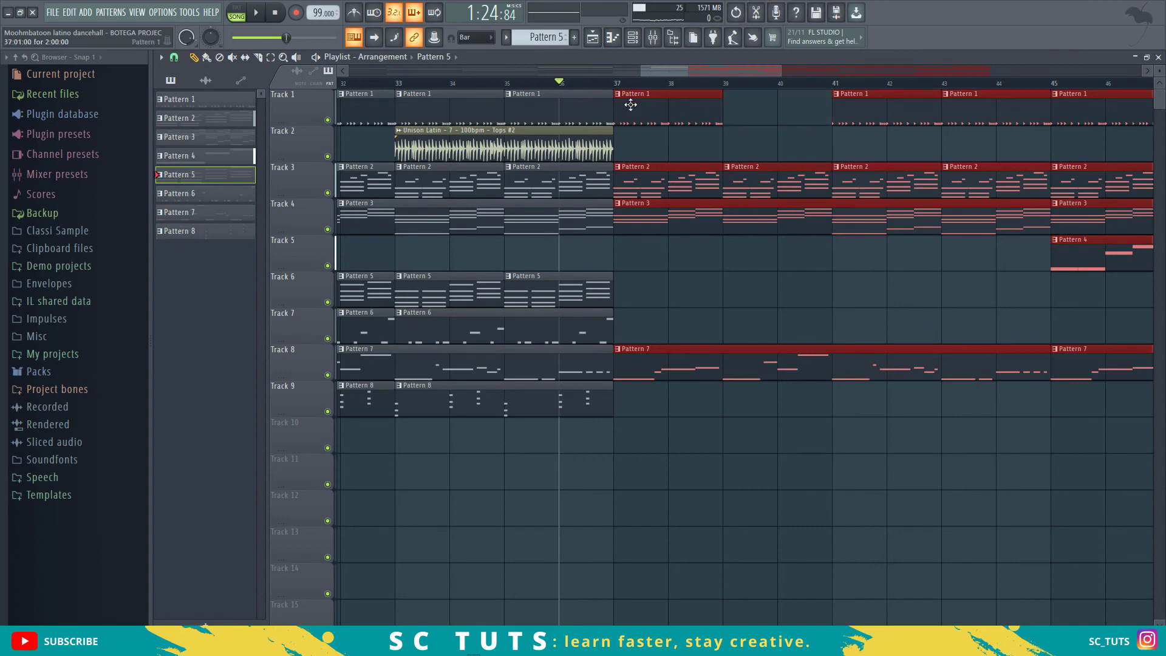
Step: Make the Pattern 1 clip at bar 37 on track 1 unique and duplicate it to bar 39
left_click(618, 96)
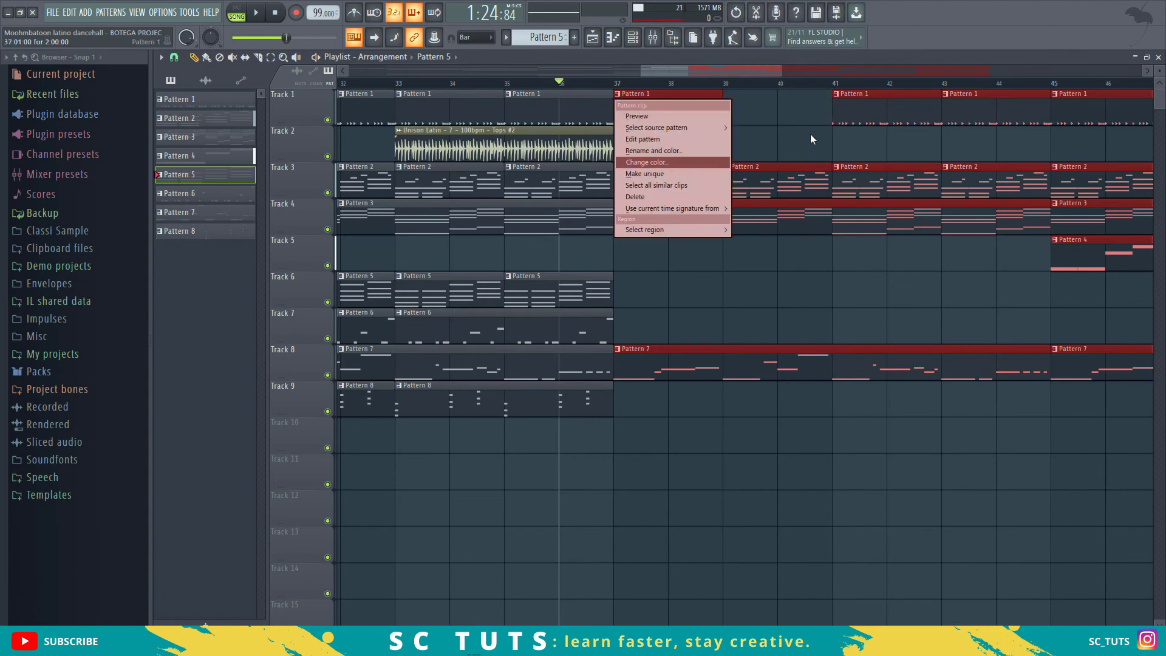
left_click(810, 134)
left_click(618, 96)
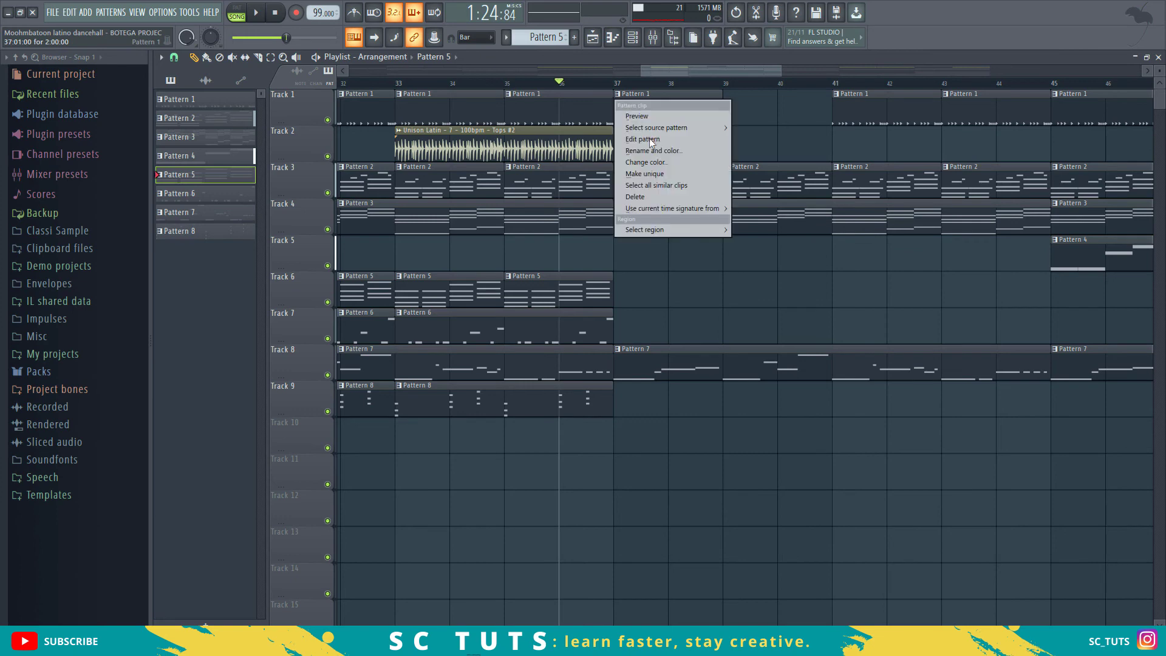
left_click(650, 177)
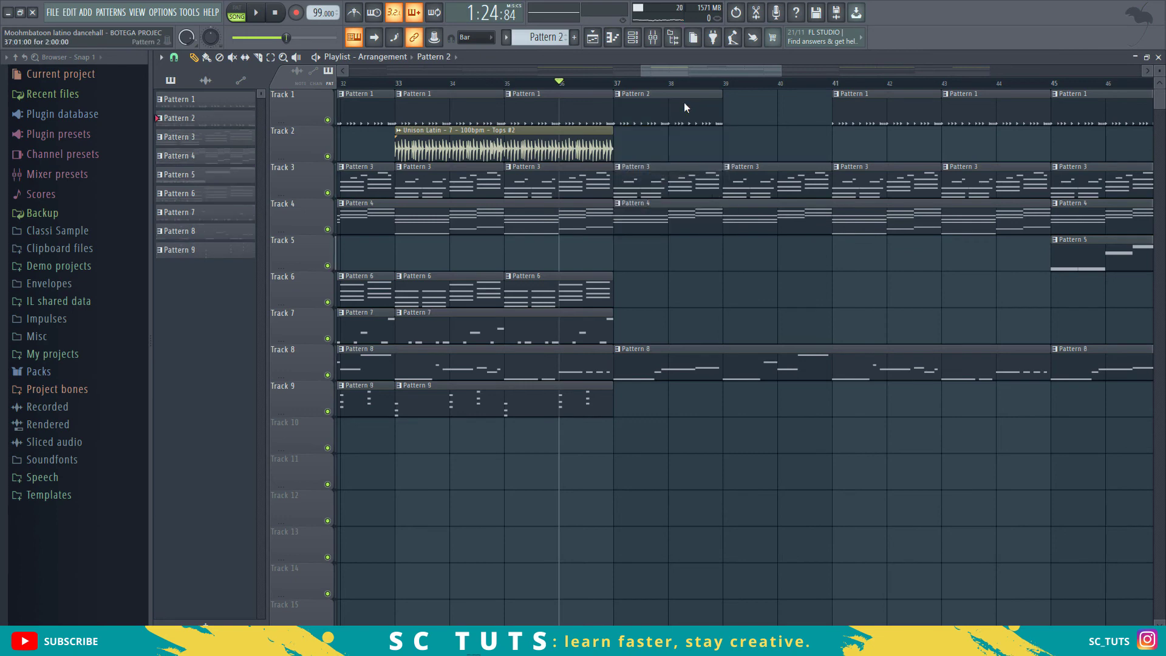
key("ctrl+b")
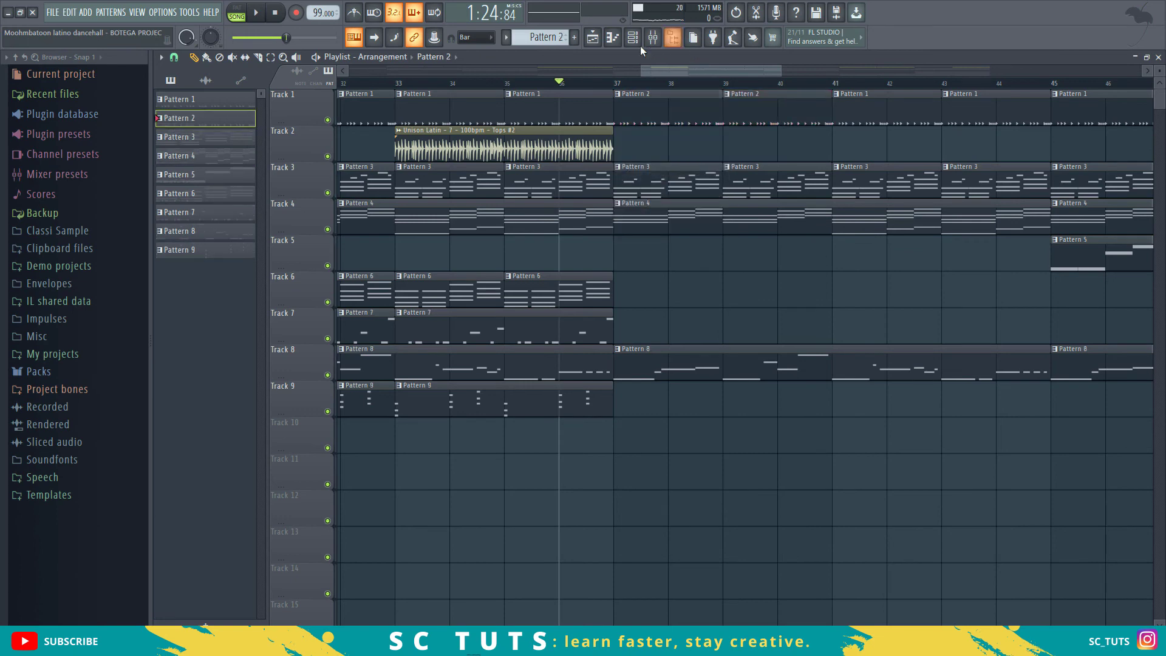
Step: Remove all KICK_2 steps from the unique drum pattern, Pattern 2, and play the arrangement
key("F6")
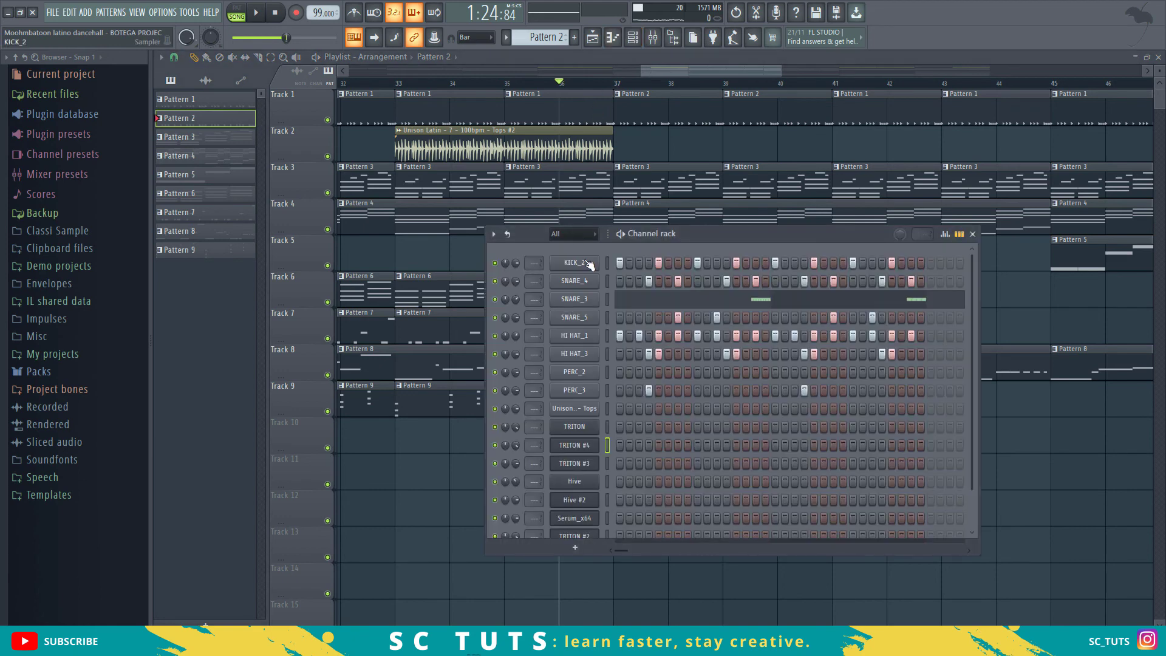
right_click(590, 264)
left_click(724, 263)
key("space")
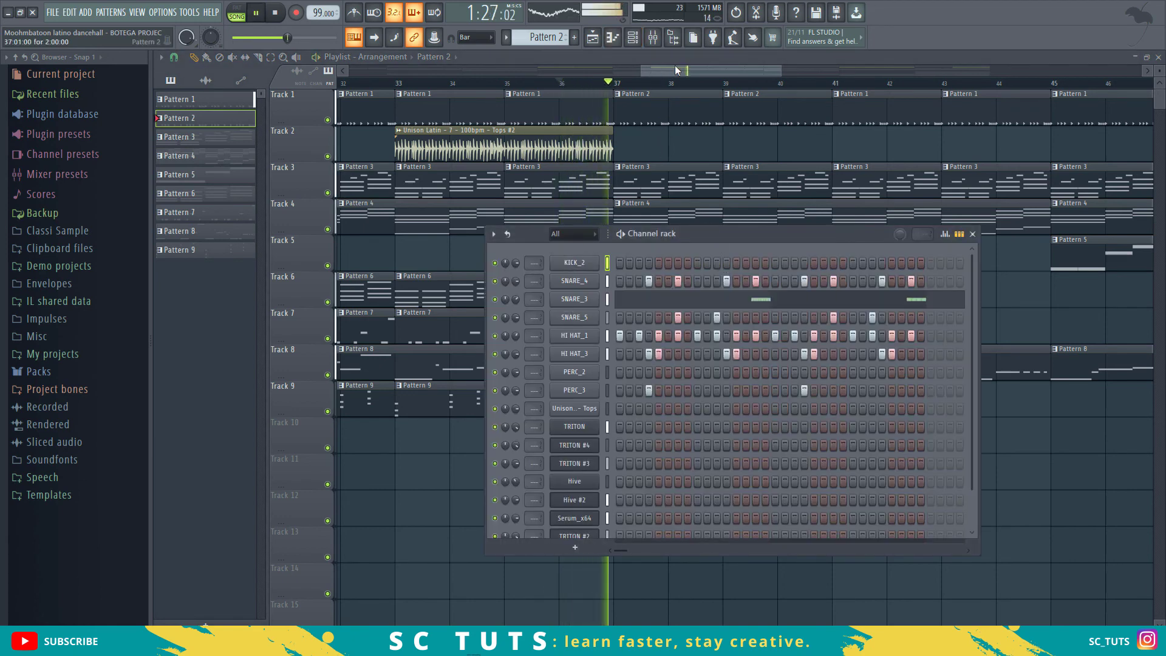
key("F6")
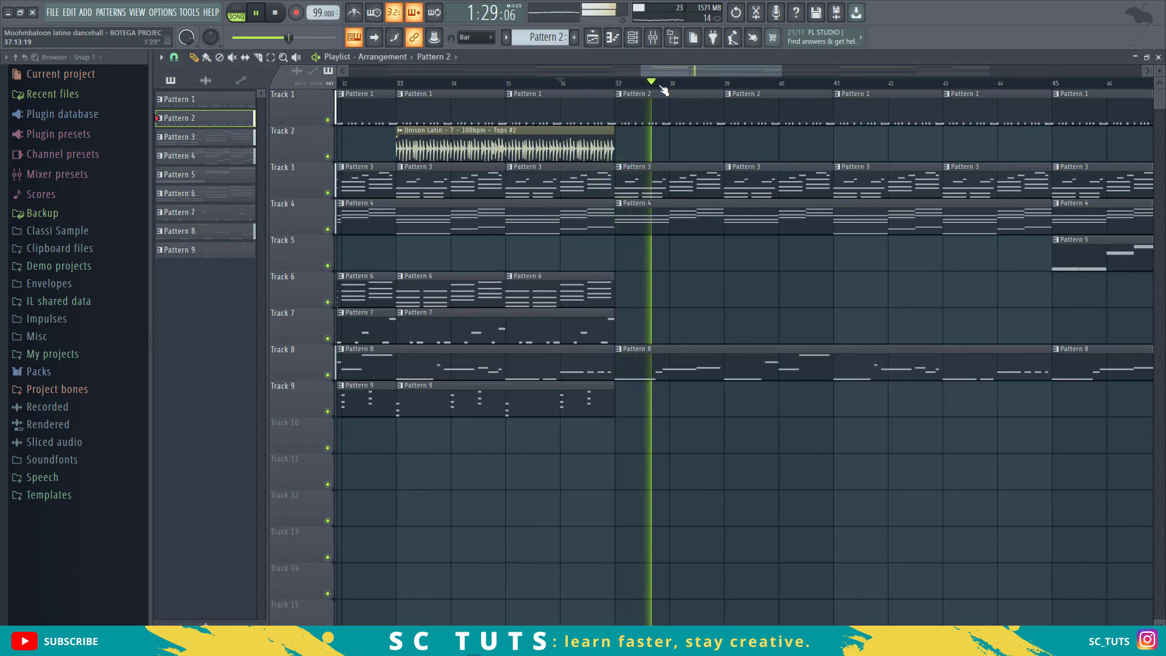
Step: Listen through the extended arrangement from bar 37, skip ahead to about bar 59, and stop playback
scroll(664, 90, "down", 6)
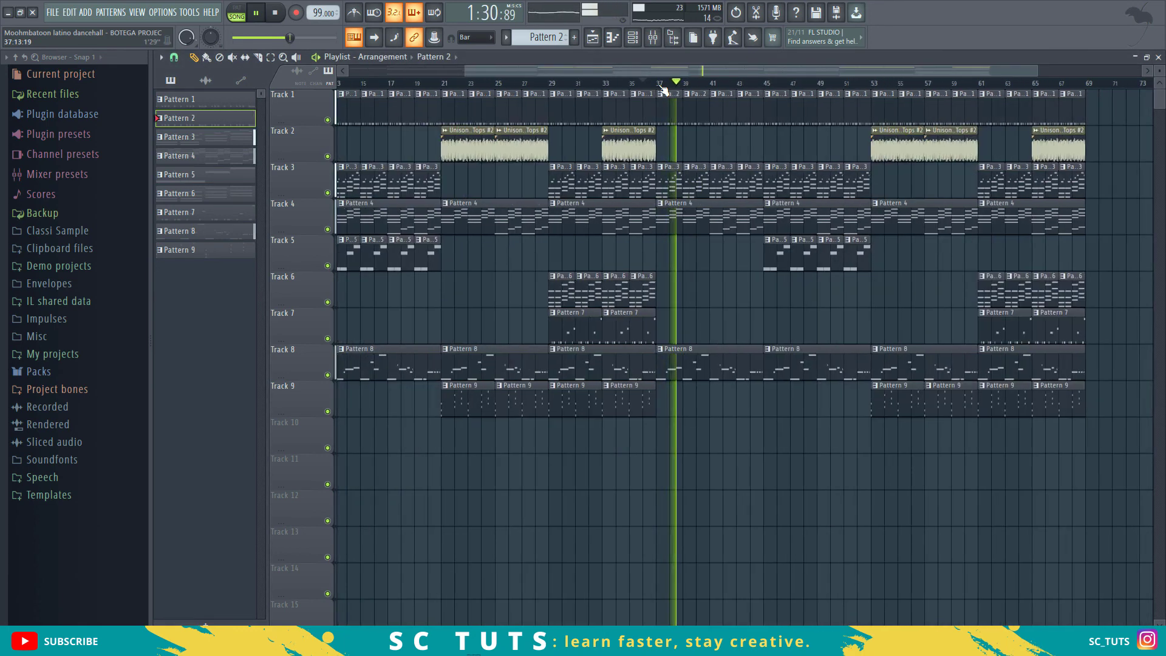
scroll(664, 90, "down", 1)
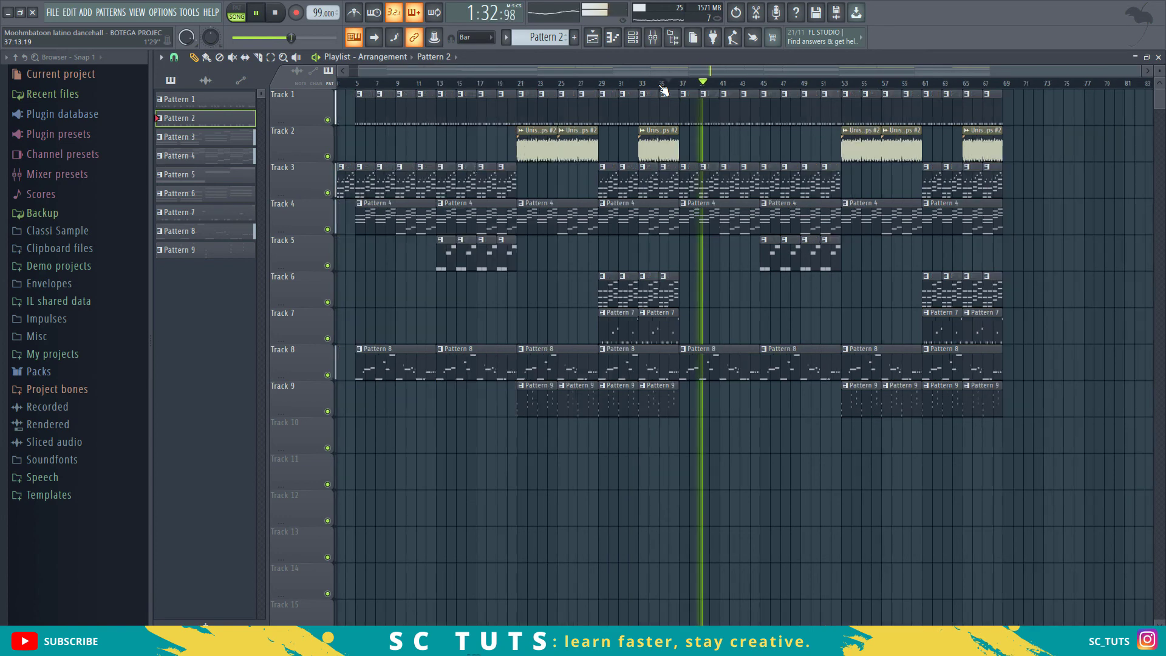
scroll(664, 90, "down", 1)
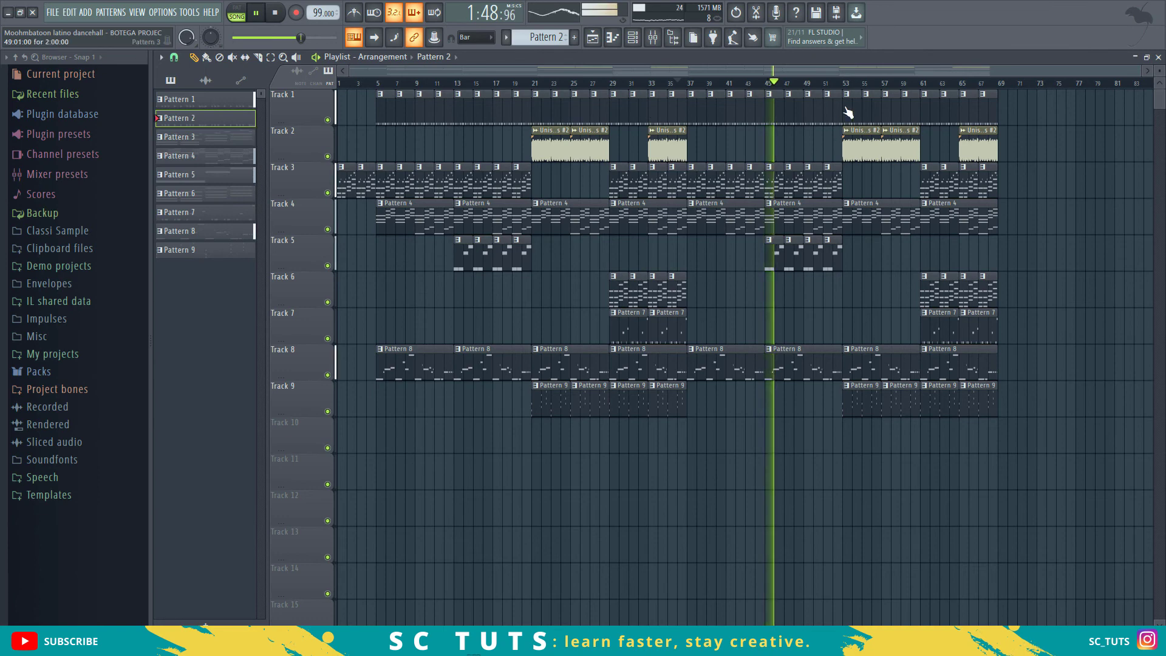
left_click(899, 84)
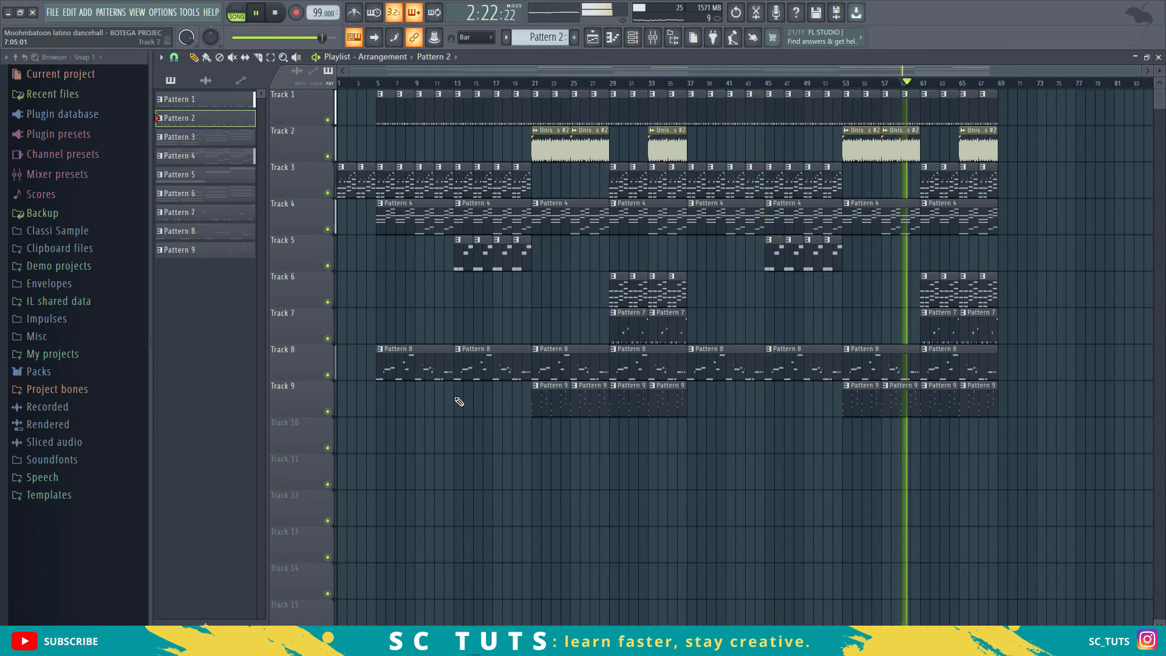
key("space")
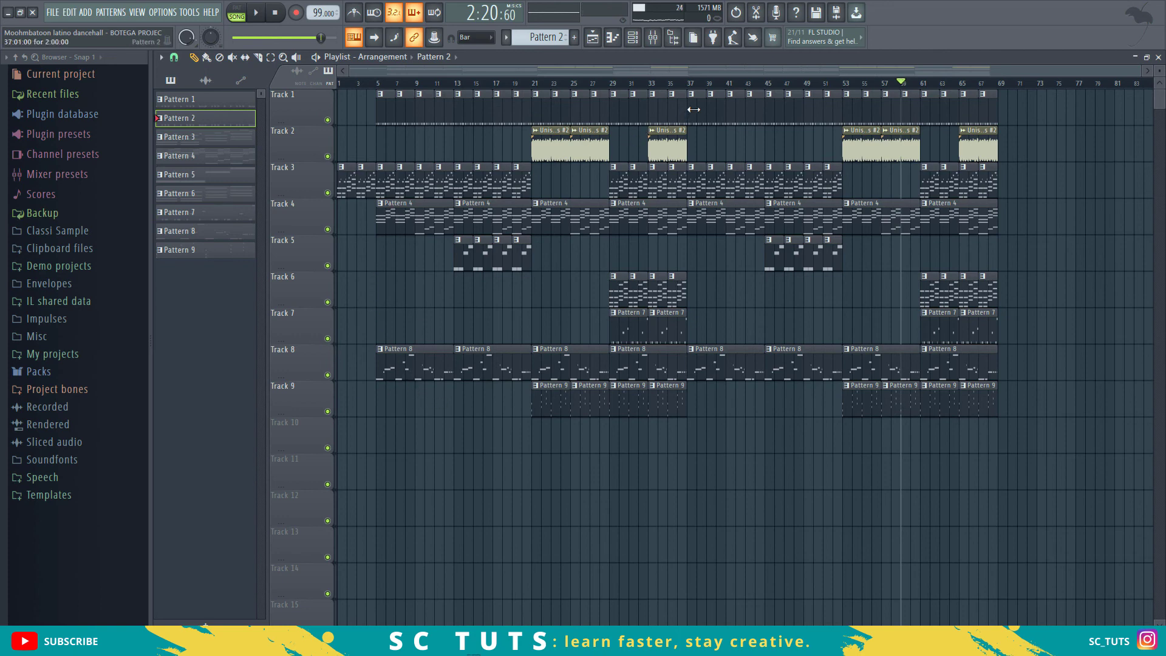
Step: Clone the bar 37 to 45 clips on tracks 1, 3, 4 and 8 to bar 69 and play the transition into them
left_click_drag(693, 110, 1026, 351)
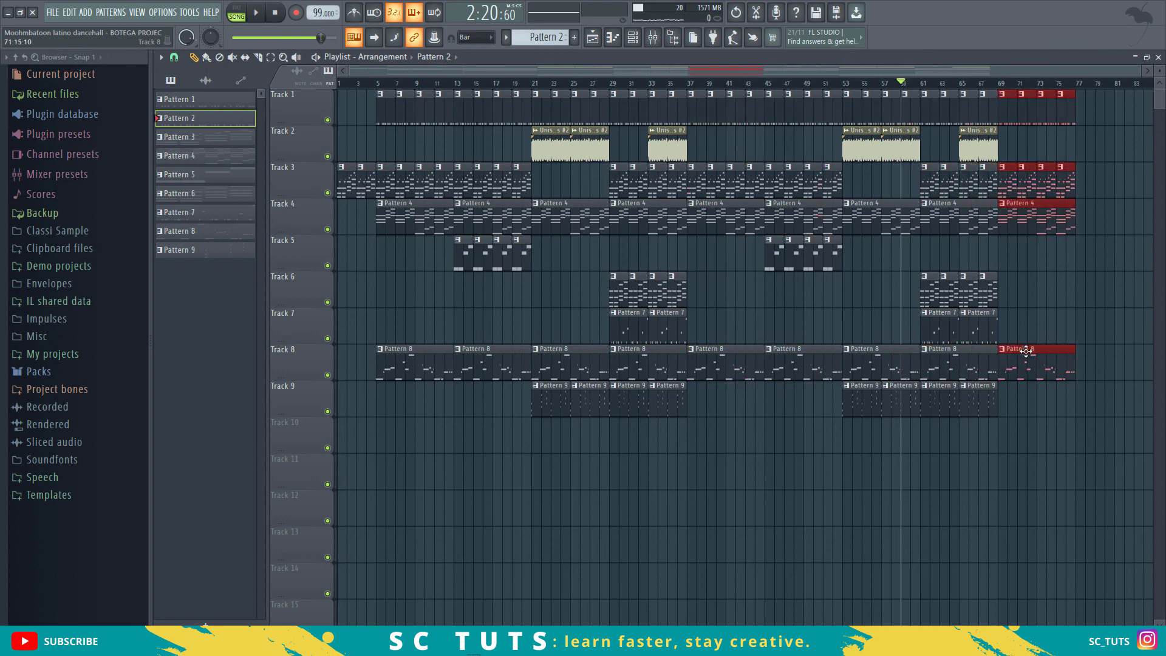
left_click(995, 84)
key("space")
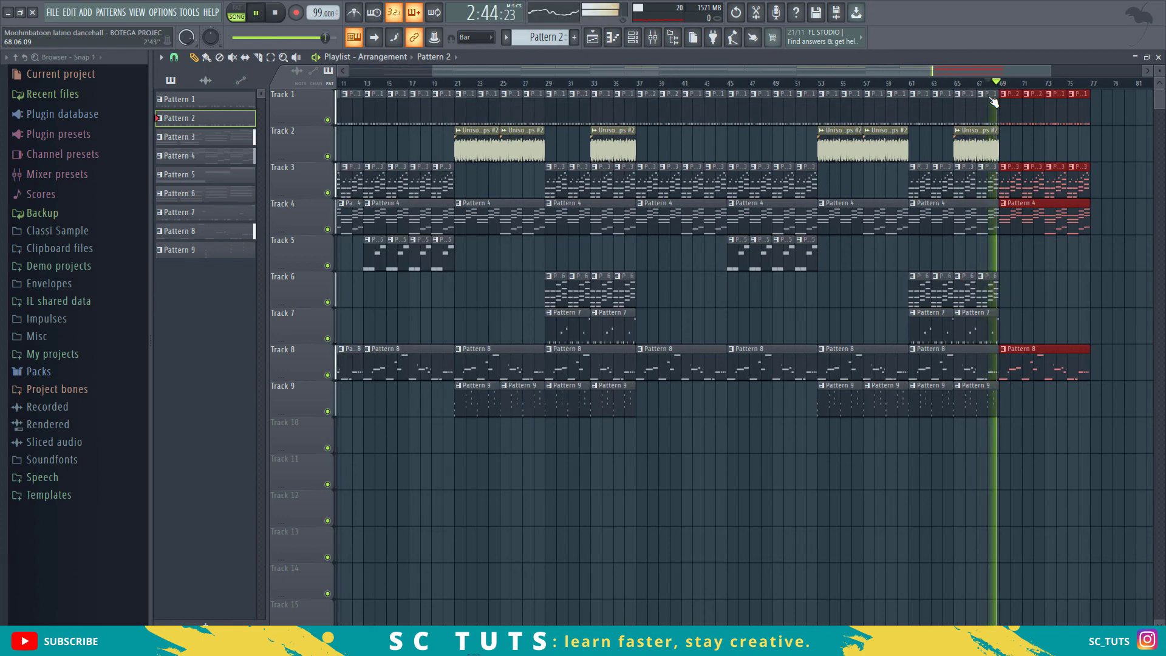
scroll(988, 98, "down", 4)
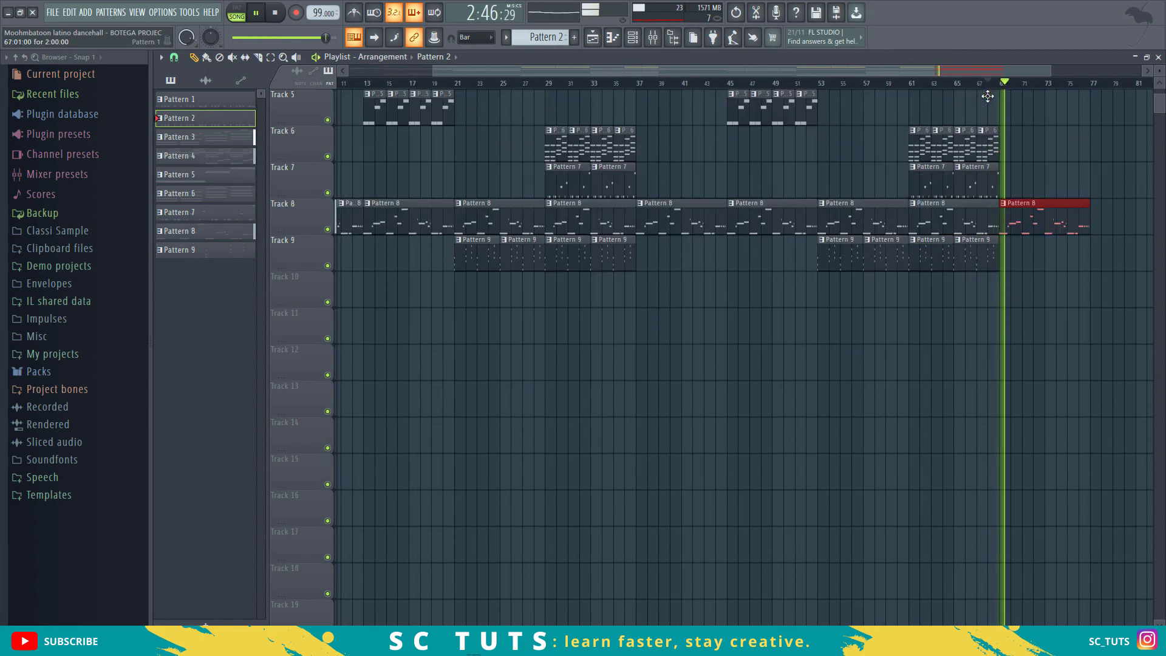
scroll(989, 97, "down", 5)
scroll(989, 99, "up", 9)
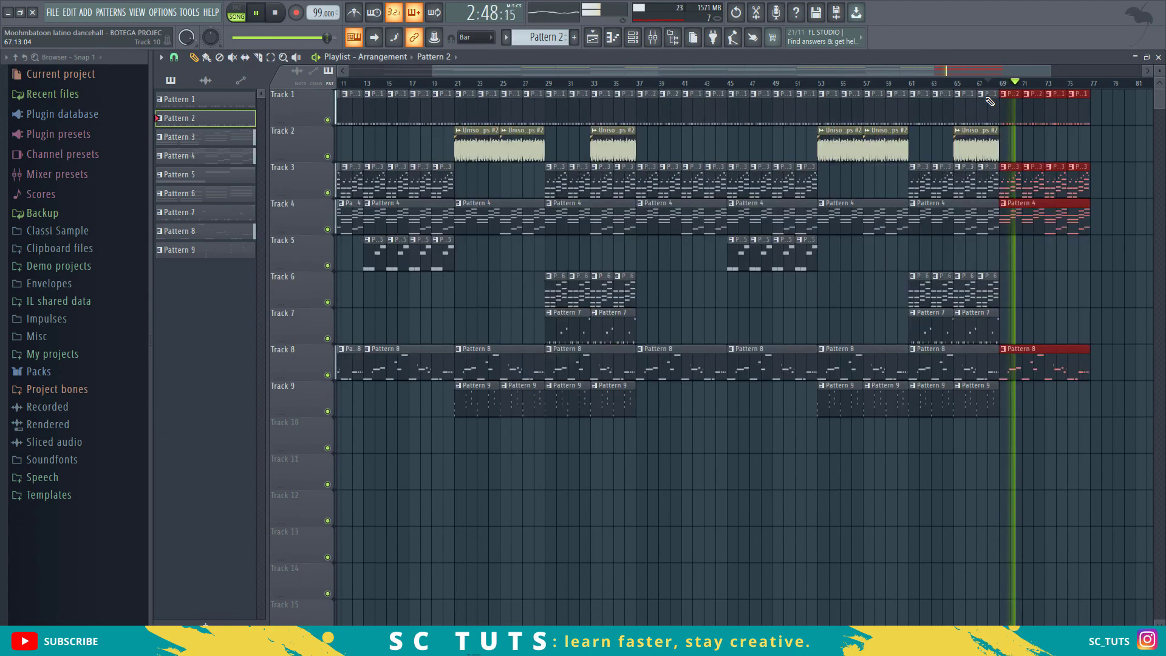
scroll(966, 92, "down", 3)
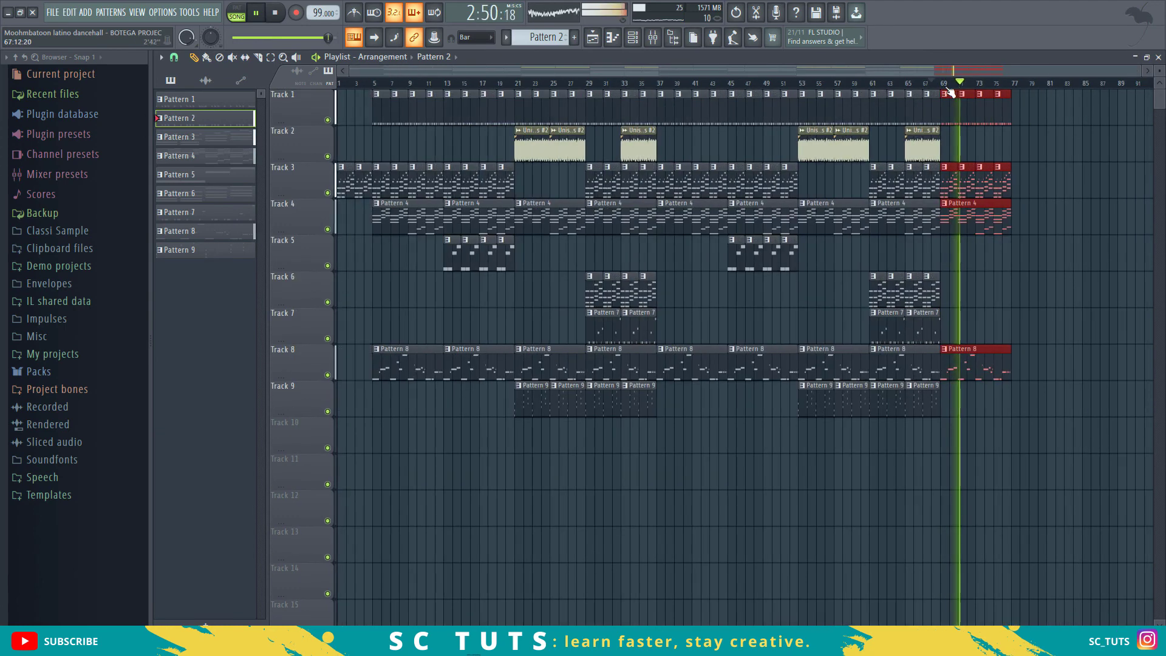
left_click(937, 85)
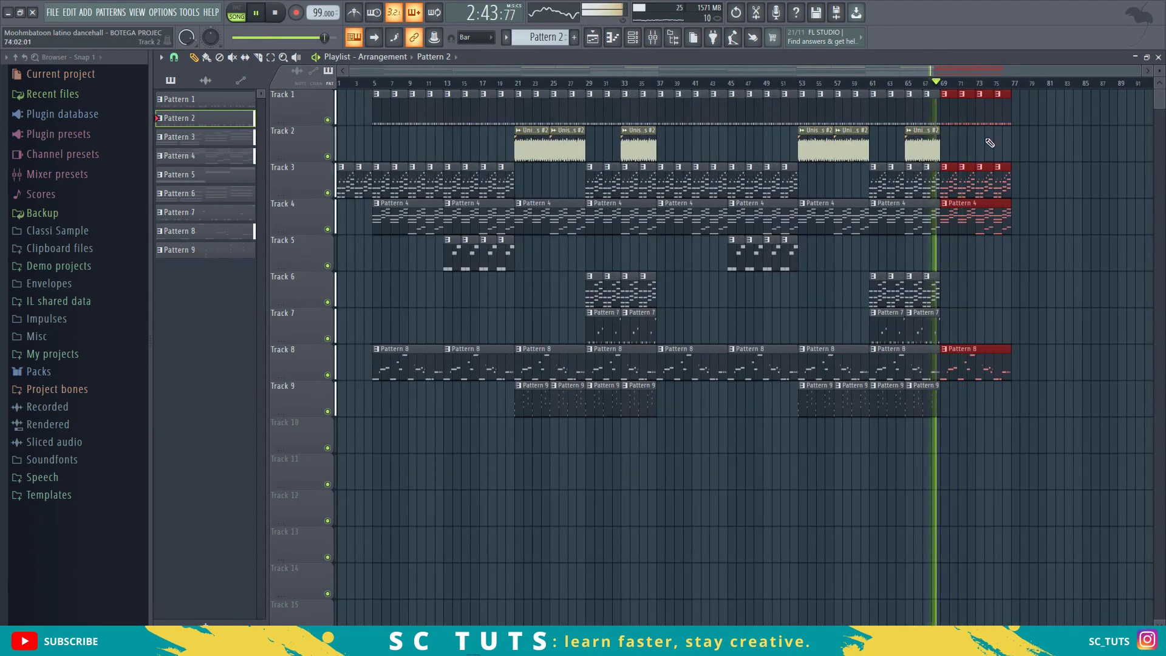
Step: Try removing the drum clips at bars 73 and 75 on track 1, and undo the deletions
right_click(985, 112)
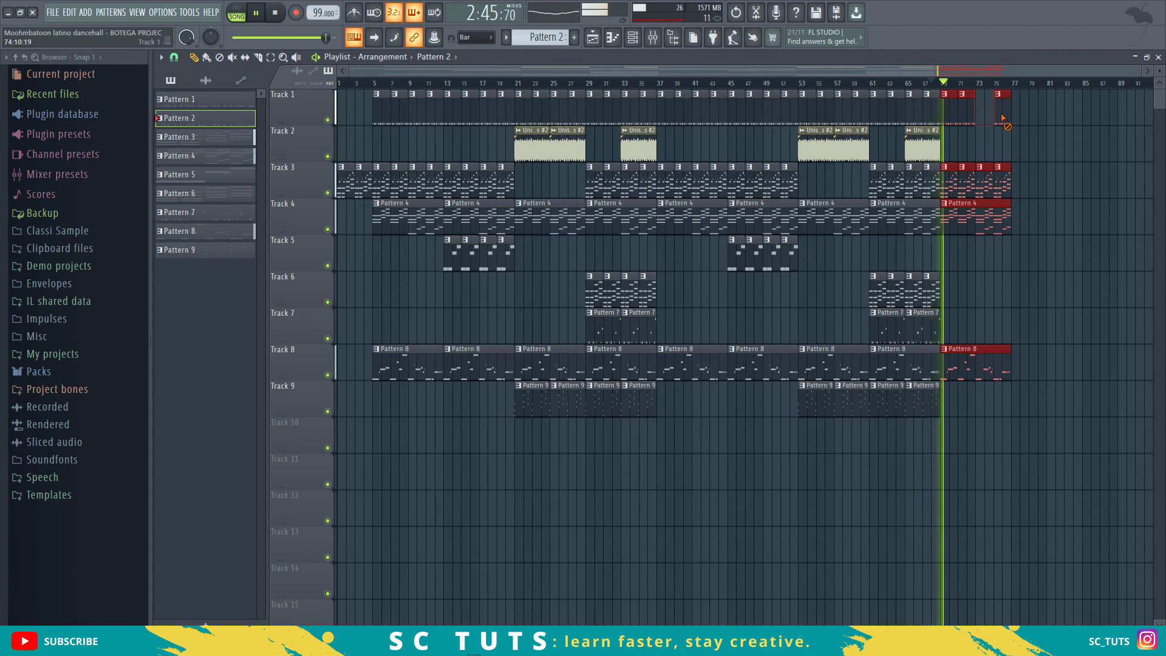
right_click(1004, 115)
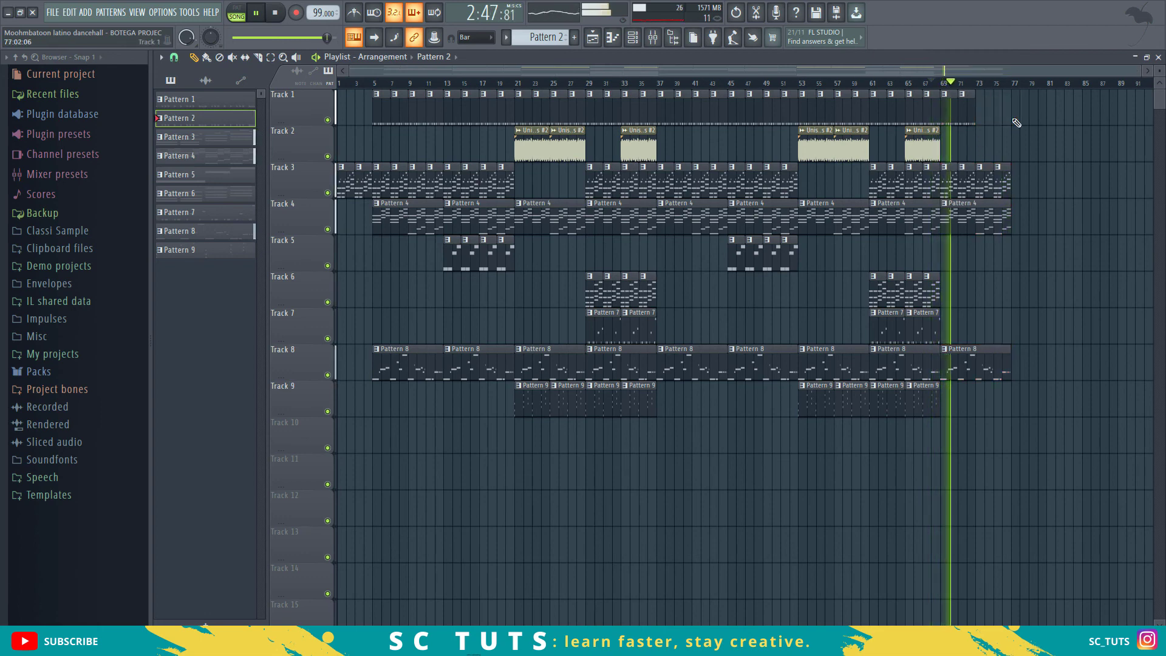
left_click_drag(964, 112, 976, 121)
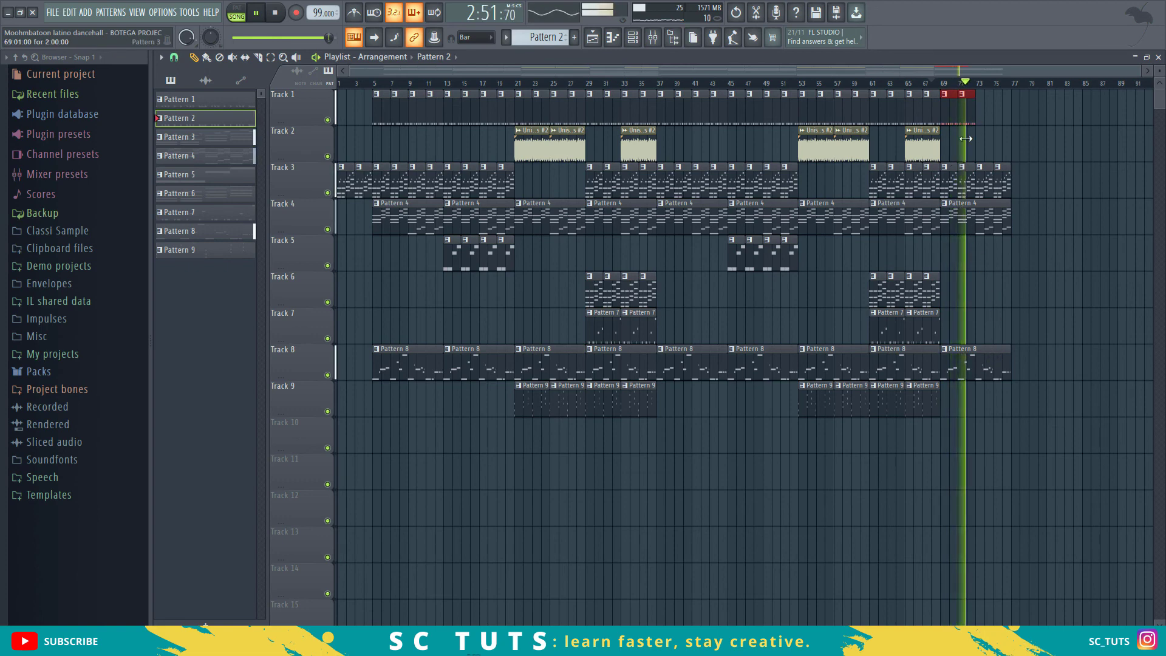
key("ctrl+z")
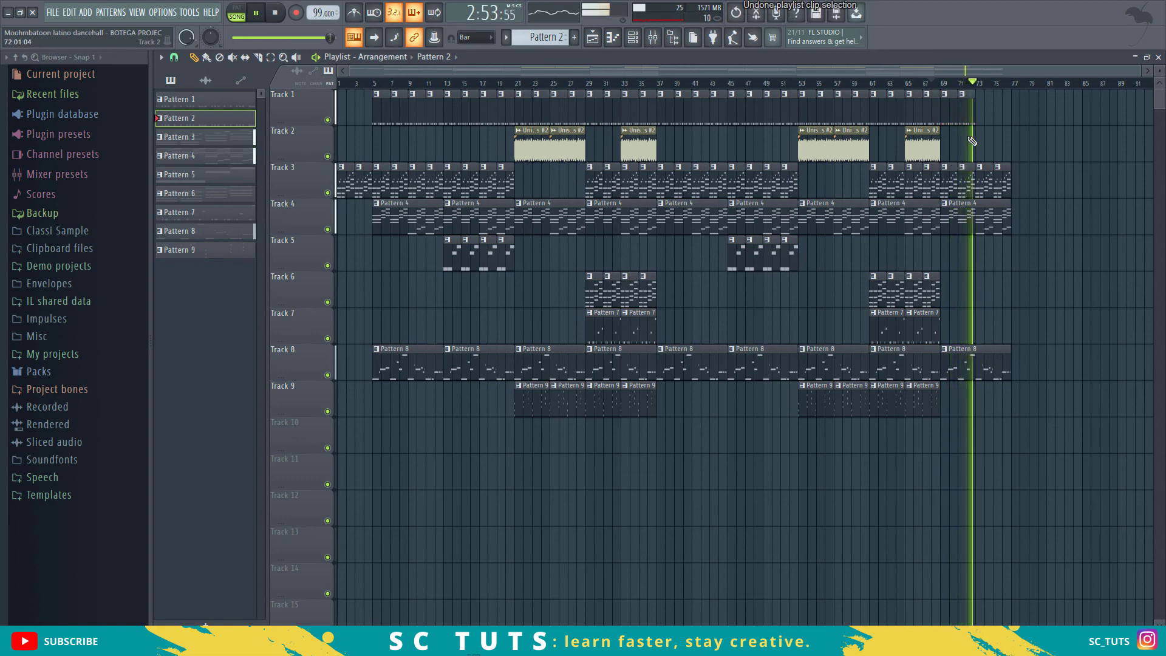
key("ctrl+z")
key("ctrl+z")
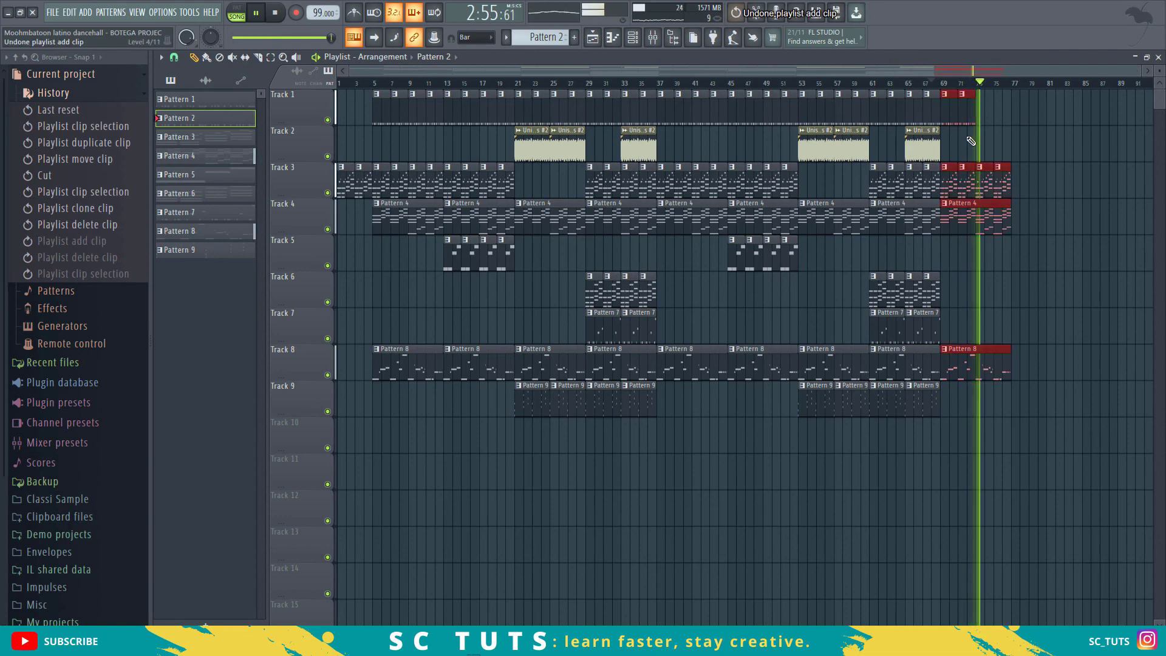
key("ctrl+z")
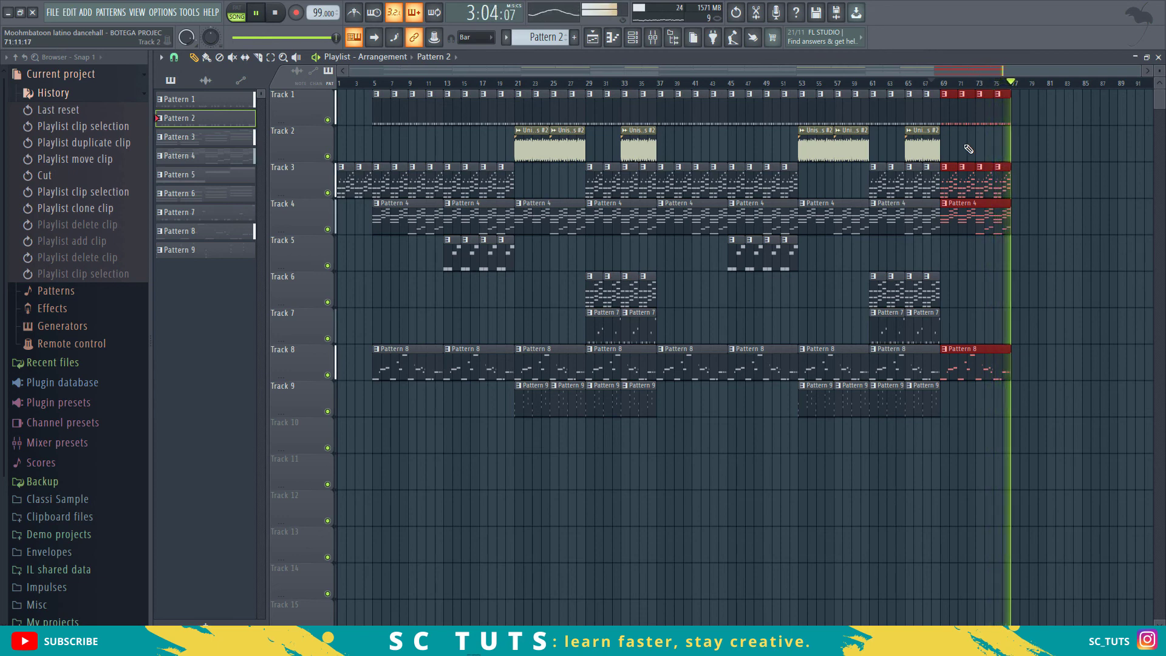
Step: Stop playback, return to bar 1, play the arrangement from the start and stop it again
key("space")
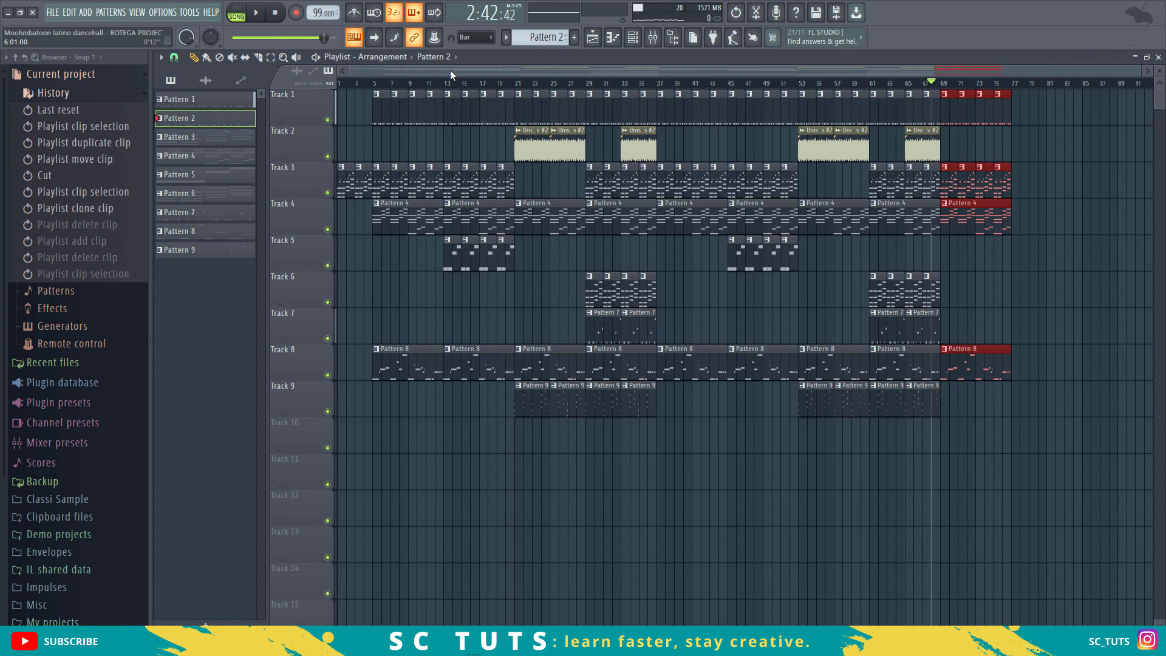
left_click_drag(394, 84, 279, 93)
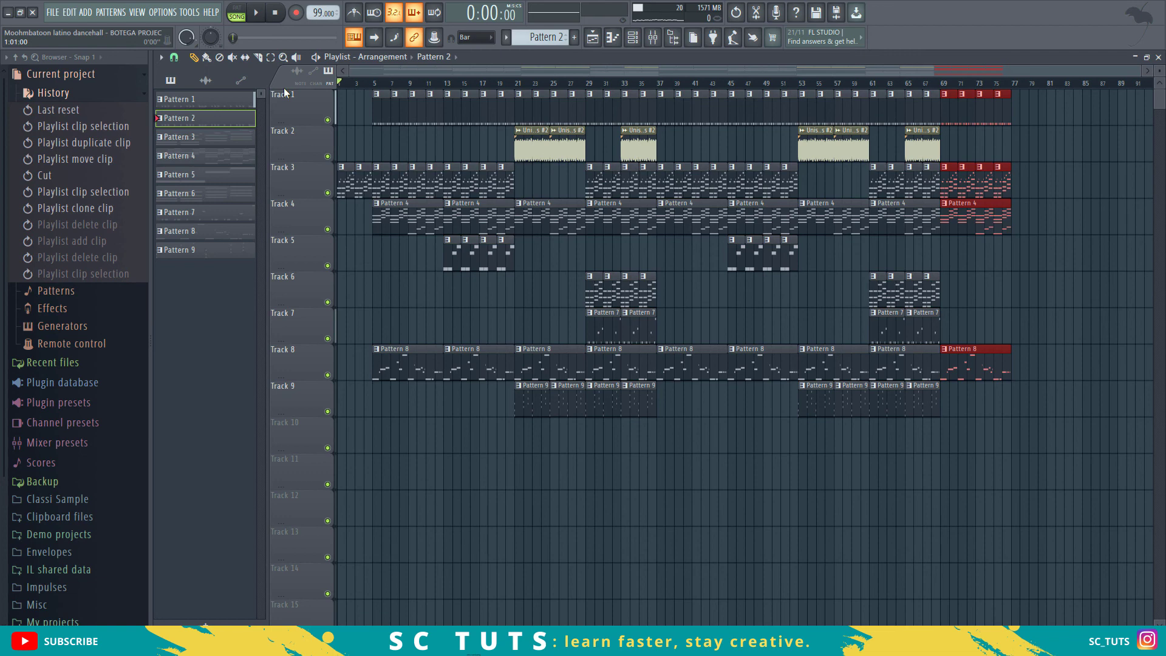
key("space")
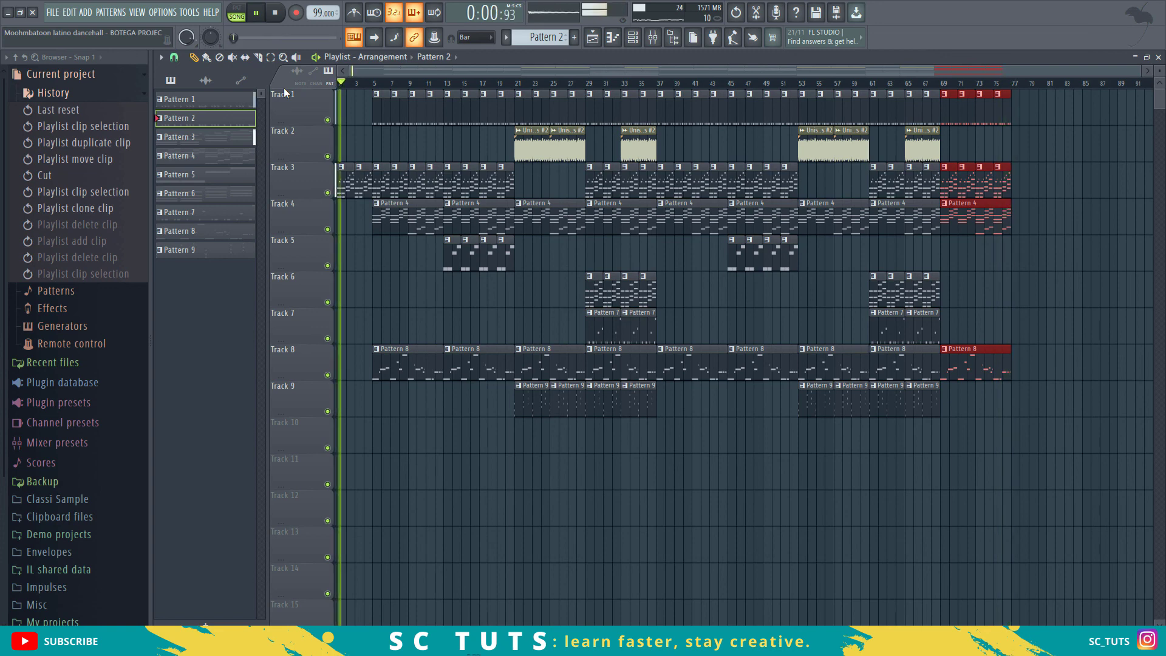
key("space")
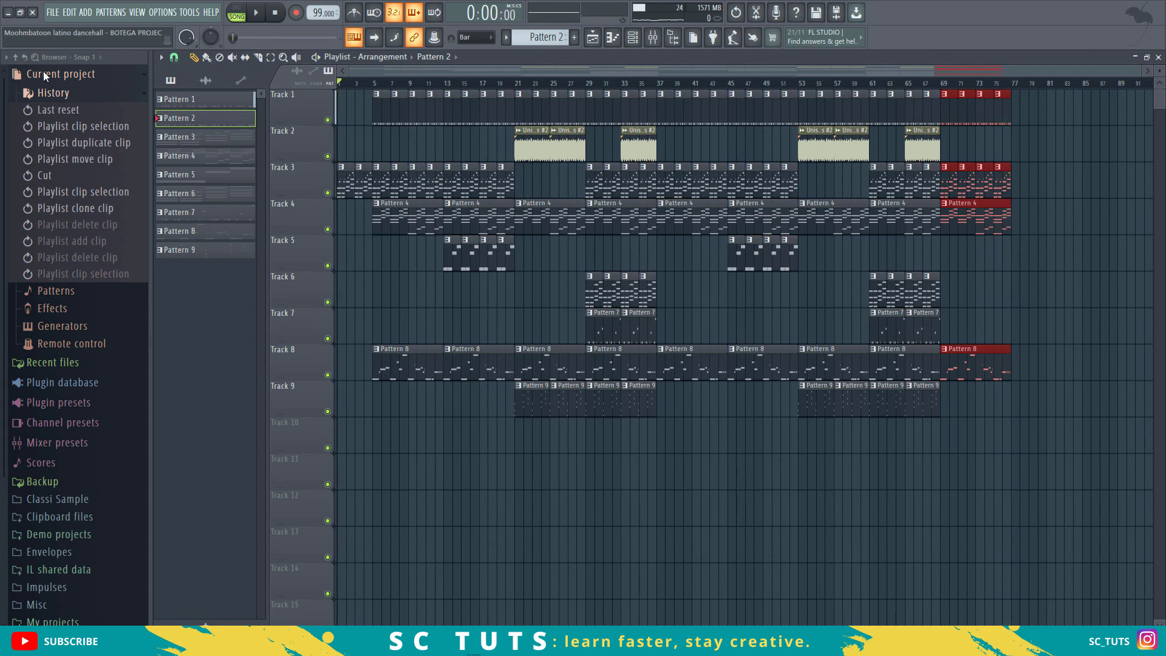